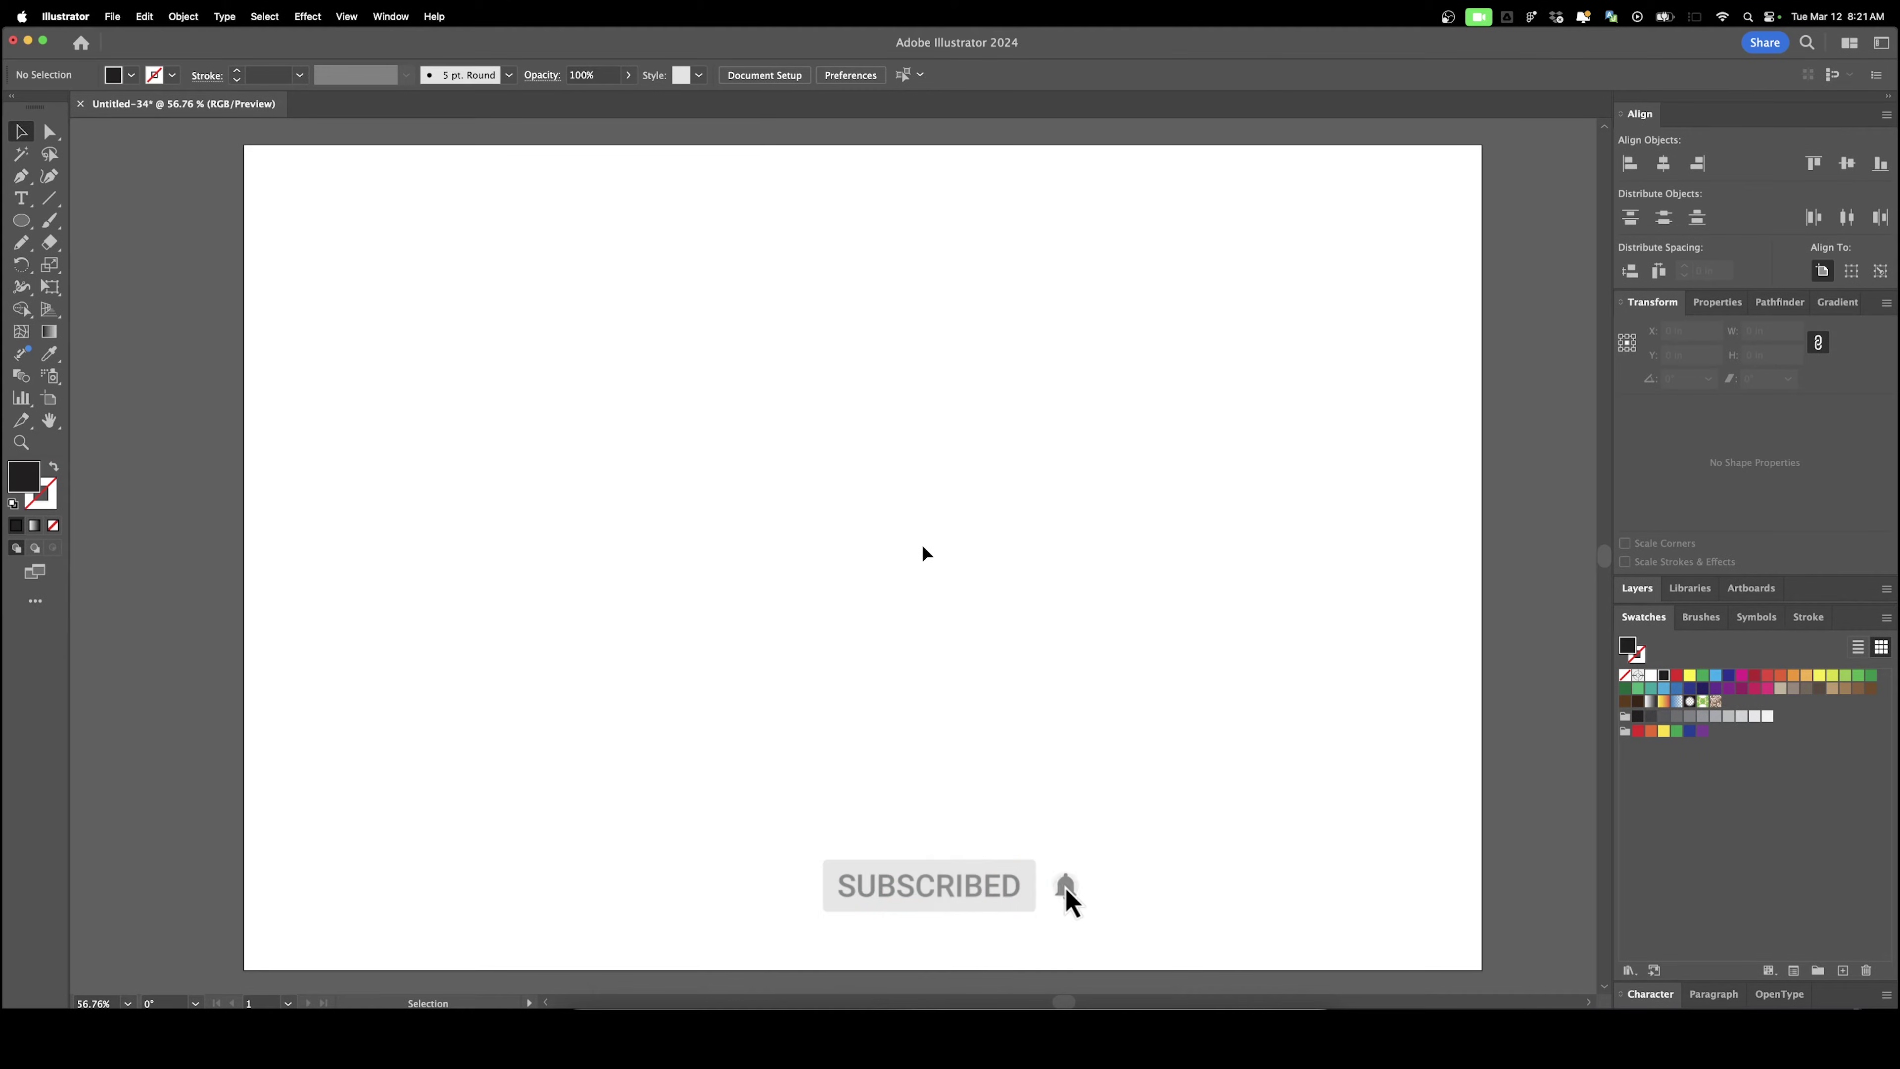
Step: Draw a black circle about 1.85 in wide on the left of the artboard
key(l)
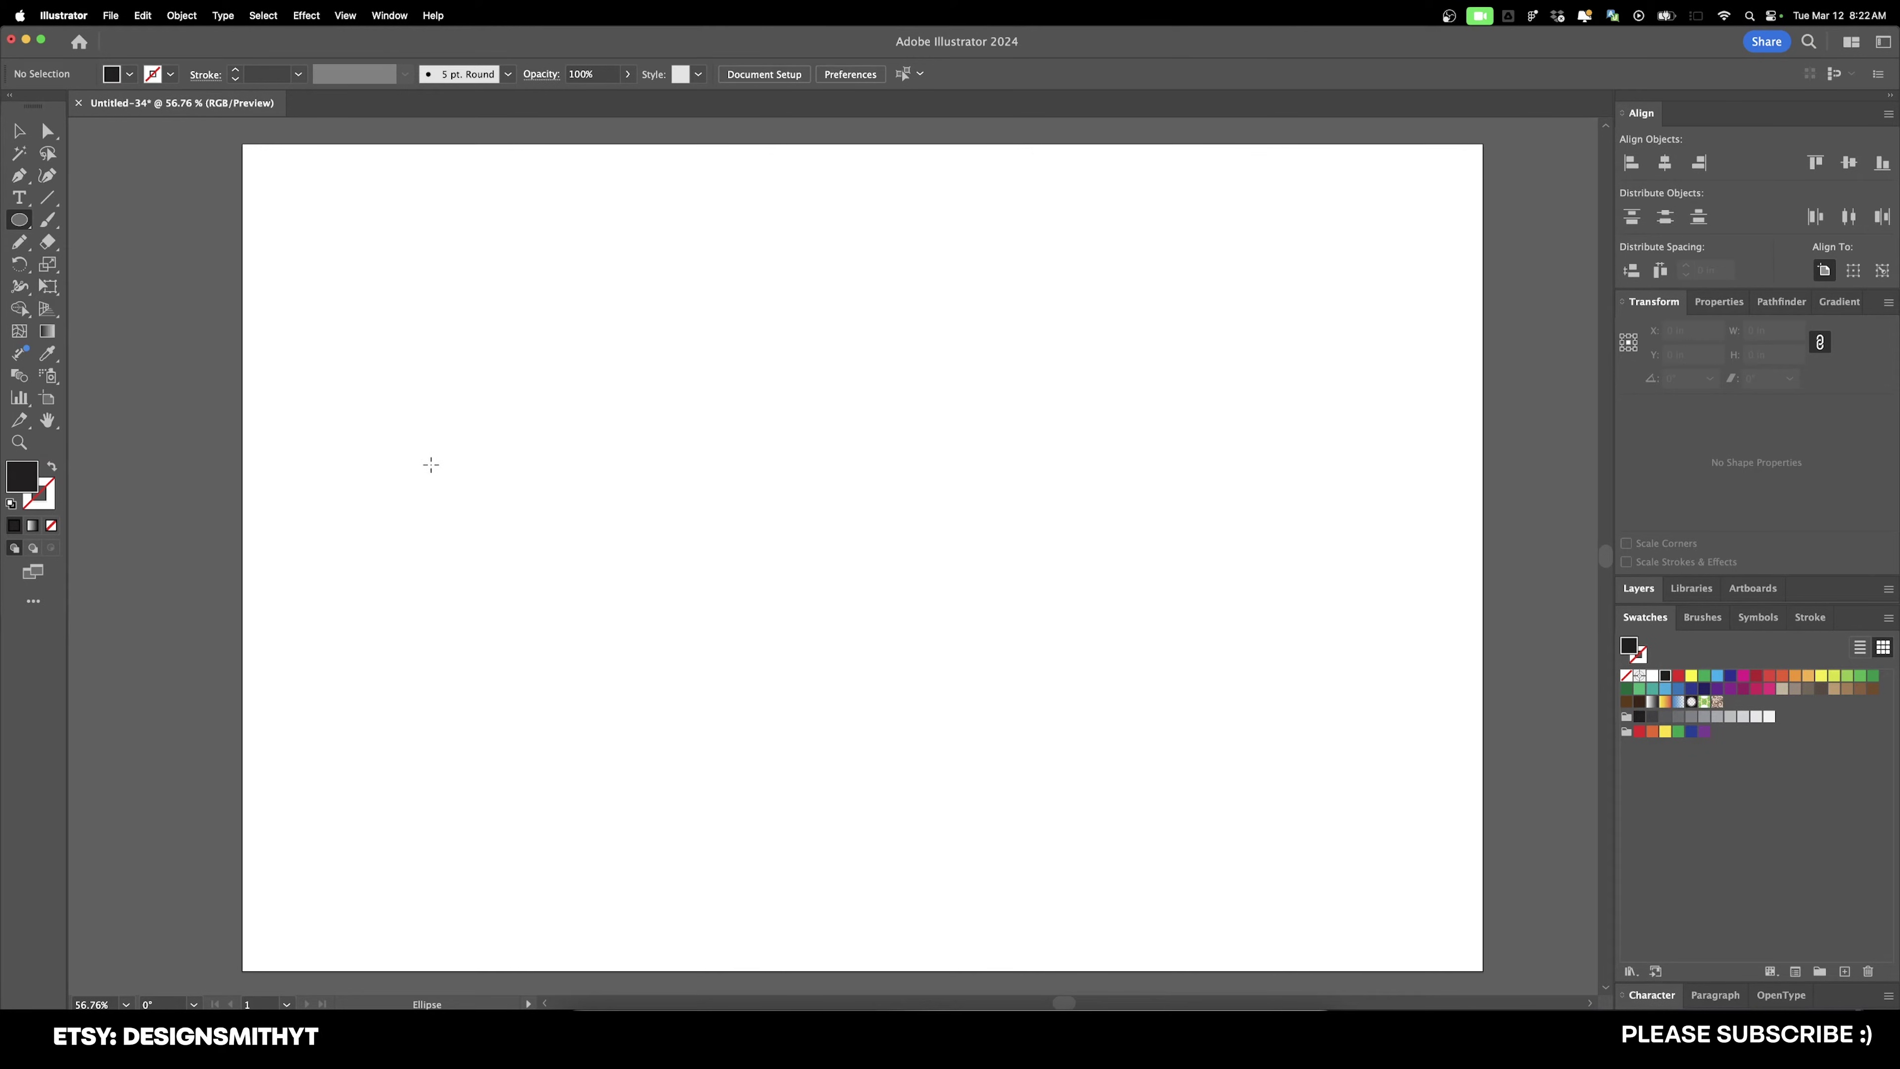
drag(447, 485, 532, 569)
Step: Copy the circle rightward and step-and-repeat it into a row of seven, then marquee the six right-hand copies
key(v)
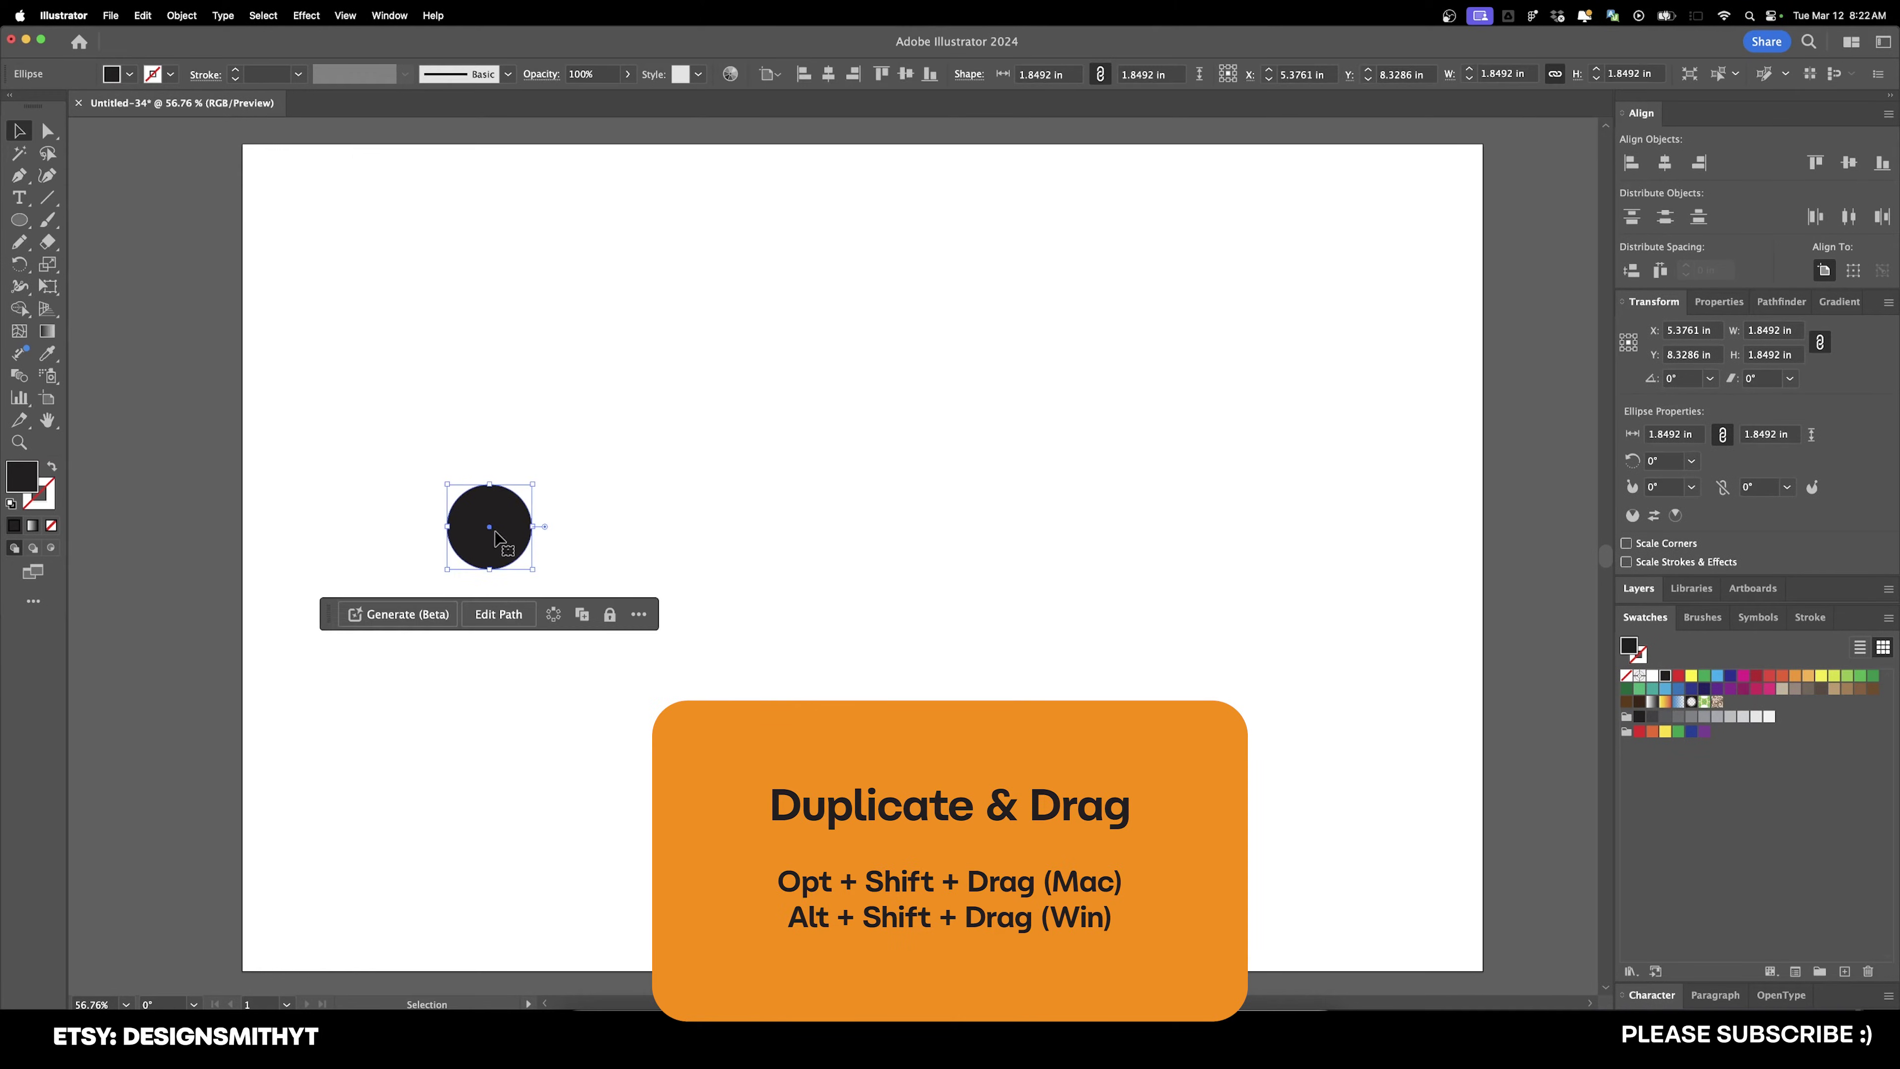
drag(495, 537, 617, 545)
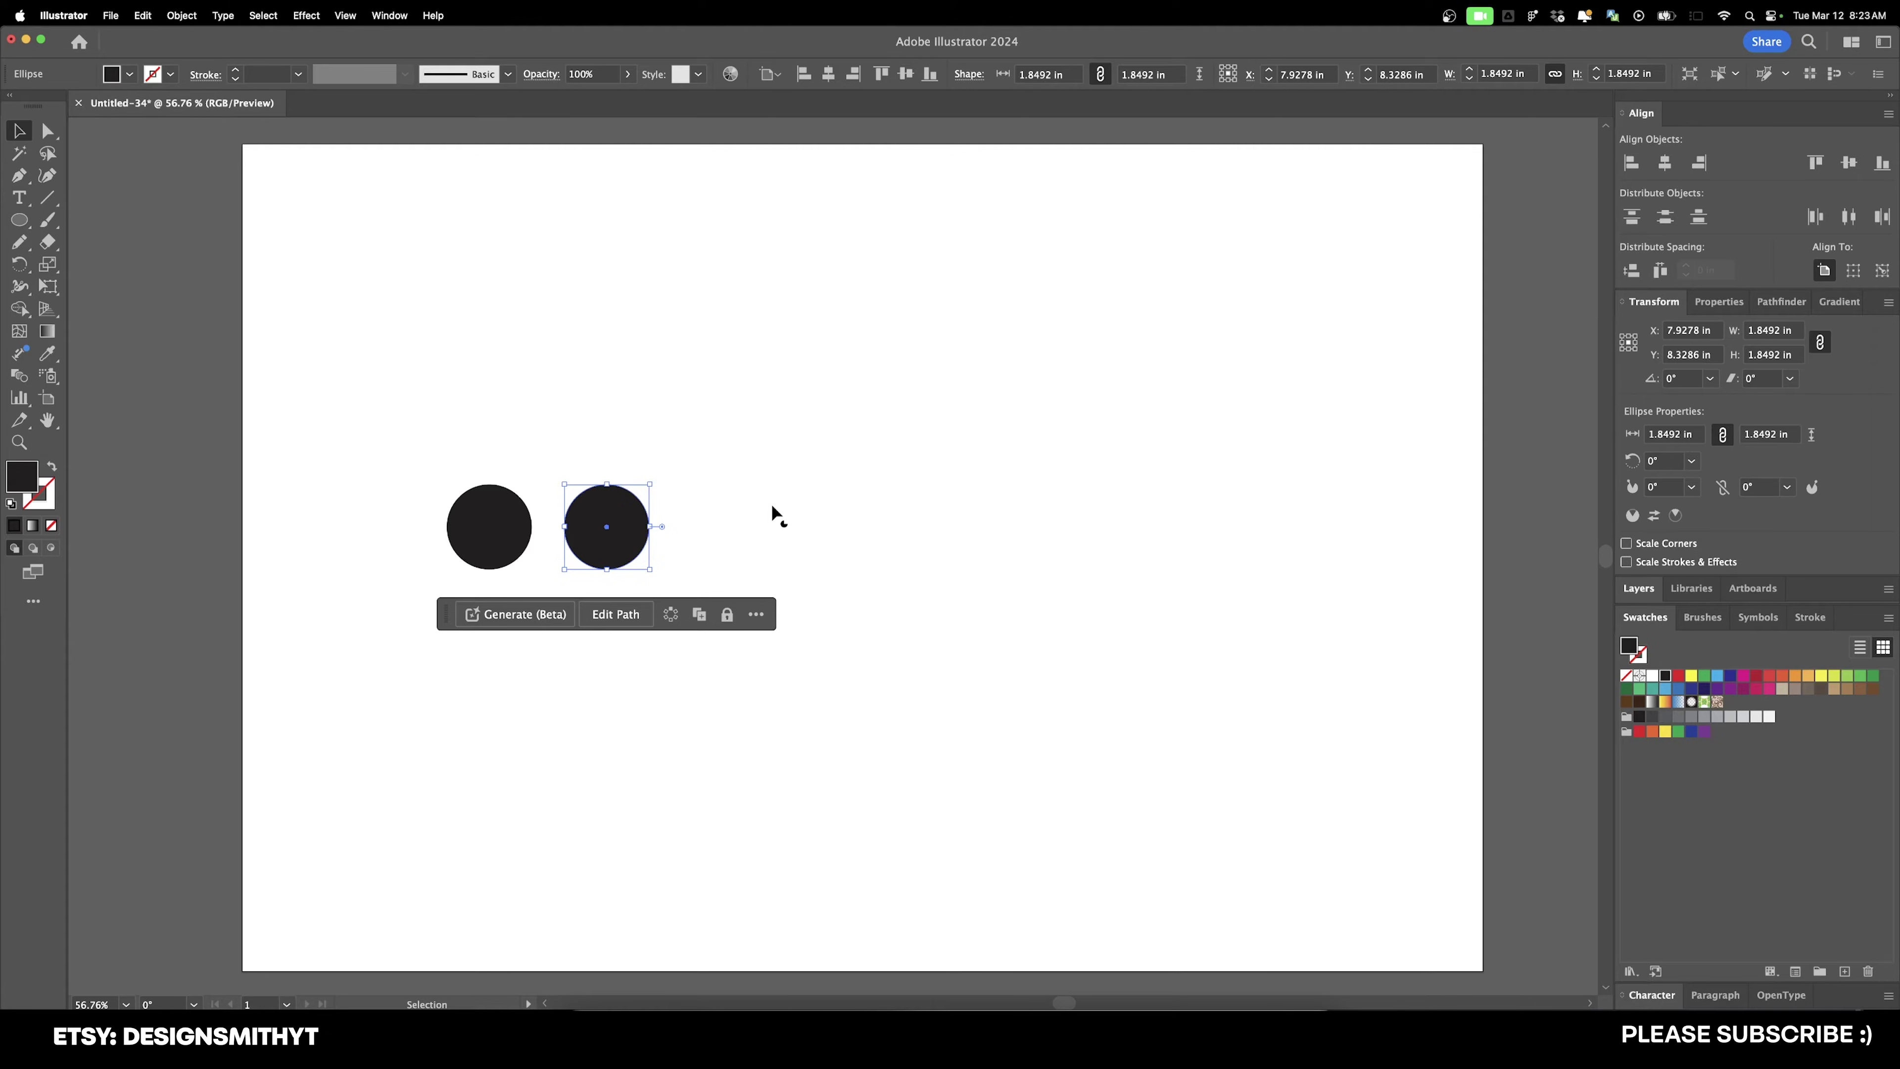
key(super)
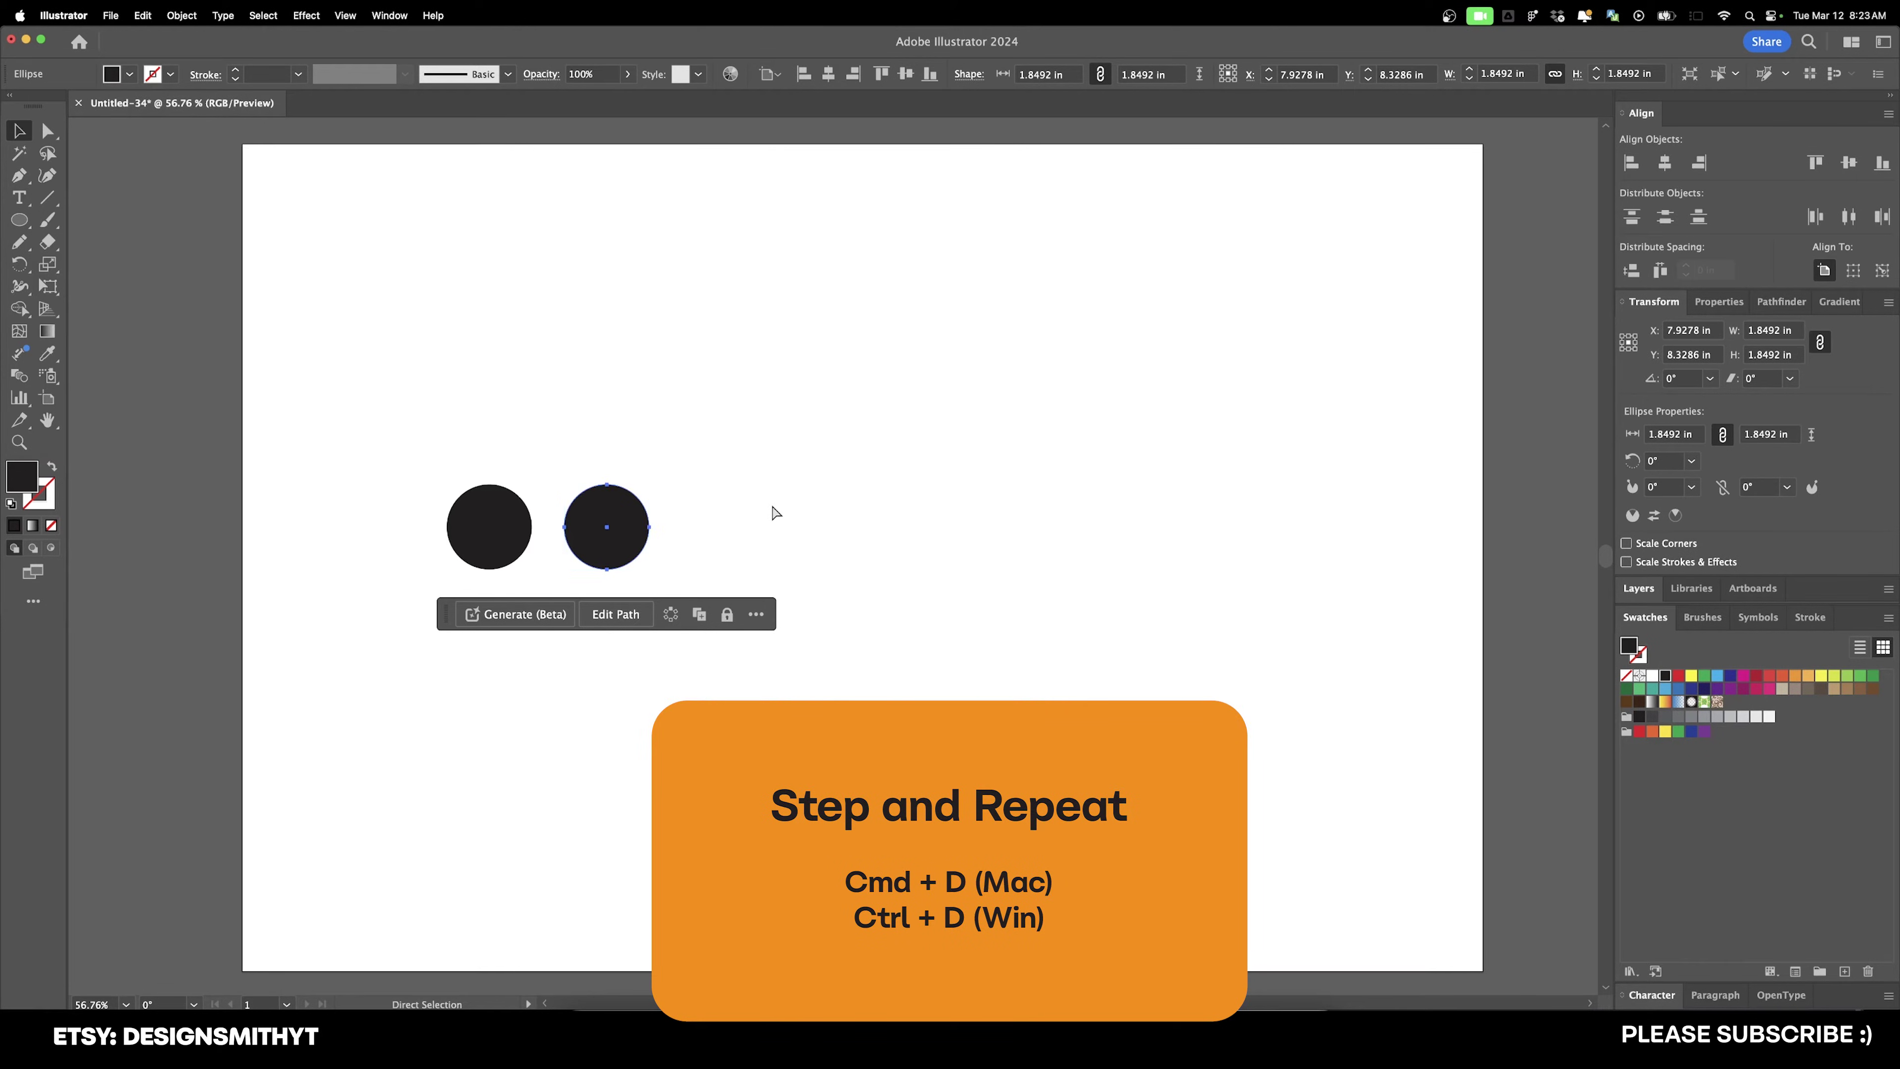
key(super+d)
key(super+d)
key(super+d)
key(super+d)
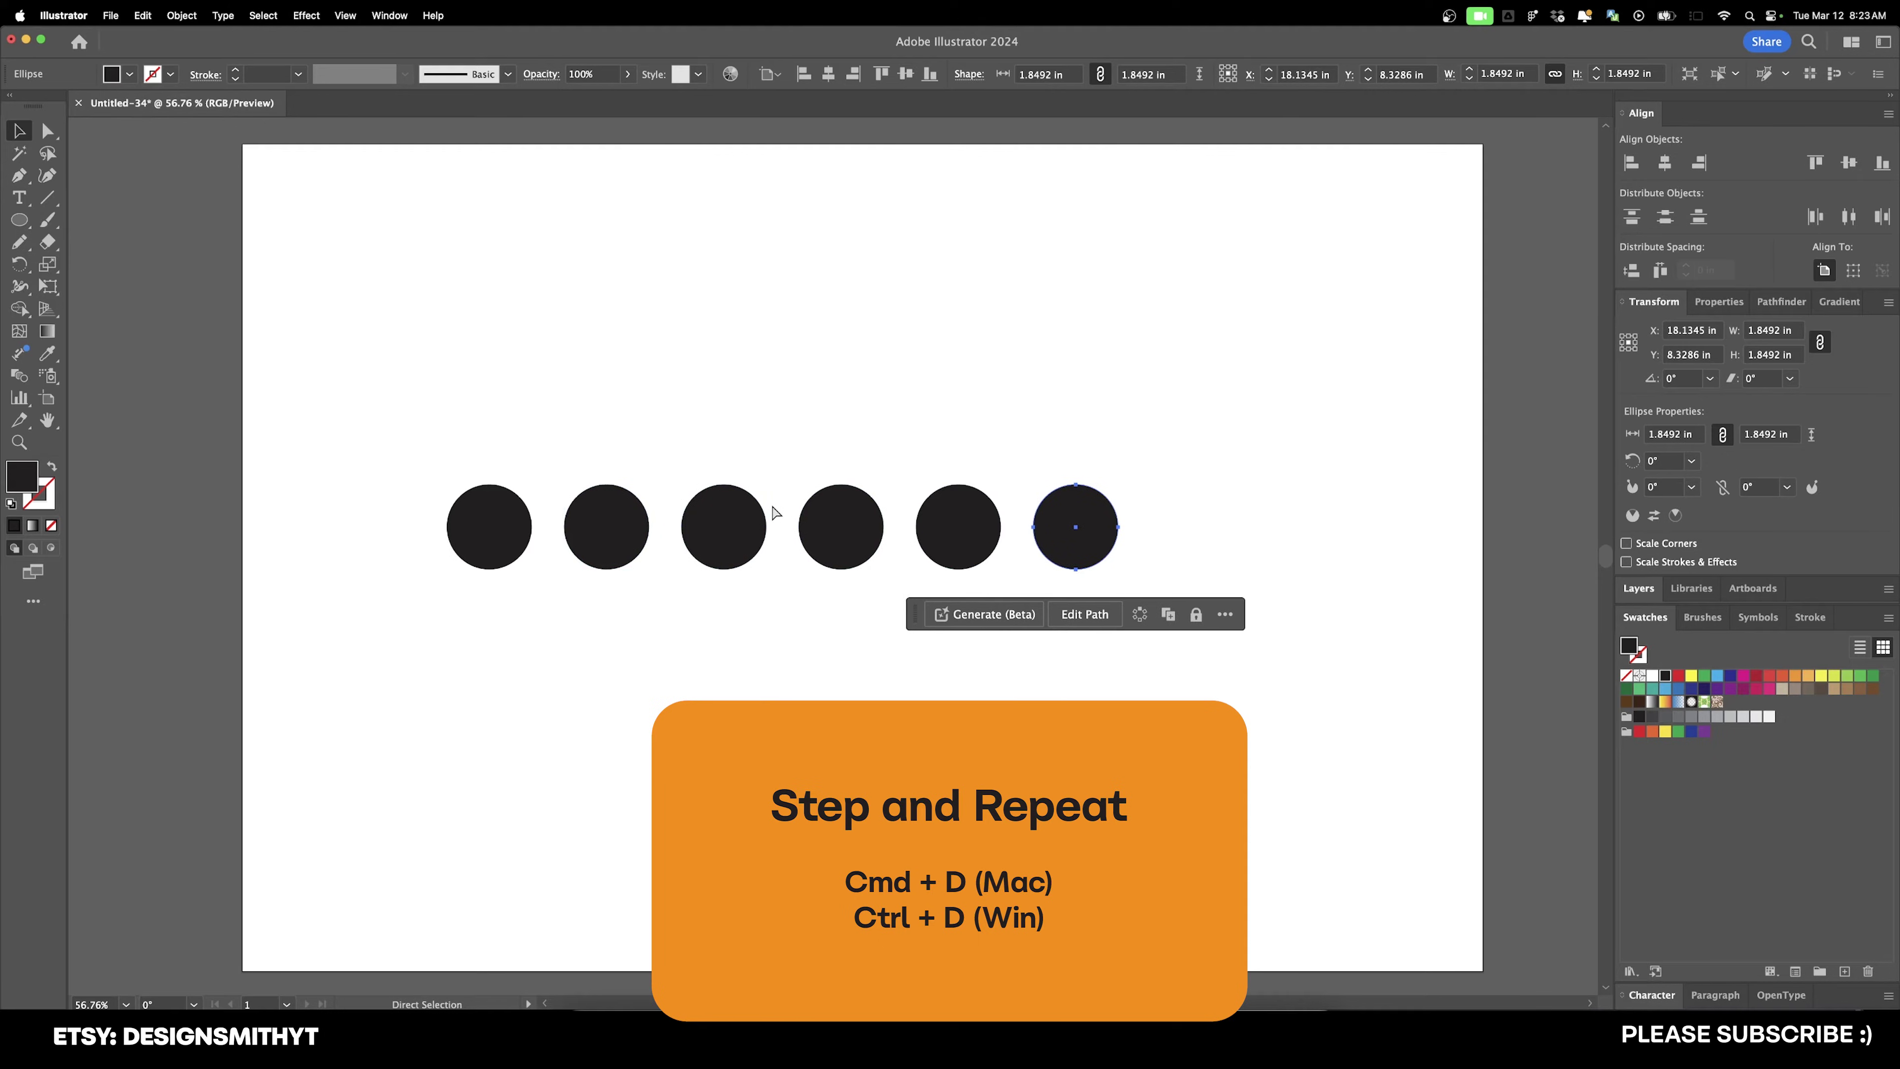
key(super+d)
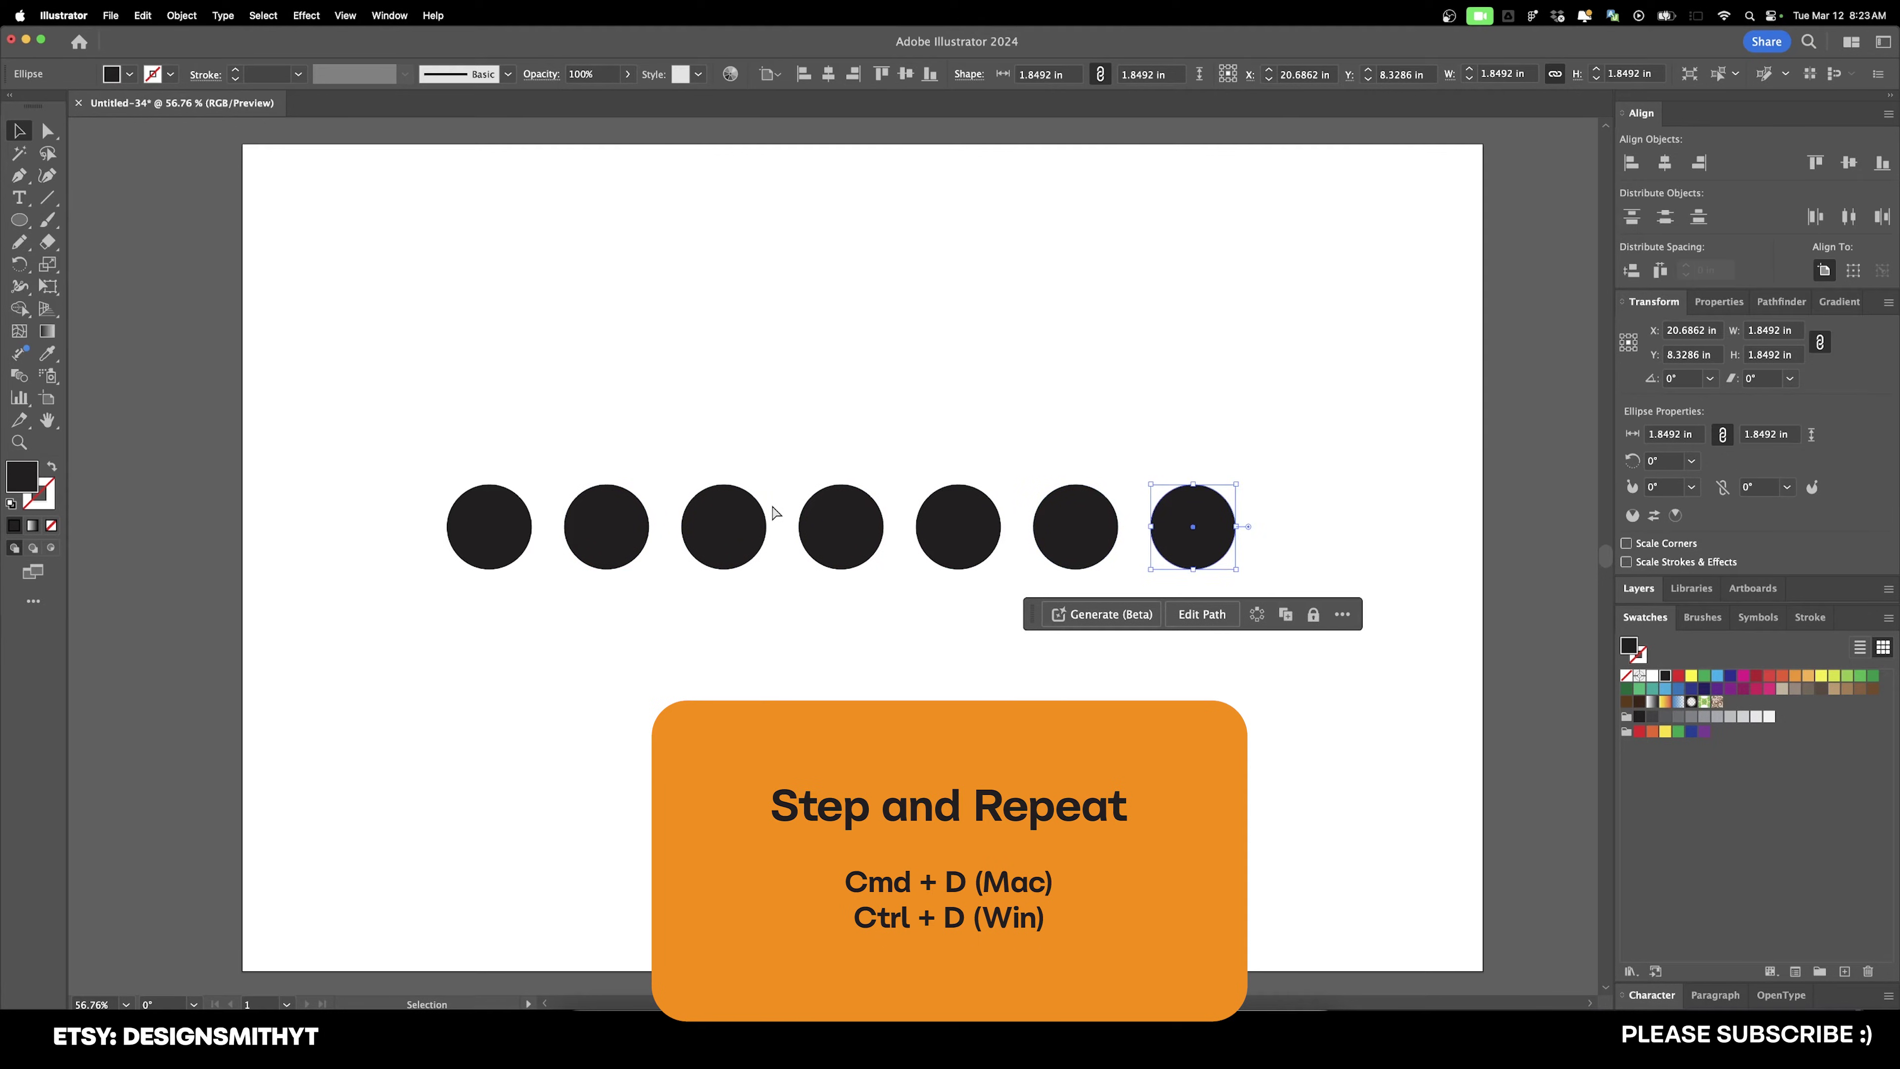
click(585, 425)
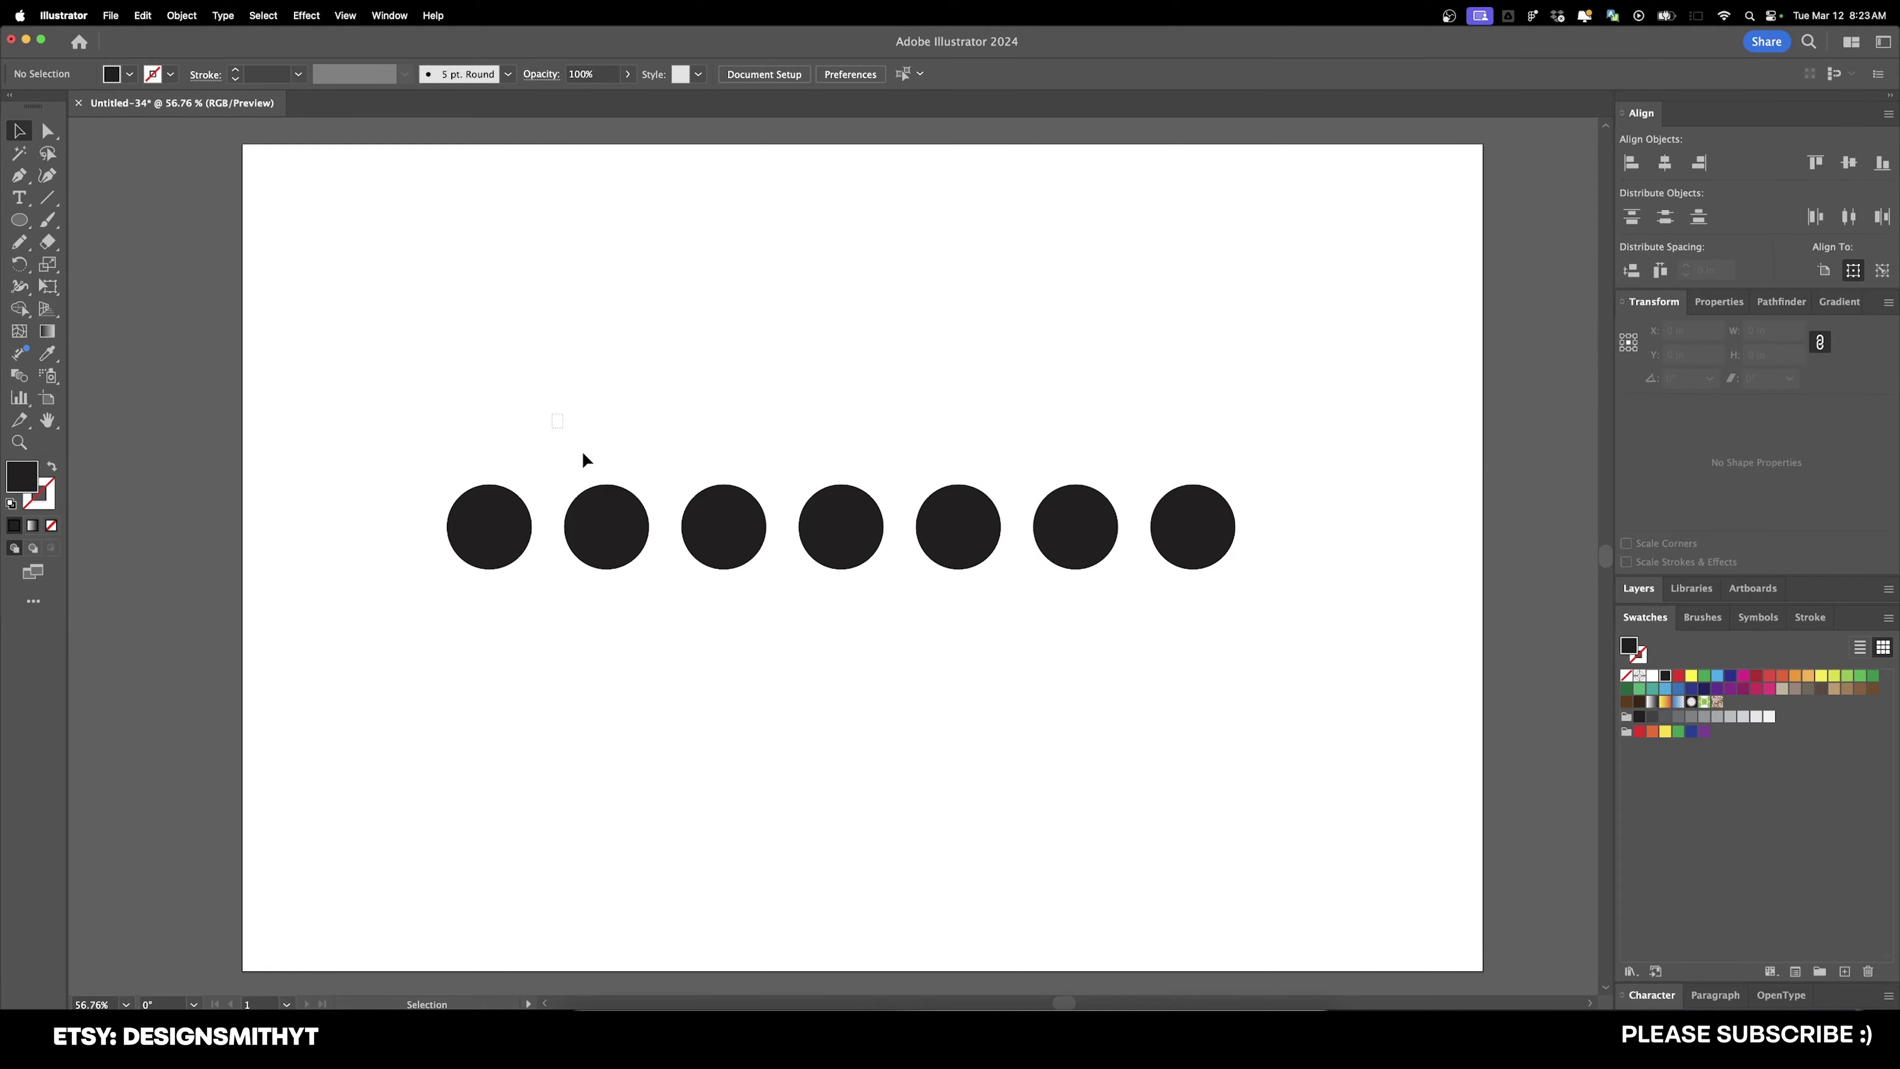
drag(582, 450, 1376, 658)
Step: Delete the six right-hand circles and open Transform Each for the remaining circle
key(Delete)
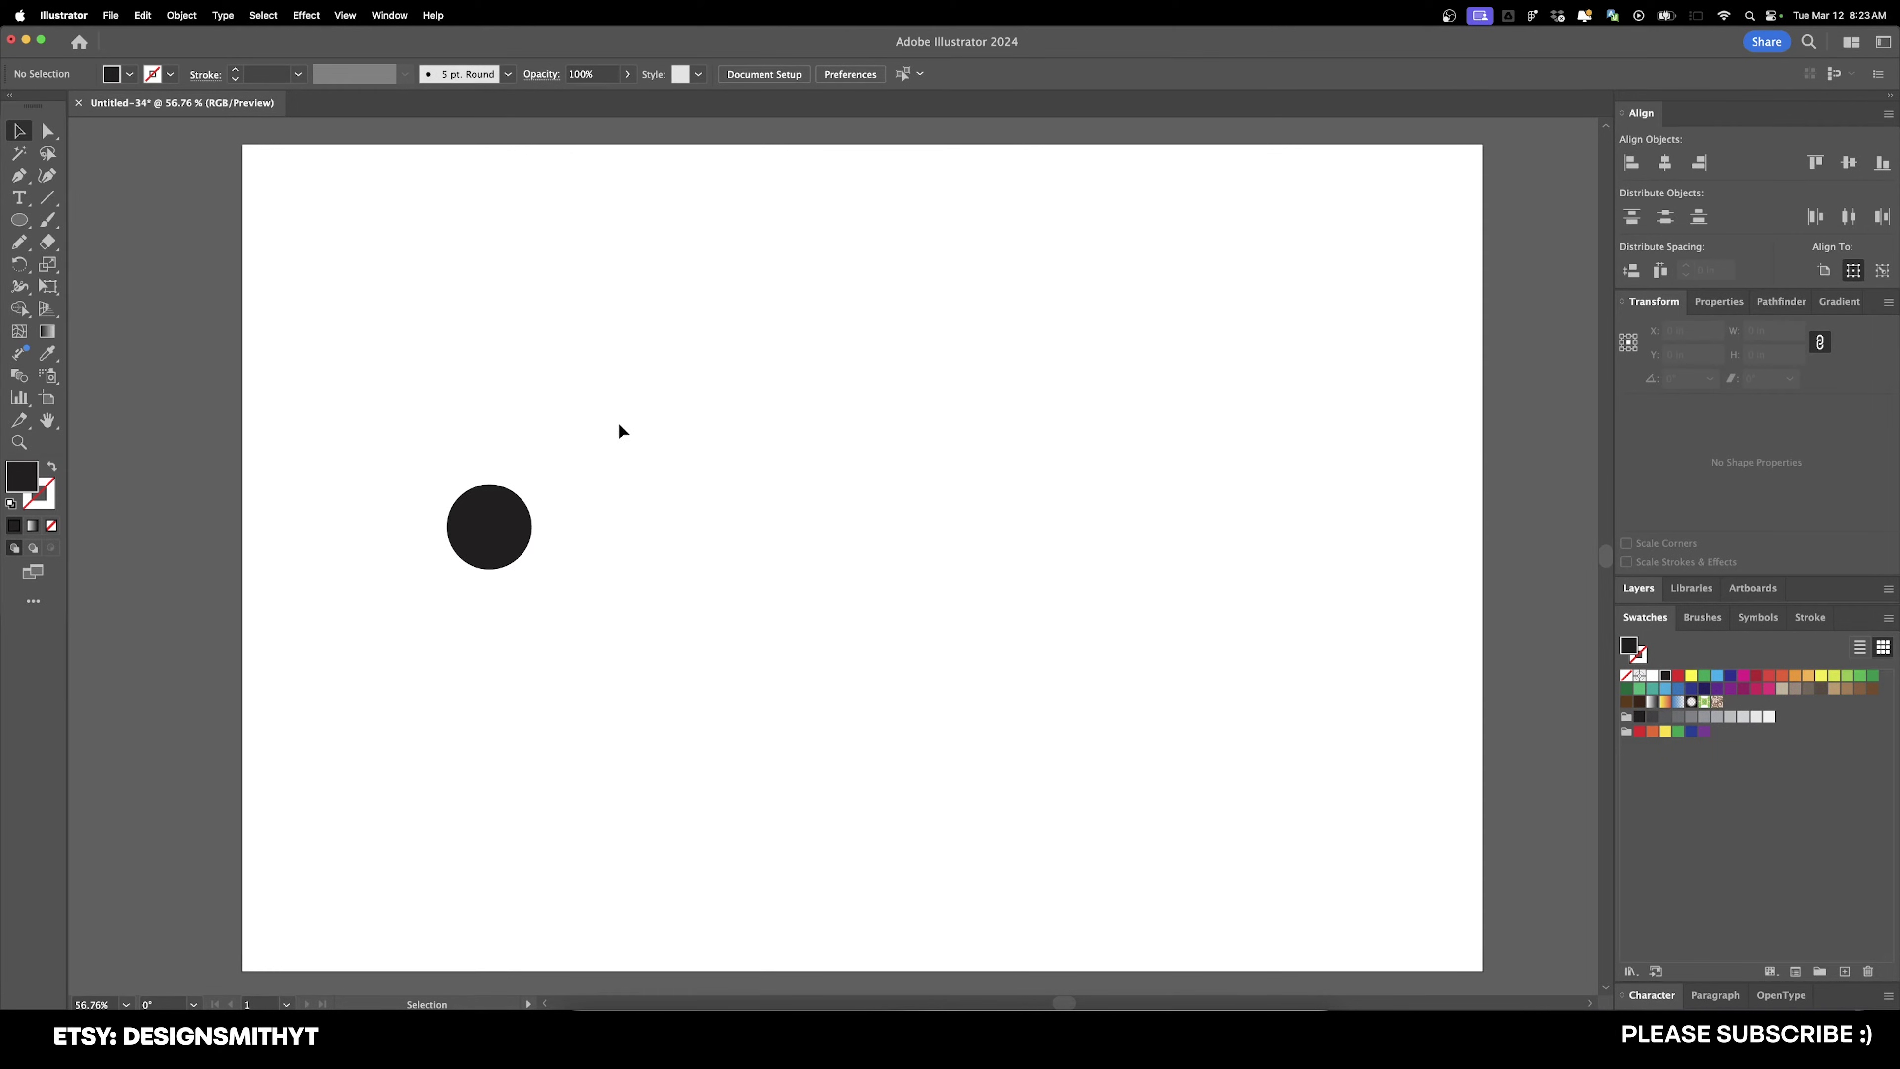
drag(618, 422, 402, 643)
click(181, 15)
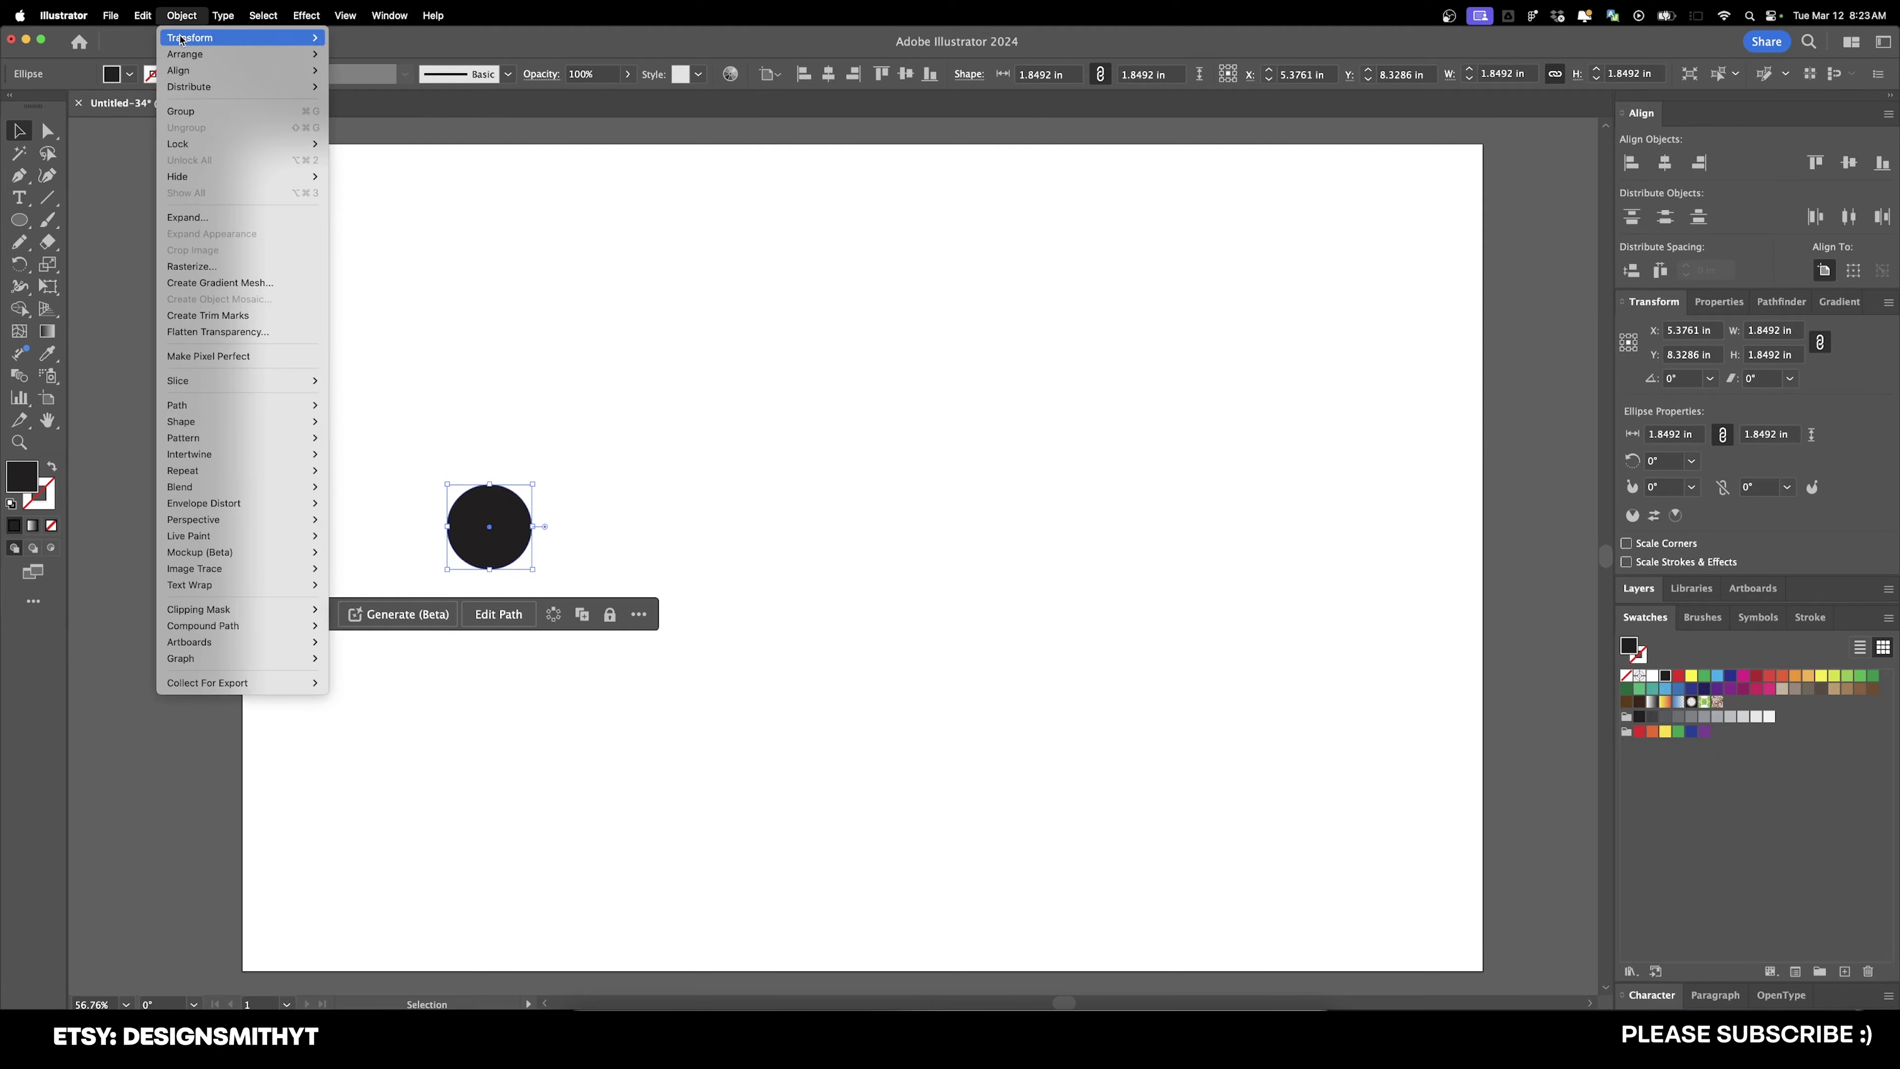
mouse_move(182, 39)
click(408, 152)
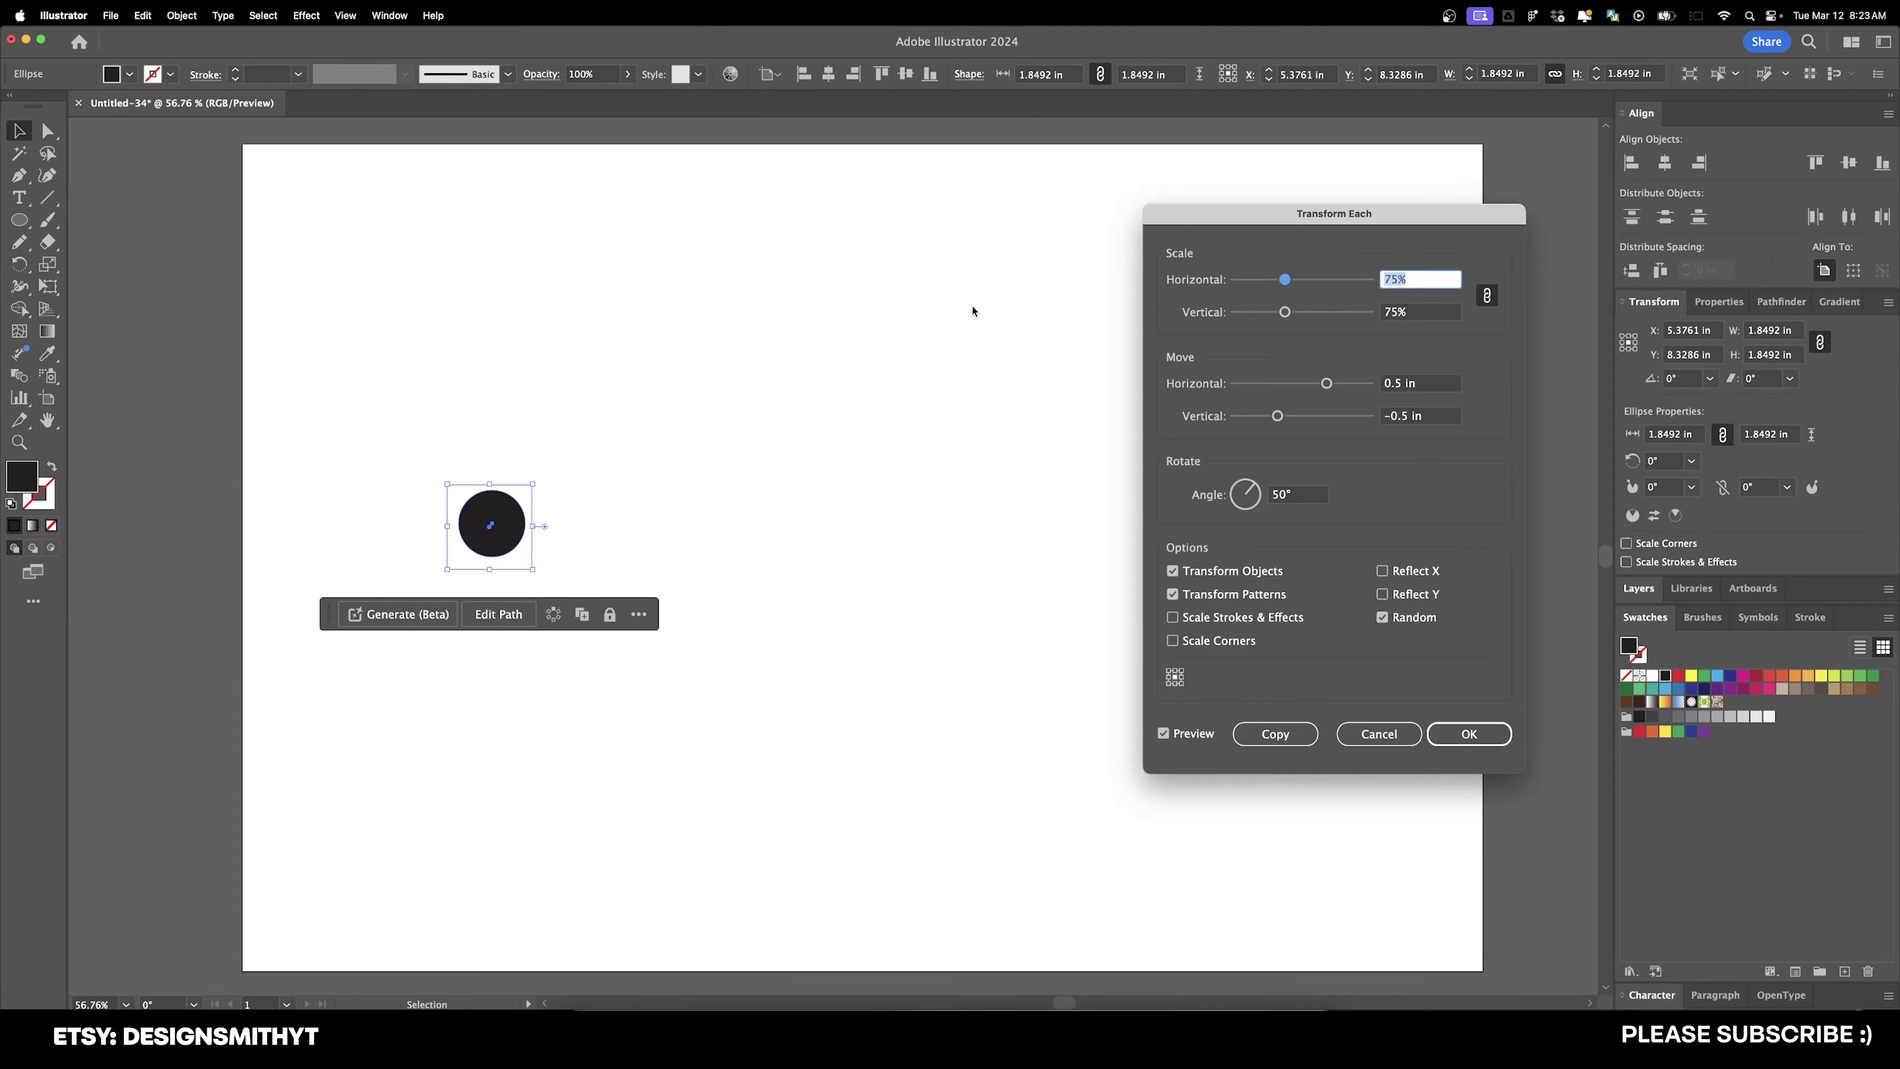
drag(1268, 216, 1158, 225)
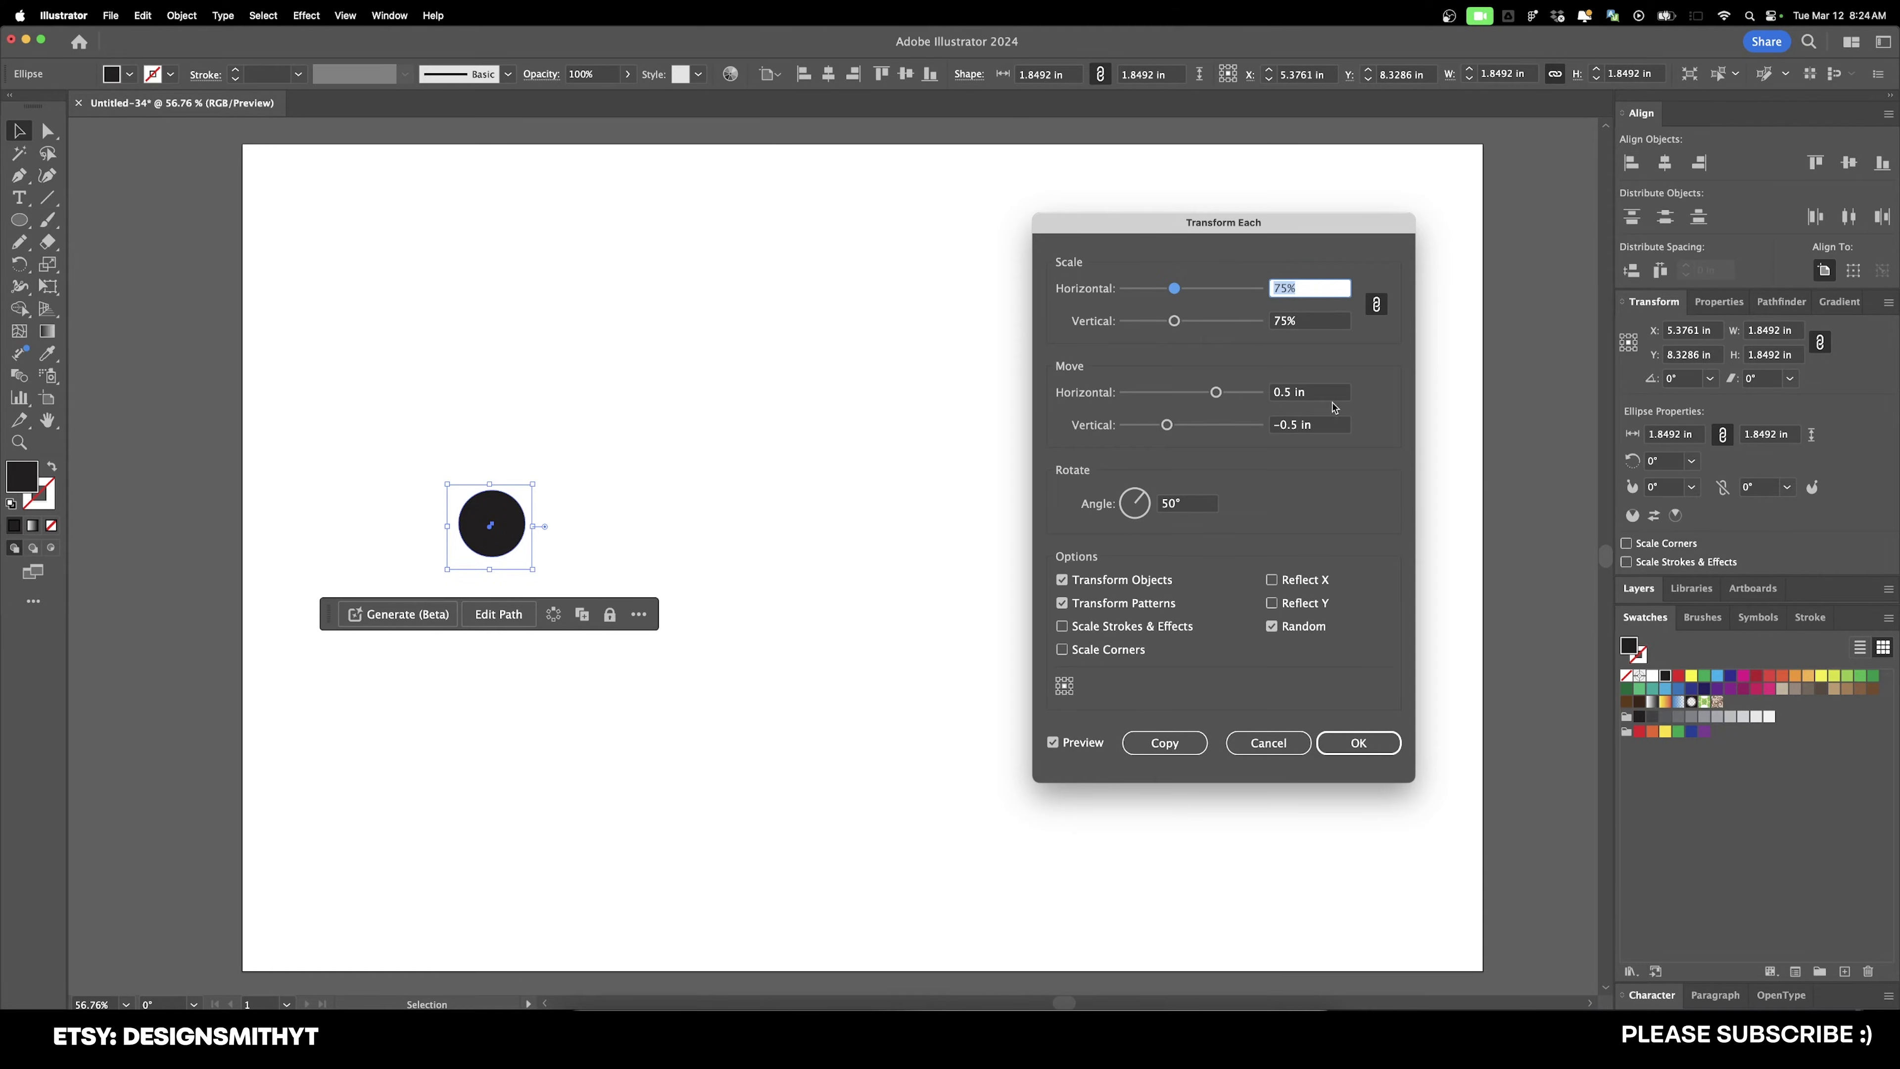
Step: Set Transform Each to 75% scale, 0.5 in moves, 0° angle, Transform Patterns off, Random on; make a copy
key(Tab)
key(Tab)
key(Tab)
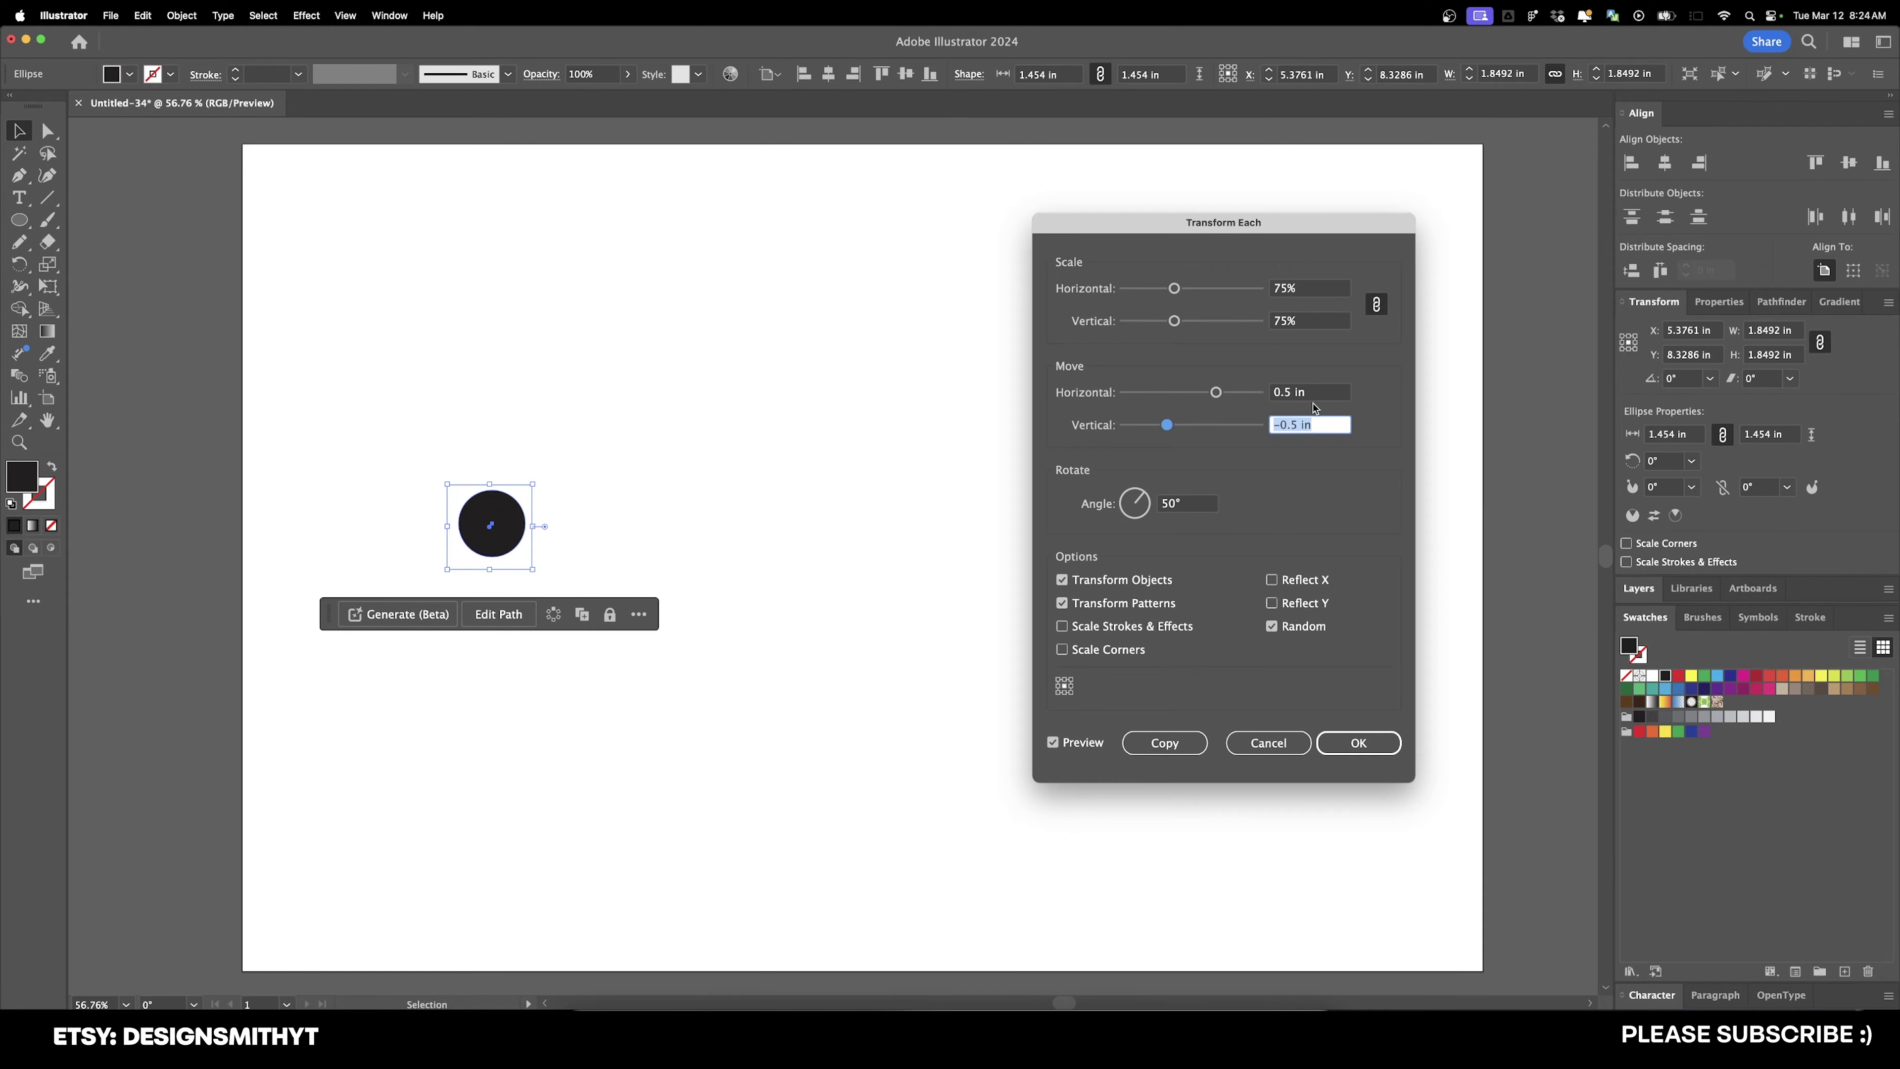
key(Tab)
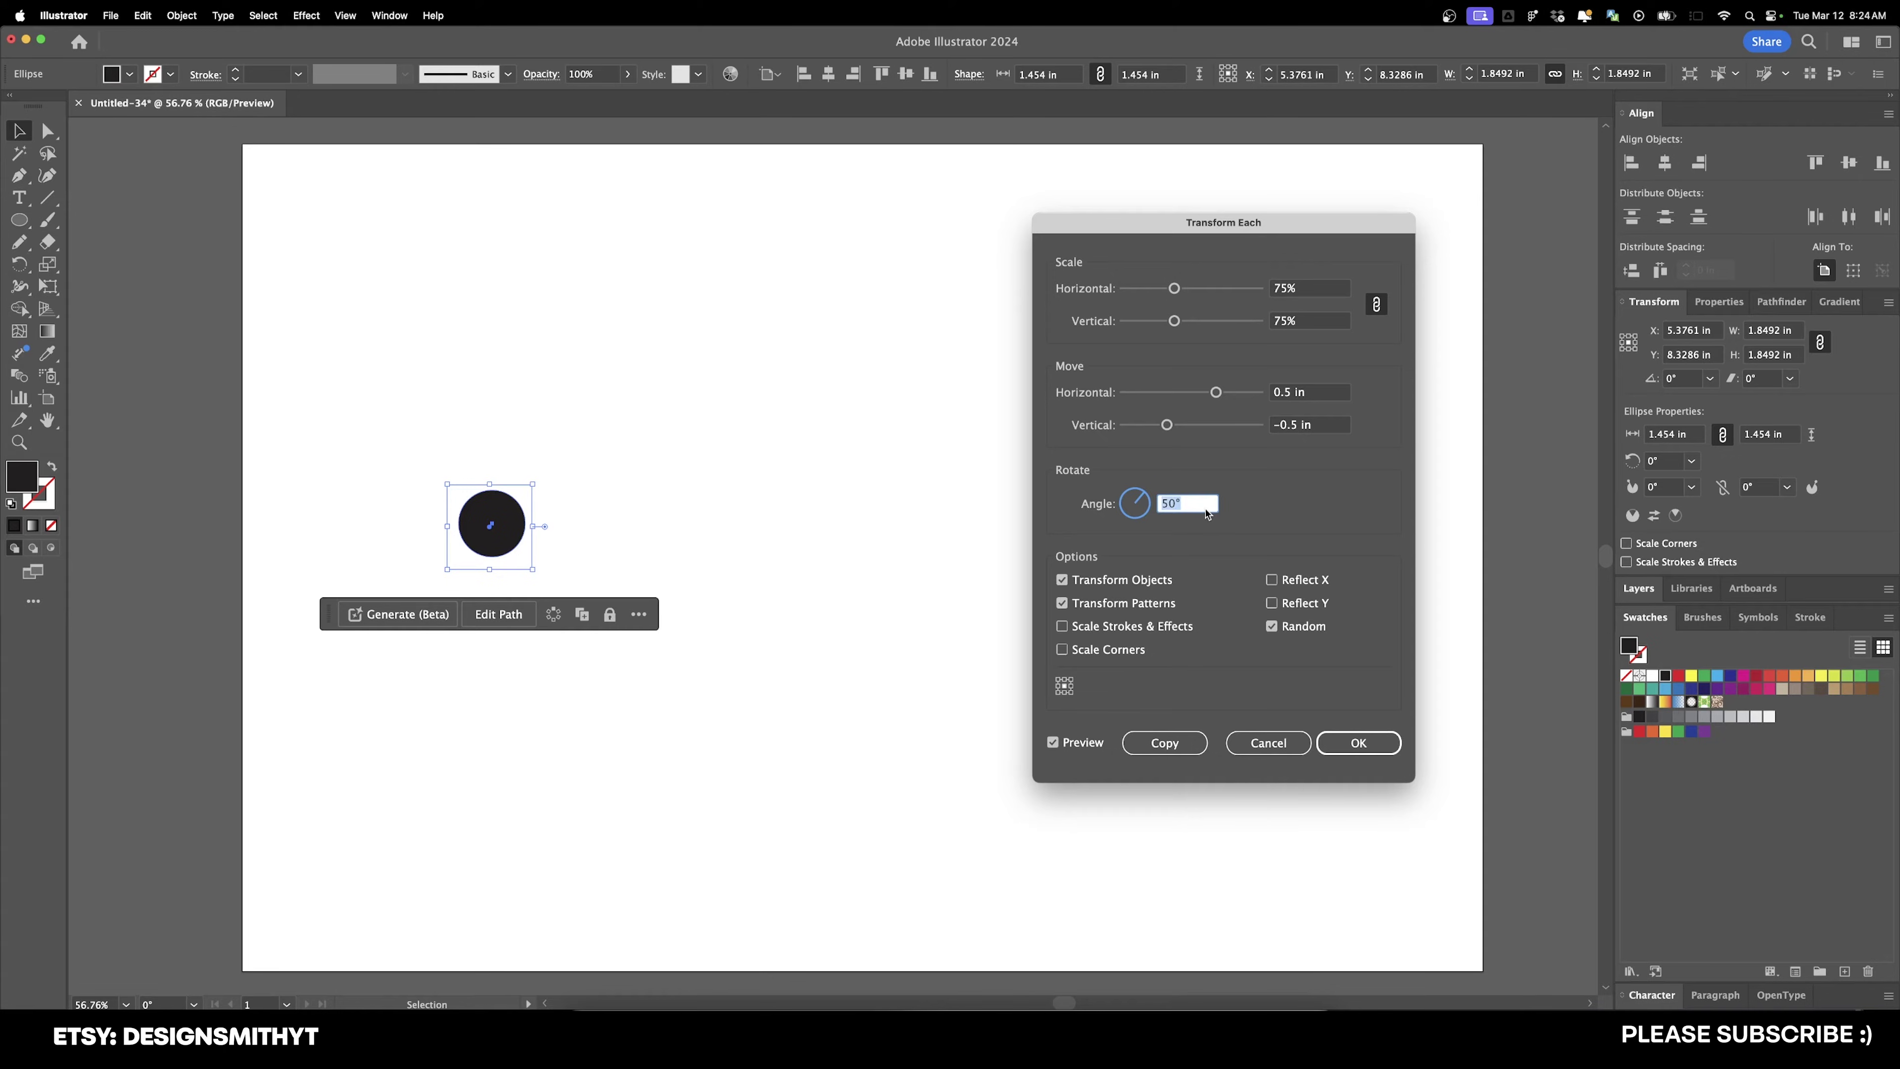
text(0)
key(Tab)
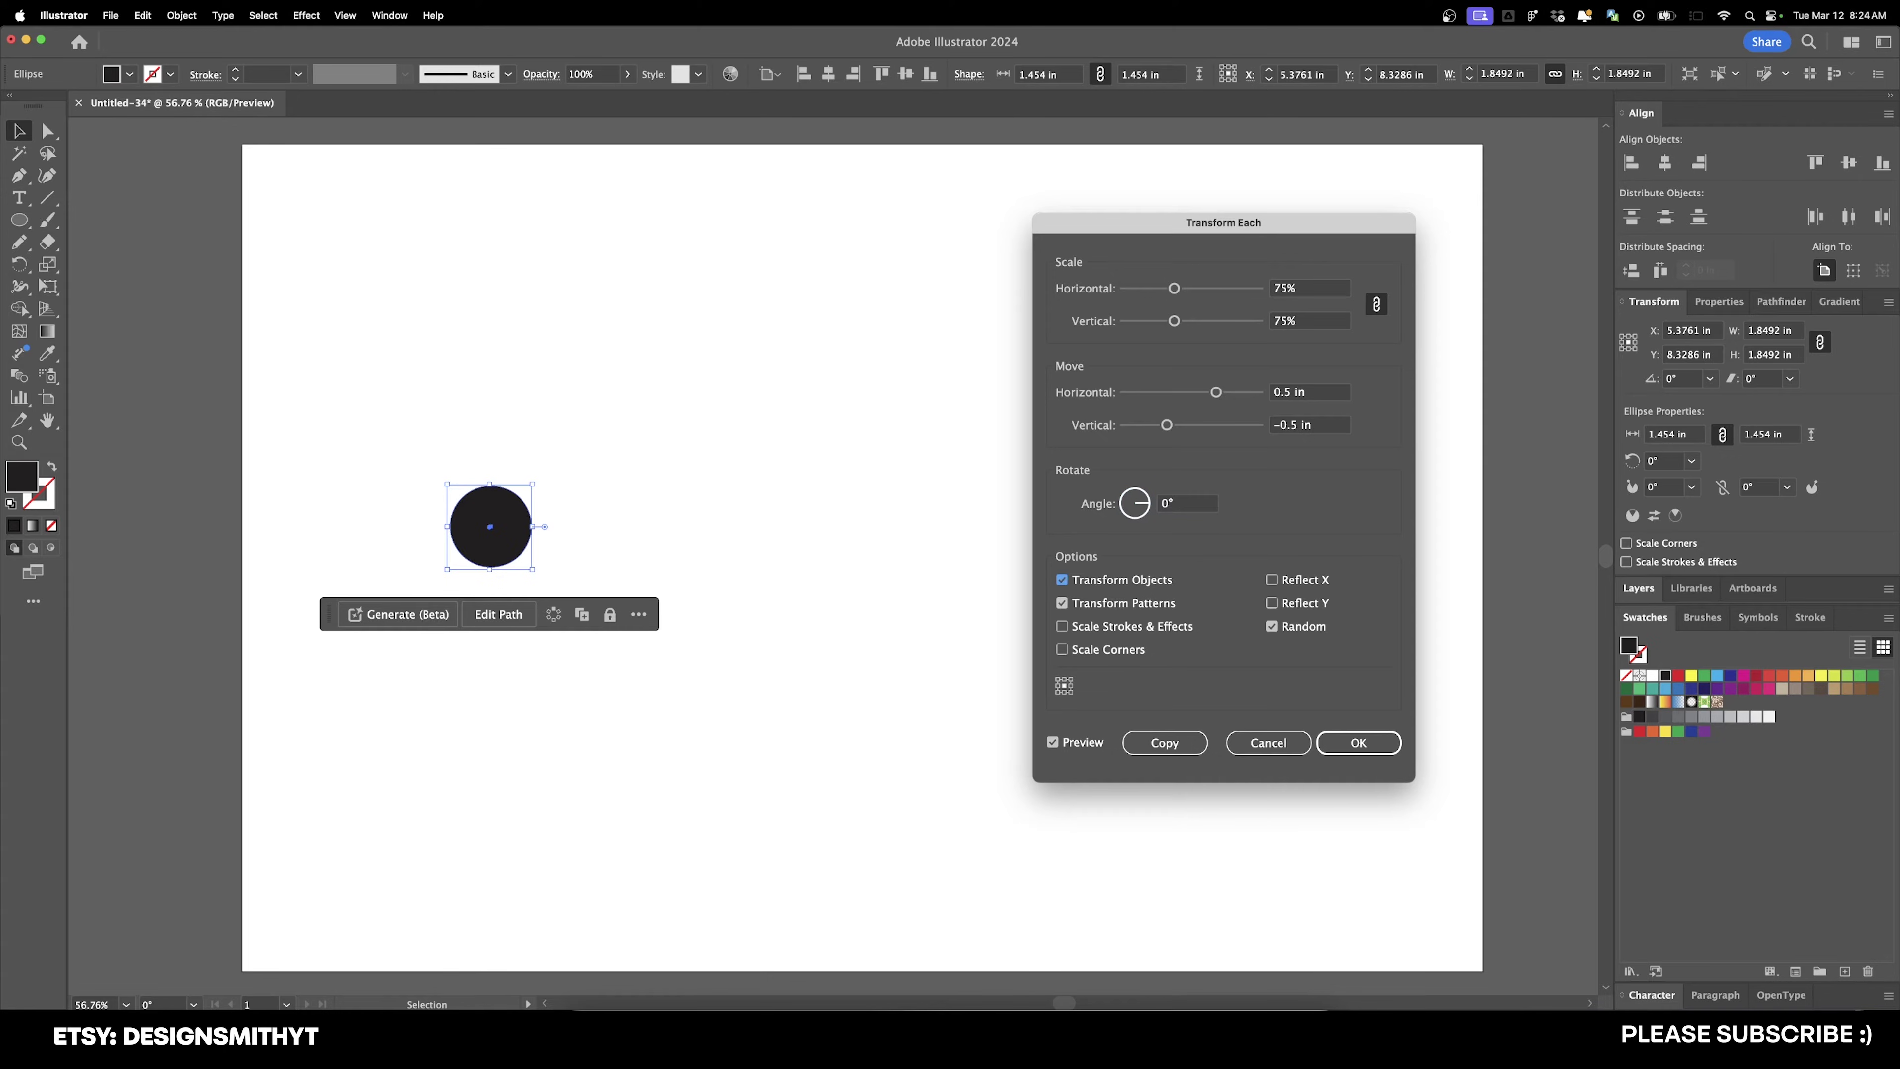
click(1107, 603)
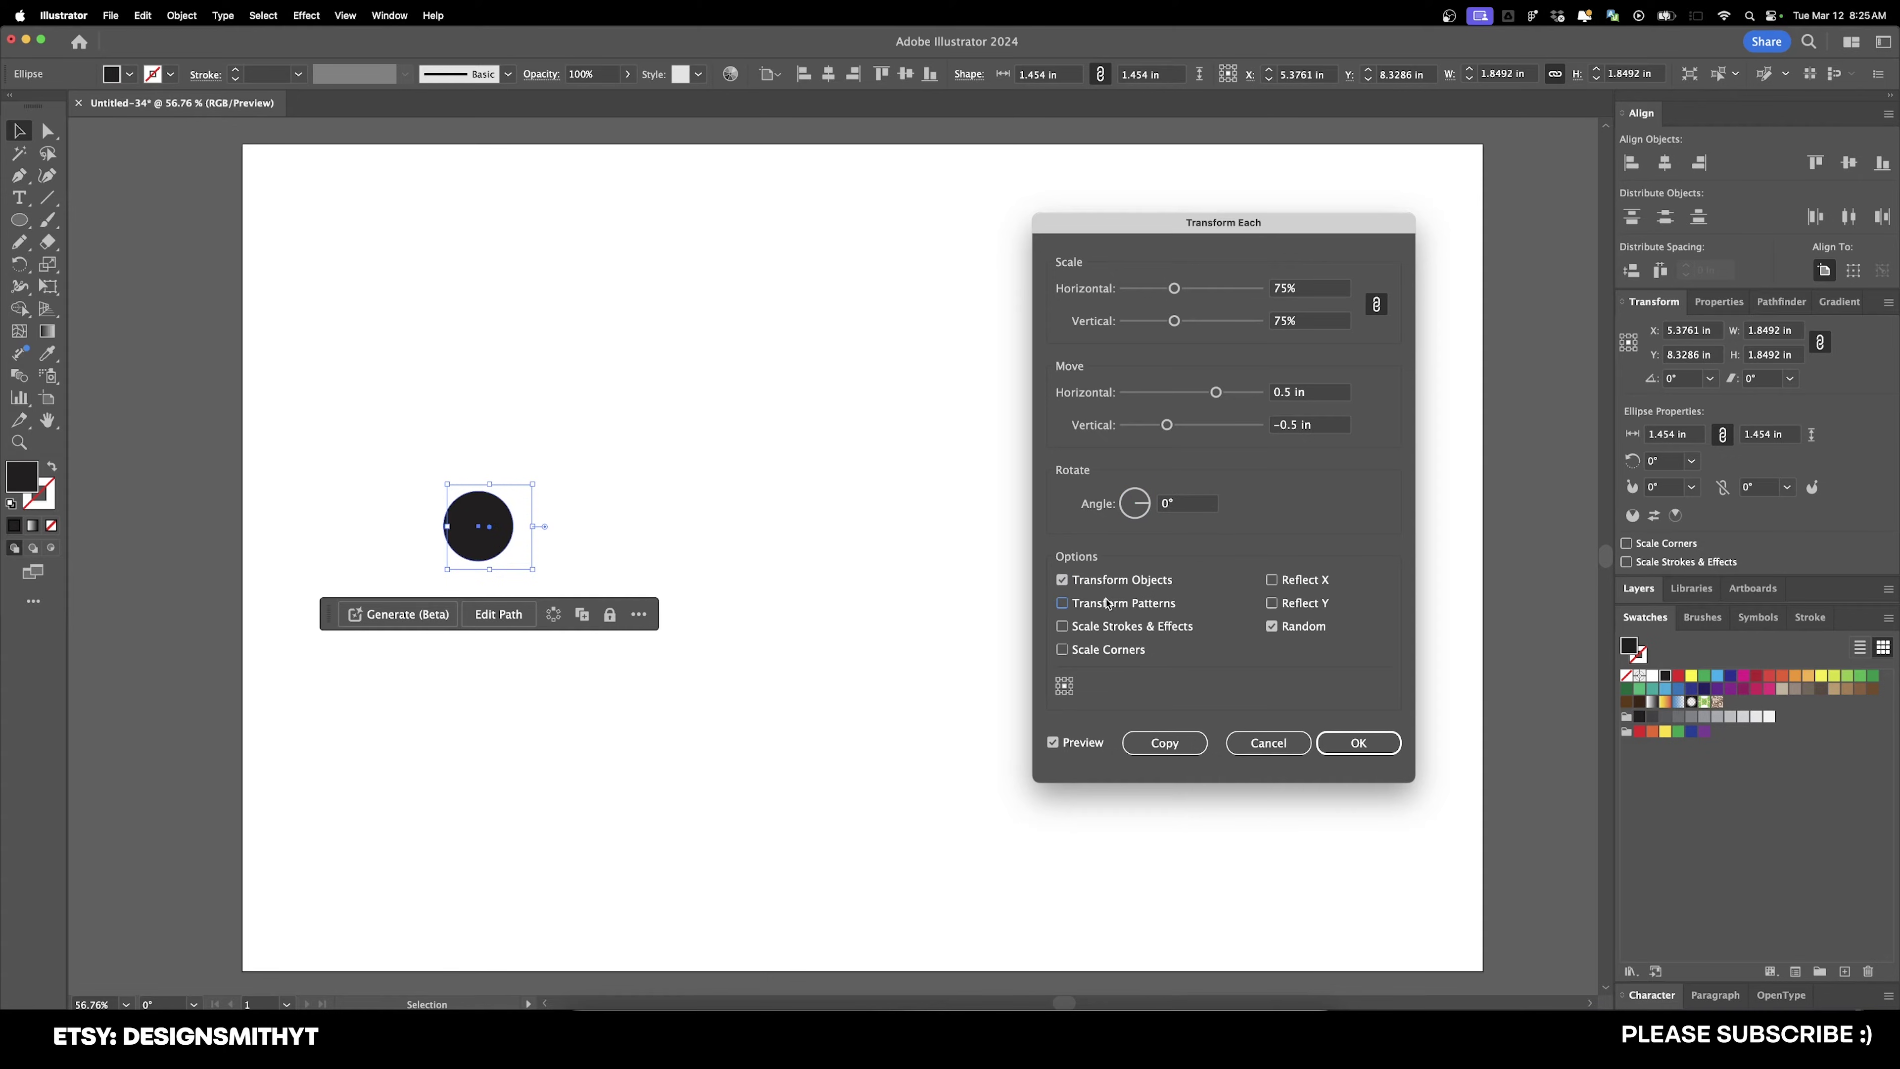
click(1272, 625)
click(1171, 747)
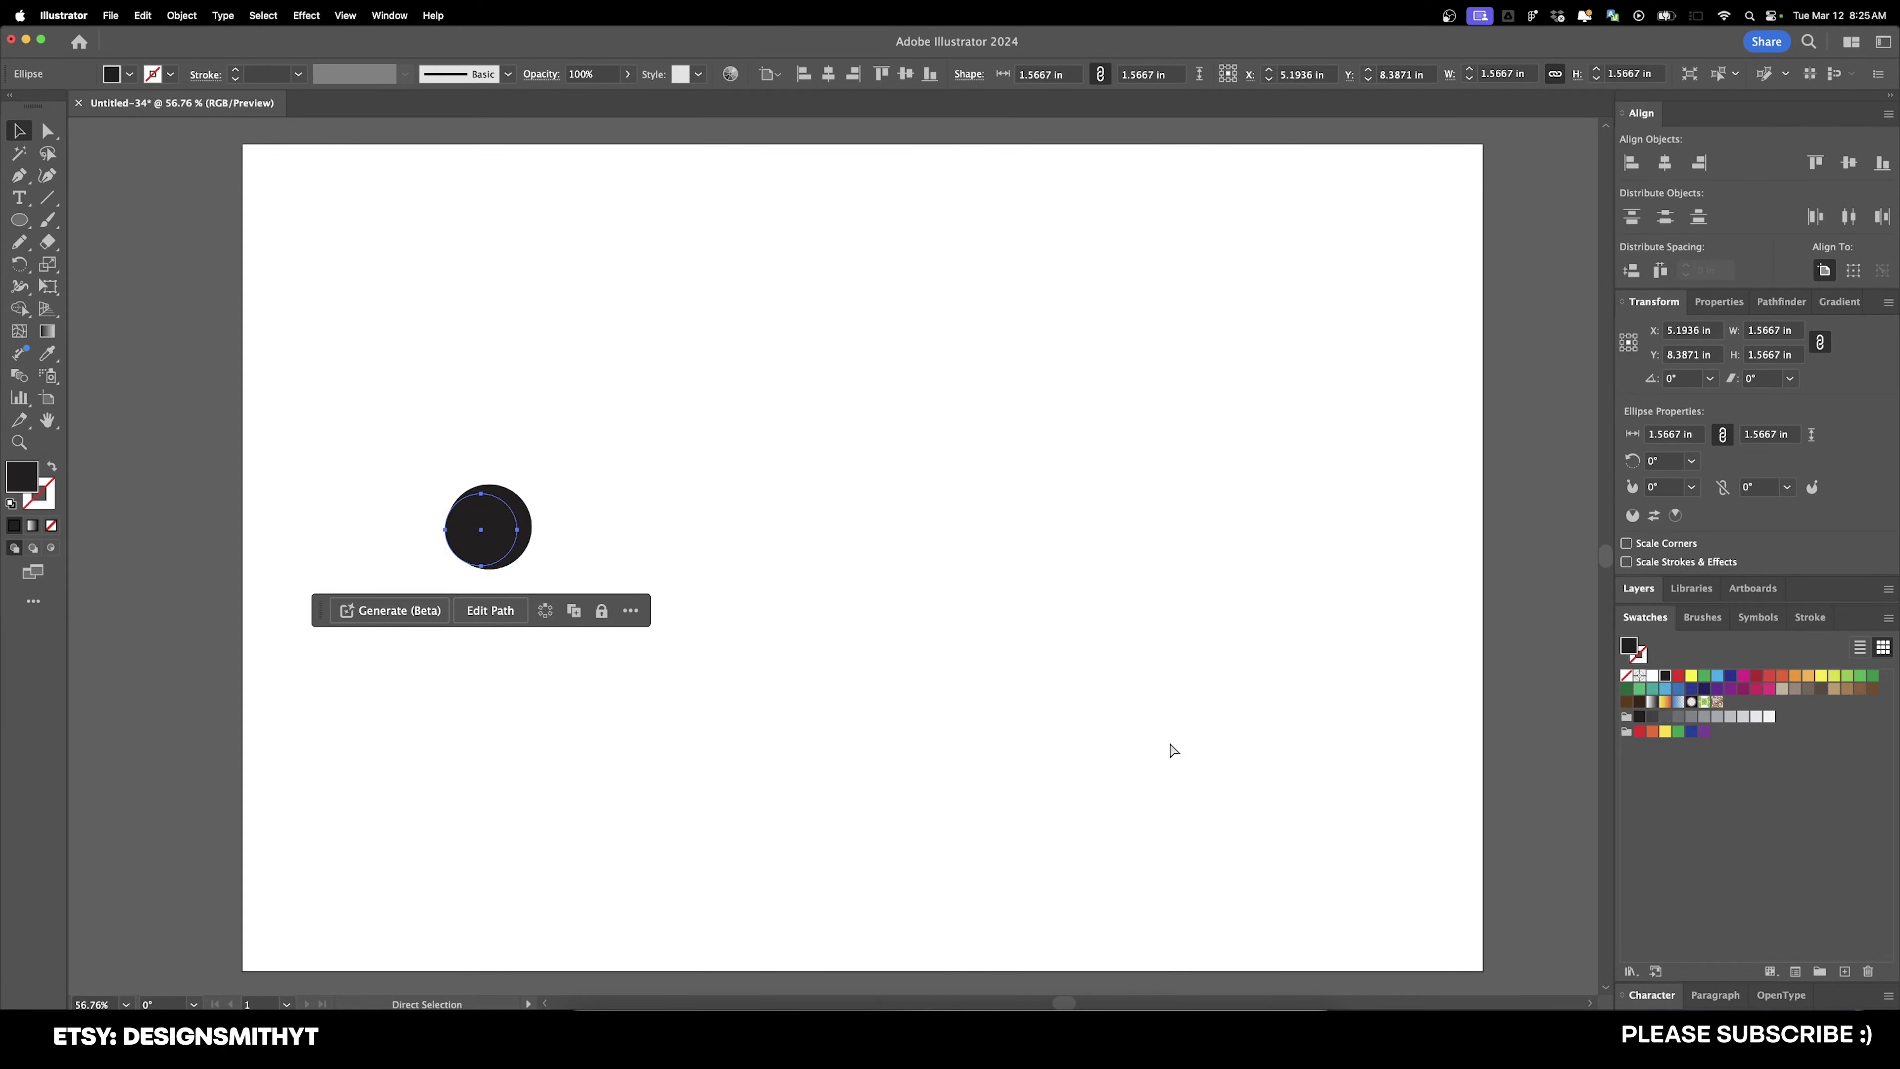
Step: Add more shrinking random copies, then distribute them vertically and horizontally across the artboard
key(super+d)
key(super+d)
key(super+d)
key(super+d)
key(super+d)
key(super+d)
key(super+d)
key(super+d)
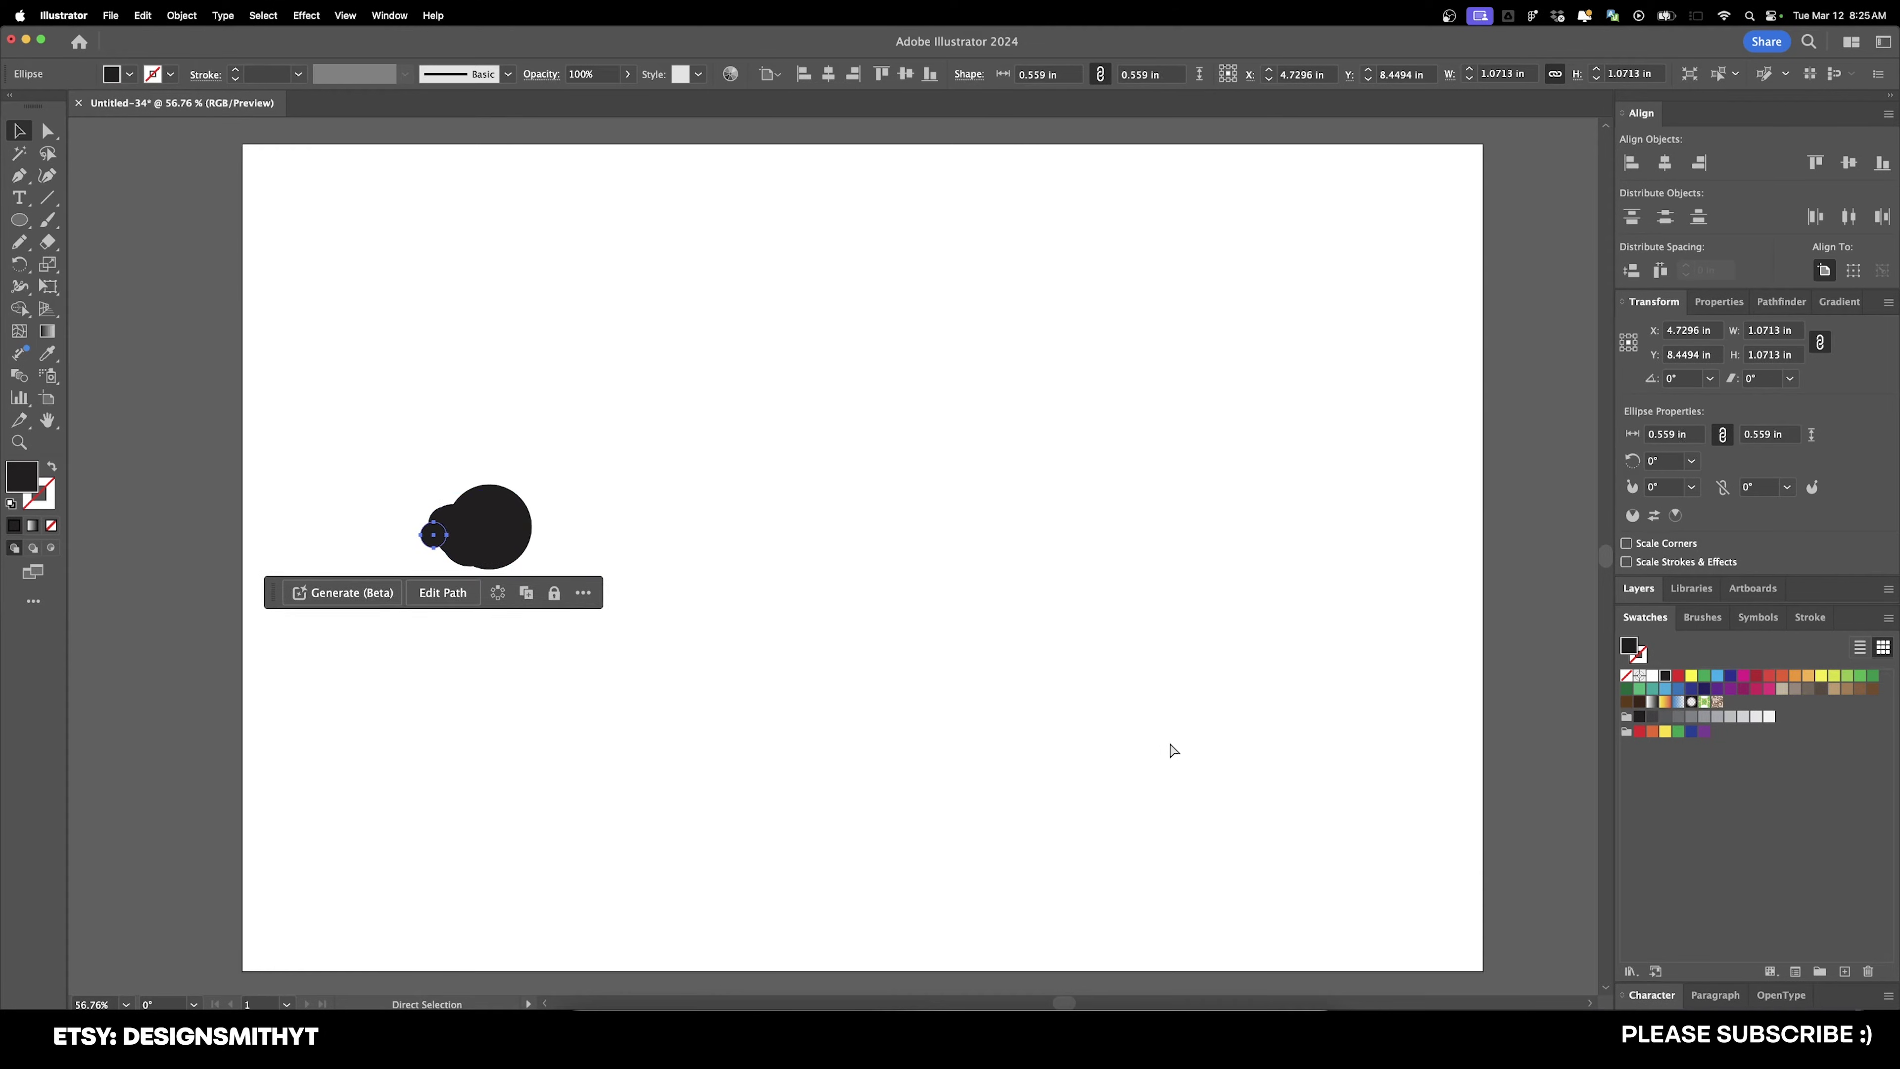
key(super+d)
key(super+d)
key(super+d)
key(super+d)
key(super+d)
key(super+d)
key(super+d)
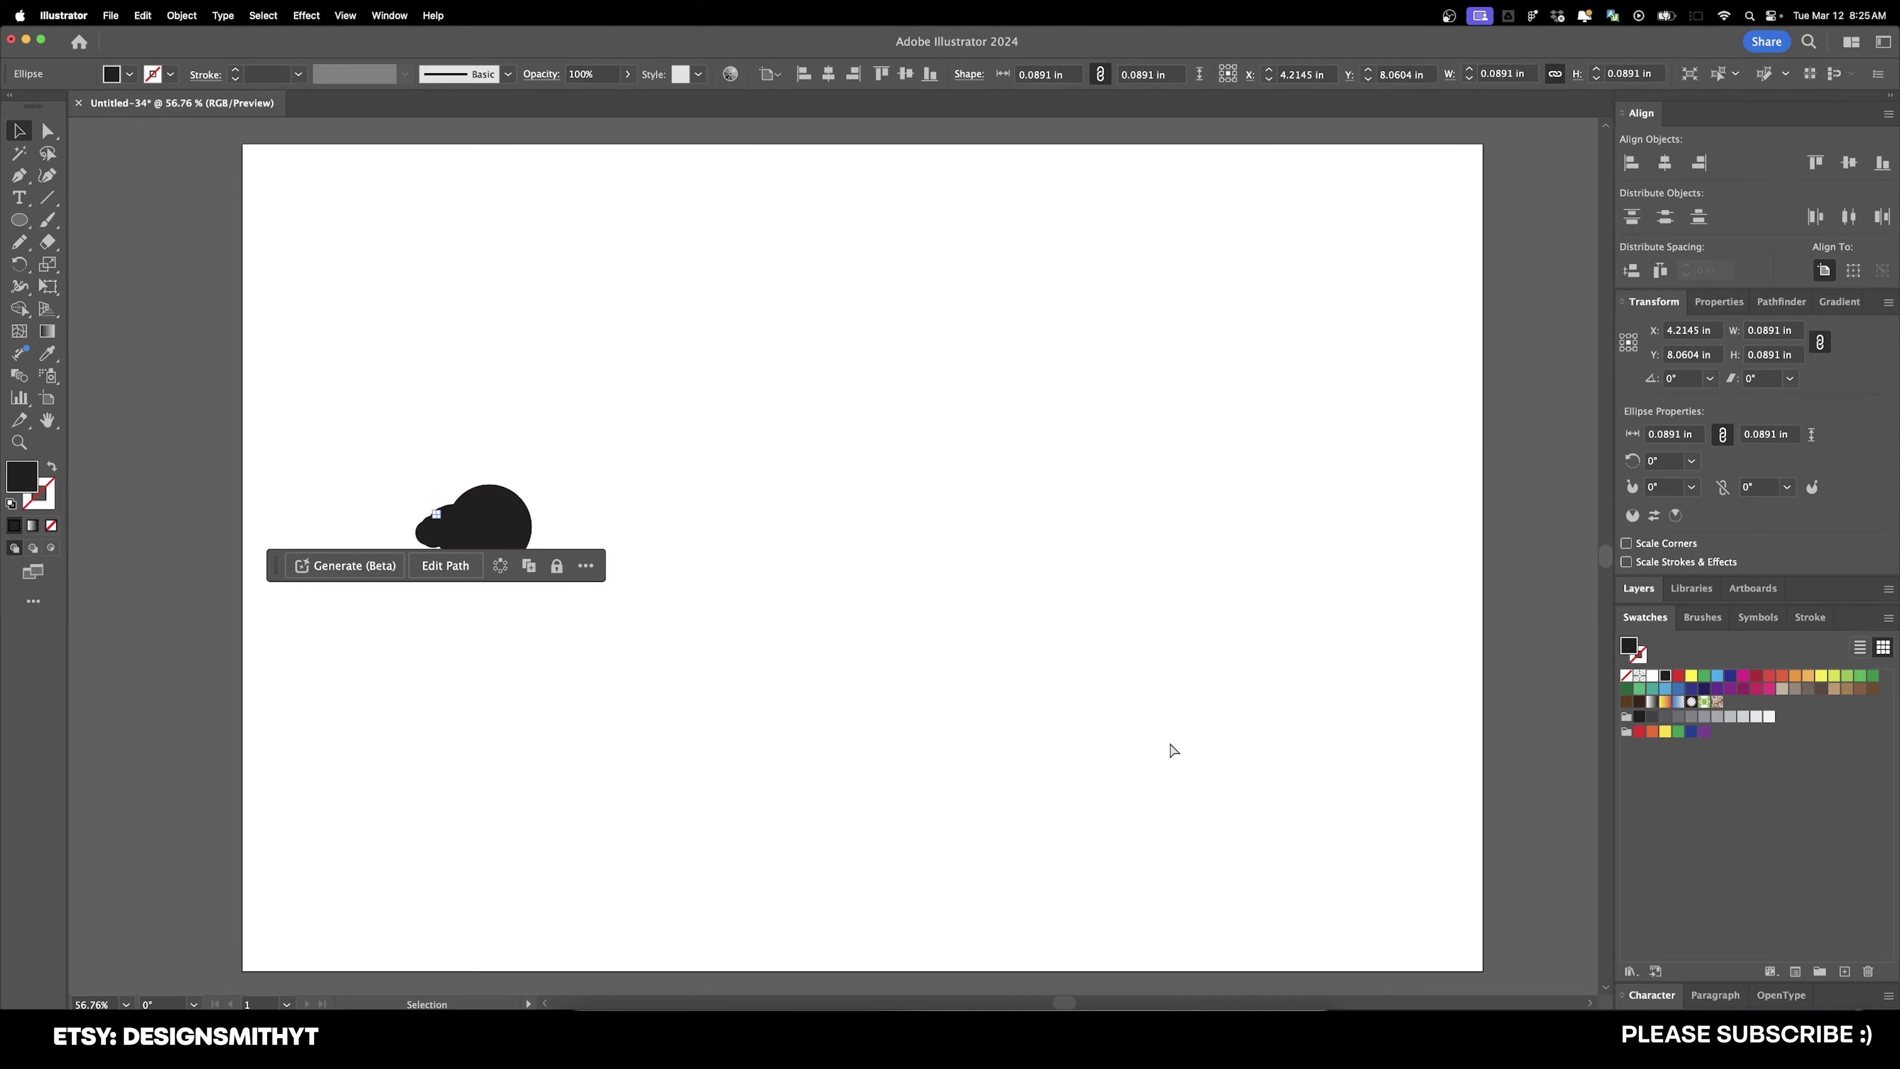
click(352, 366)
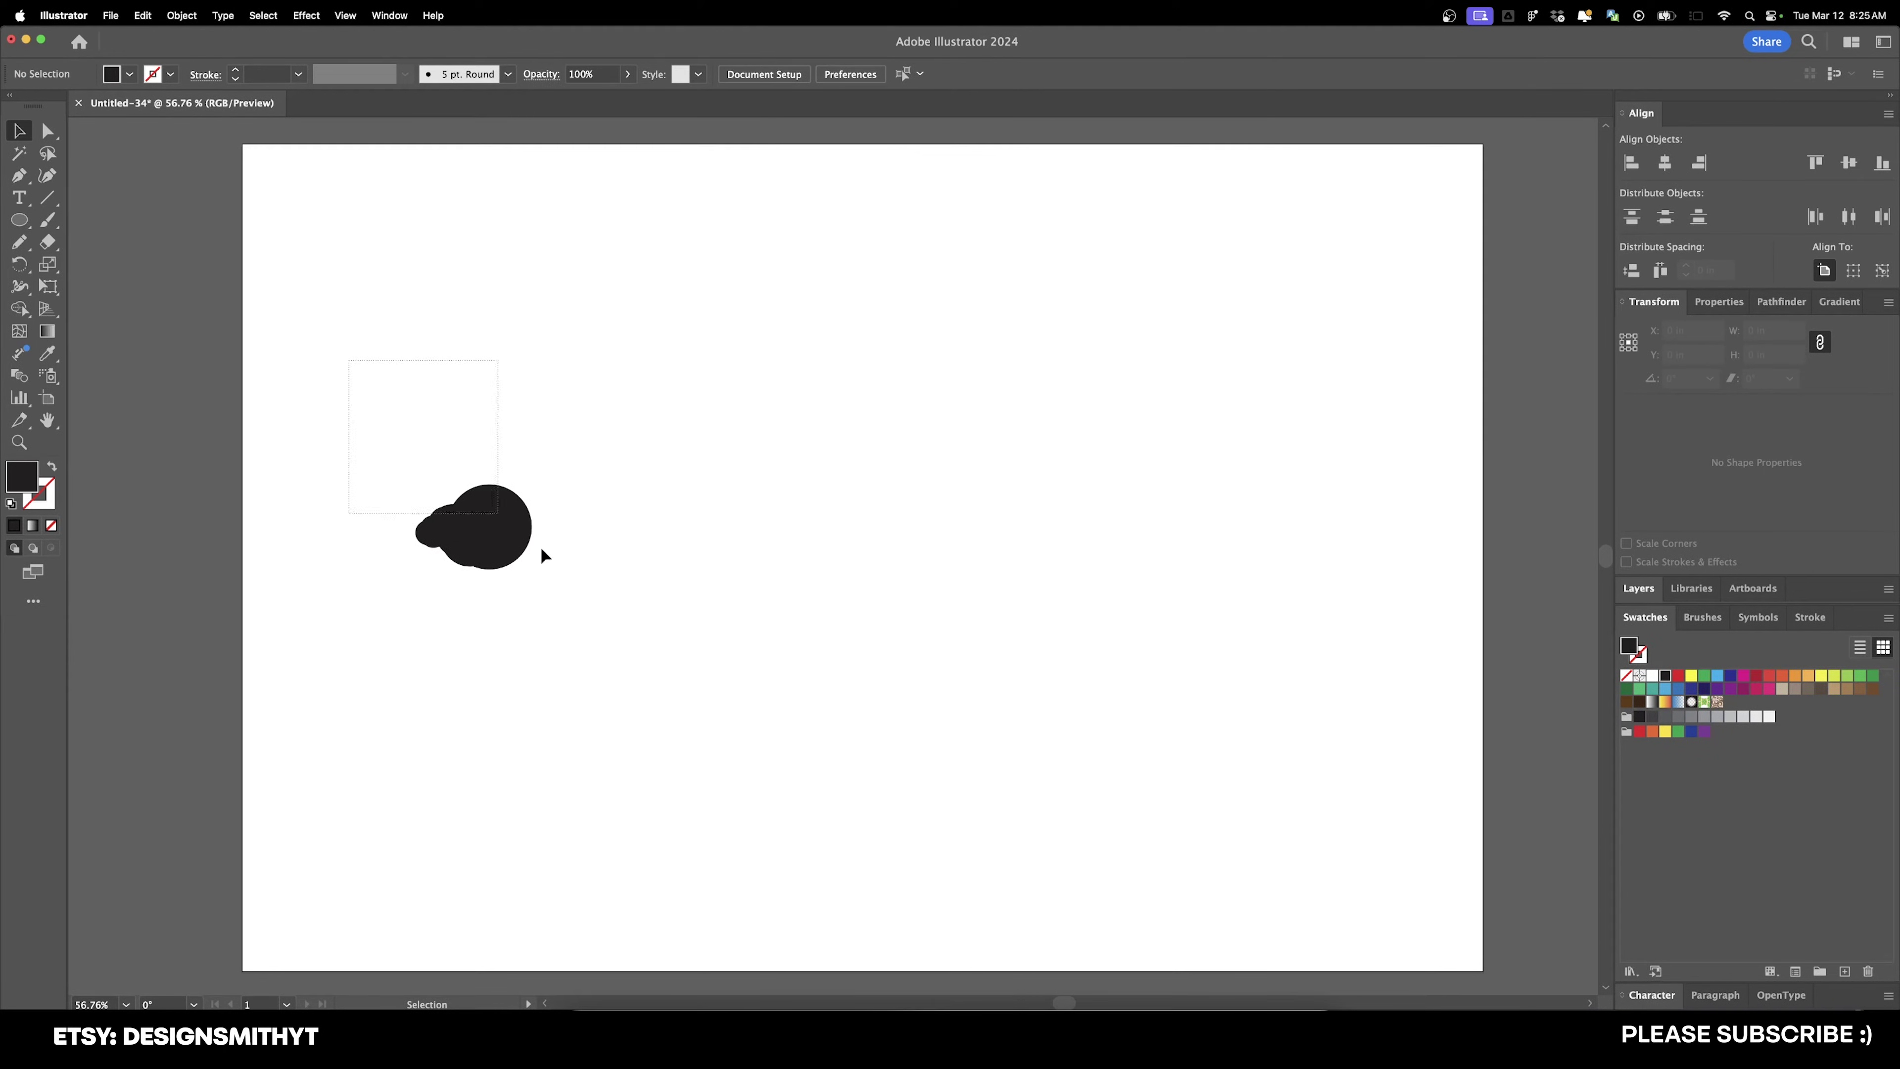
drag(542, 548, 769, 701)
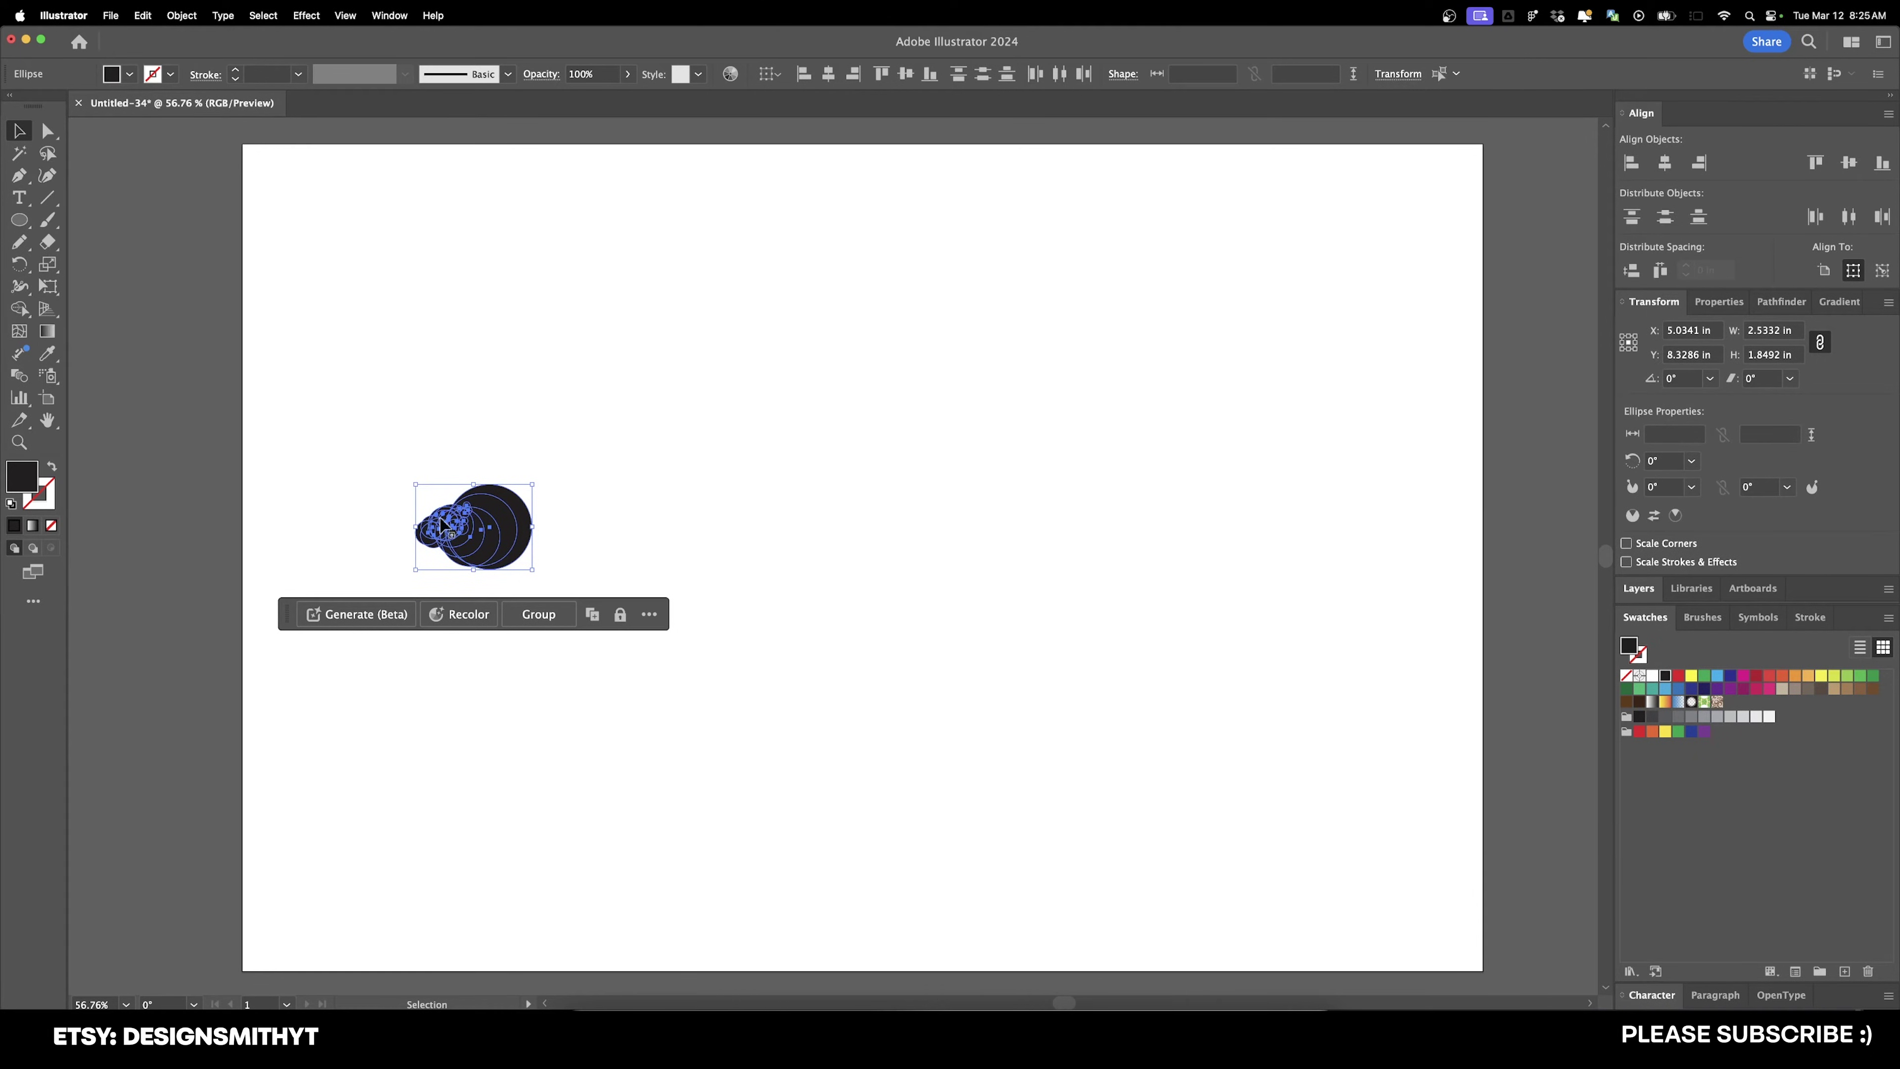
key(super+shift+F9)
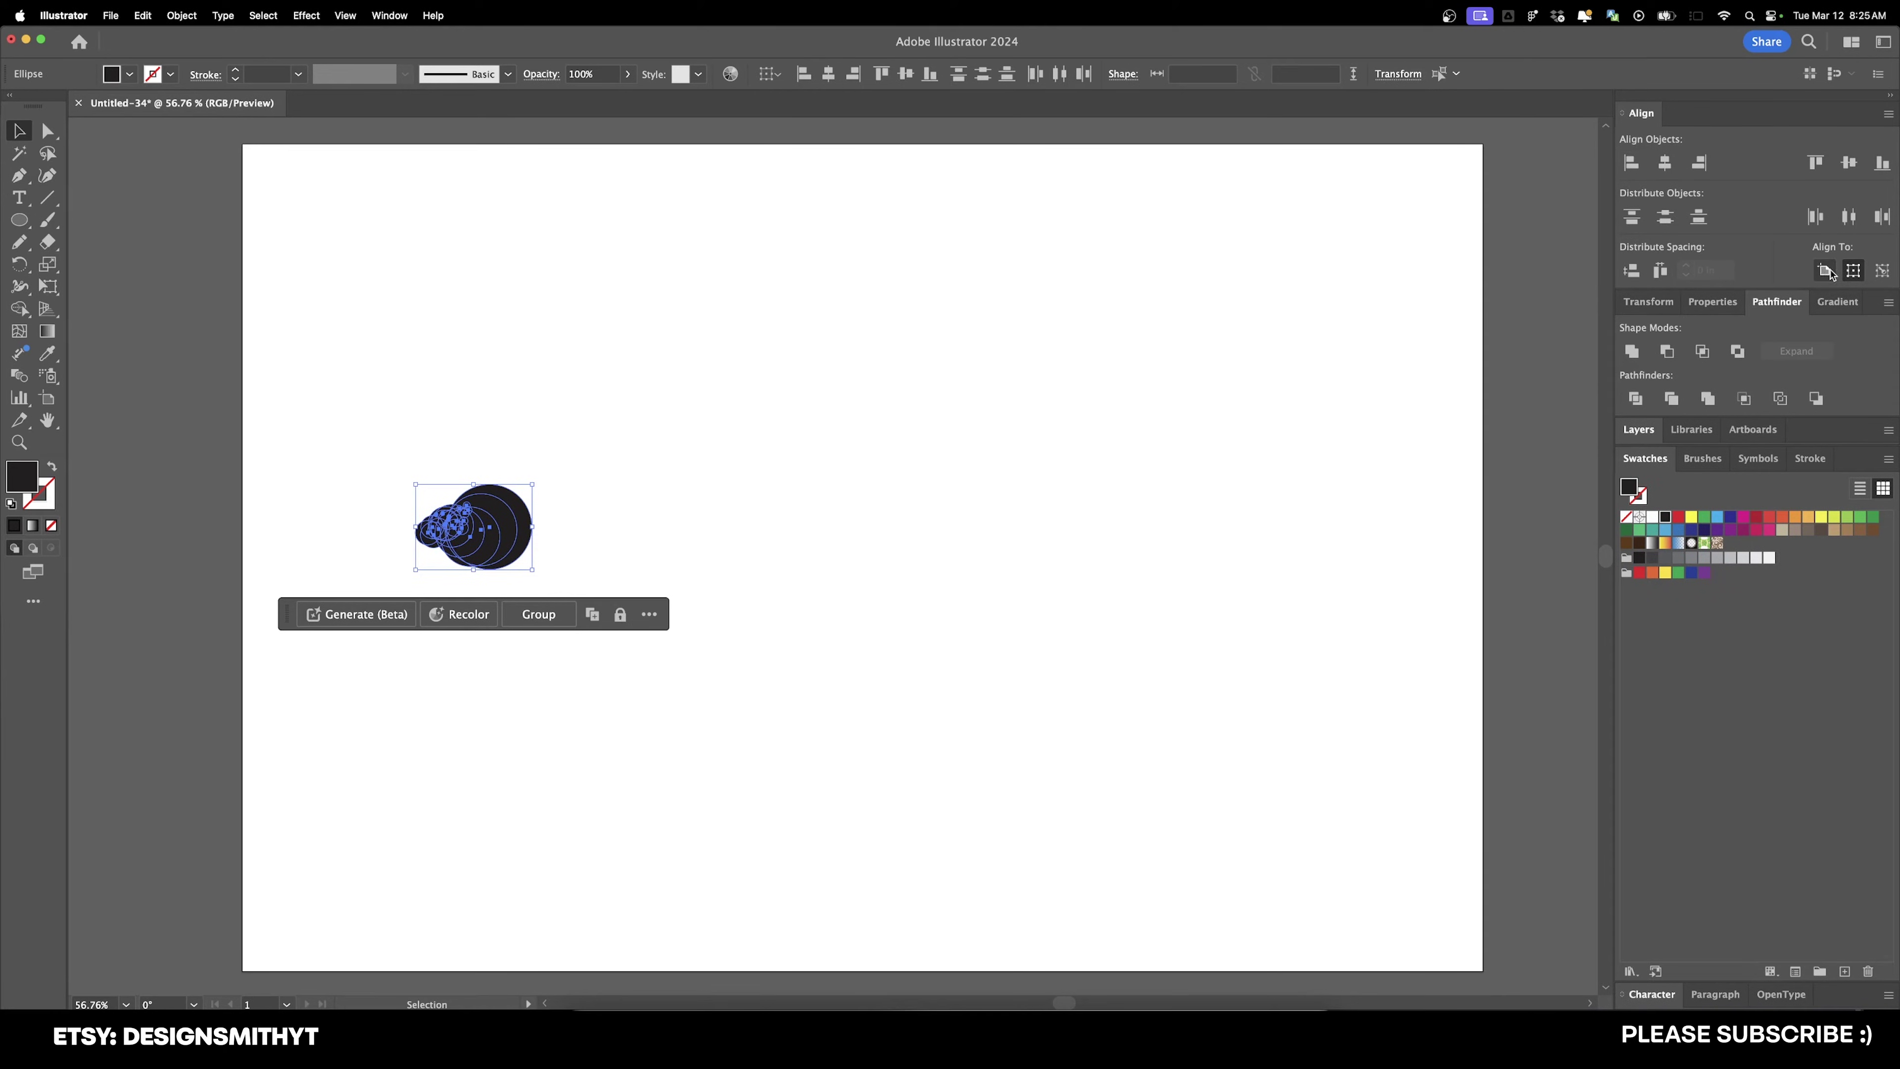
click(1824, 272)
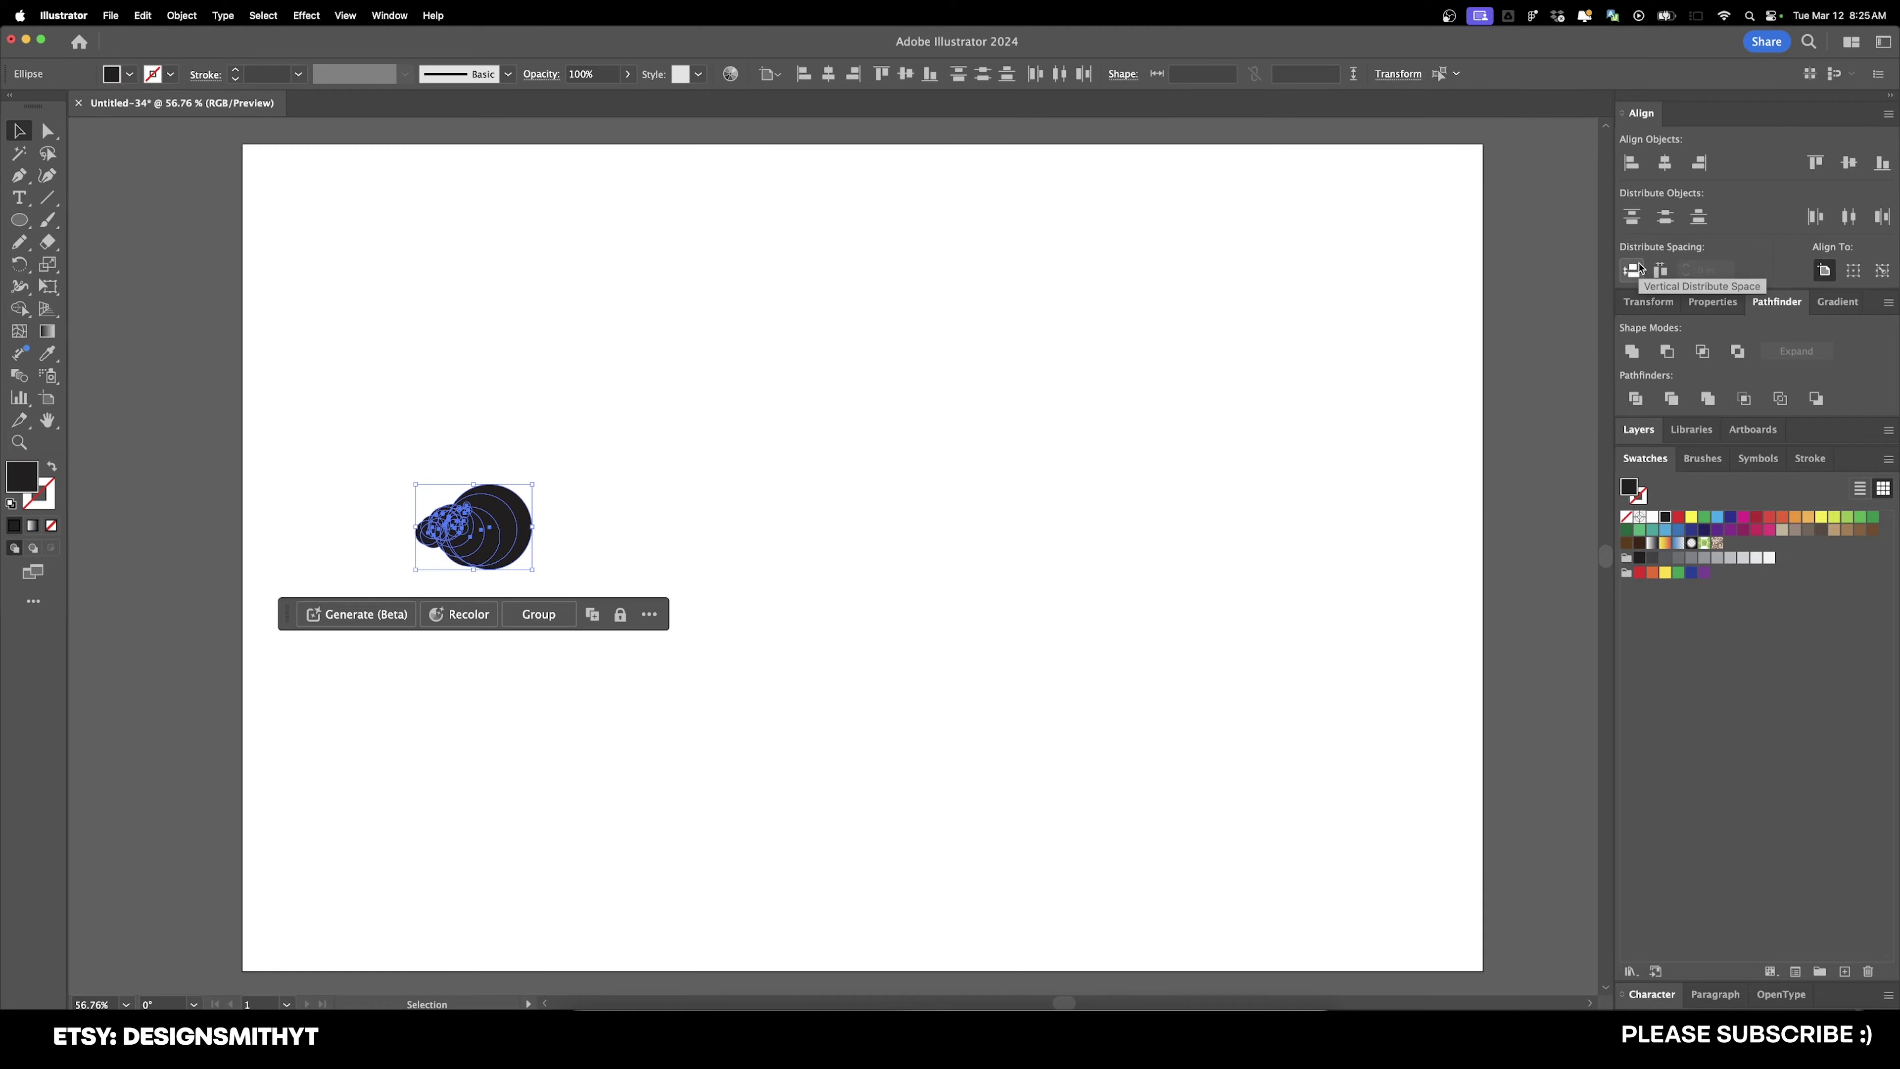
click(1636, 270)
click(1662, 272)
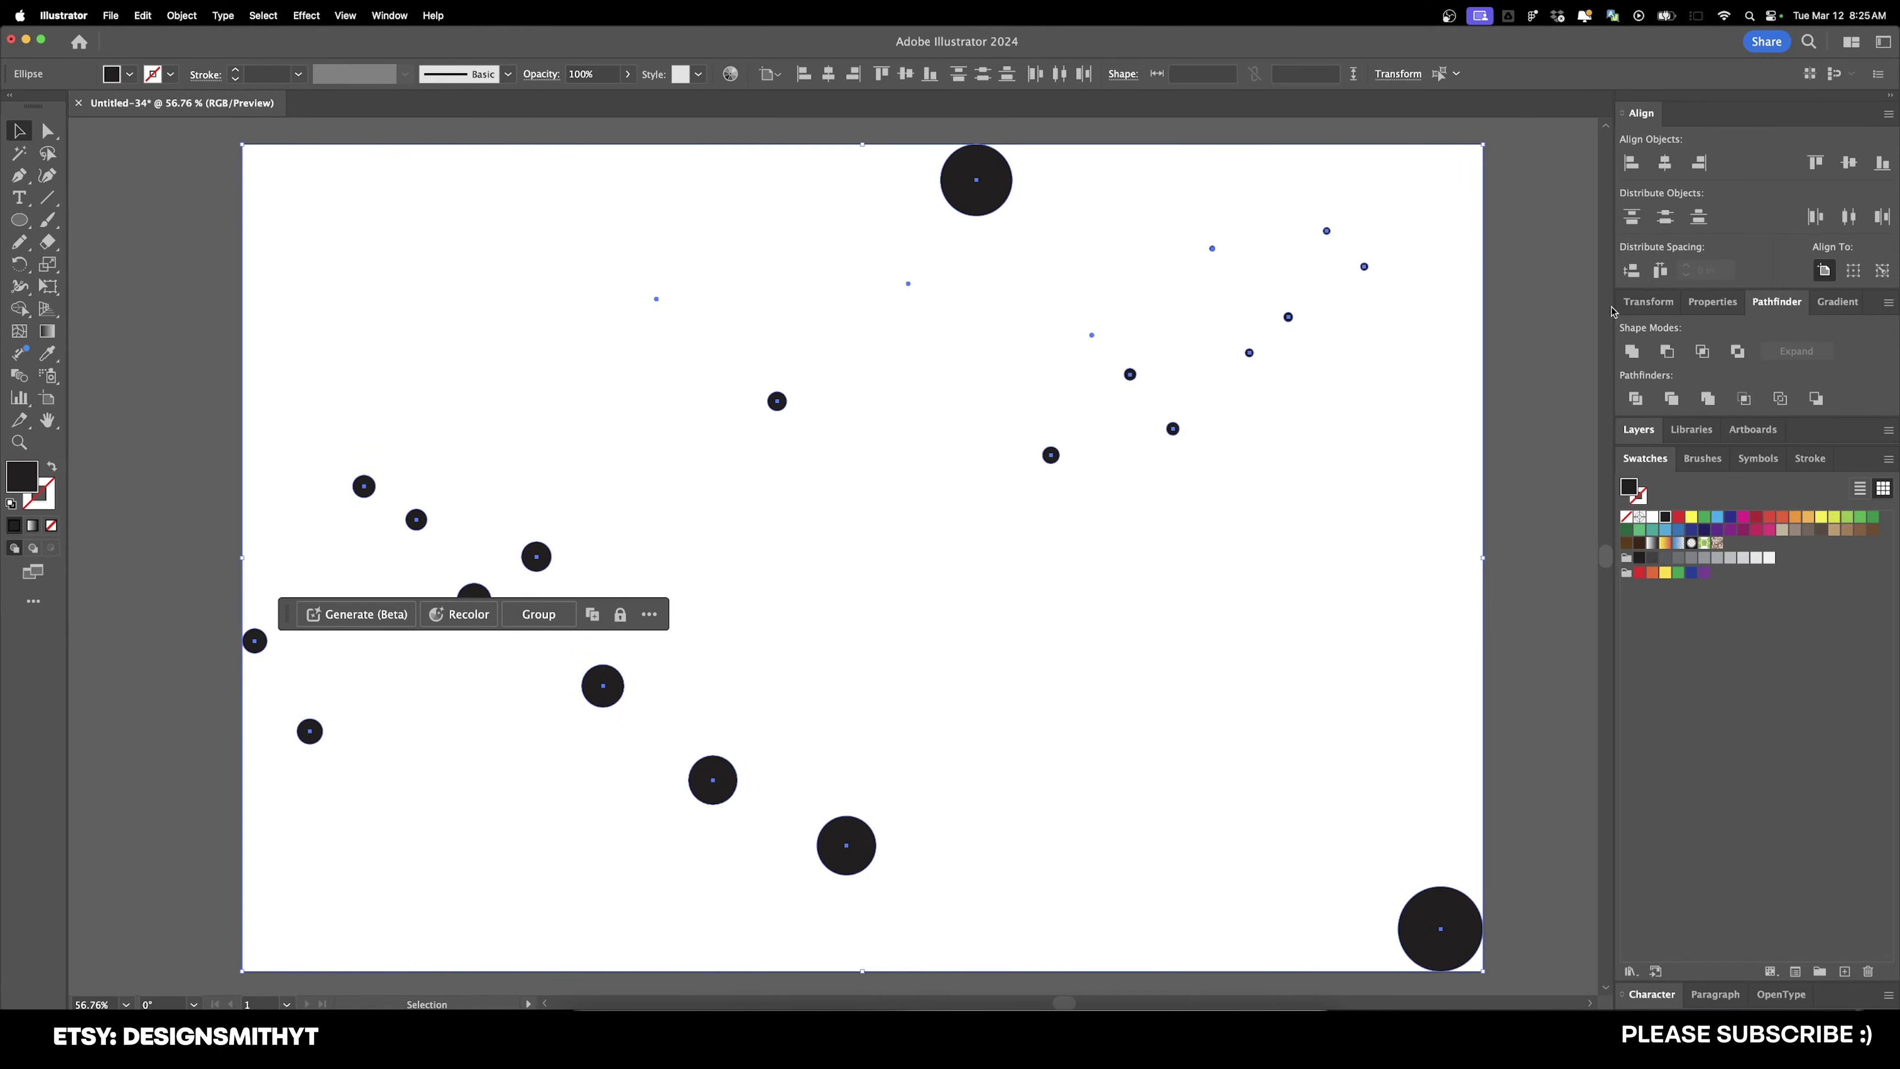
Step: Delete all scattered circles and draw one new circle about 0.84 in wide near the centre
click(1159, 526)
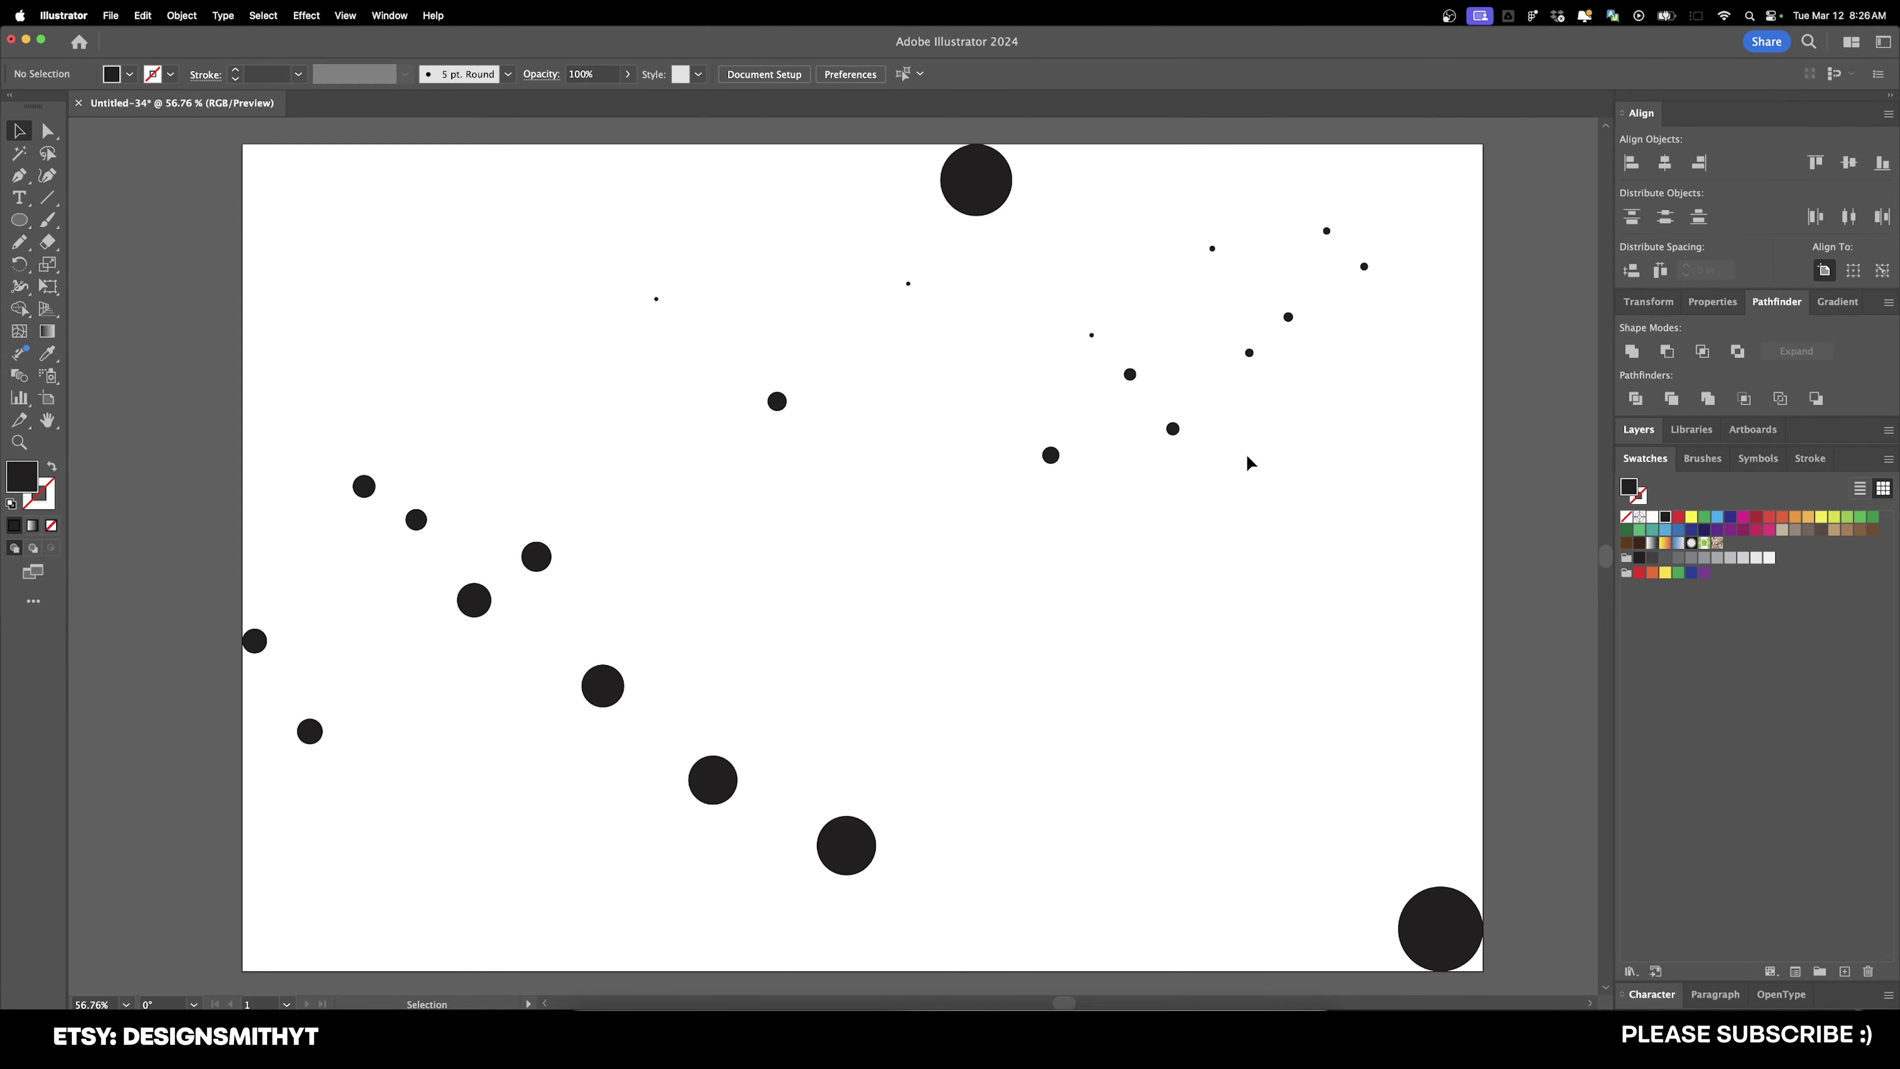
key(super+a)
key(BackSpace)
key(l)
drag(674, 526, 839, 545)
key(v)
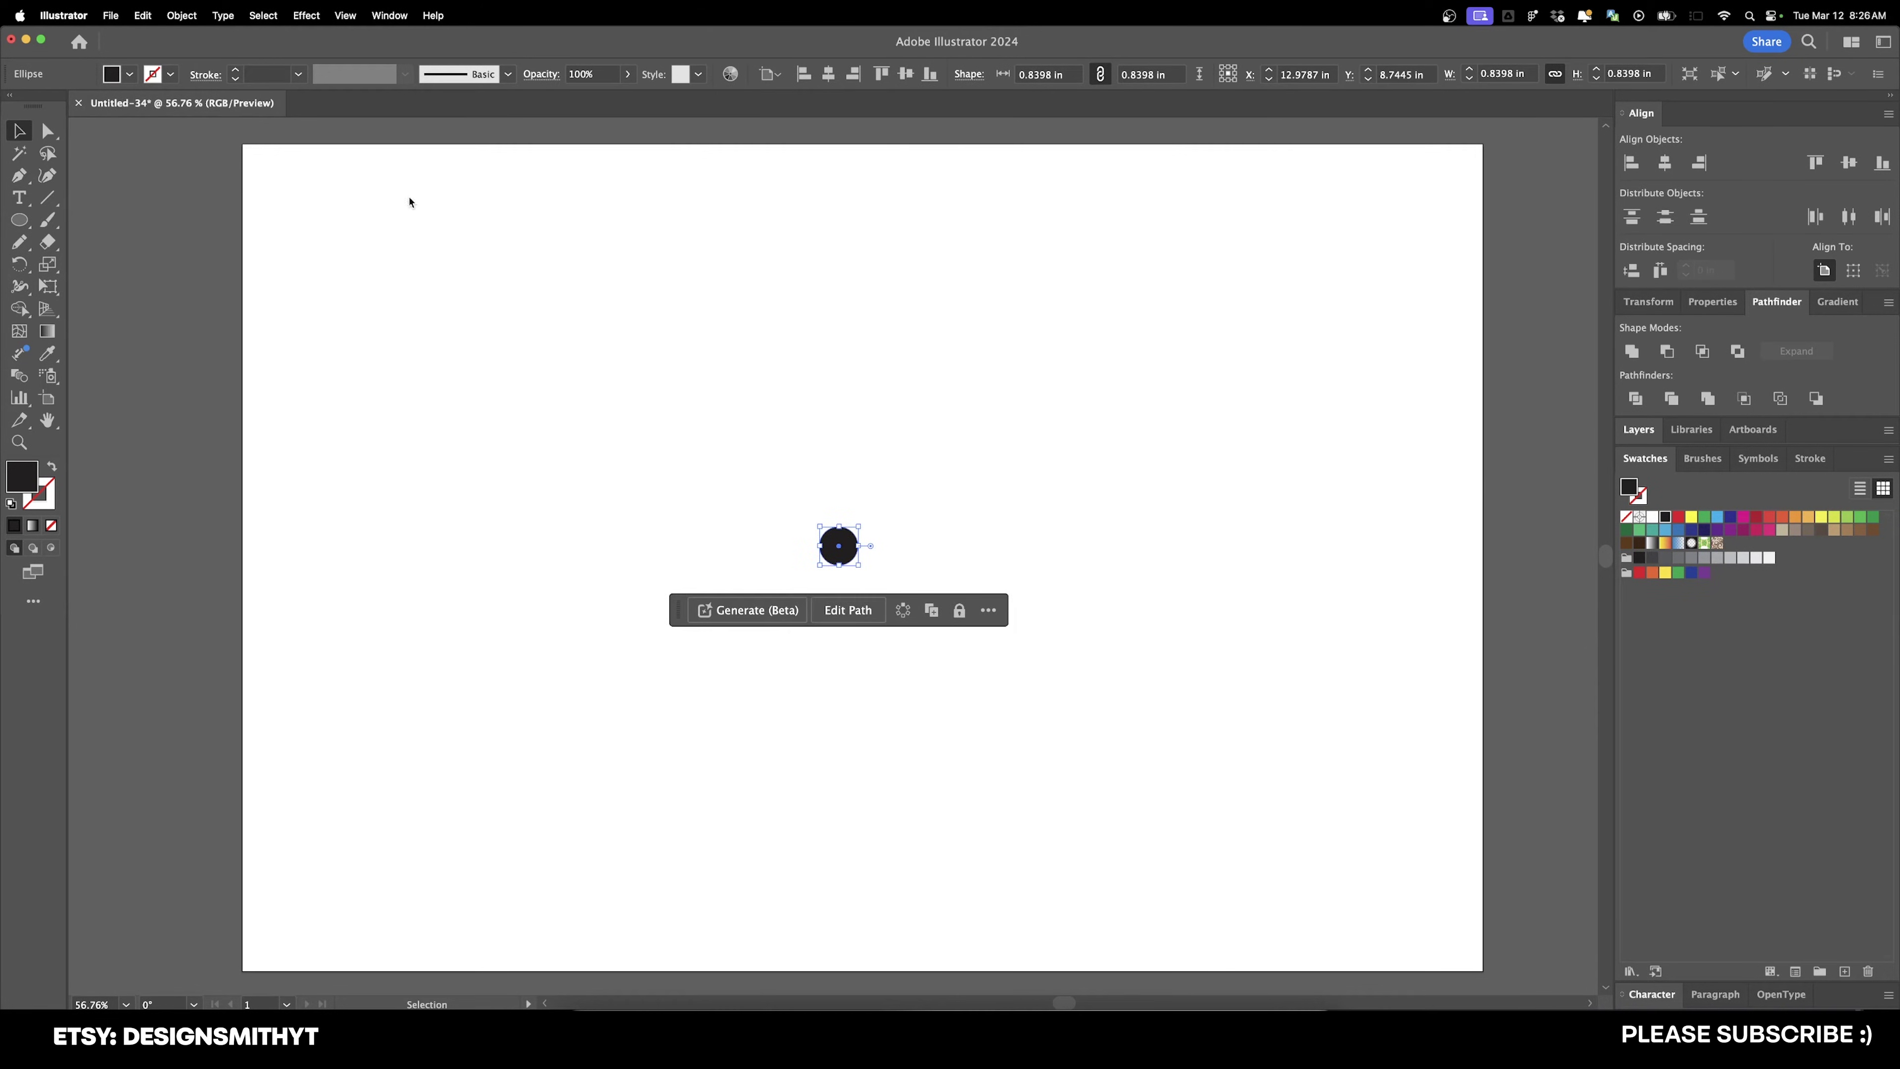
Step: Open Transform Each for the new circle and set scale to 75% with a 0 in vertical move
click(182, 15)
mouse_move(193, 39)
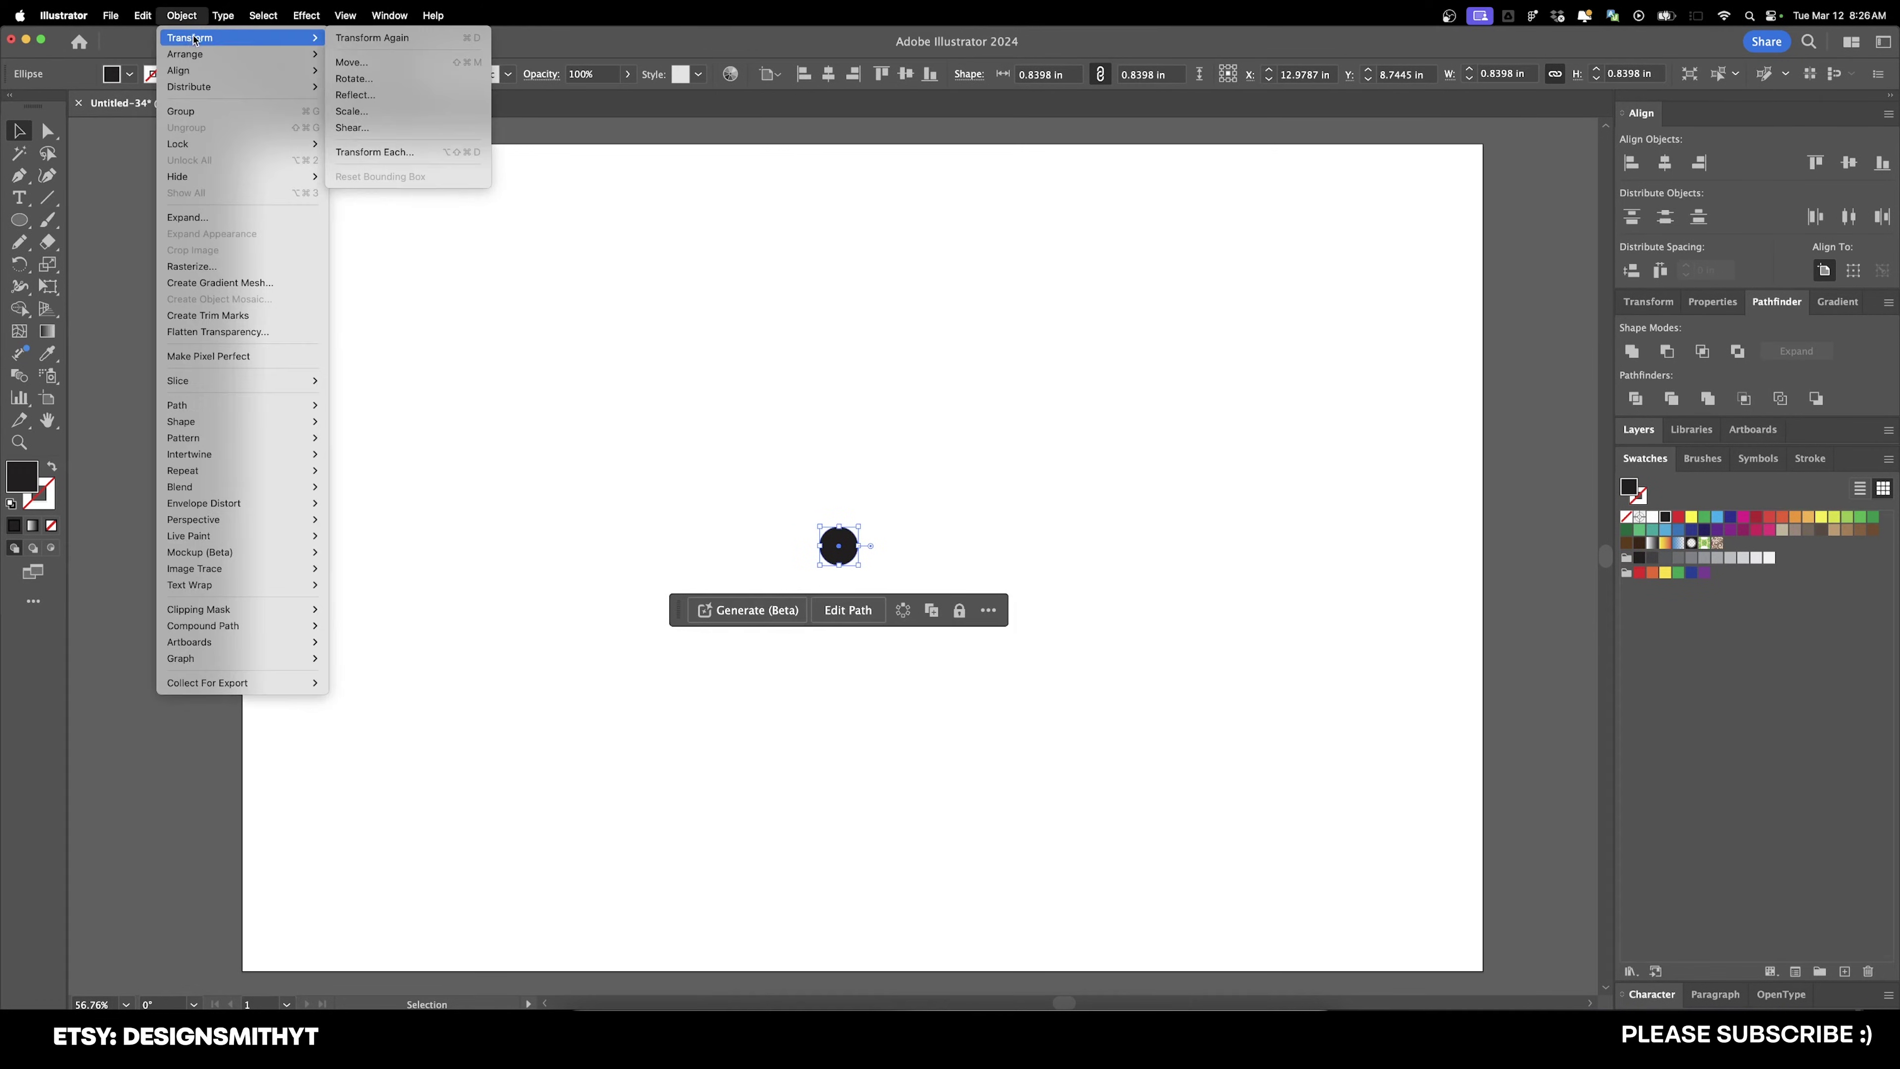
click(427, 154)
text(75)
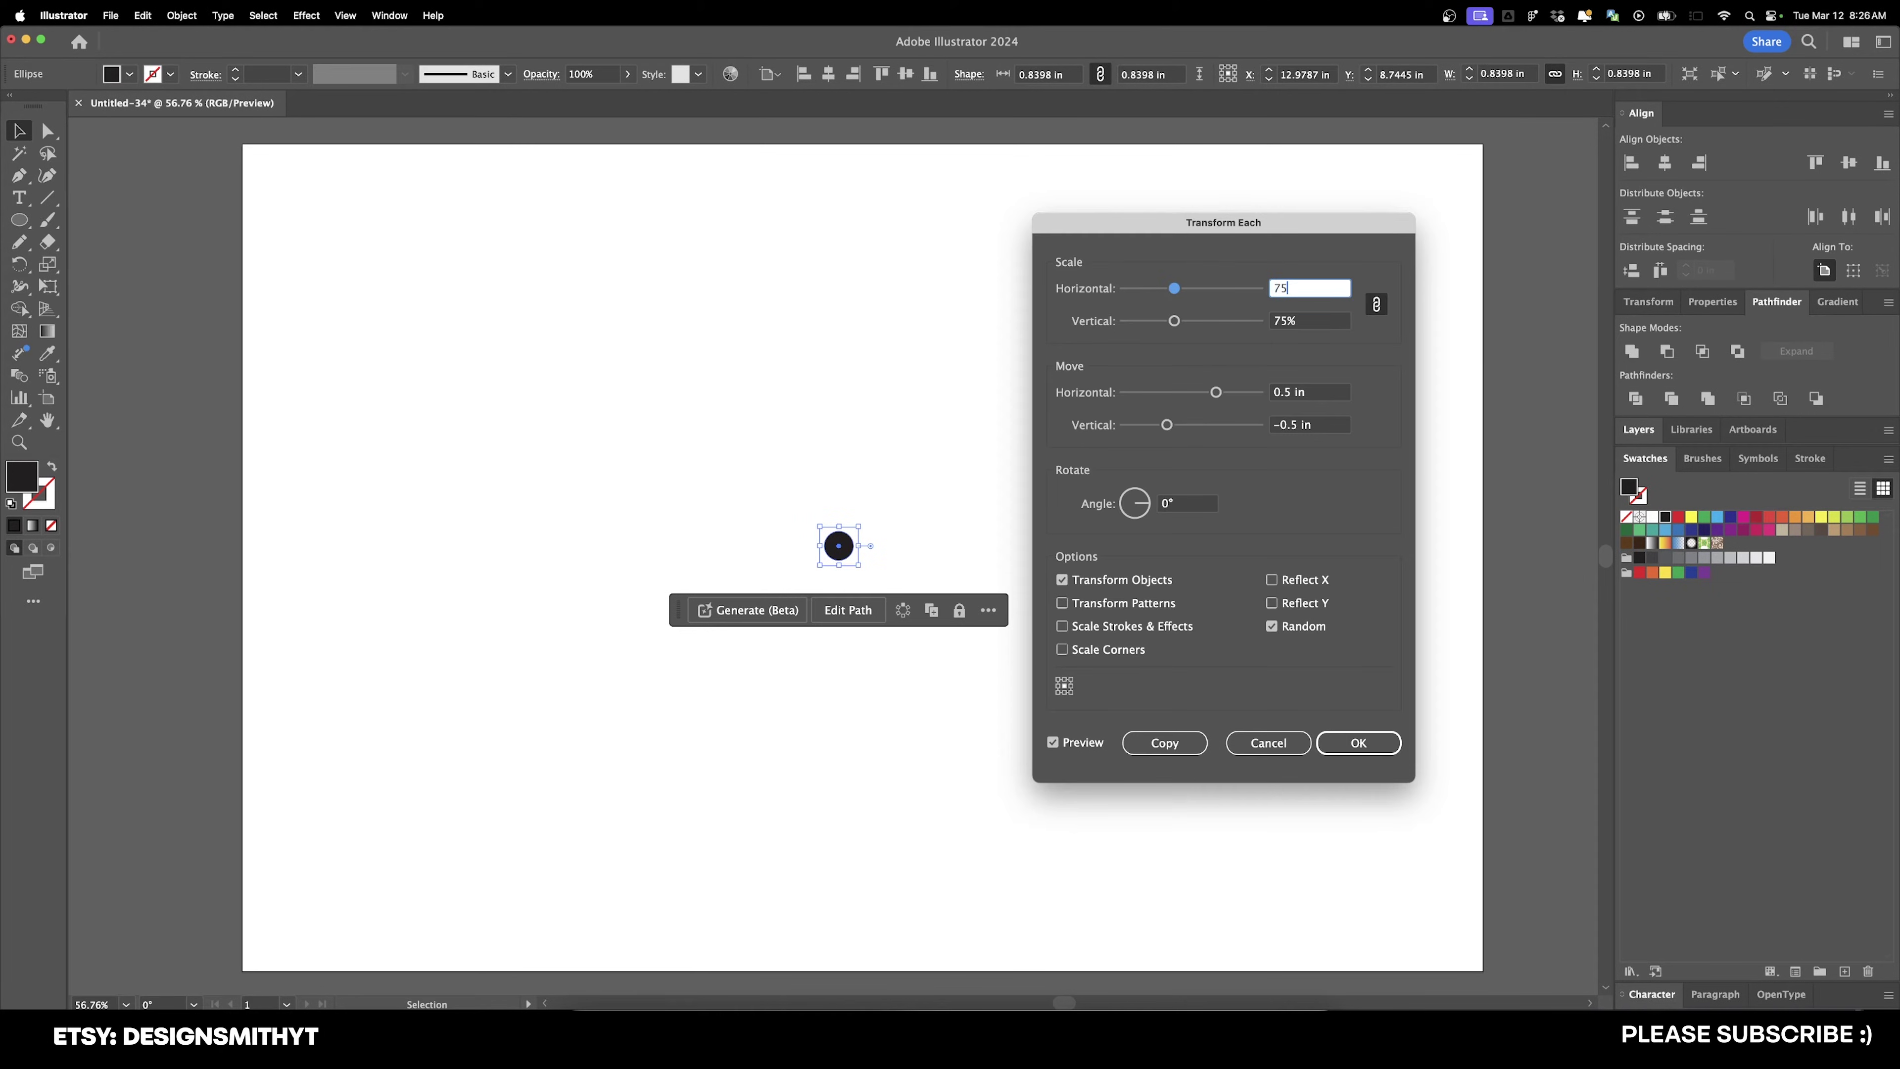
key(Tab)
key(Tab)
key(Tab)
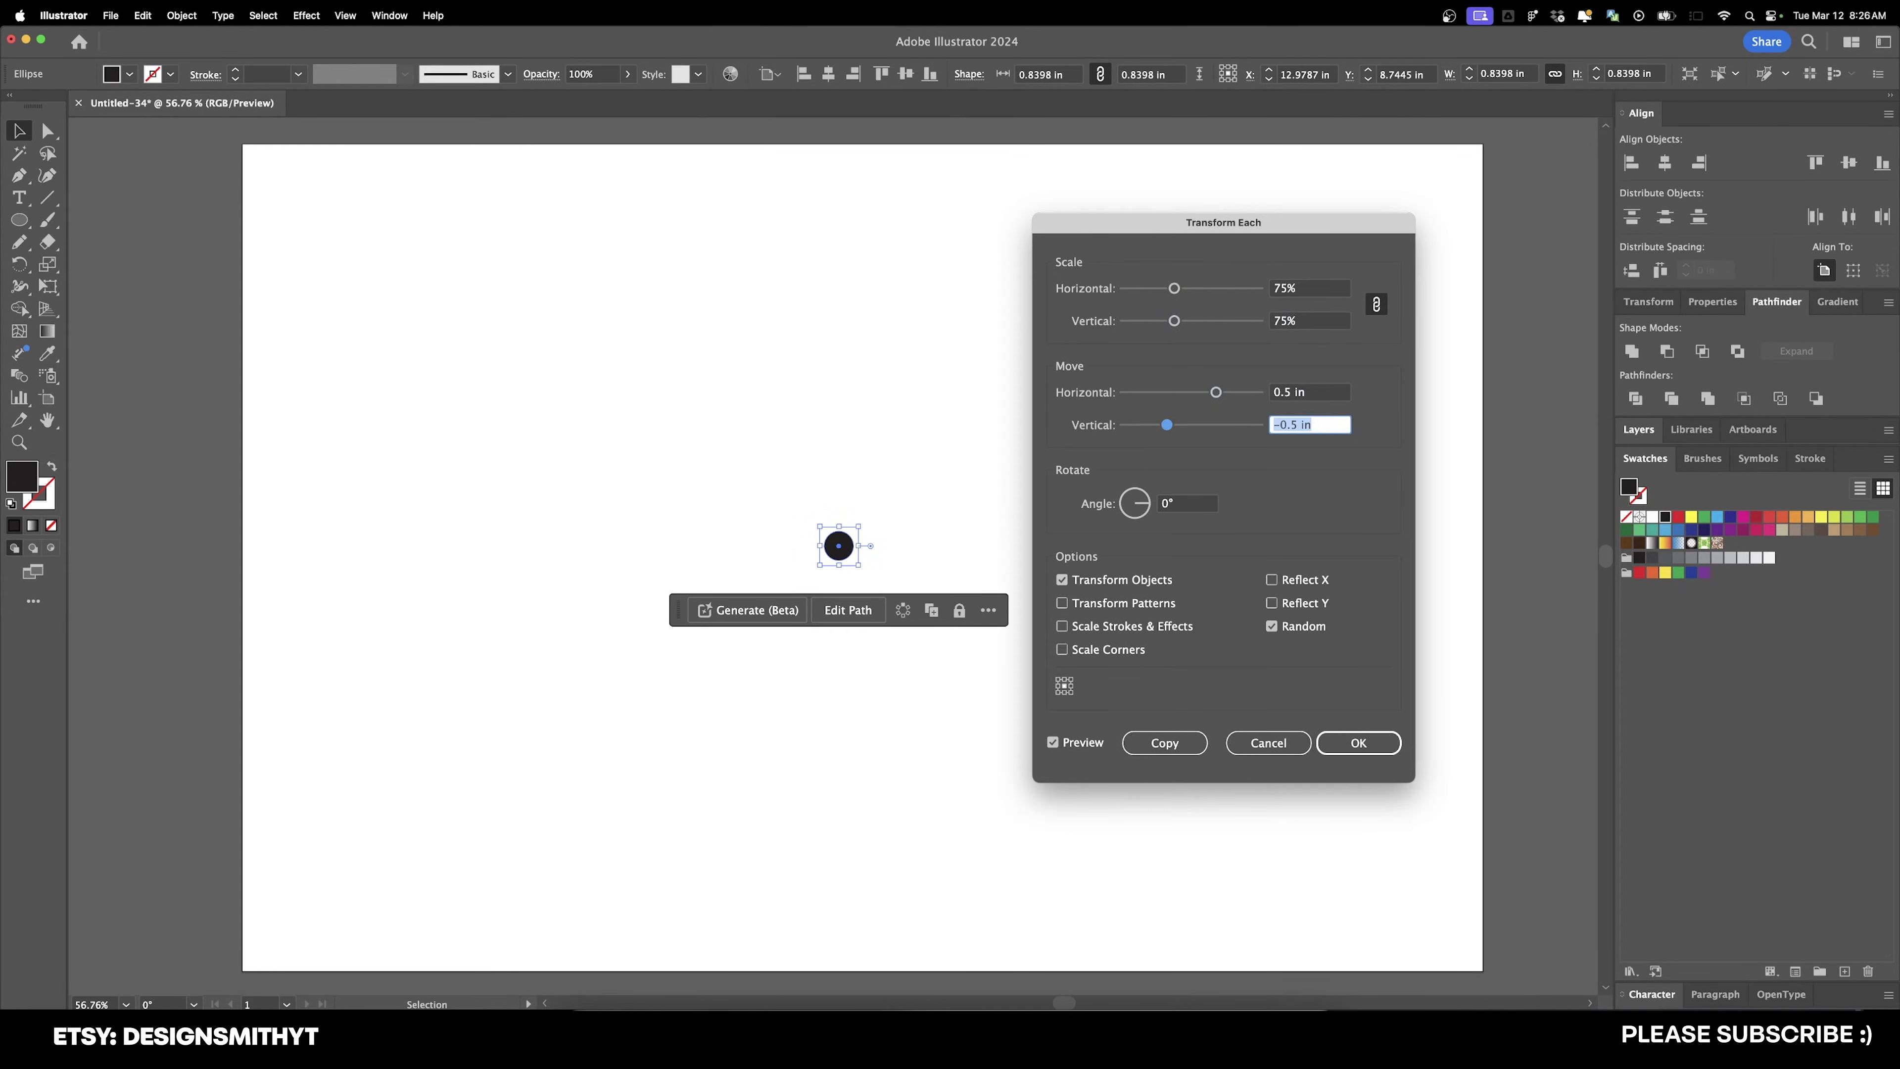
text(0)
key(Tab)
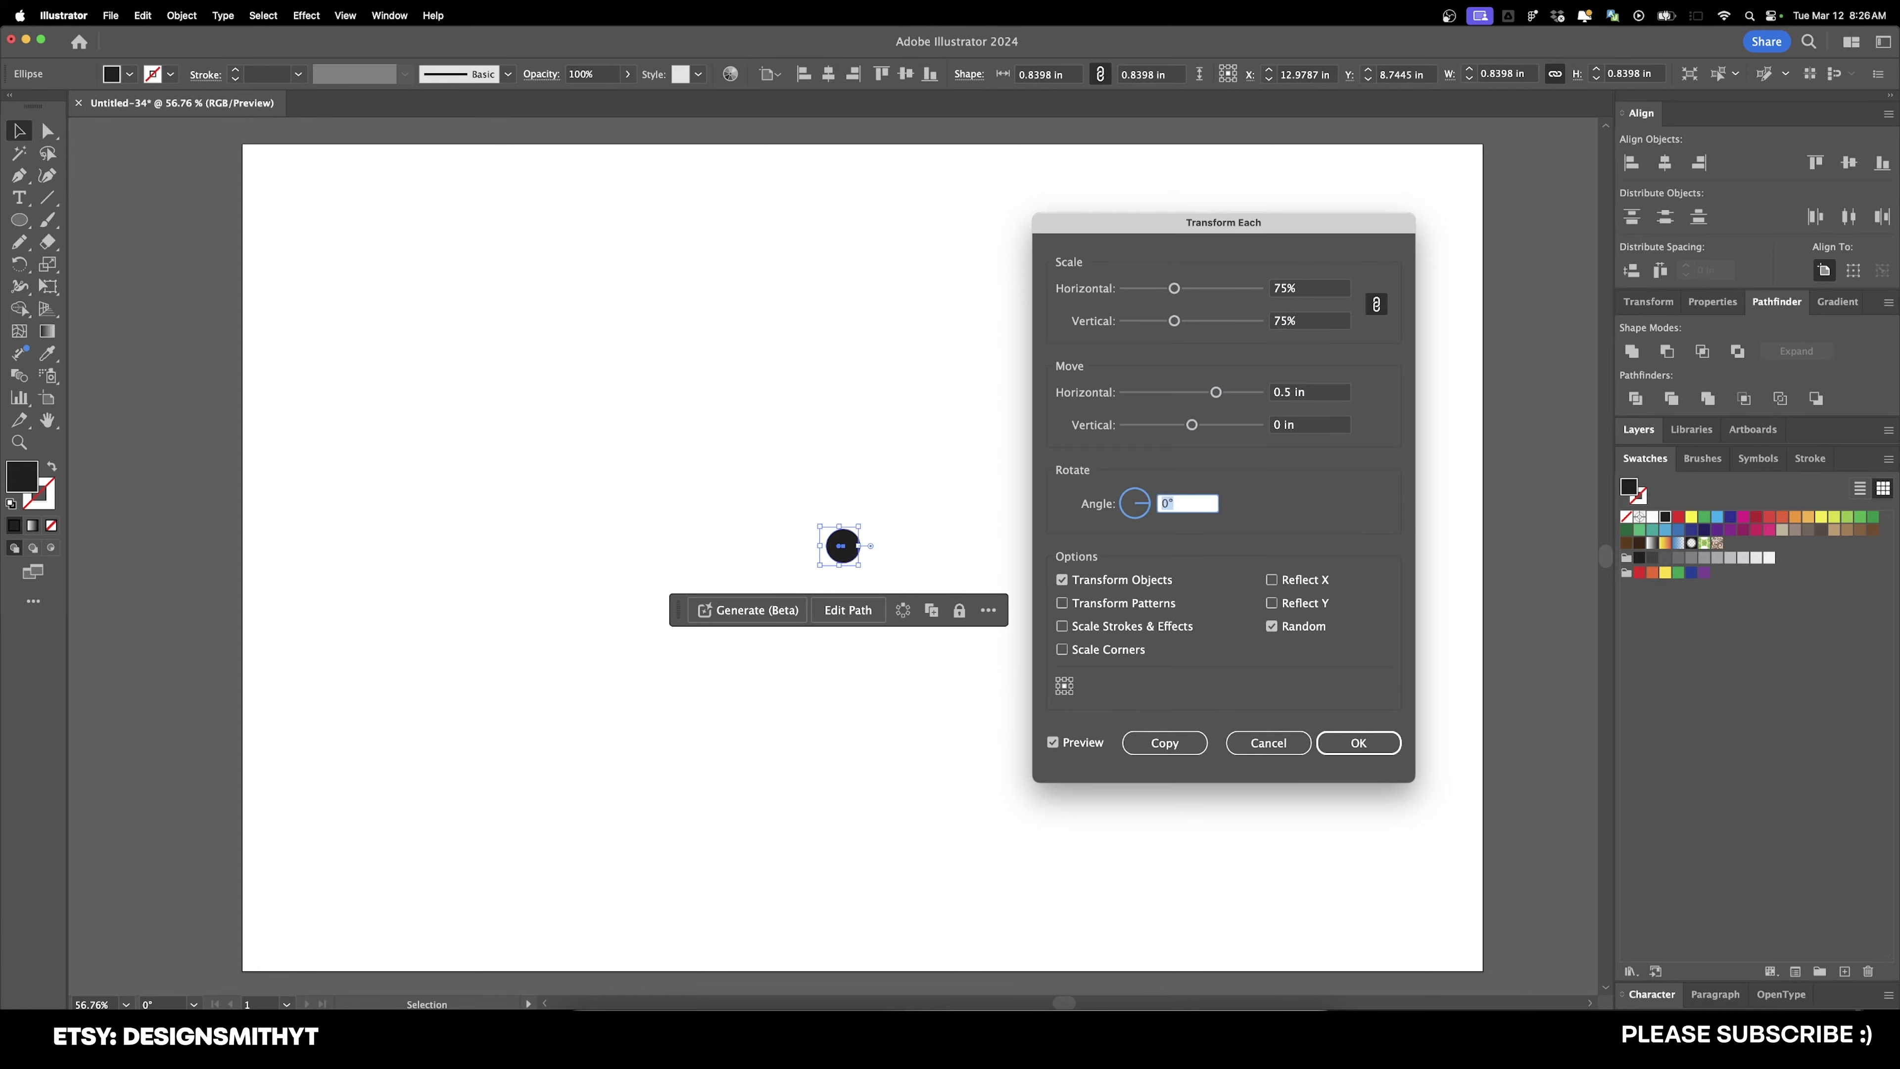
Step: Set the horizontal move to 1 in, turn Random off, and apply it as a copy
click(1335, 399)
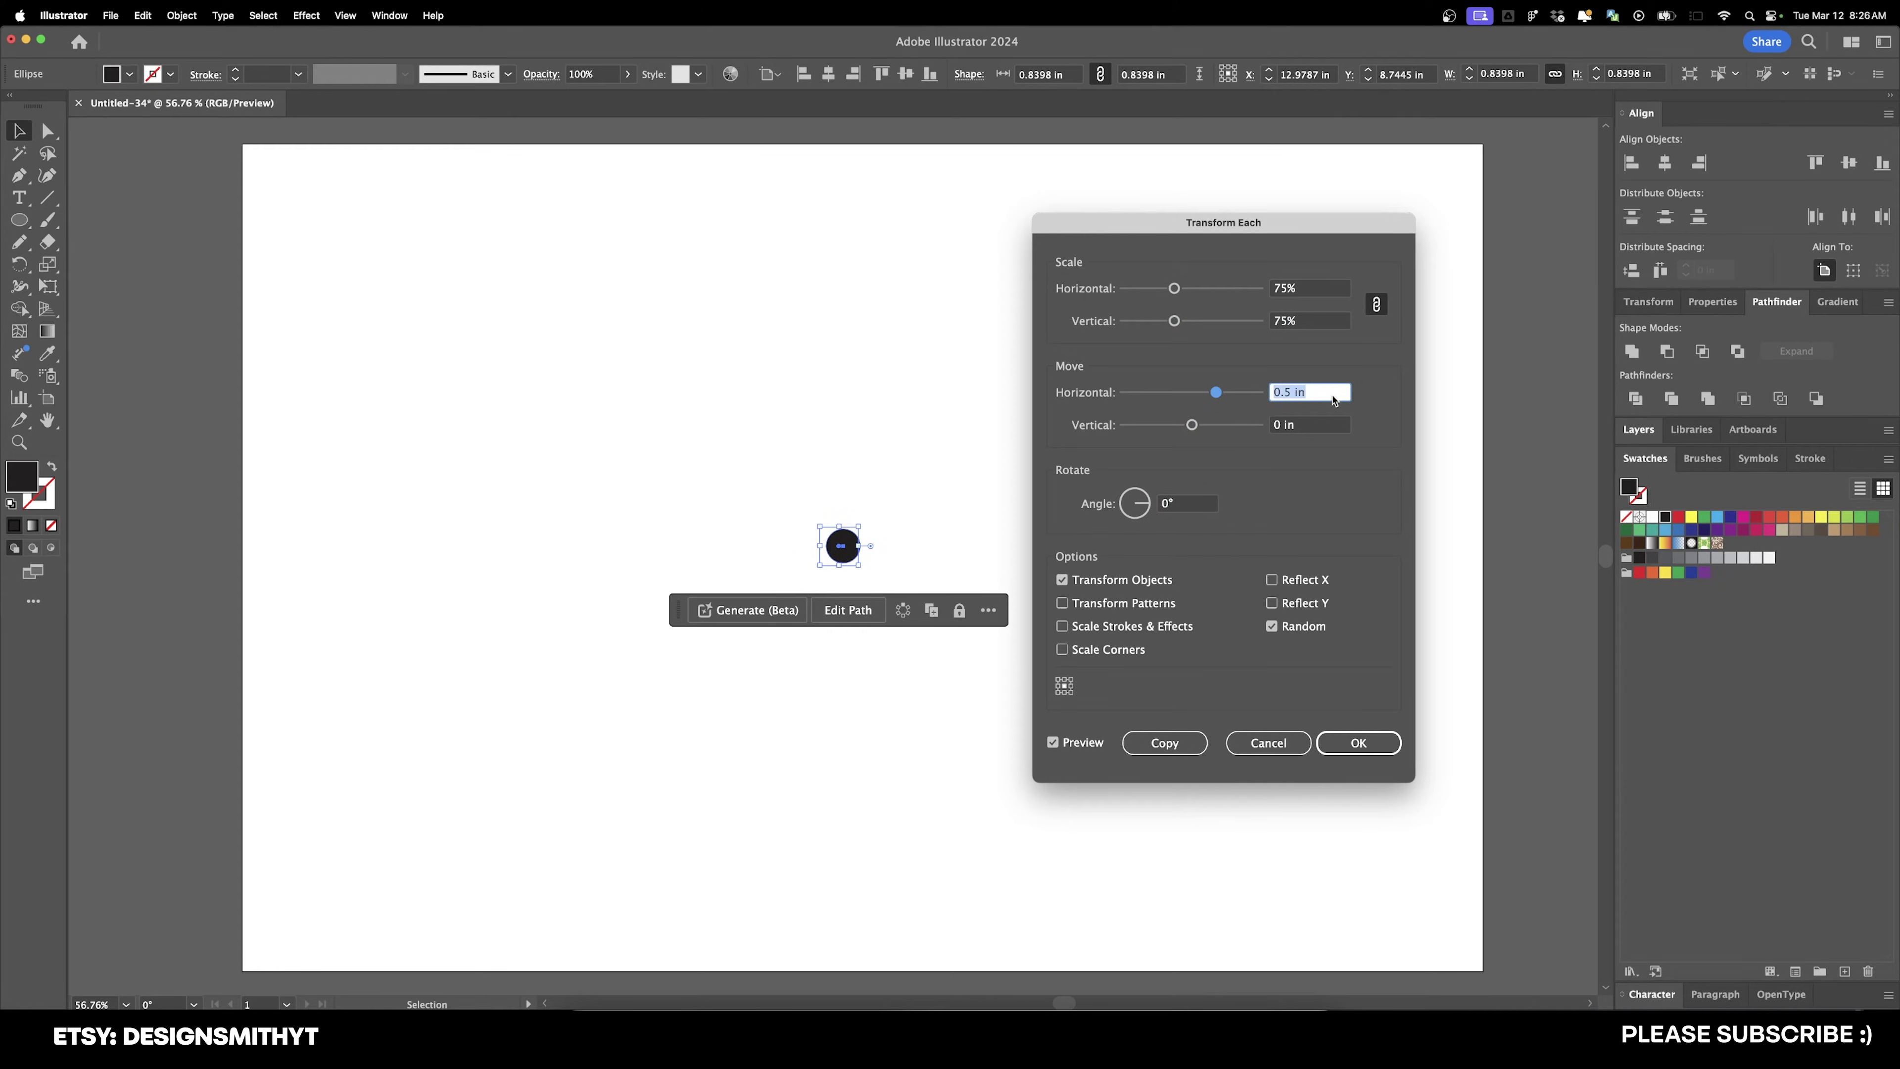
text(2)
key(Tab)
click(1306, 633)
key(Tab)
key(Tab)
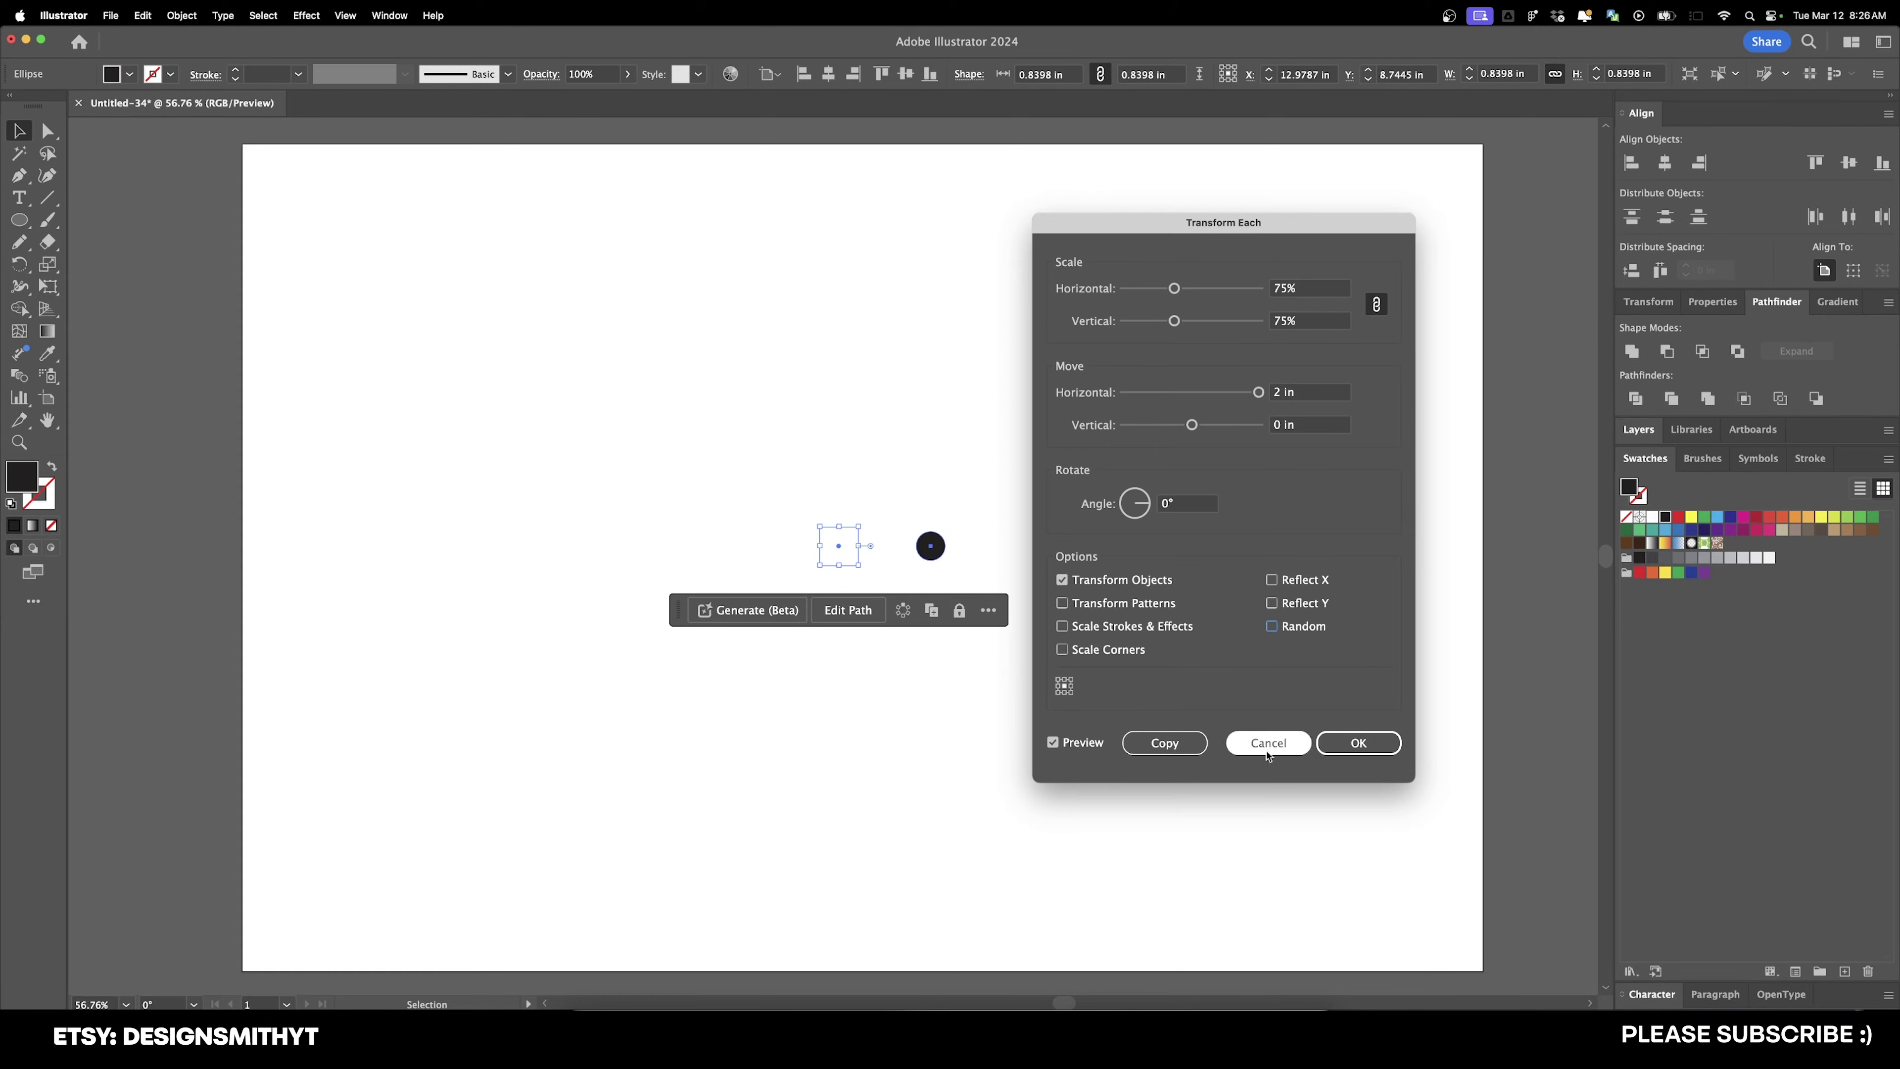
text(1)
key(Tab)
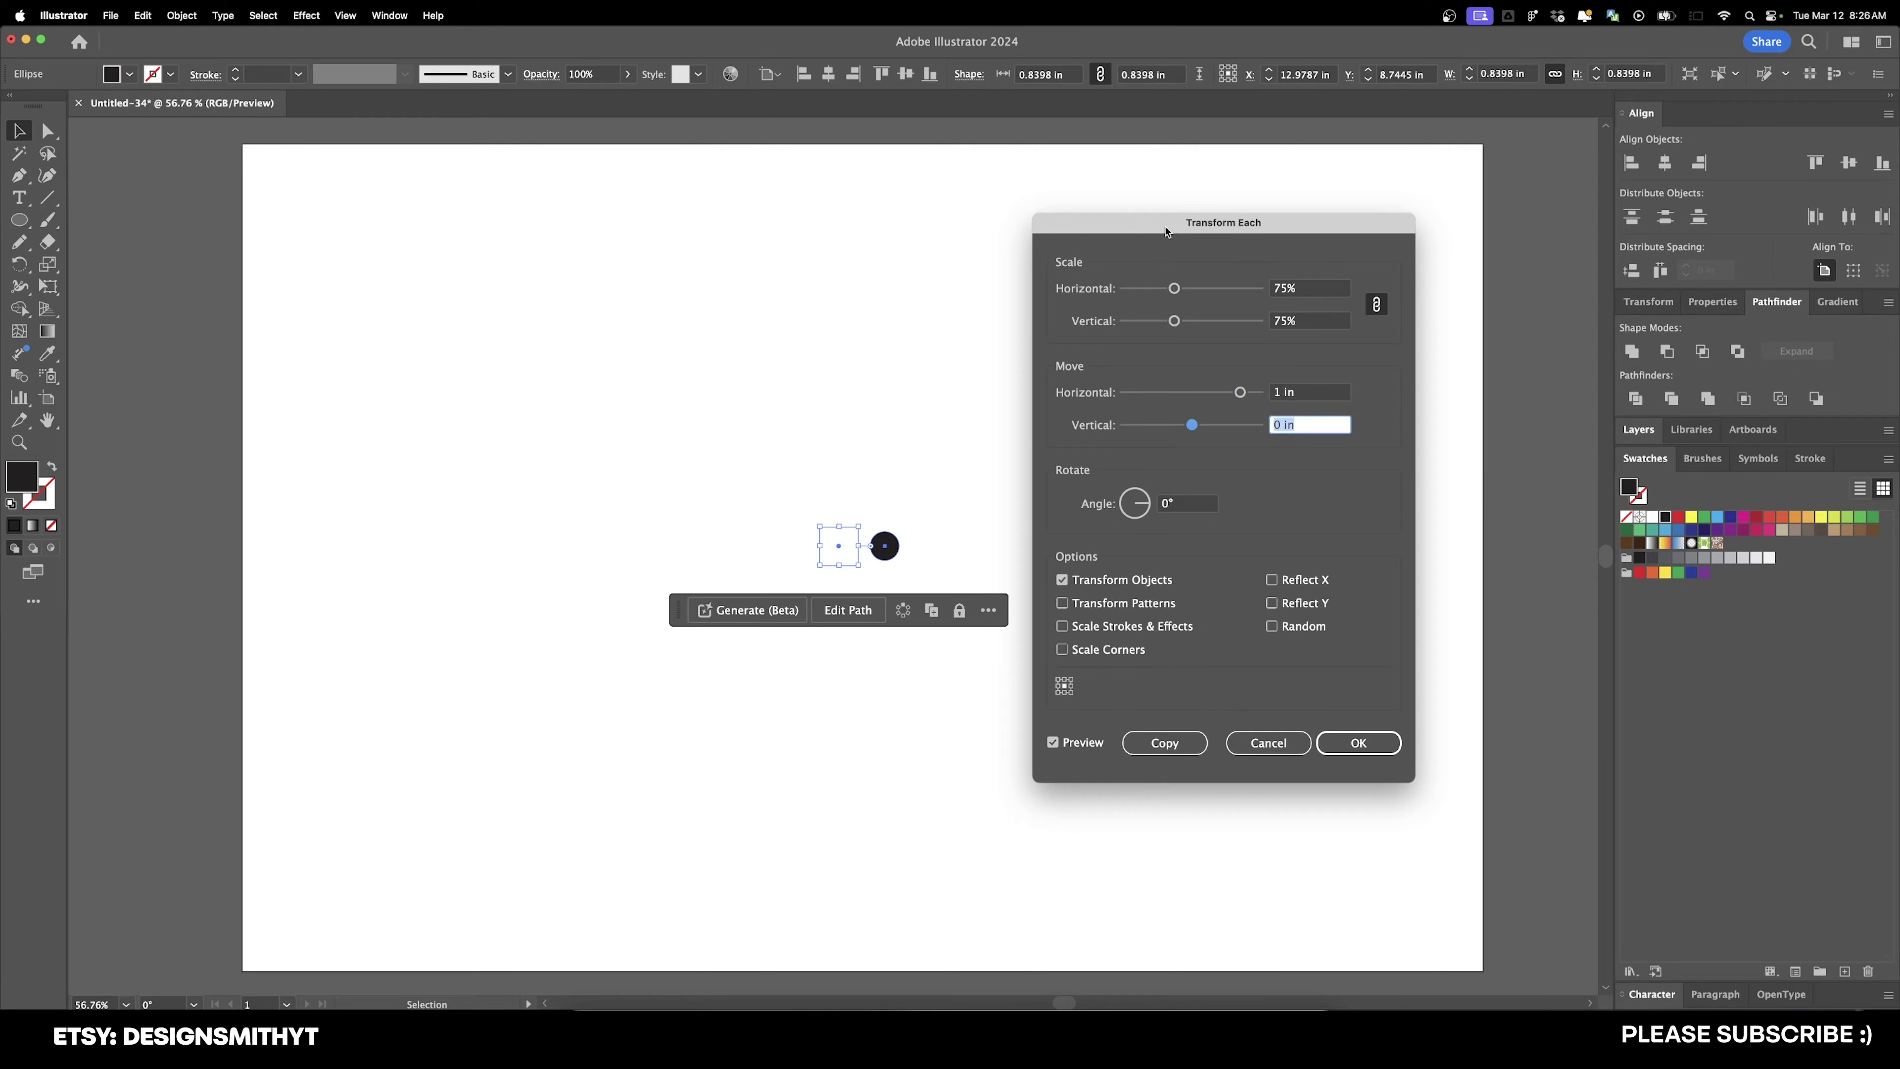
drag(1166, 232, 1300, 231)
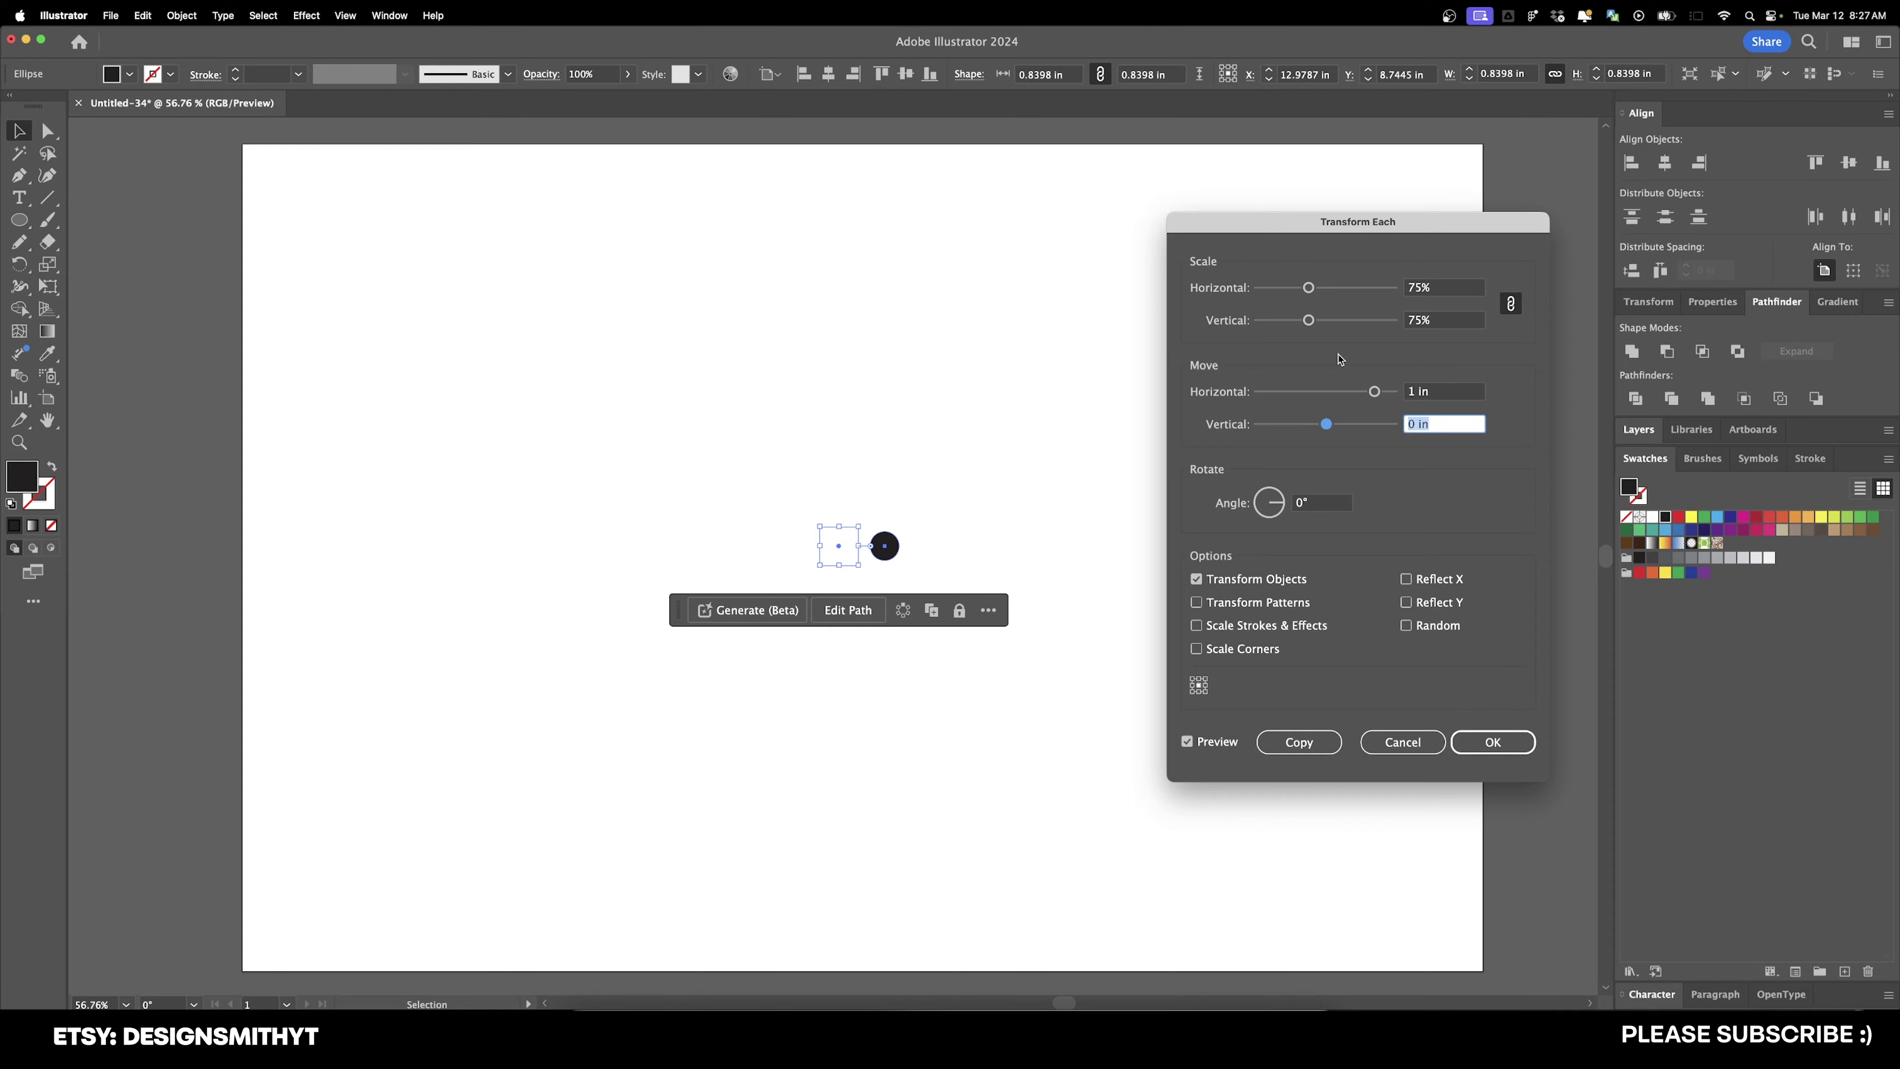
click(1299, 742)
Step: Repeat the transform into a row of eight shrinking circles, select them all, and set Align to Selection
key(super+d)
key(super+d)
key(super+d)
key(super+d)
key(super+d)
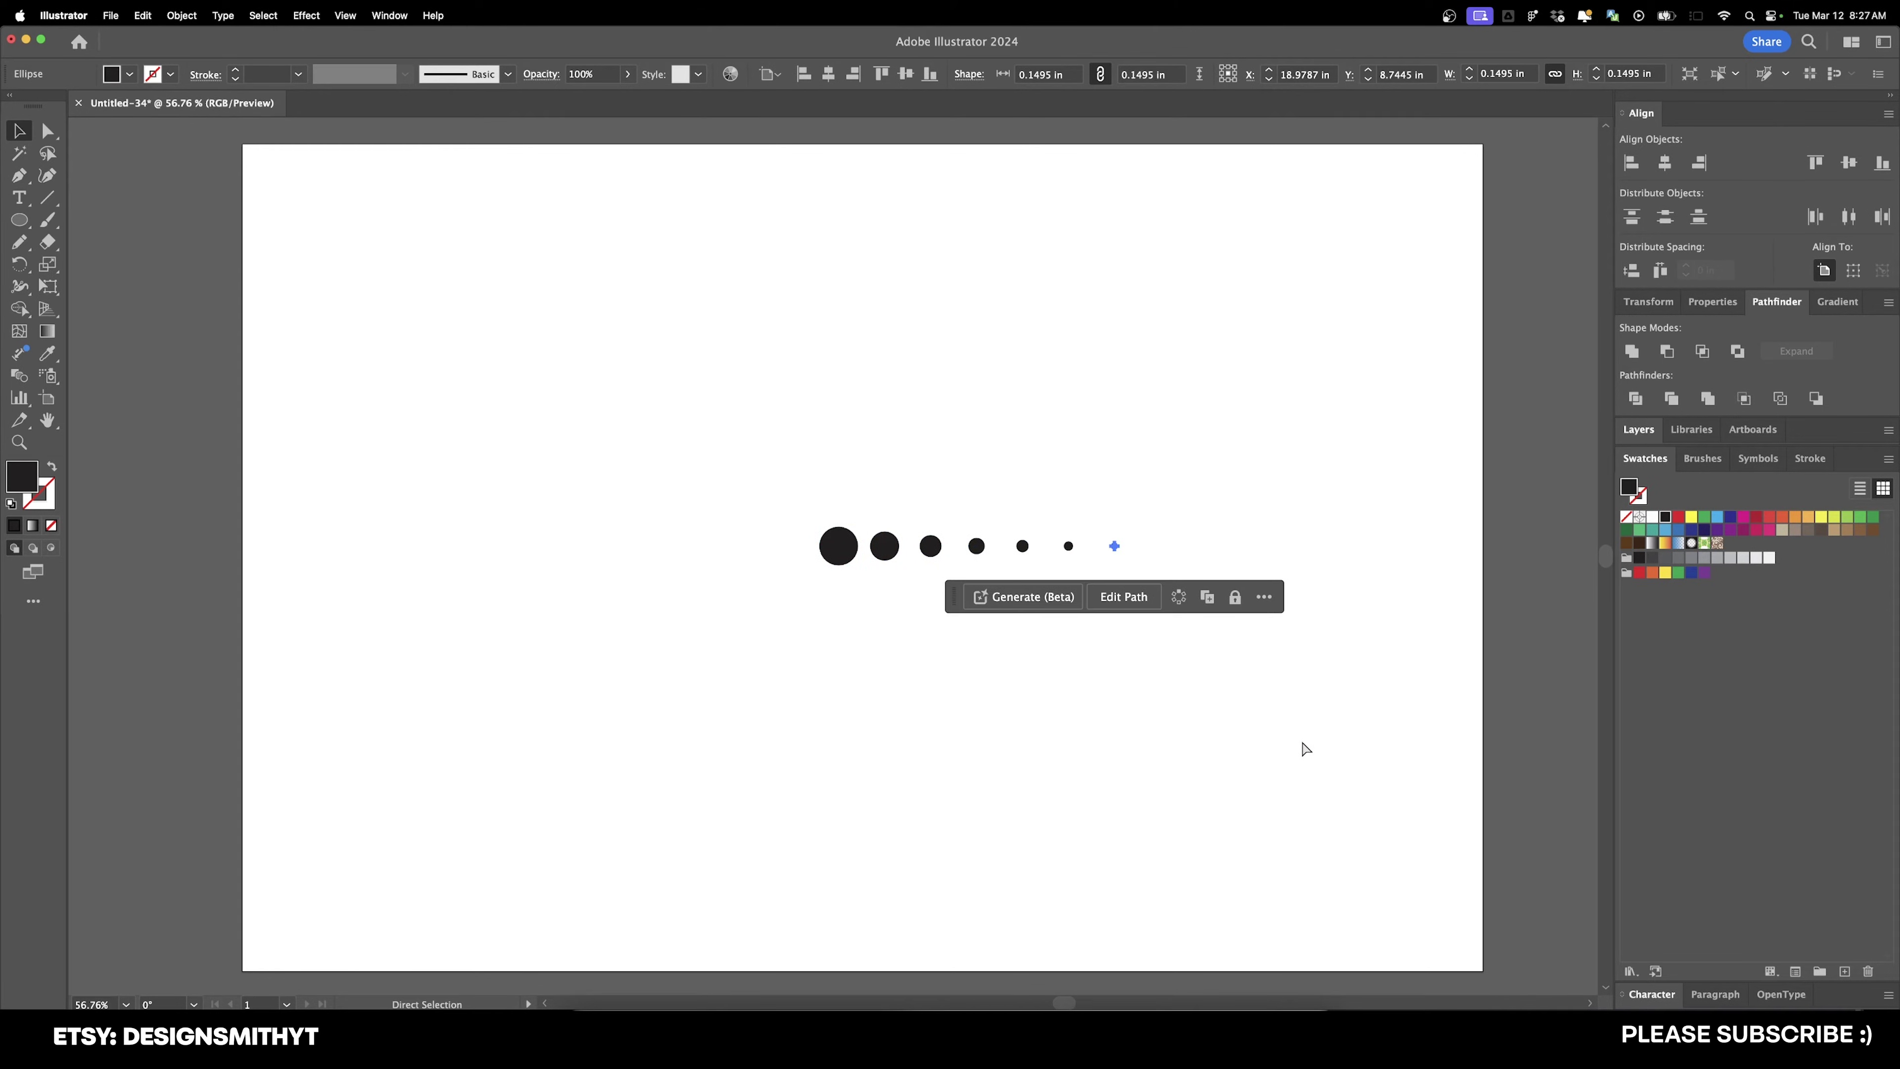
key(super+d)
click(1247, 441)
scroll(945, 518, left, 1)
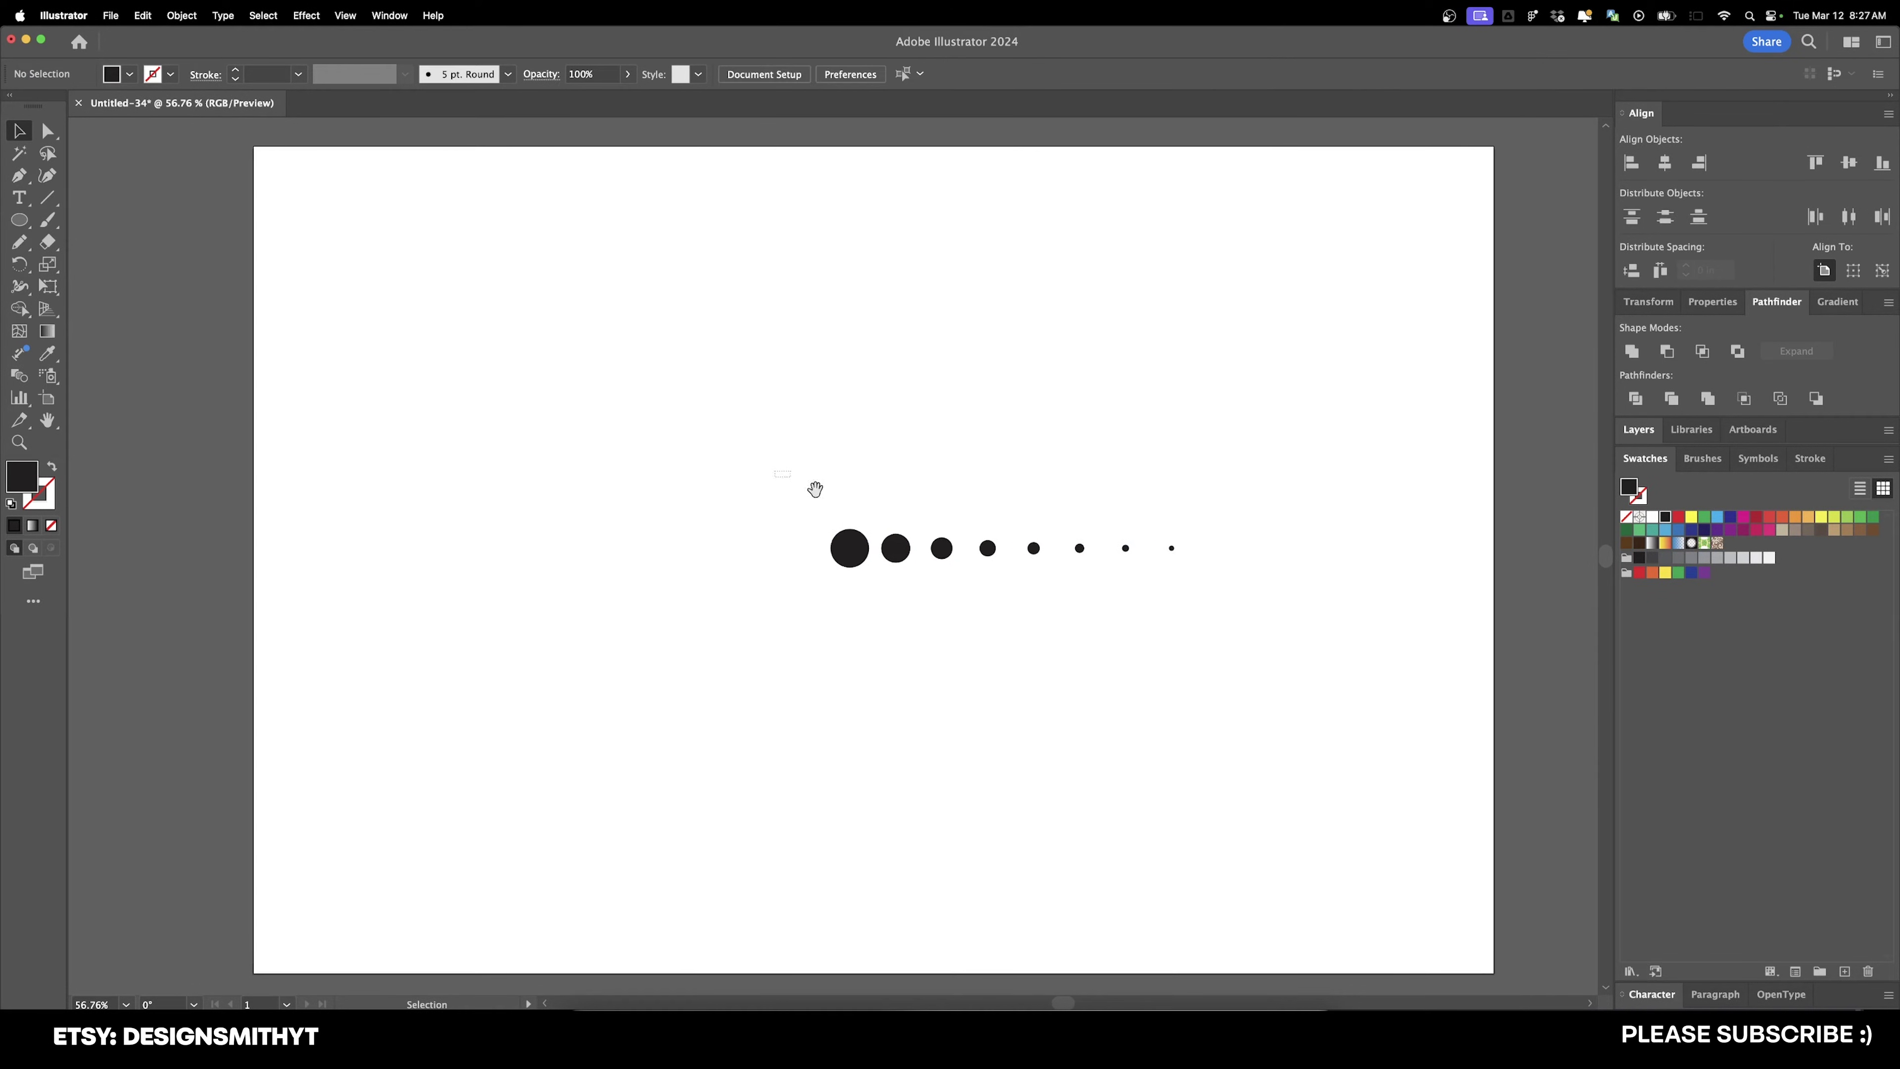
drag(815, 489, 1292, 608)
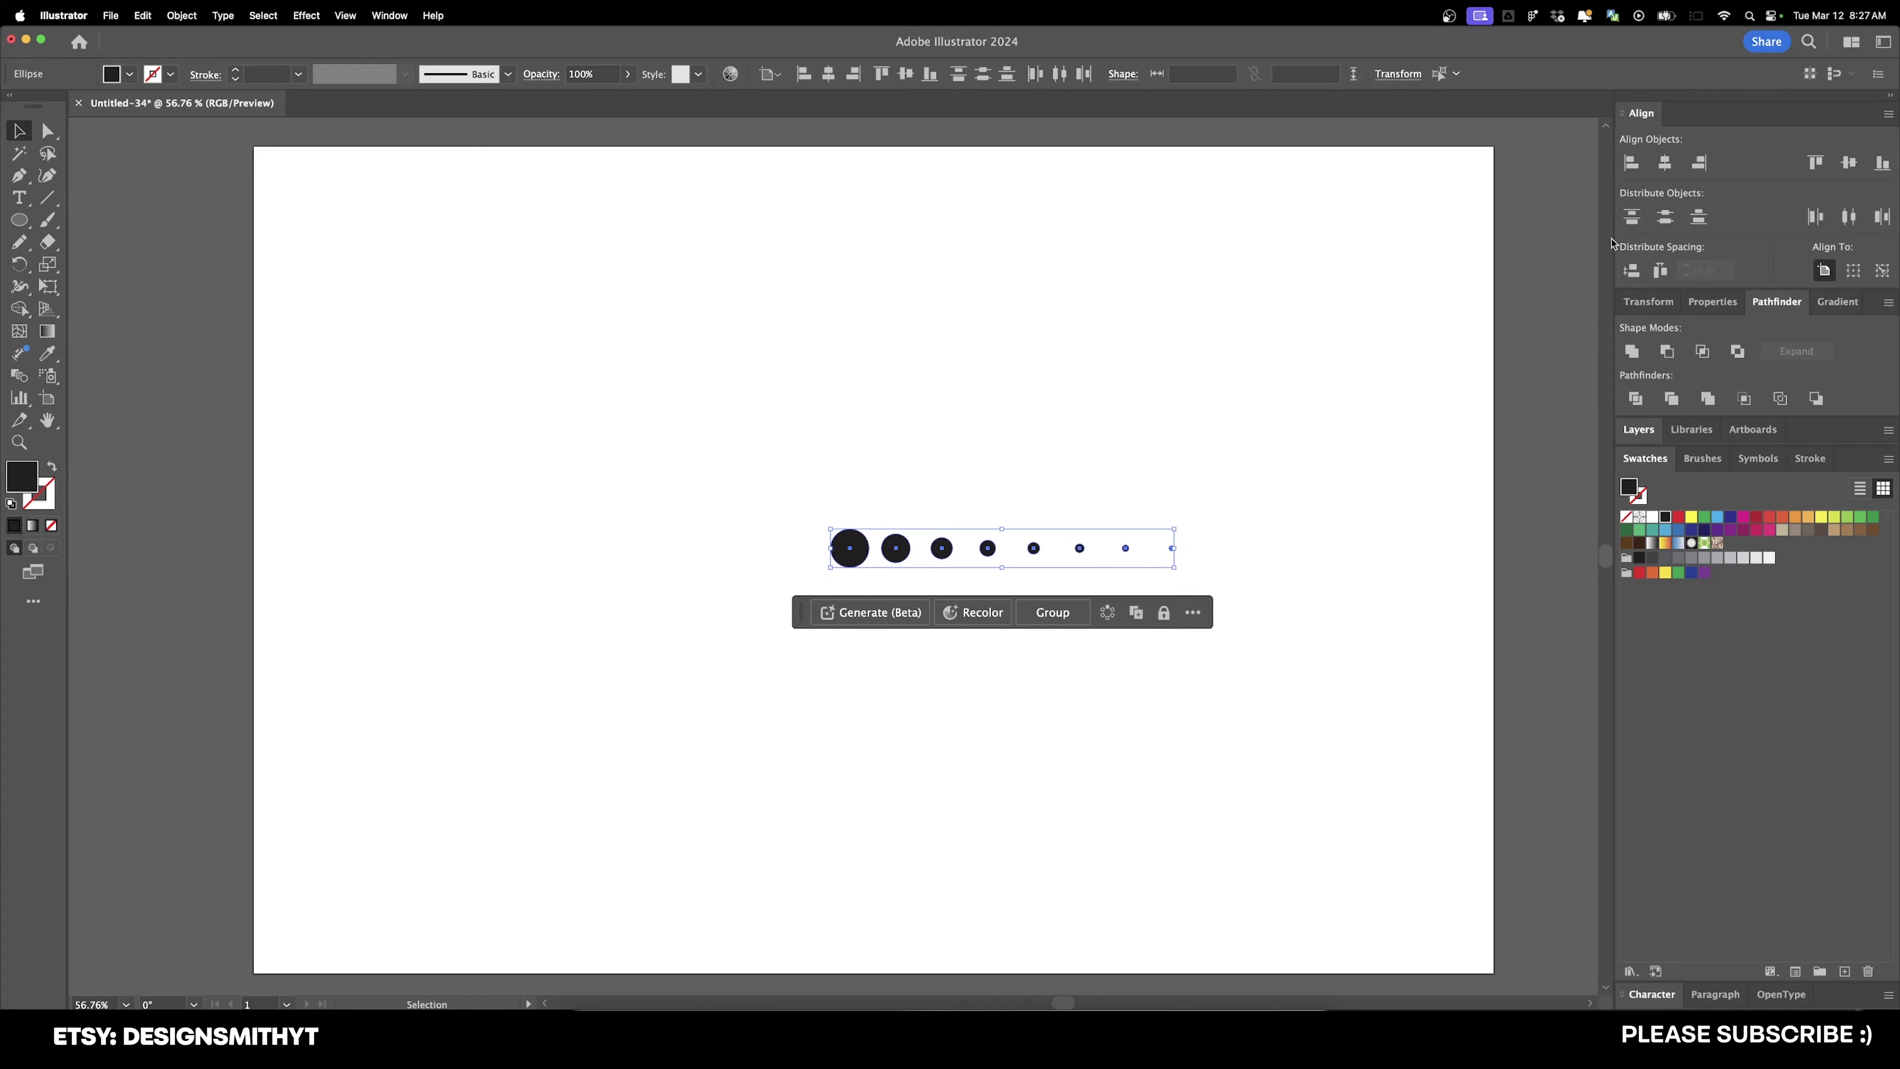
click(1856, 273)
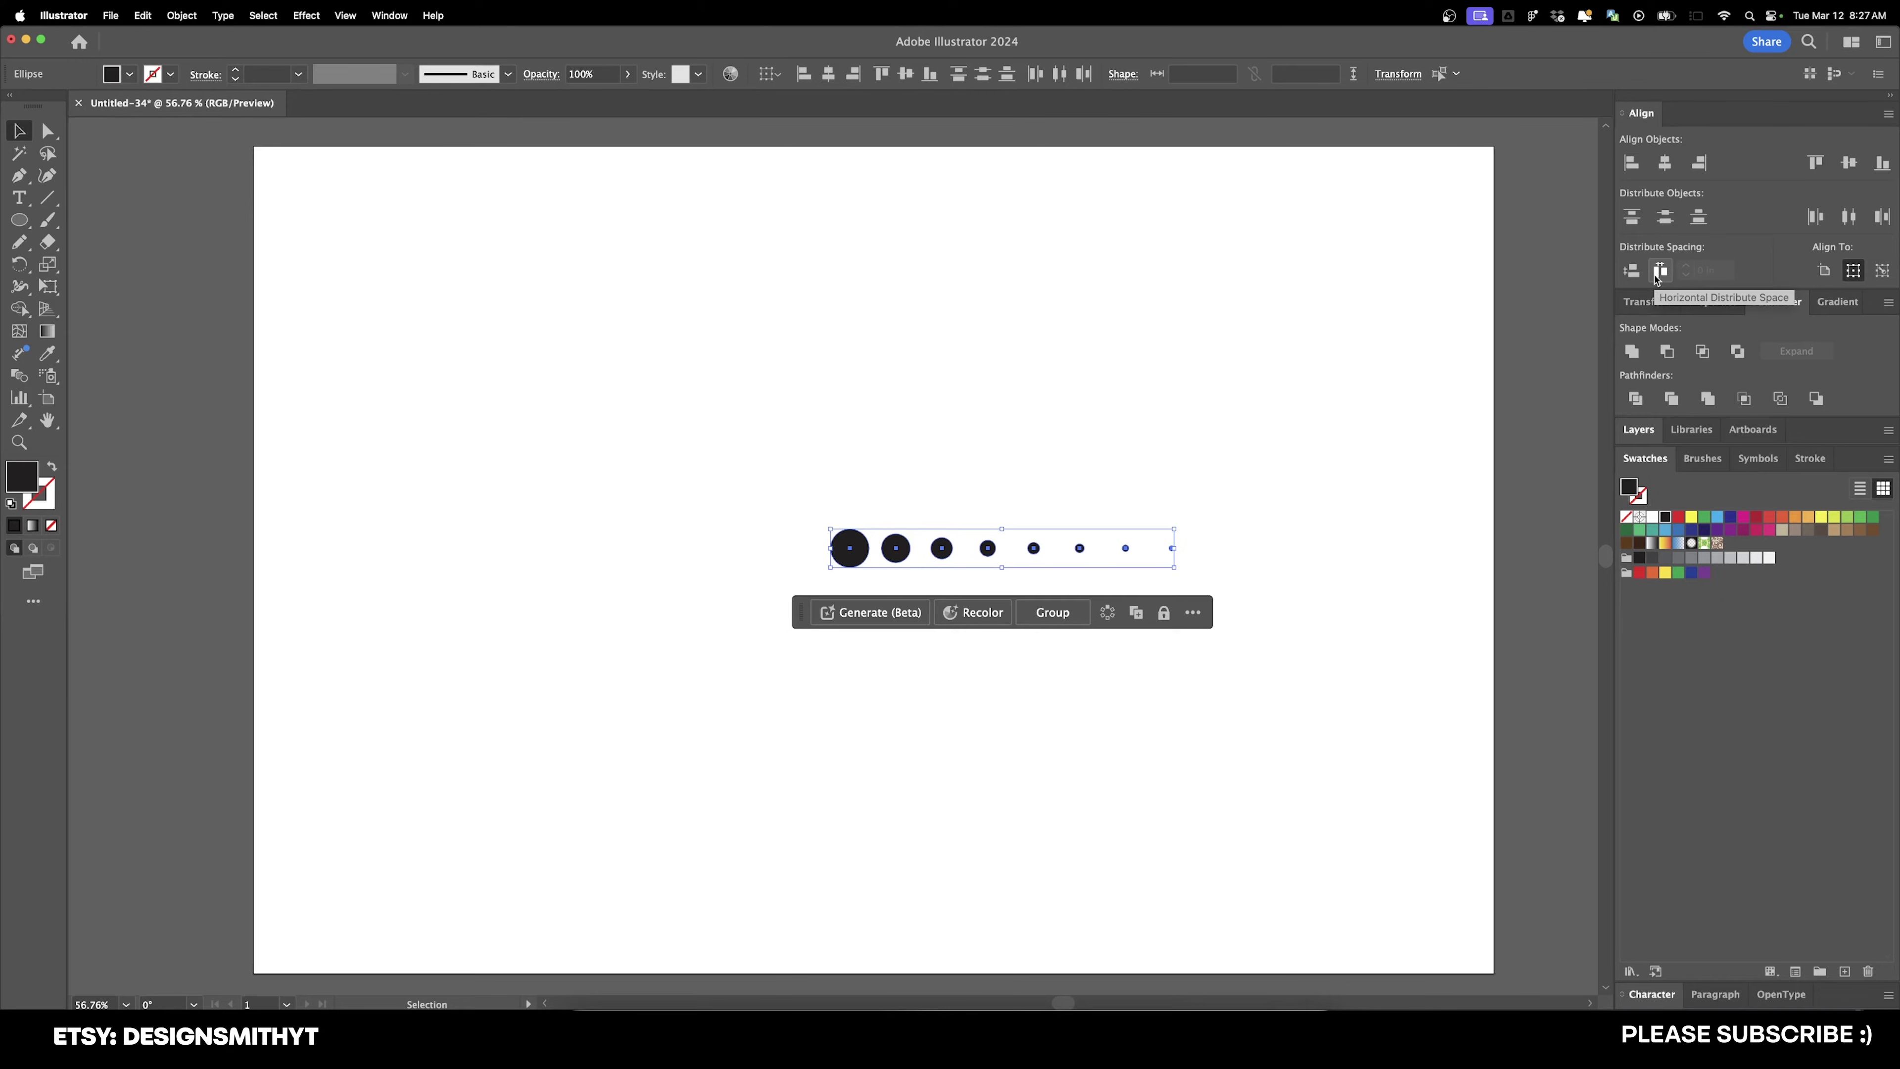
Step: Distribute the circles evenly horizontally and open Rotate pivoting on the largest circle's centre
click(1657, 274)
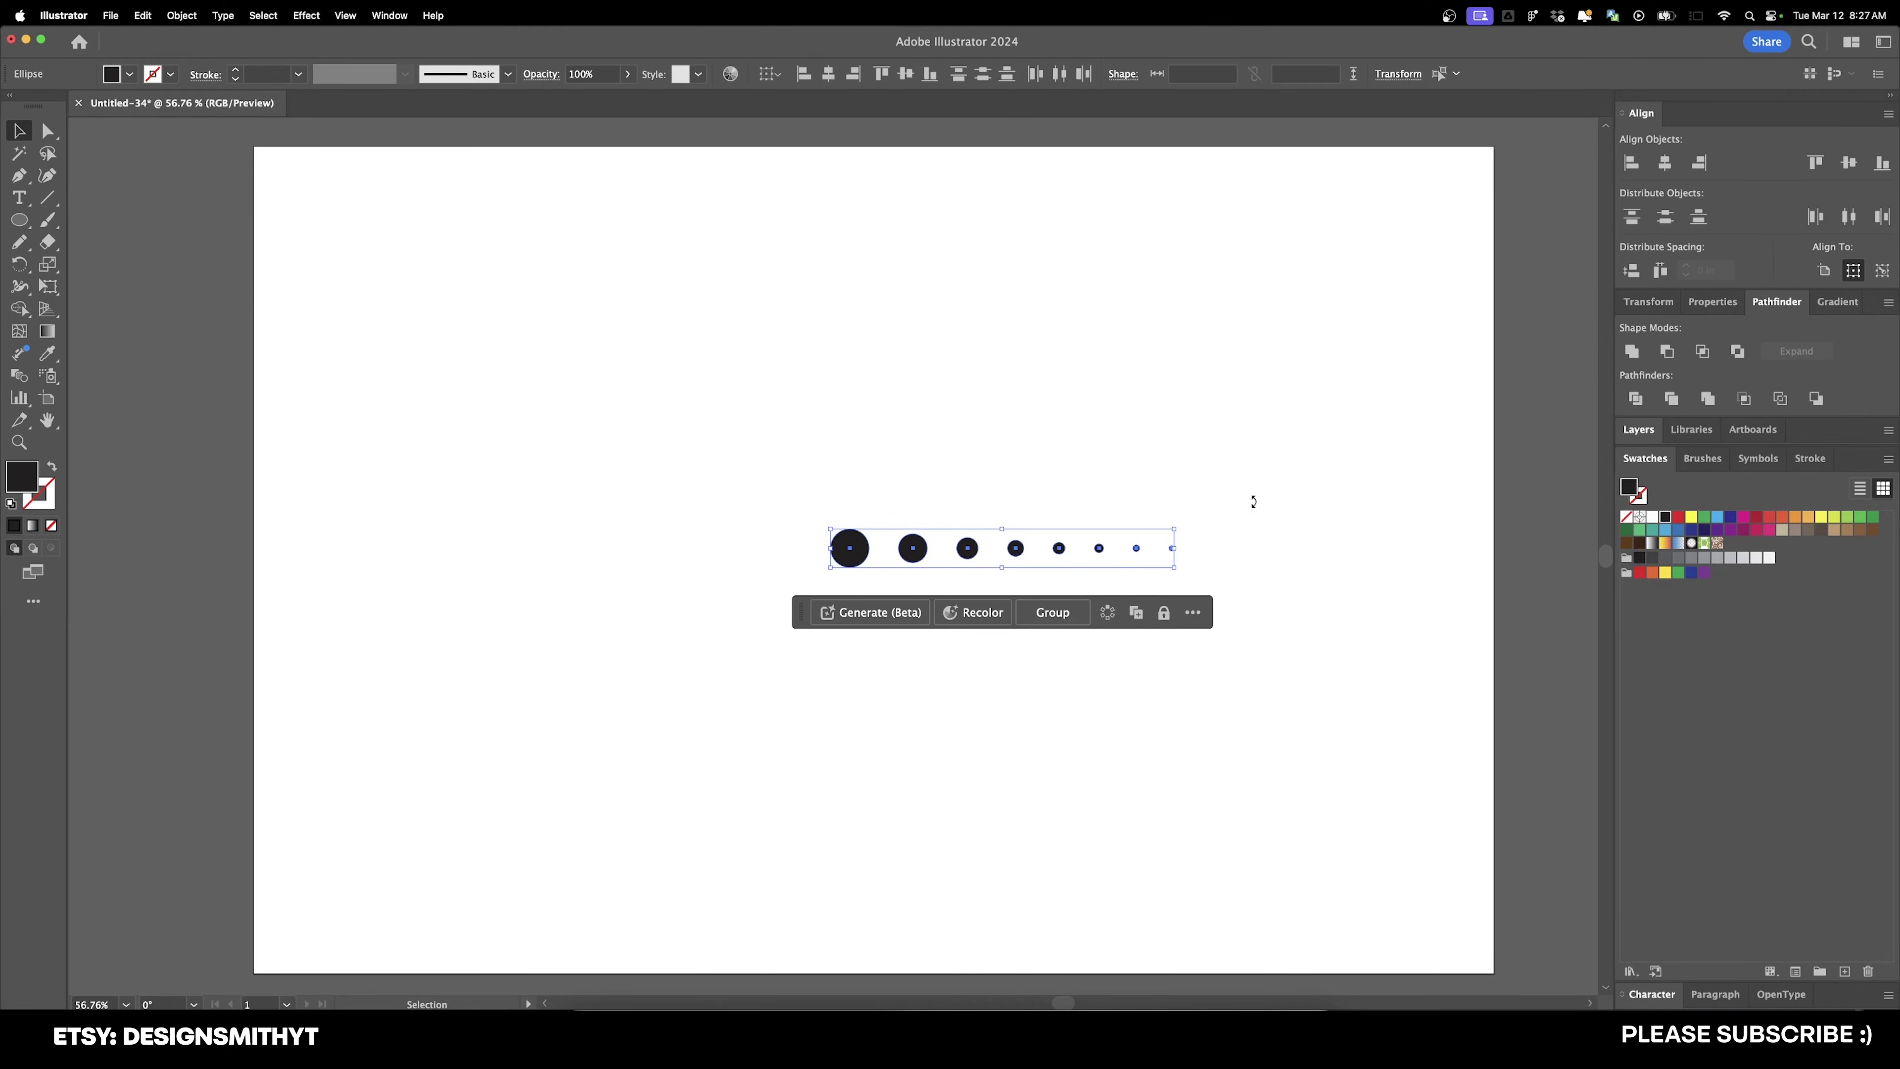
key(r)
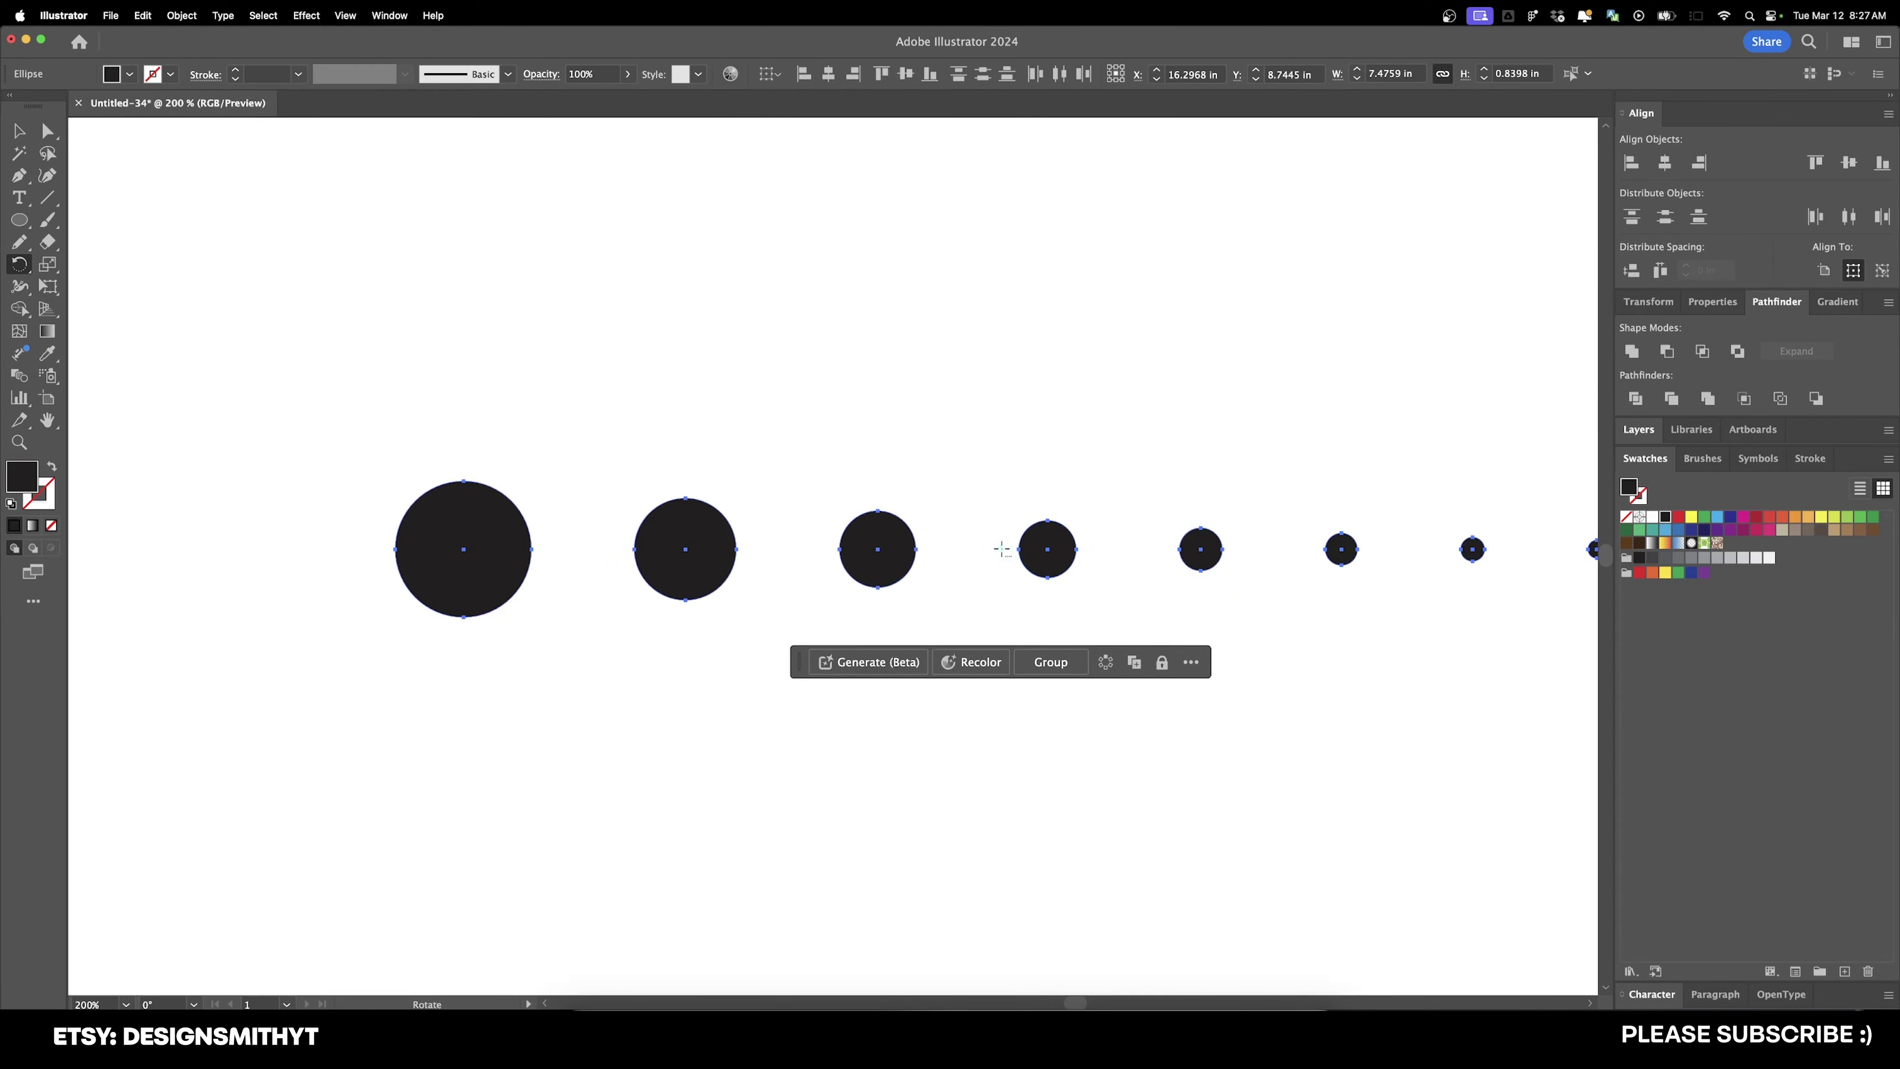
scroll(1003, 550, up, 5)
alt+click(462, 549)
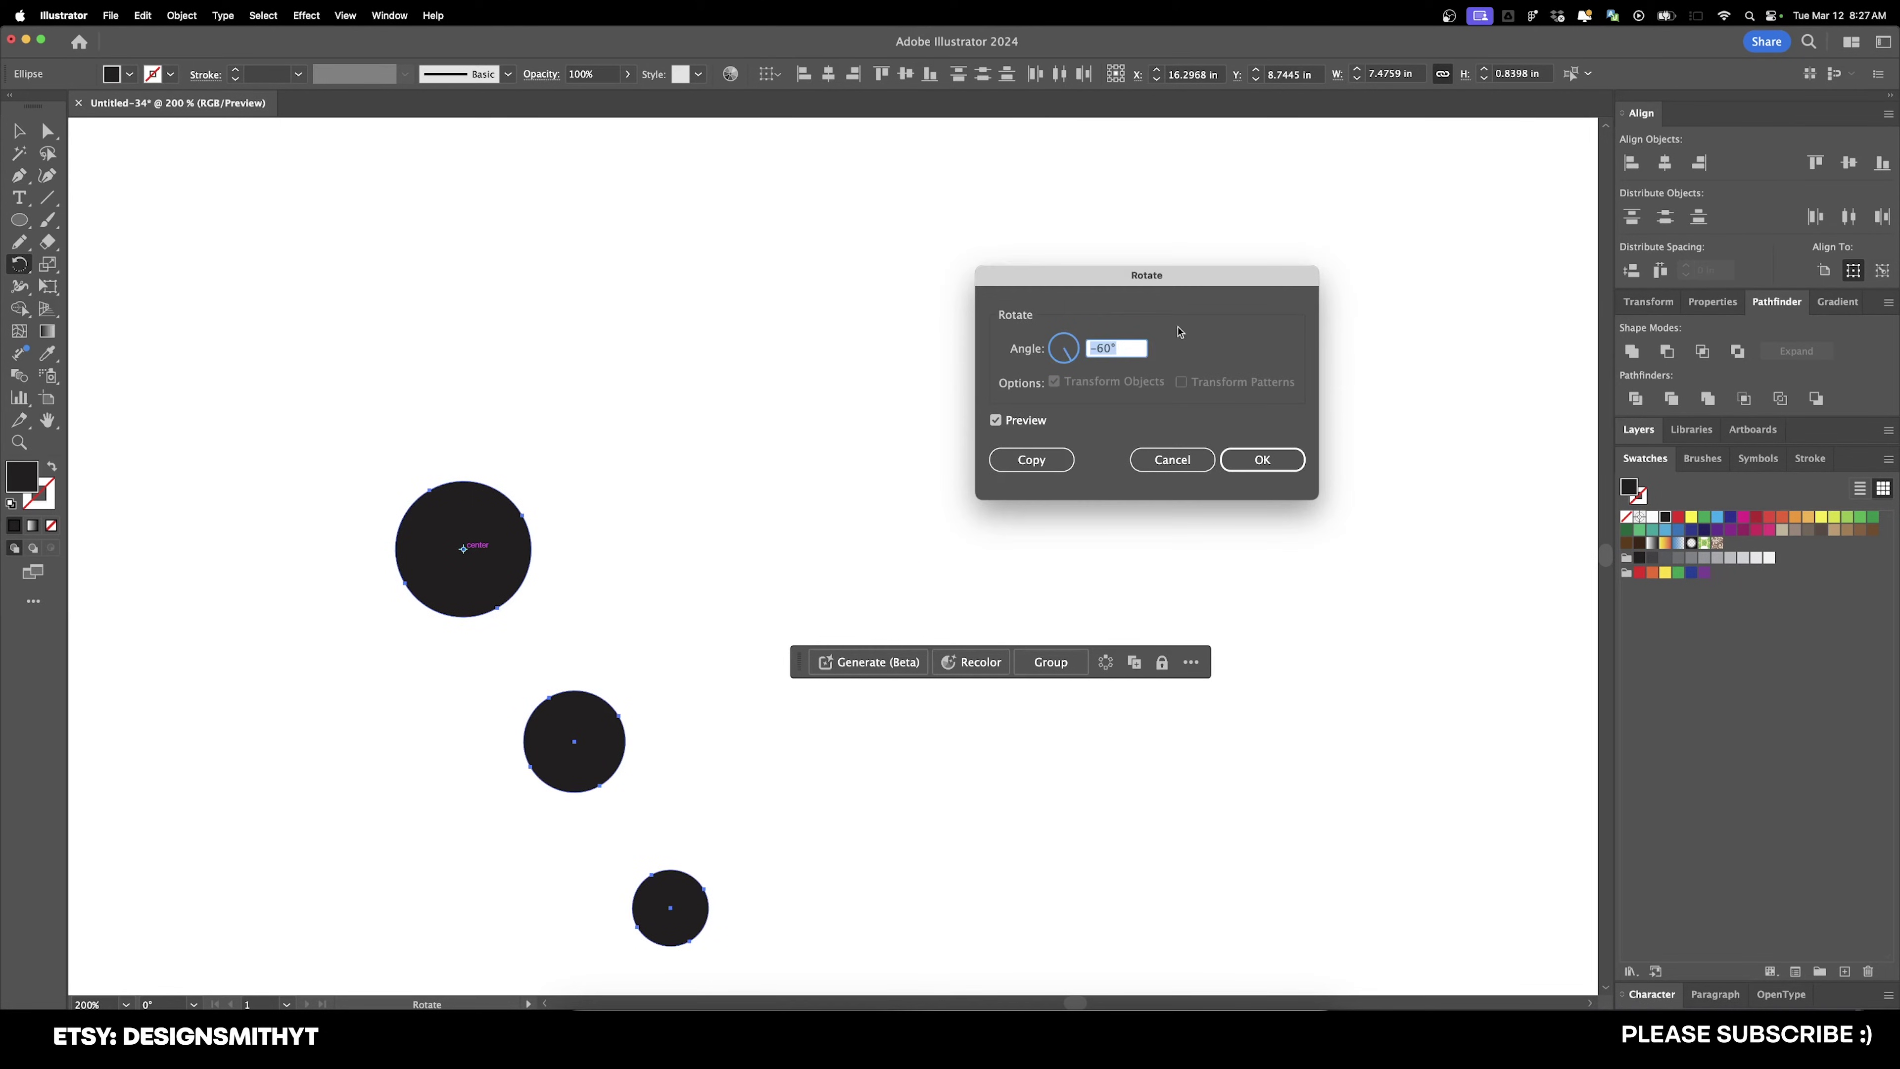
Step: Rotate copies of the circle row by 15° and repeat until they form a full radial dot burst
text(10)
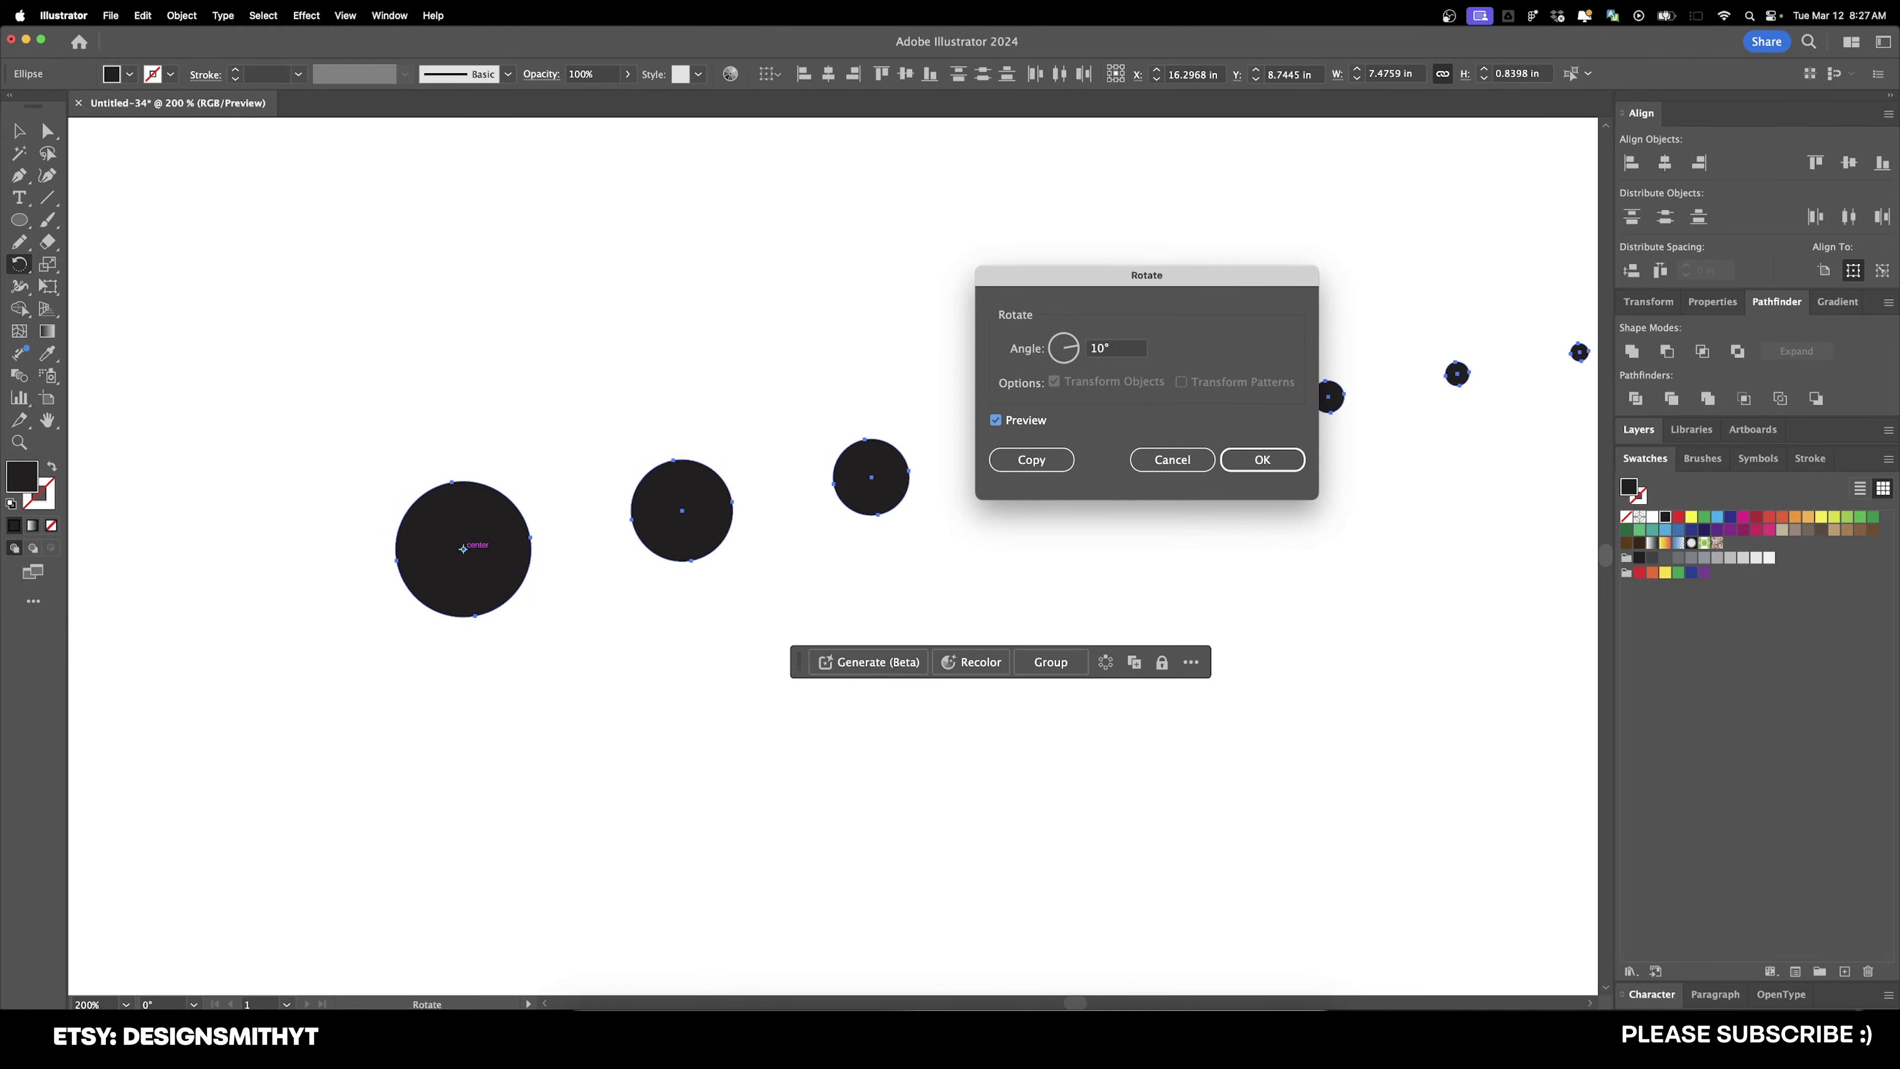
double_click(1115, 347)
text(15)
click(1031, 460)
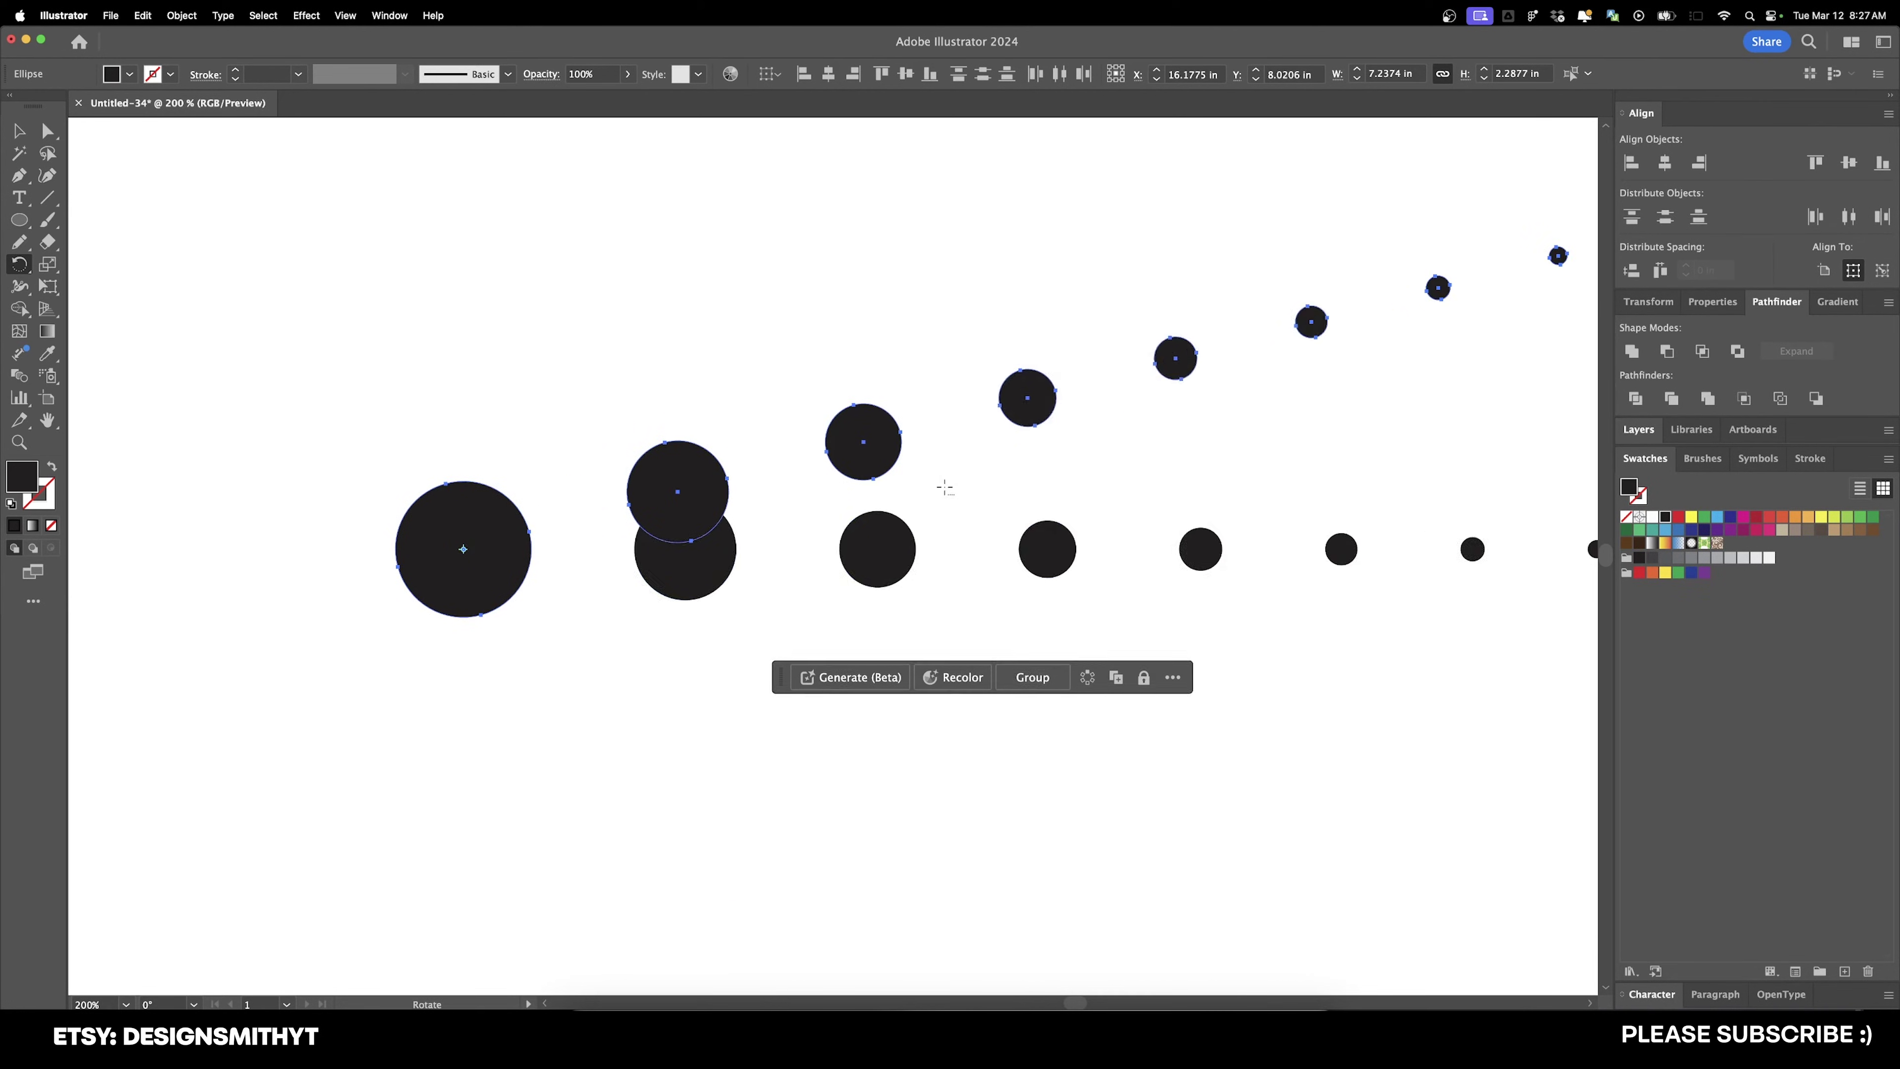
key(super+minus)
key(super+minus)
key(super+minus)
key(v)
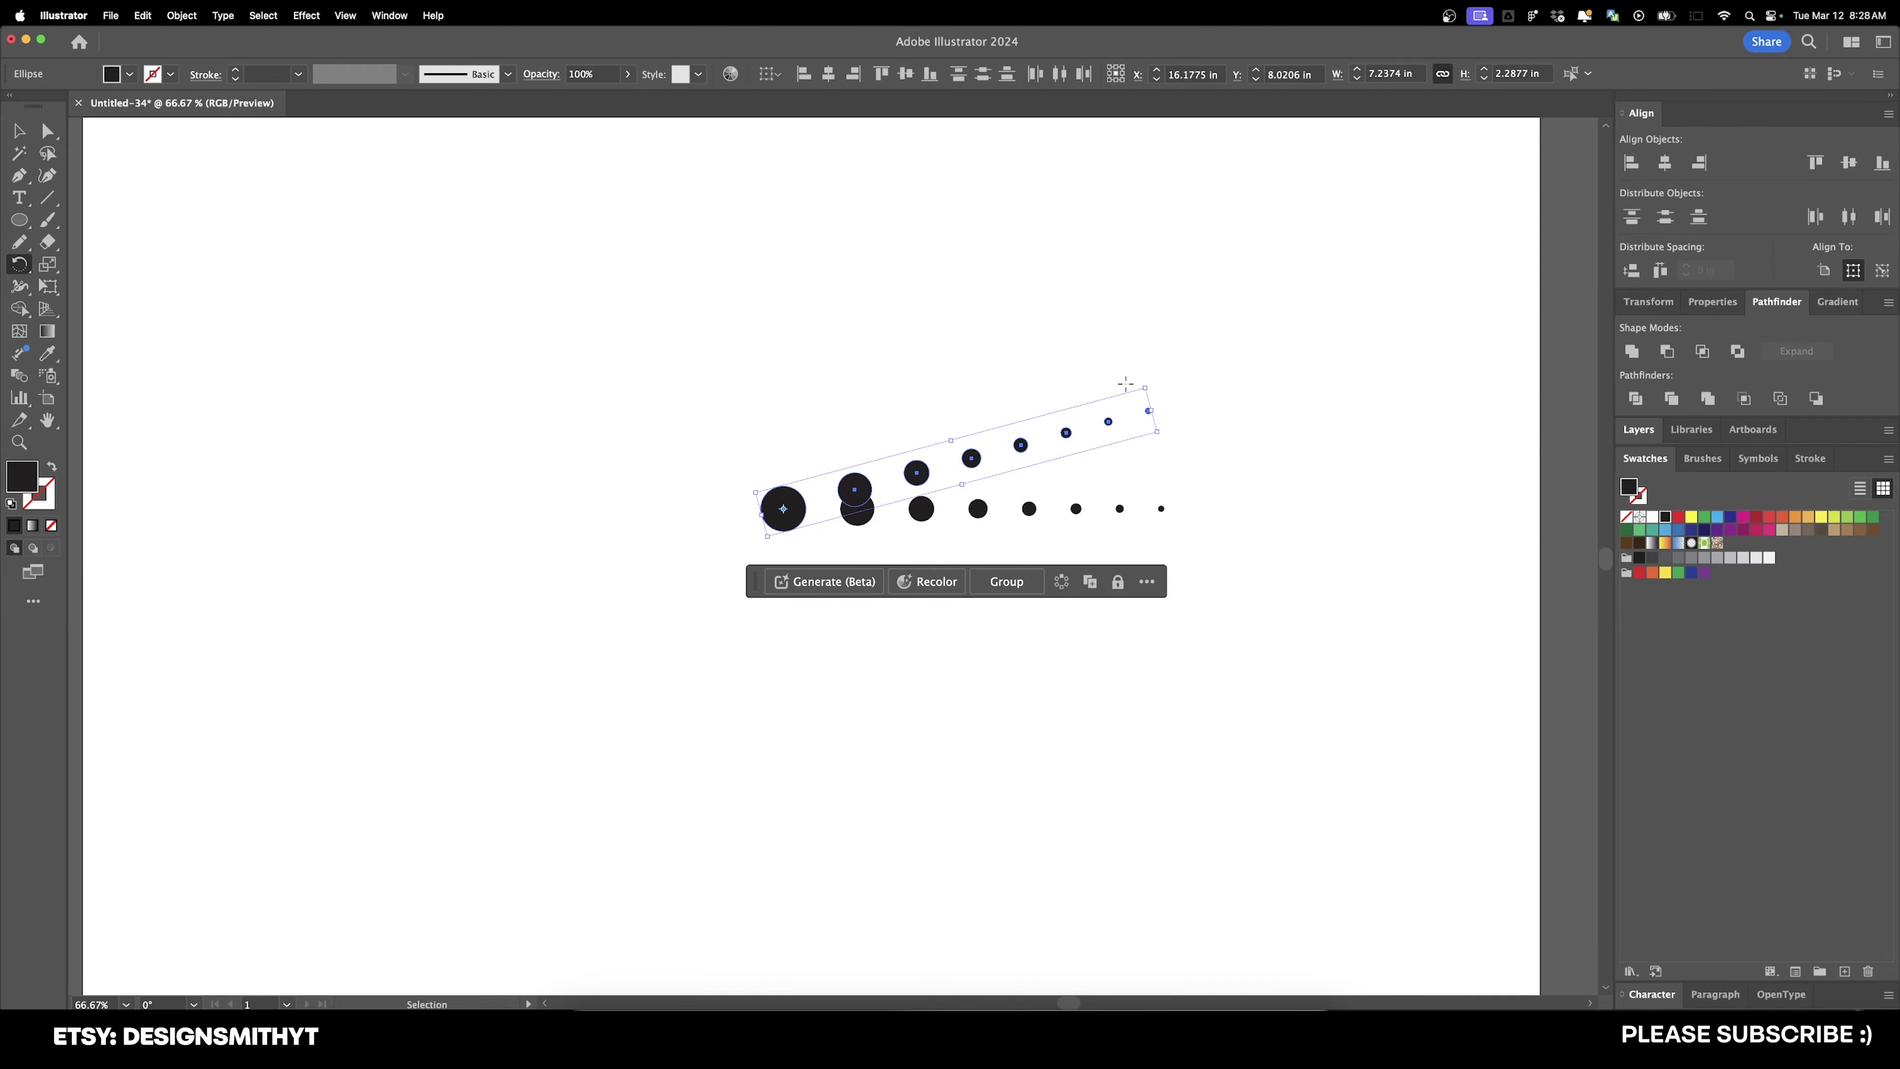
key(super+d)
key(super+d)
key(super+d)
key(super+d)
key(super+d)
key(super+d)
key(super+d)
key(super+d)
key(super+d)
key(super+d)
key(super+d)
key(super+d)
key(super+d)
key(super+d)
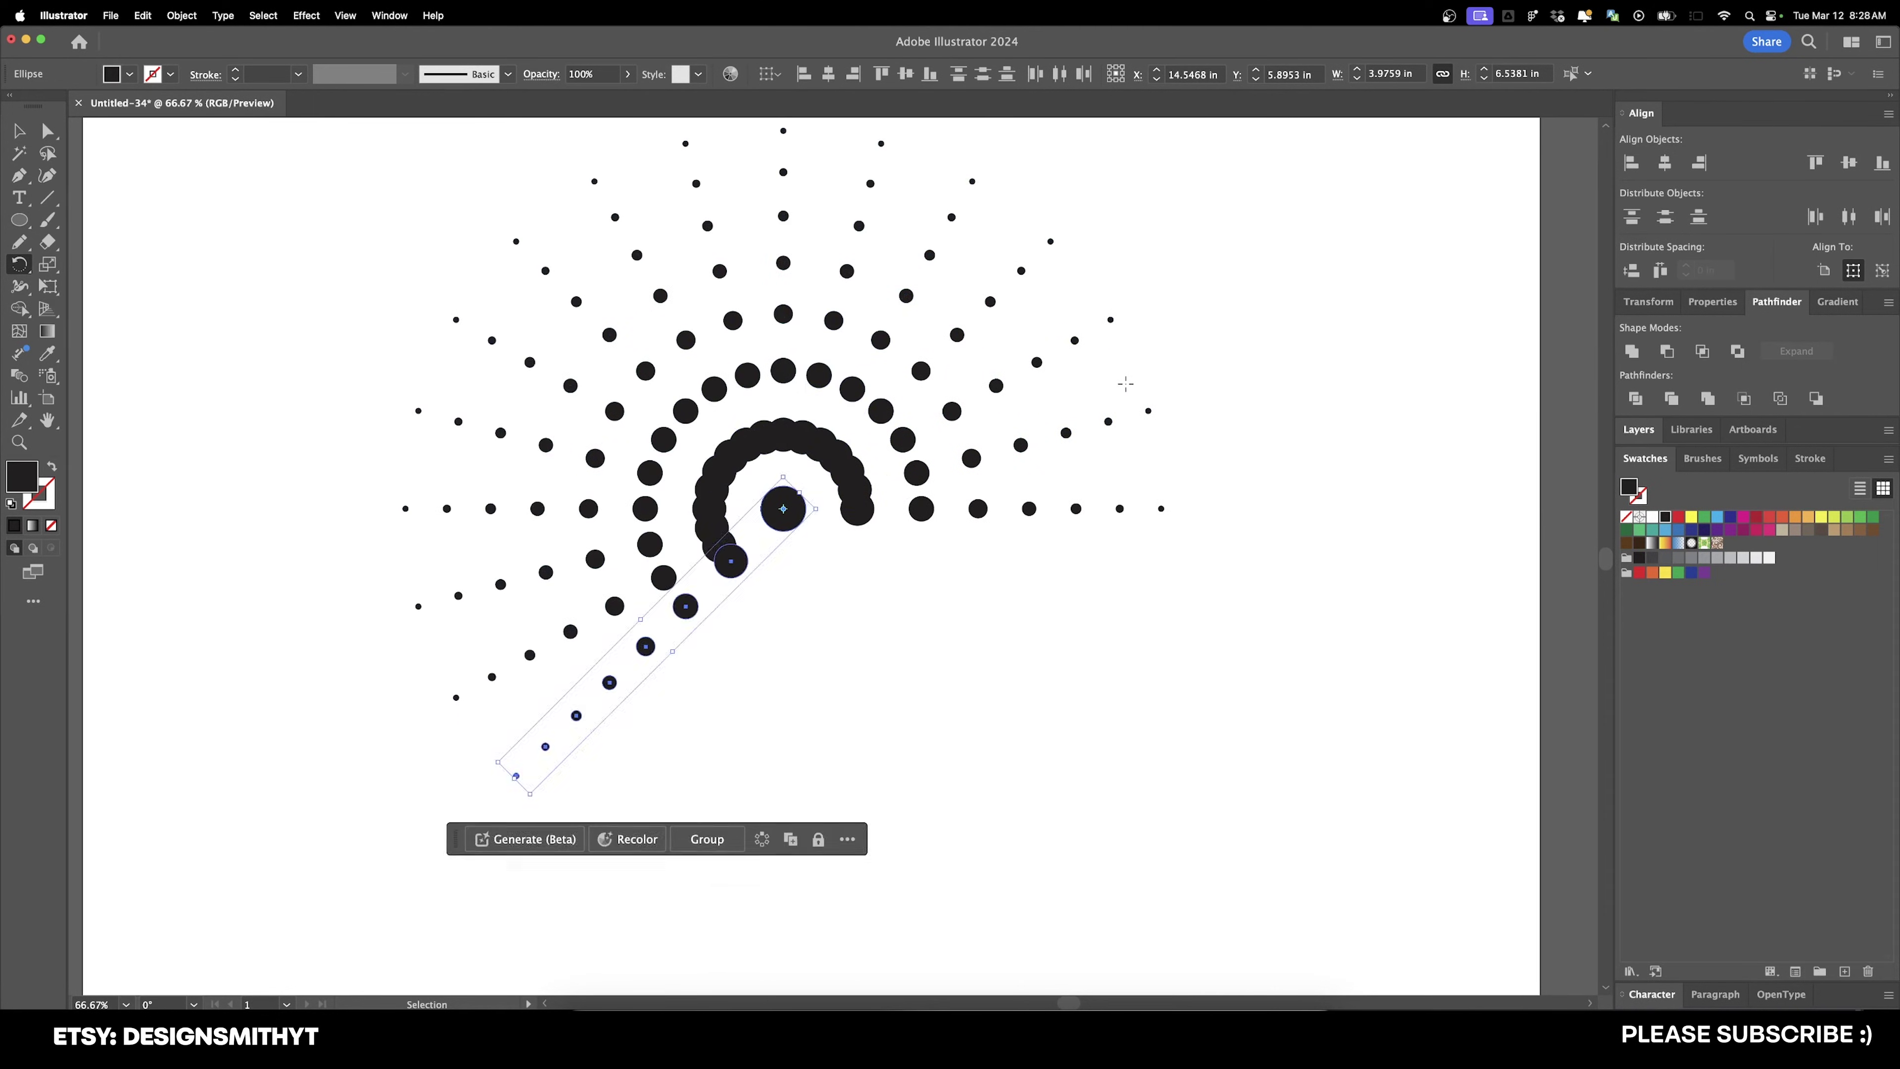
key(super+d)
key(super+d)
key(super+d)
key(super+d)
key(super+d)
key(super+d)
key(super+d)
key(super+d)
click(1378, 410)
key(super+minus)
scroll(1347, 464, up, 3)
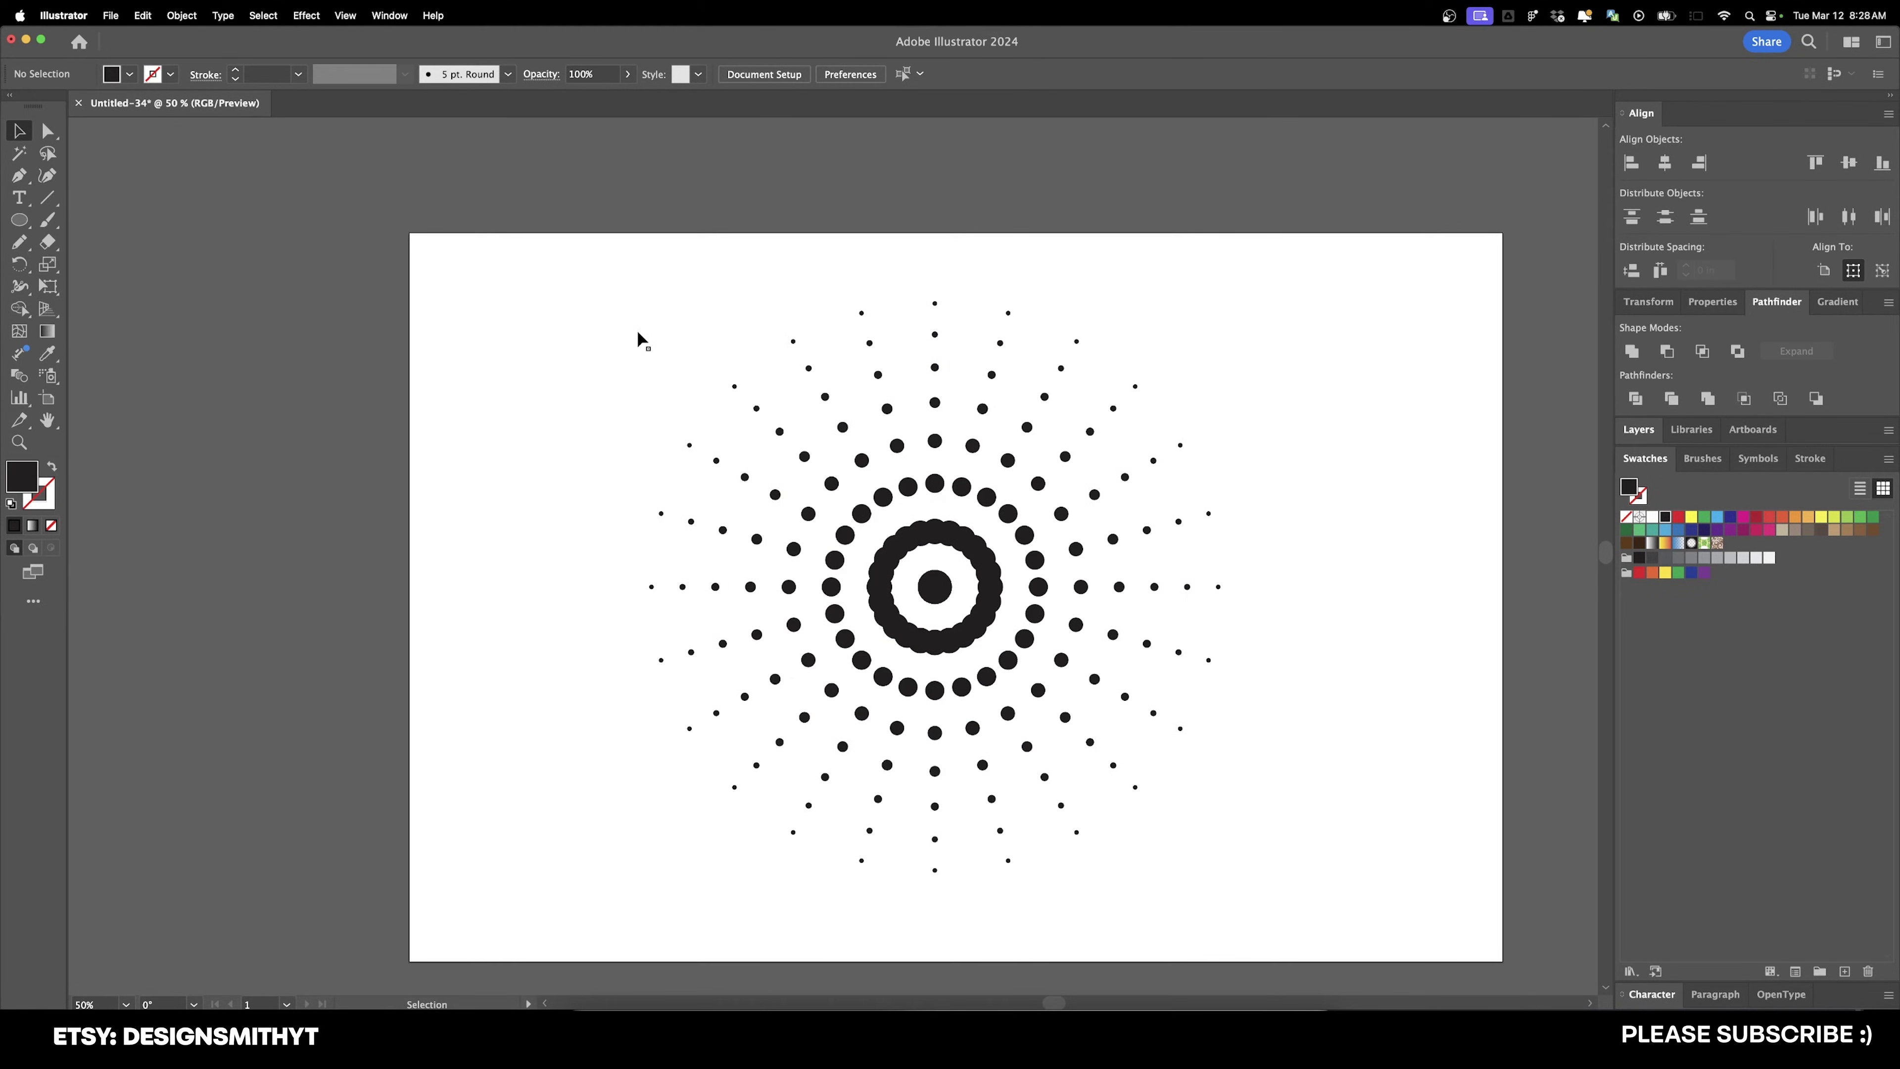
Step: Select and delete the entire dot burst, leaving the artboard empty
key(super+a)
key(super+equal)
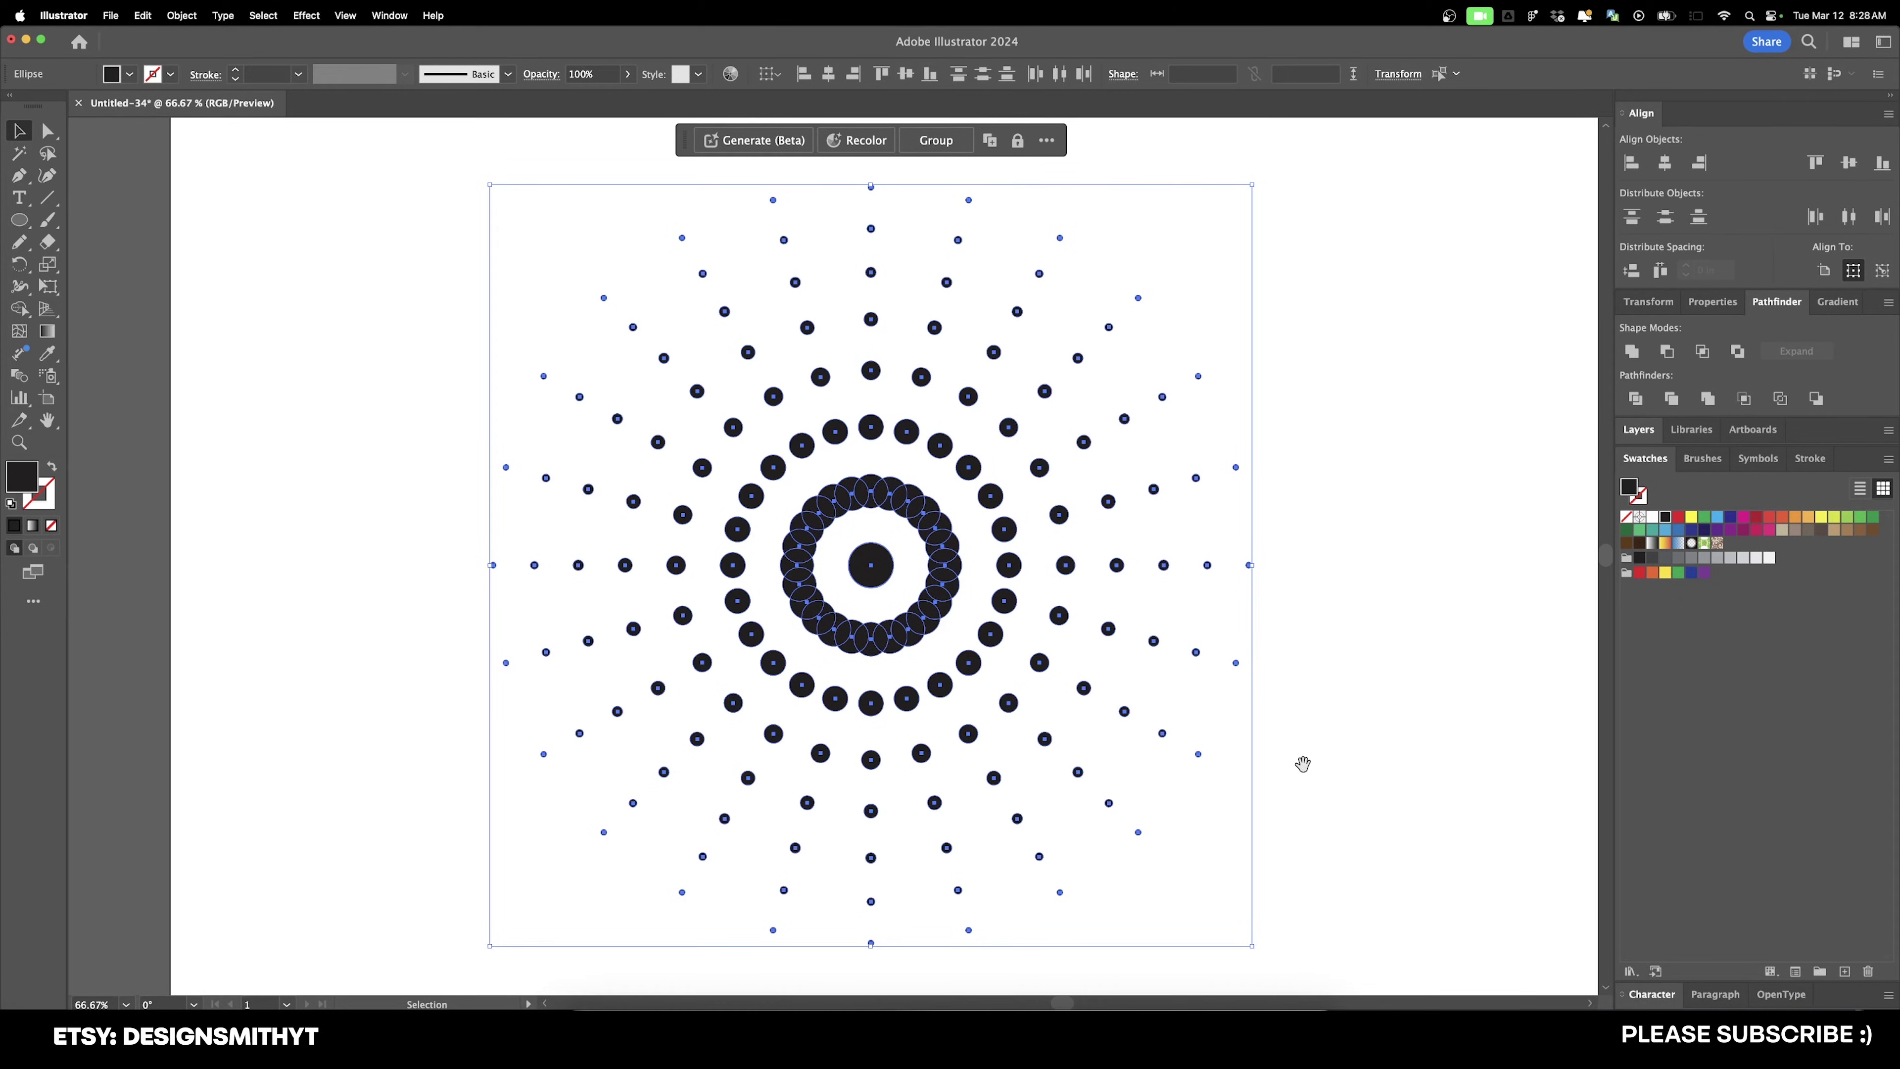
key(Delete)
key(super+minus)
Step: Draw a tall bar left of centre and drag a copy across to the right side
key(m)
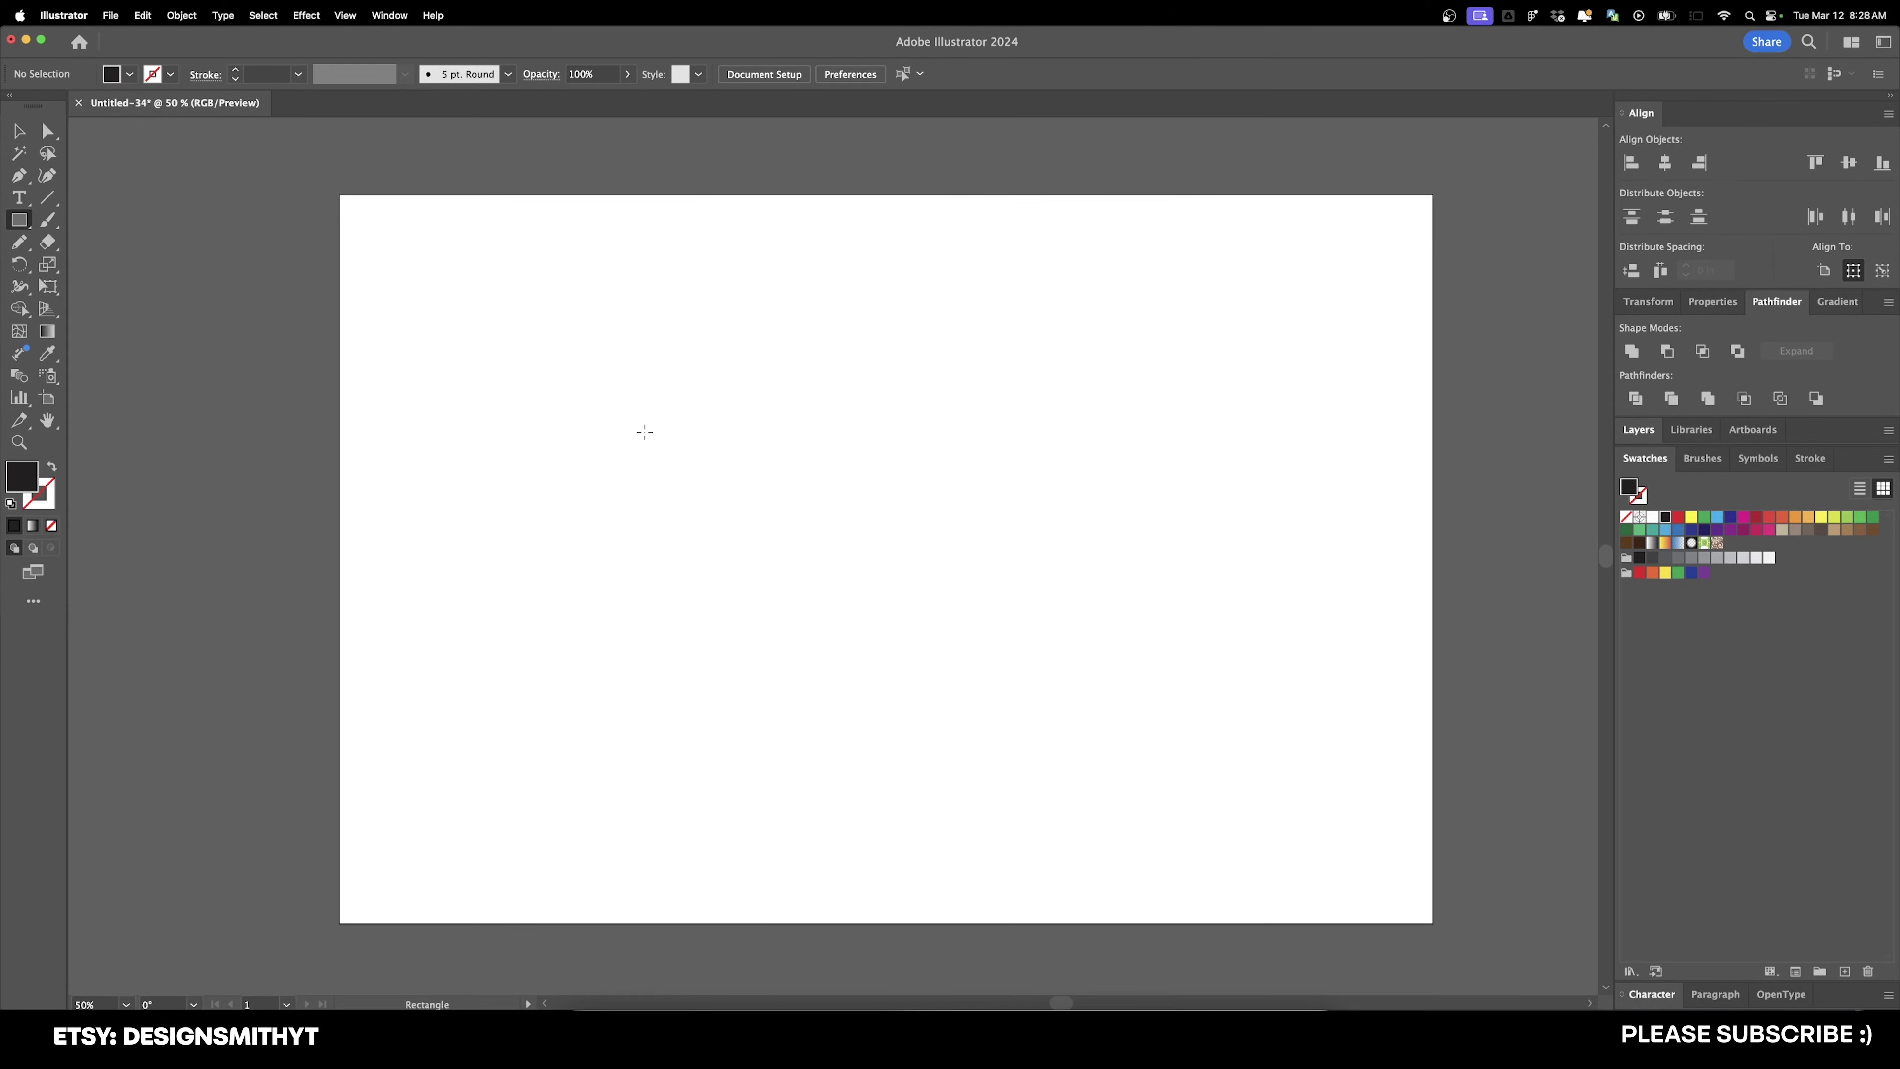
drag(627, 410, 683, 705)
key(v)
click(605, 495)
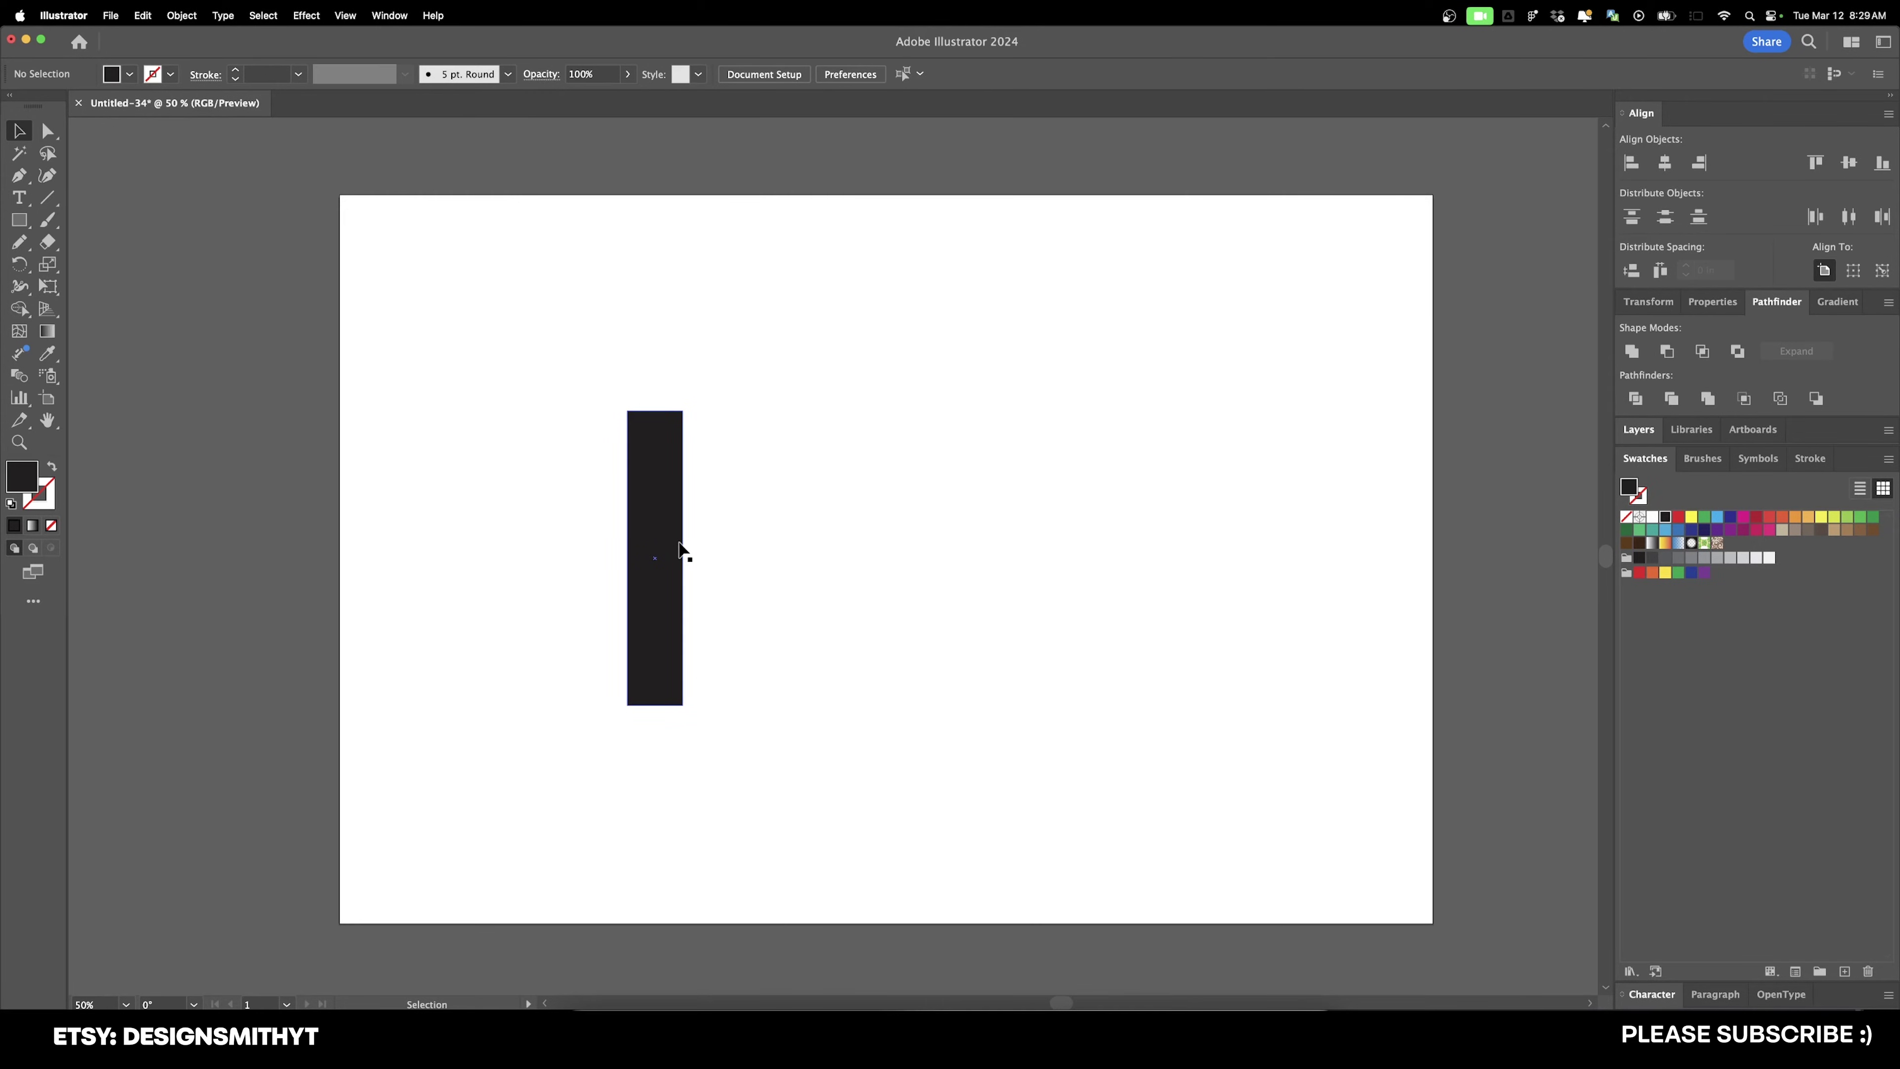
click(677, 576)
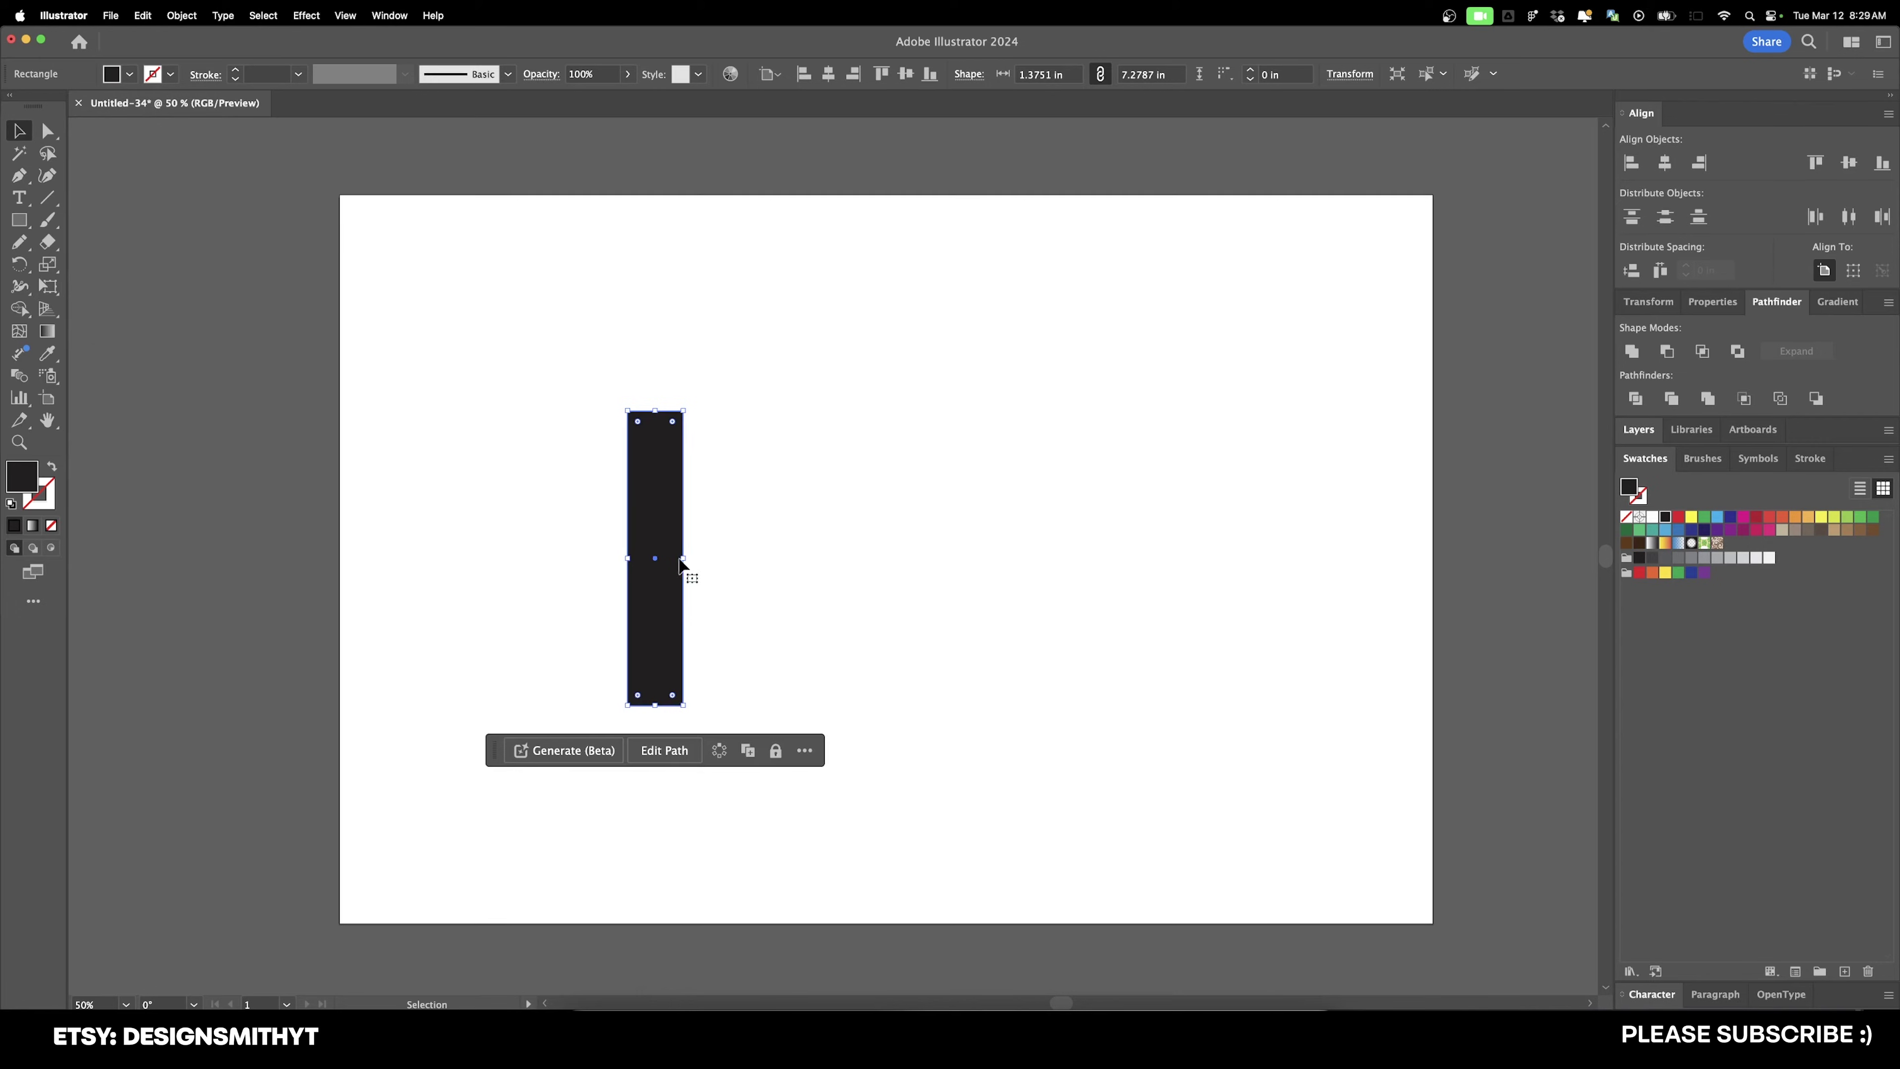
drag(653, 528, 1220, 526)
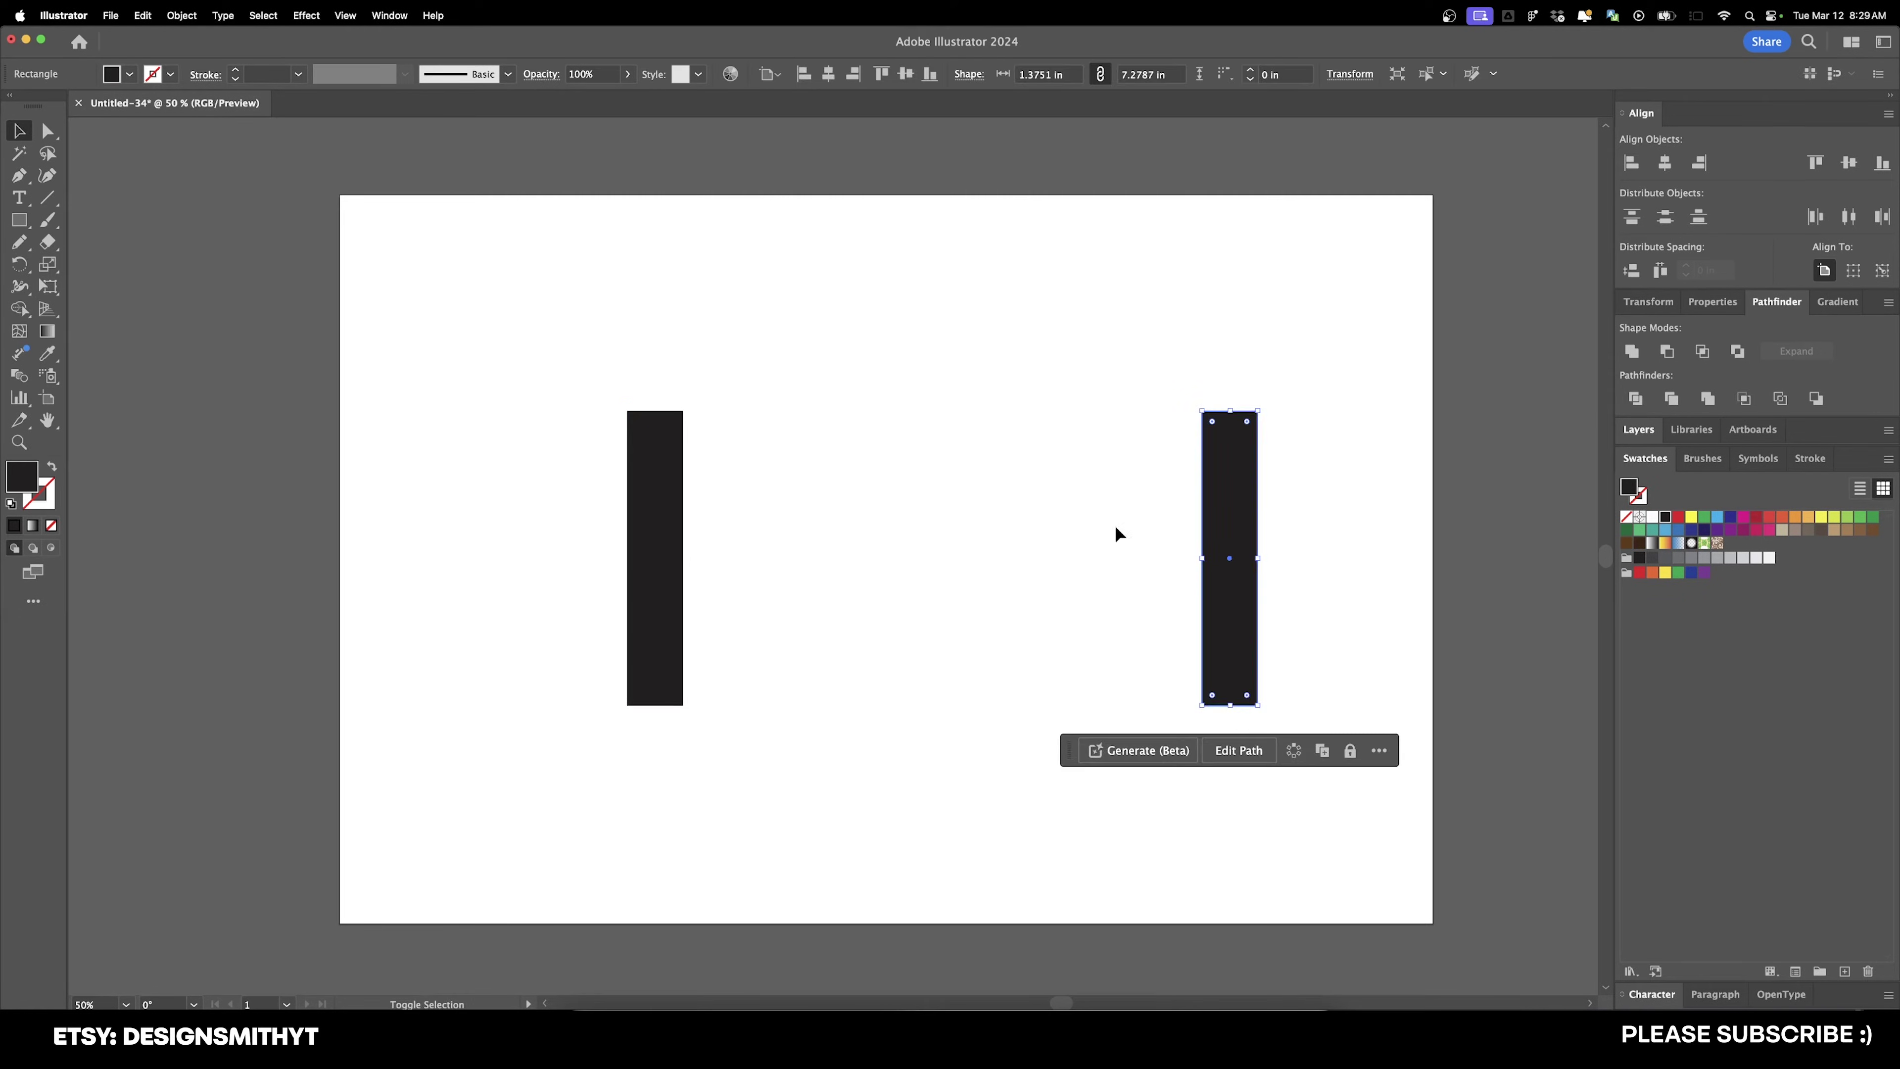
click(1115, 524)
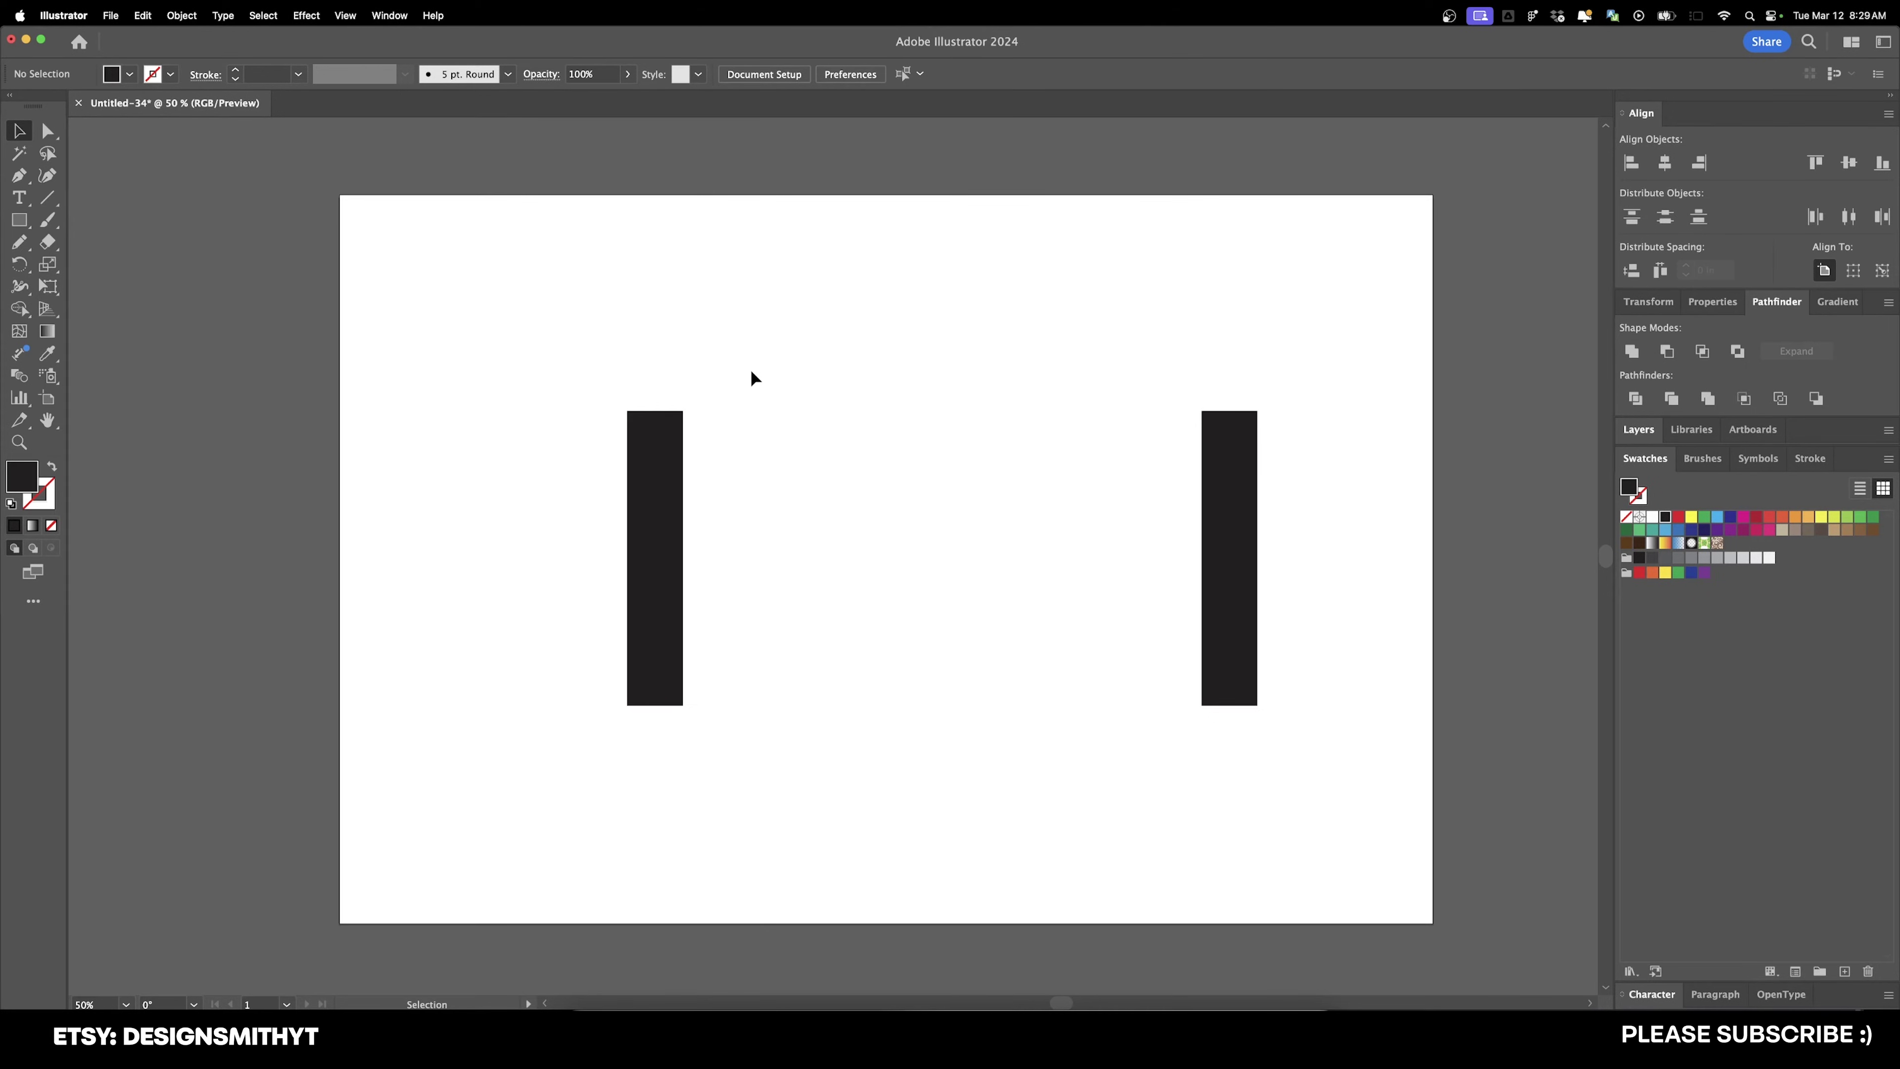
Step: Fill the left bar red and the right bar green
click(651, 516)
click(1638, 574)
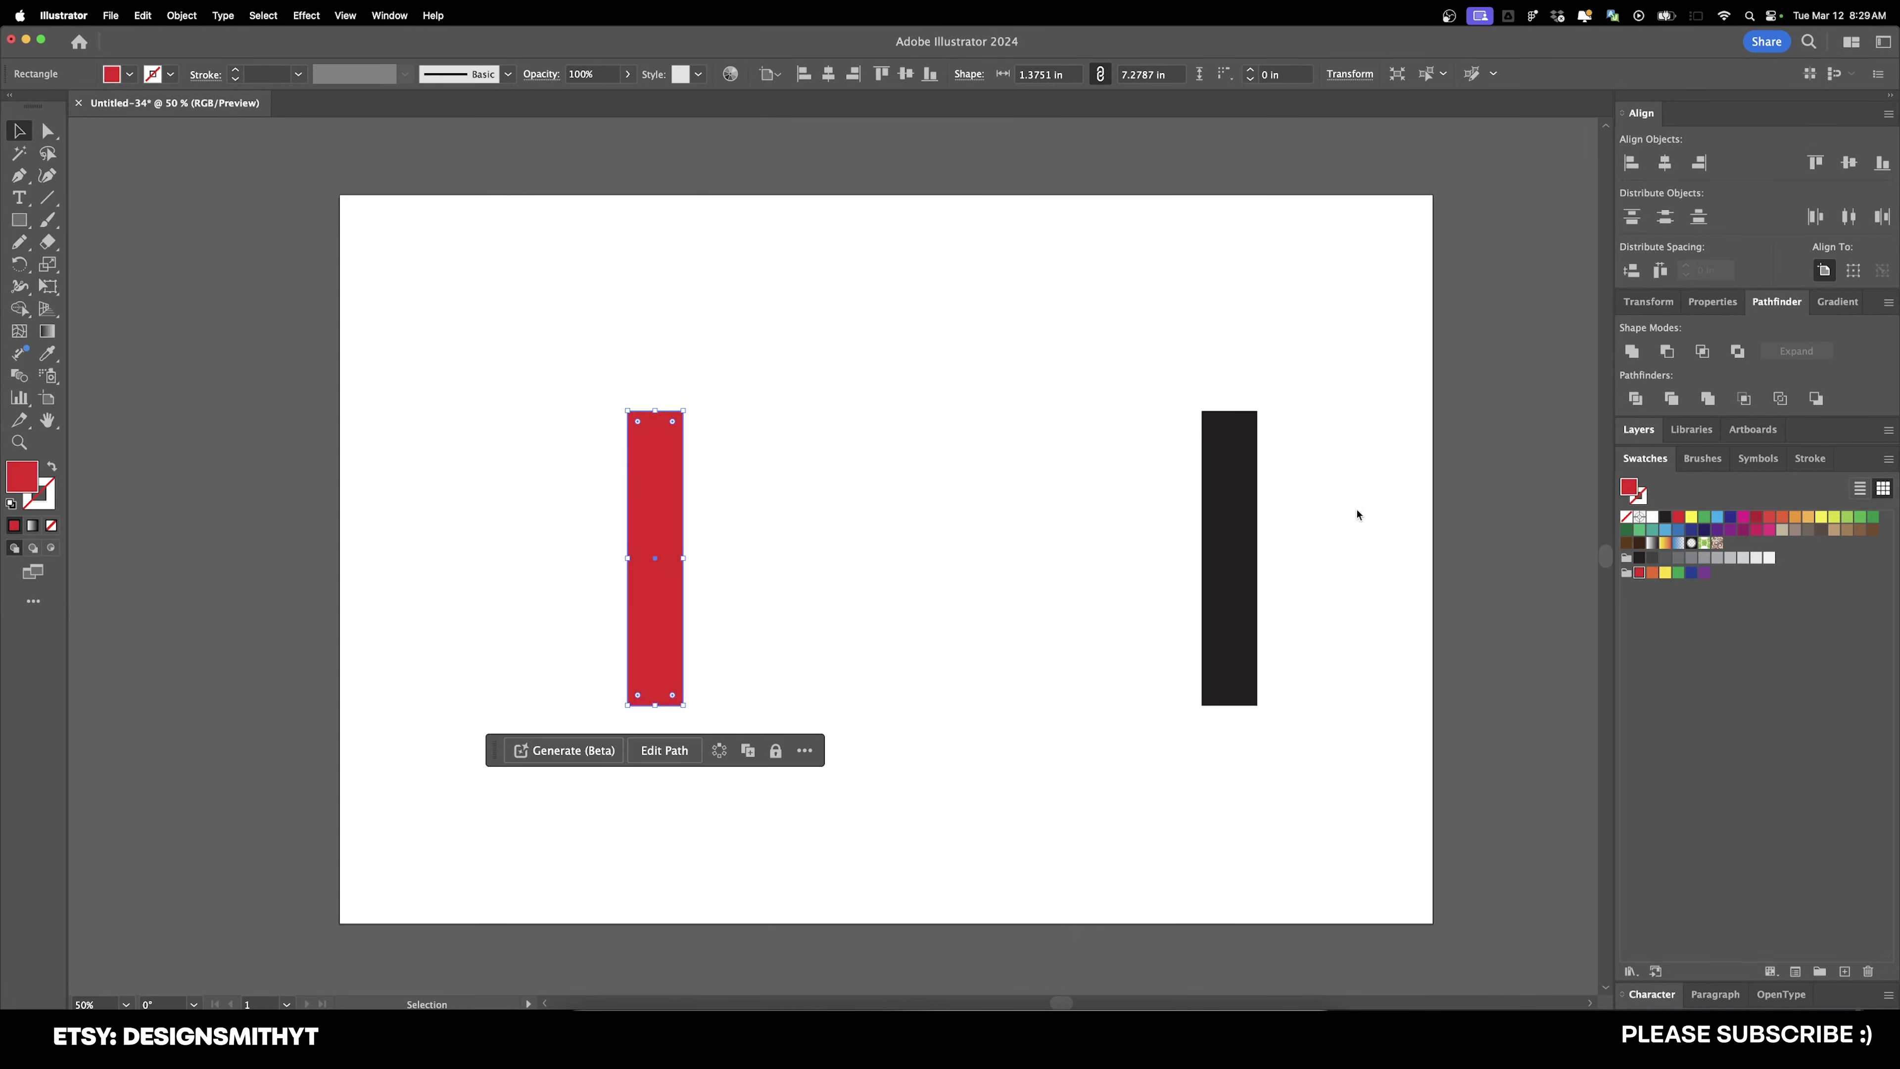
click(1253, 584)
click(1872, 517)
click(1537, 464)
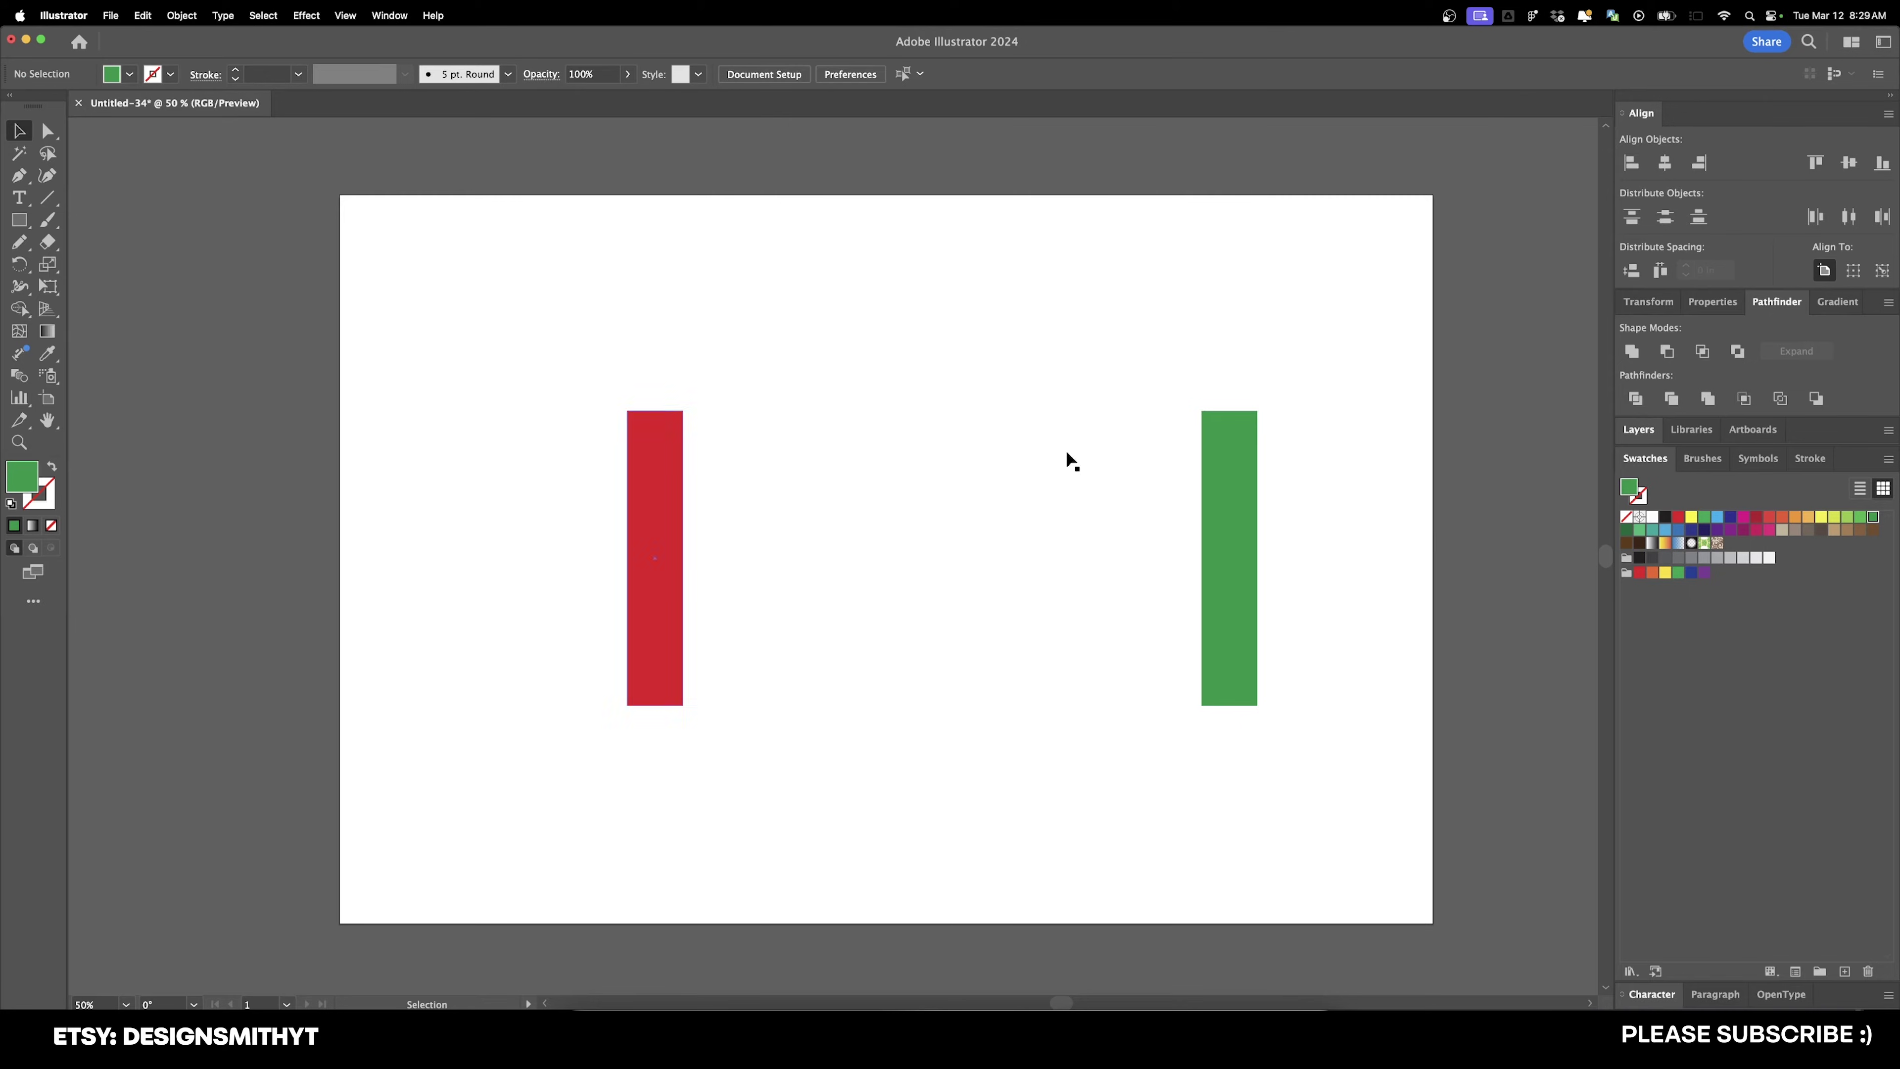
Step: Blend the red bar into the green bar and open Blend Options showing Smooth Color spacing
drag(1020, 599, 542, 690)
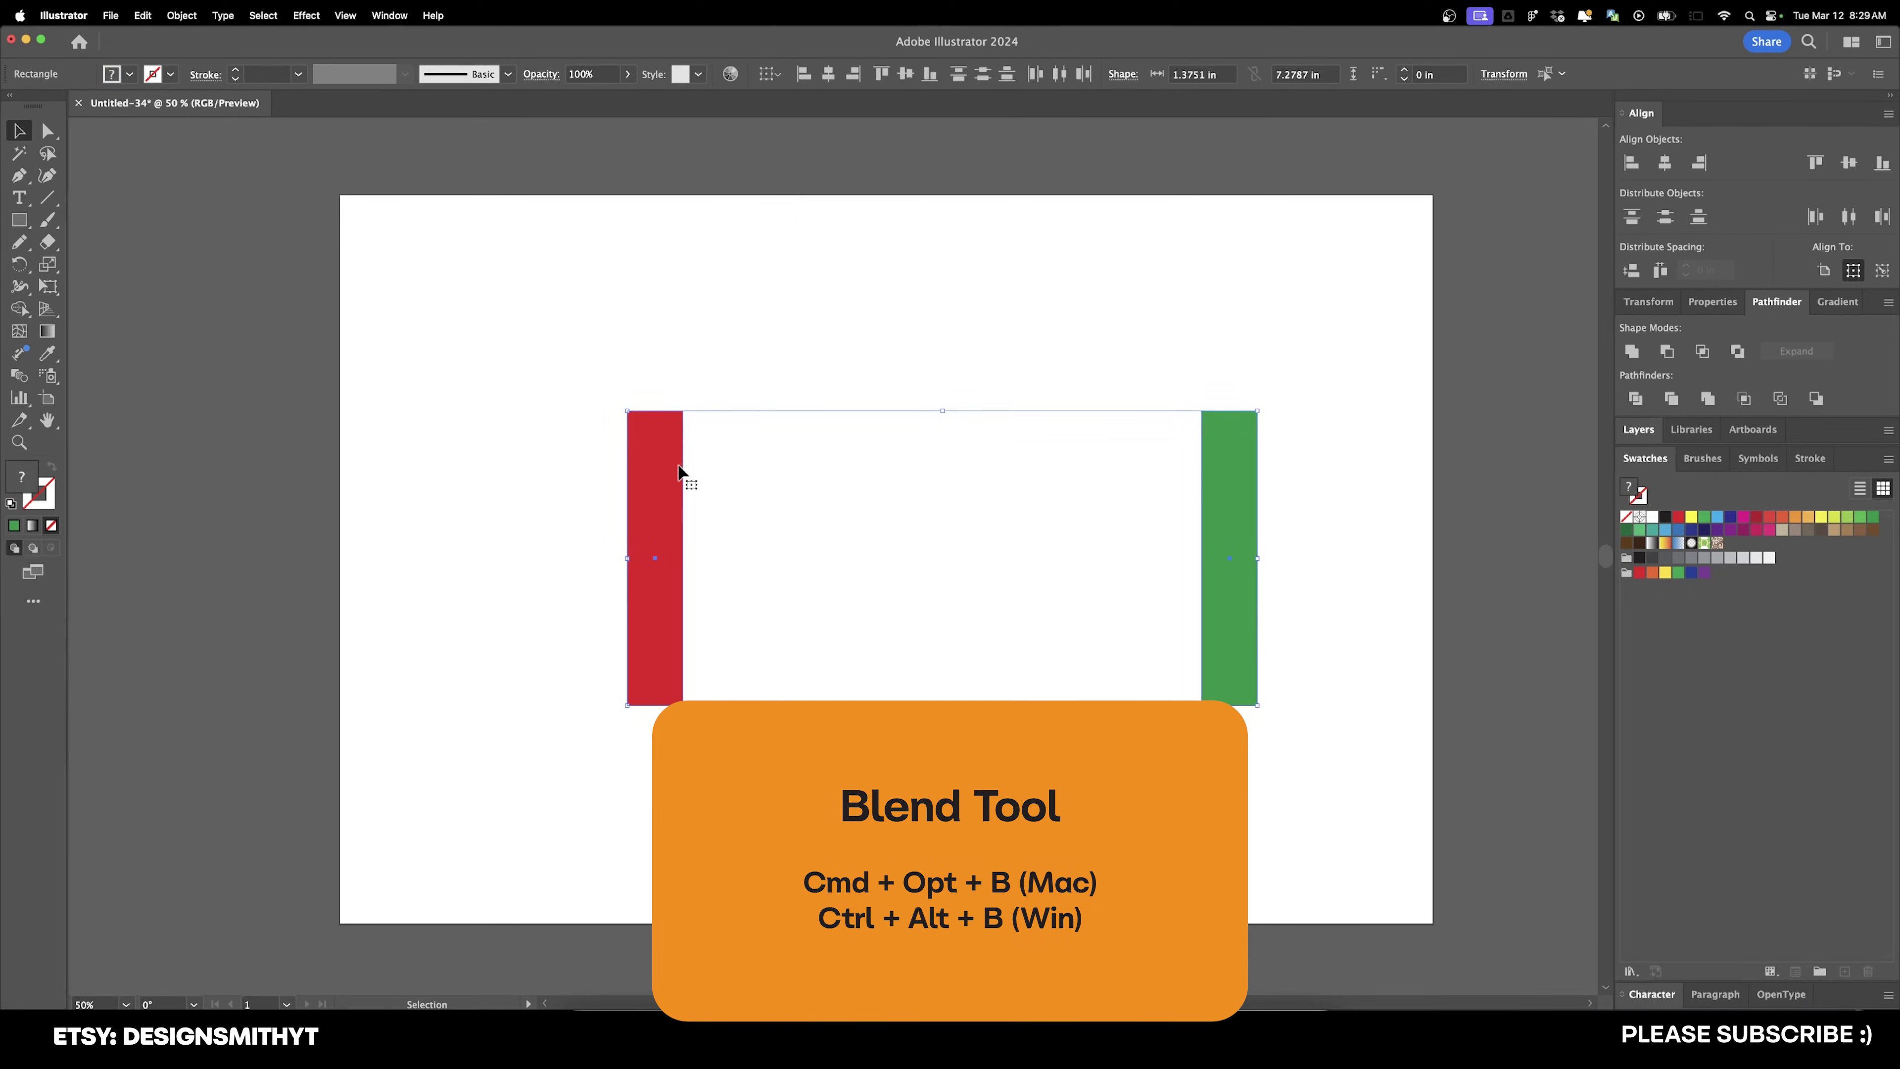
key(super+alt)
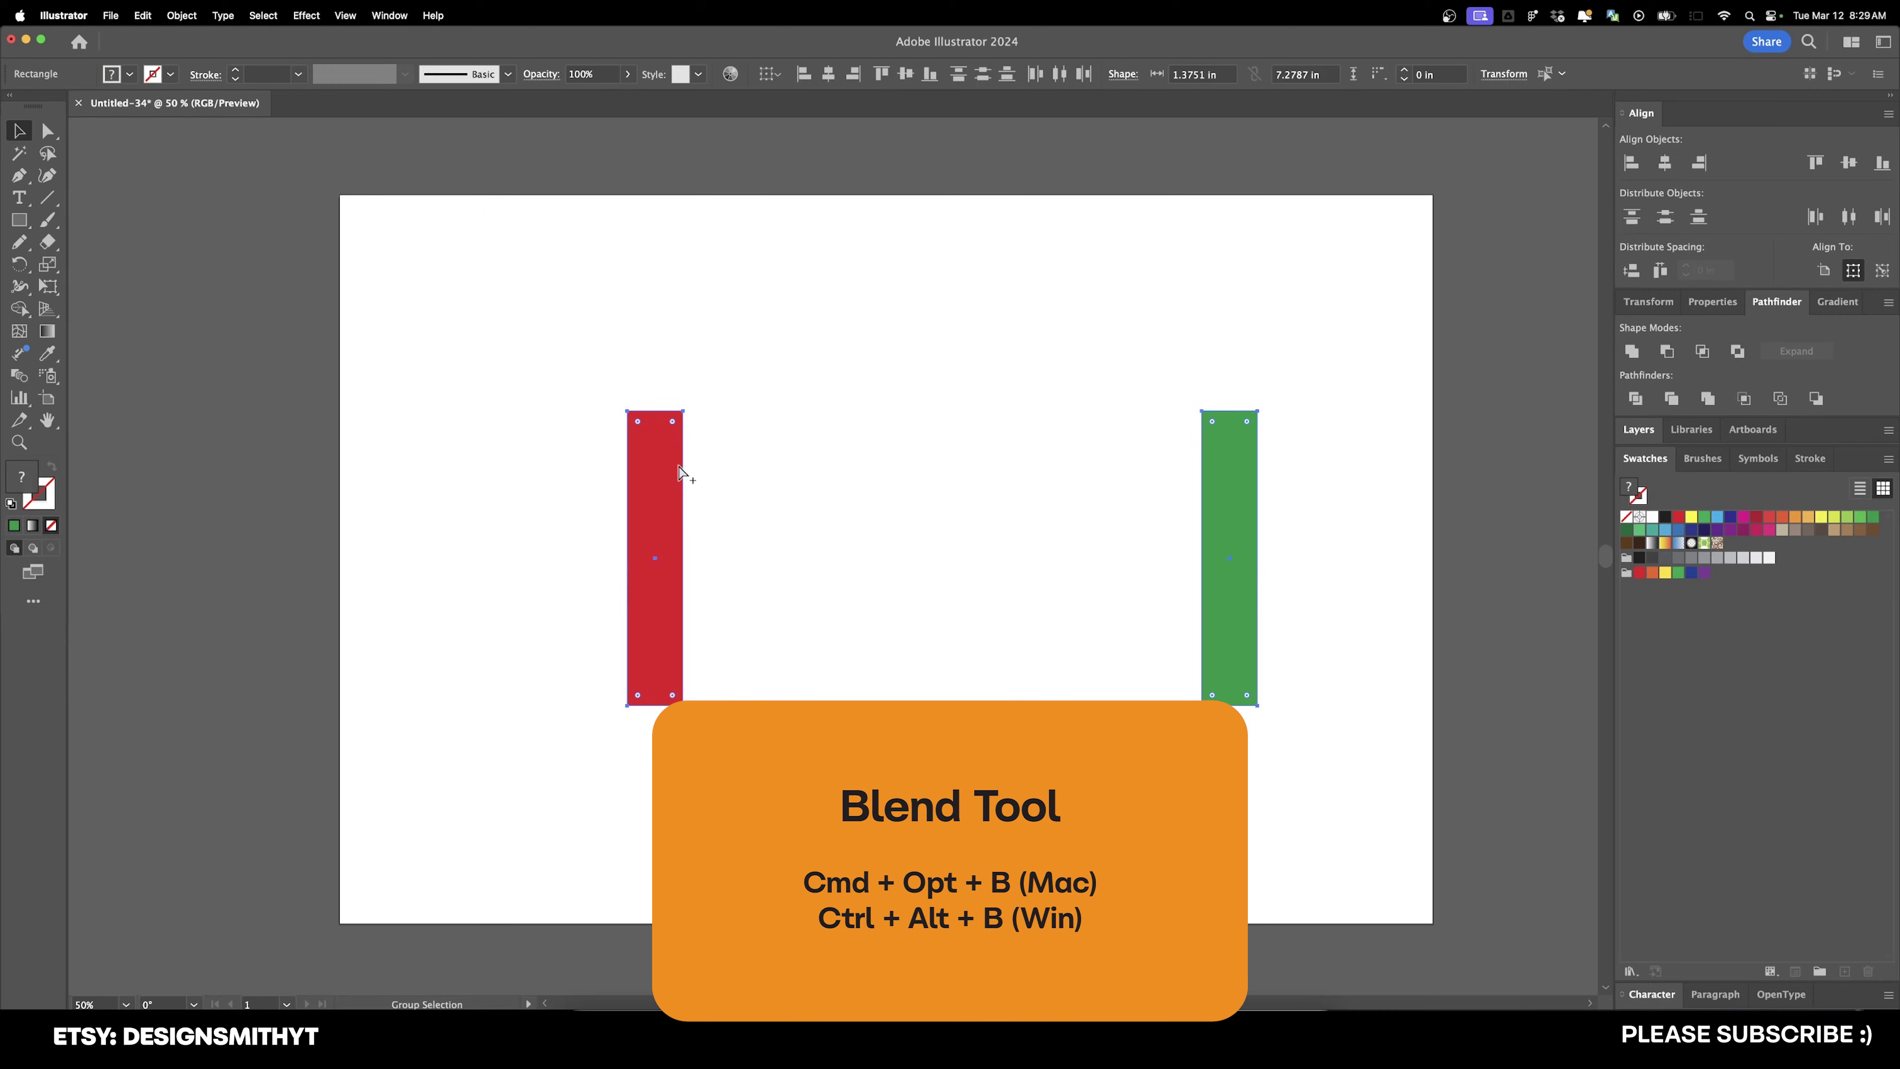
key(super+alt+b)
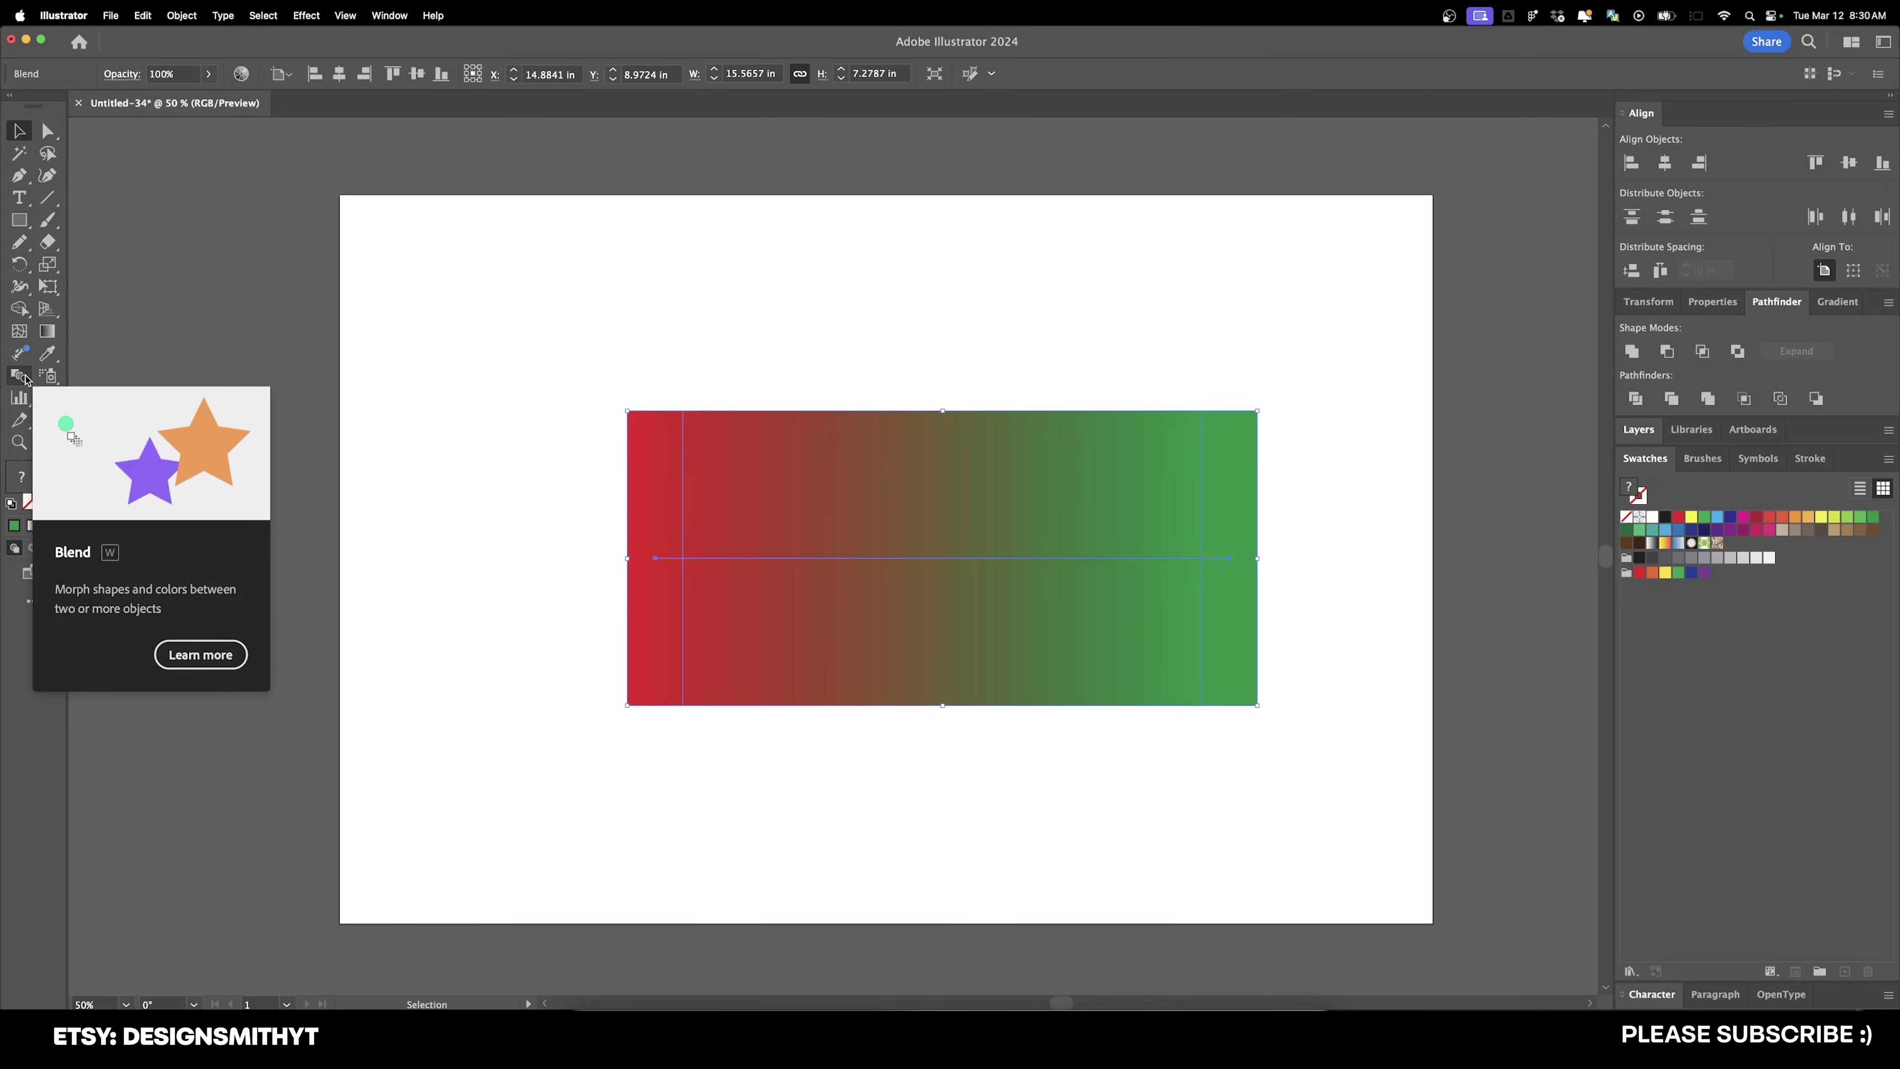
double_click(25, 377)
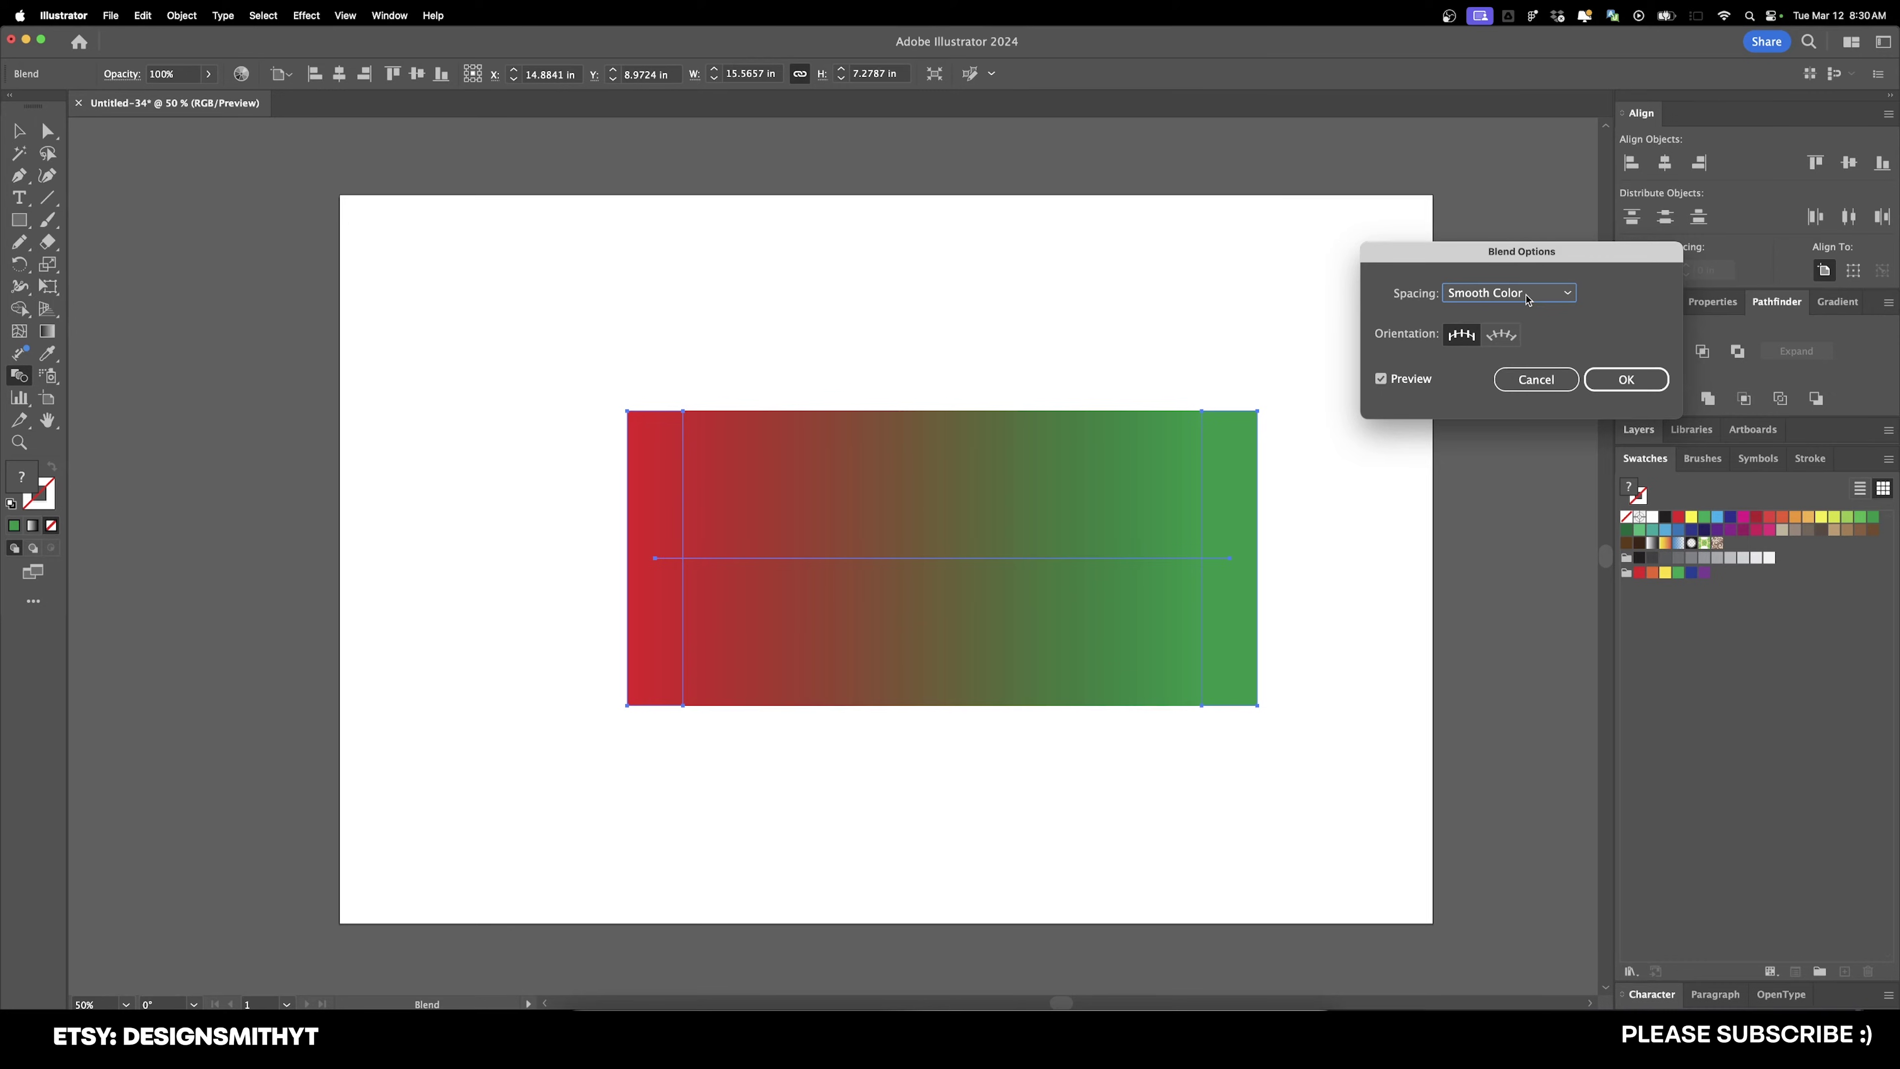
Step: Set the red-to-green blend's spacing to Specified Steps with a count of 8
click(1525, 298)
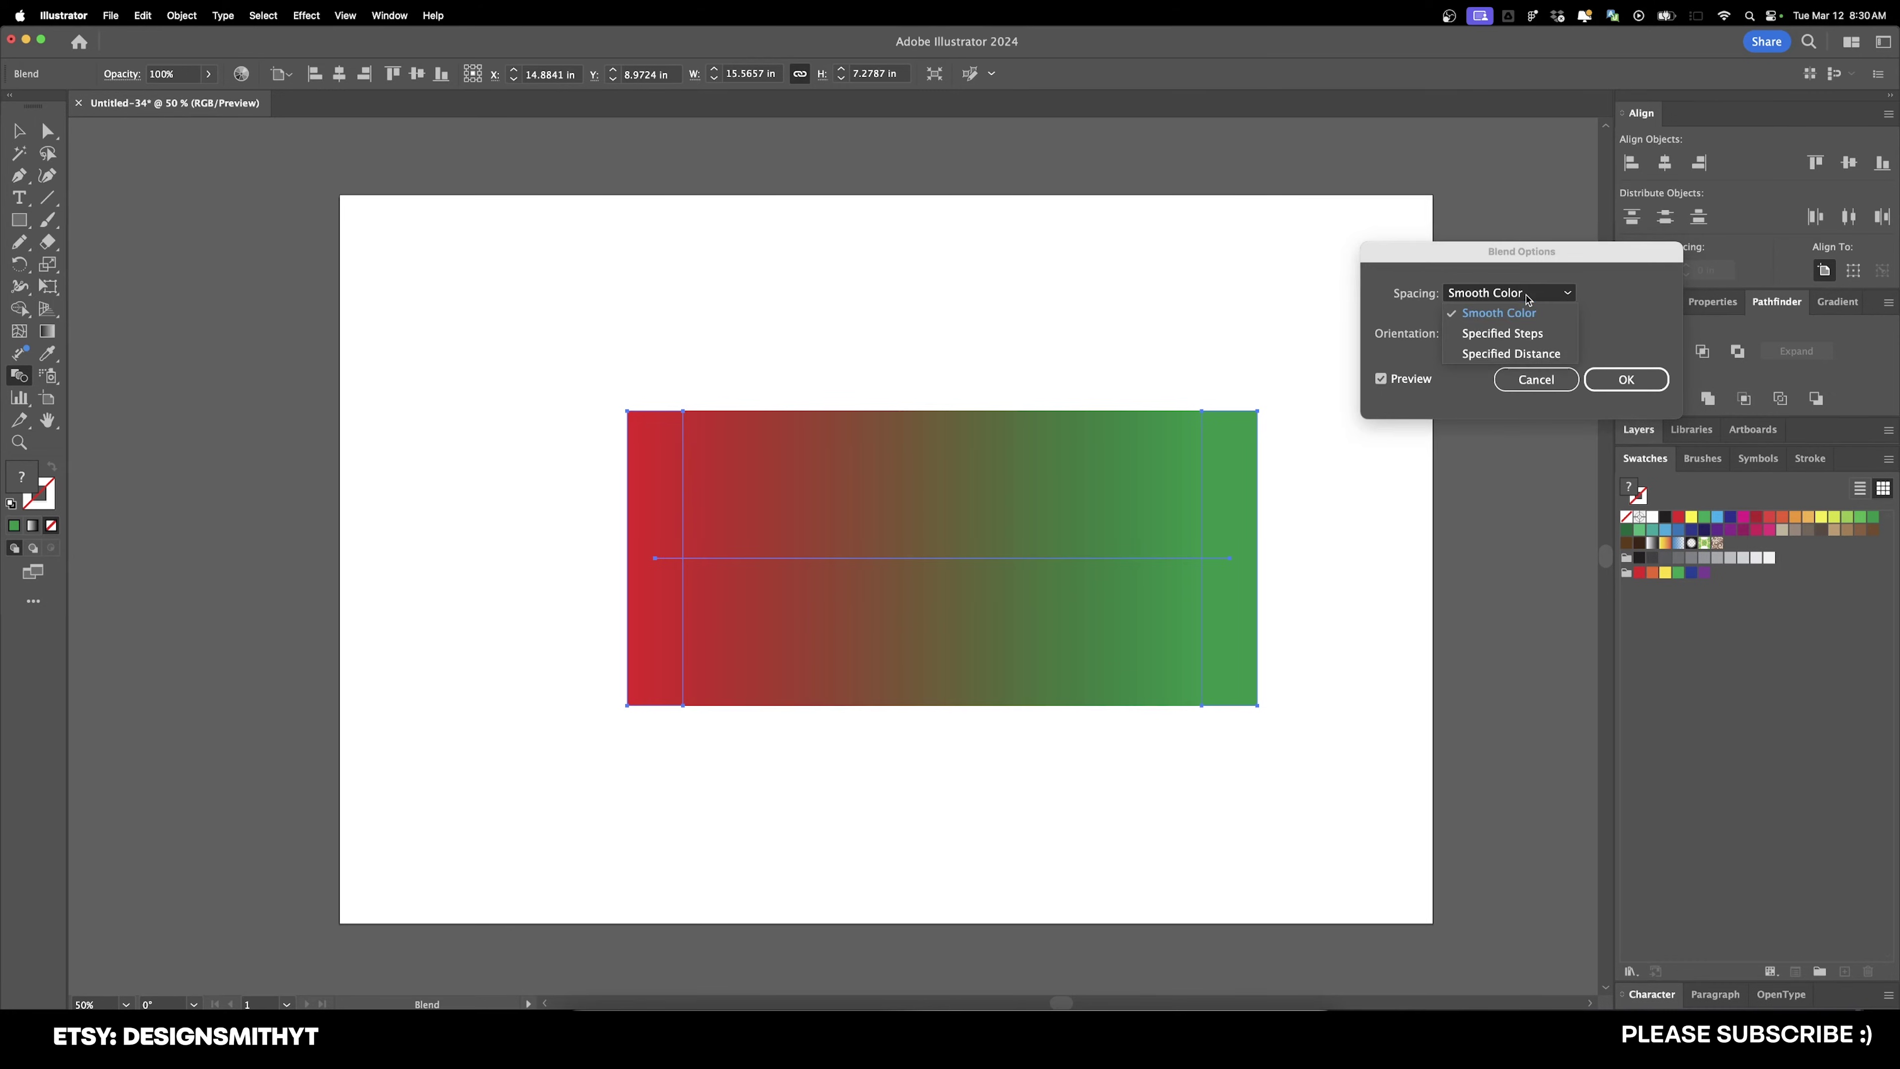
click(1531, 336)
click(1526, 293)
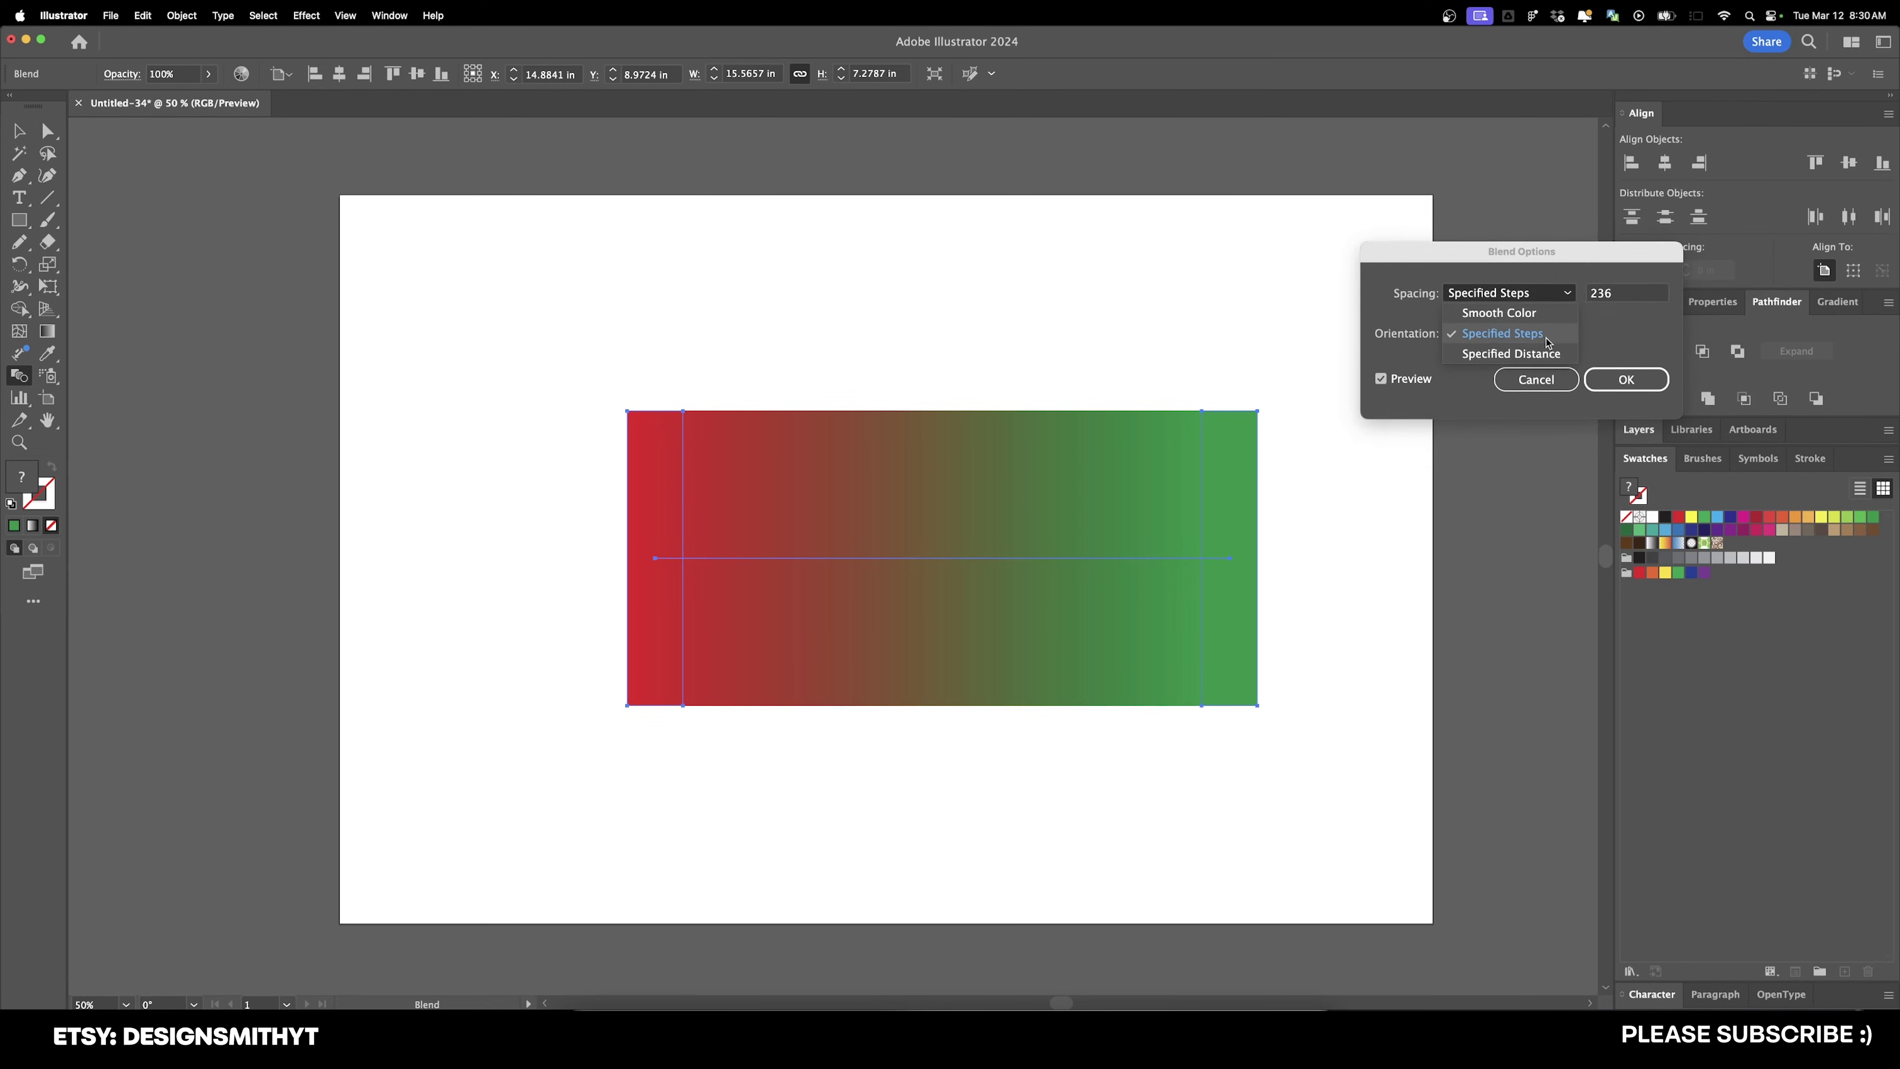
click(1547, 337)
click(1637, 294)
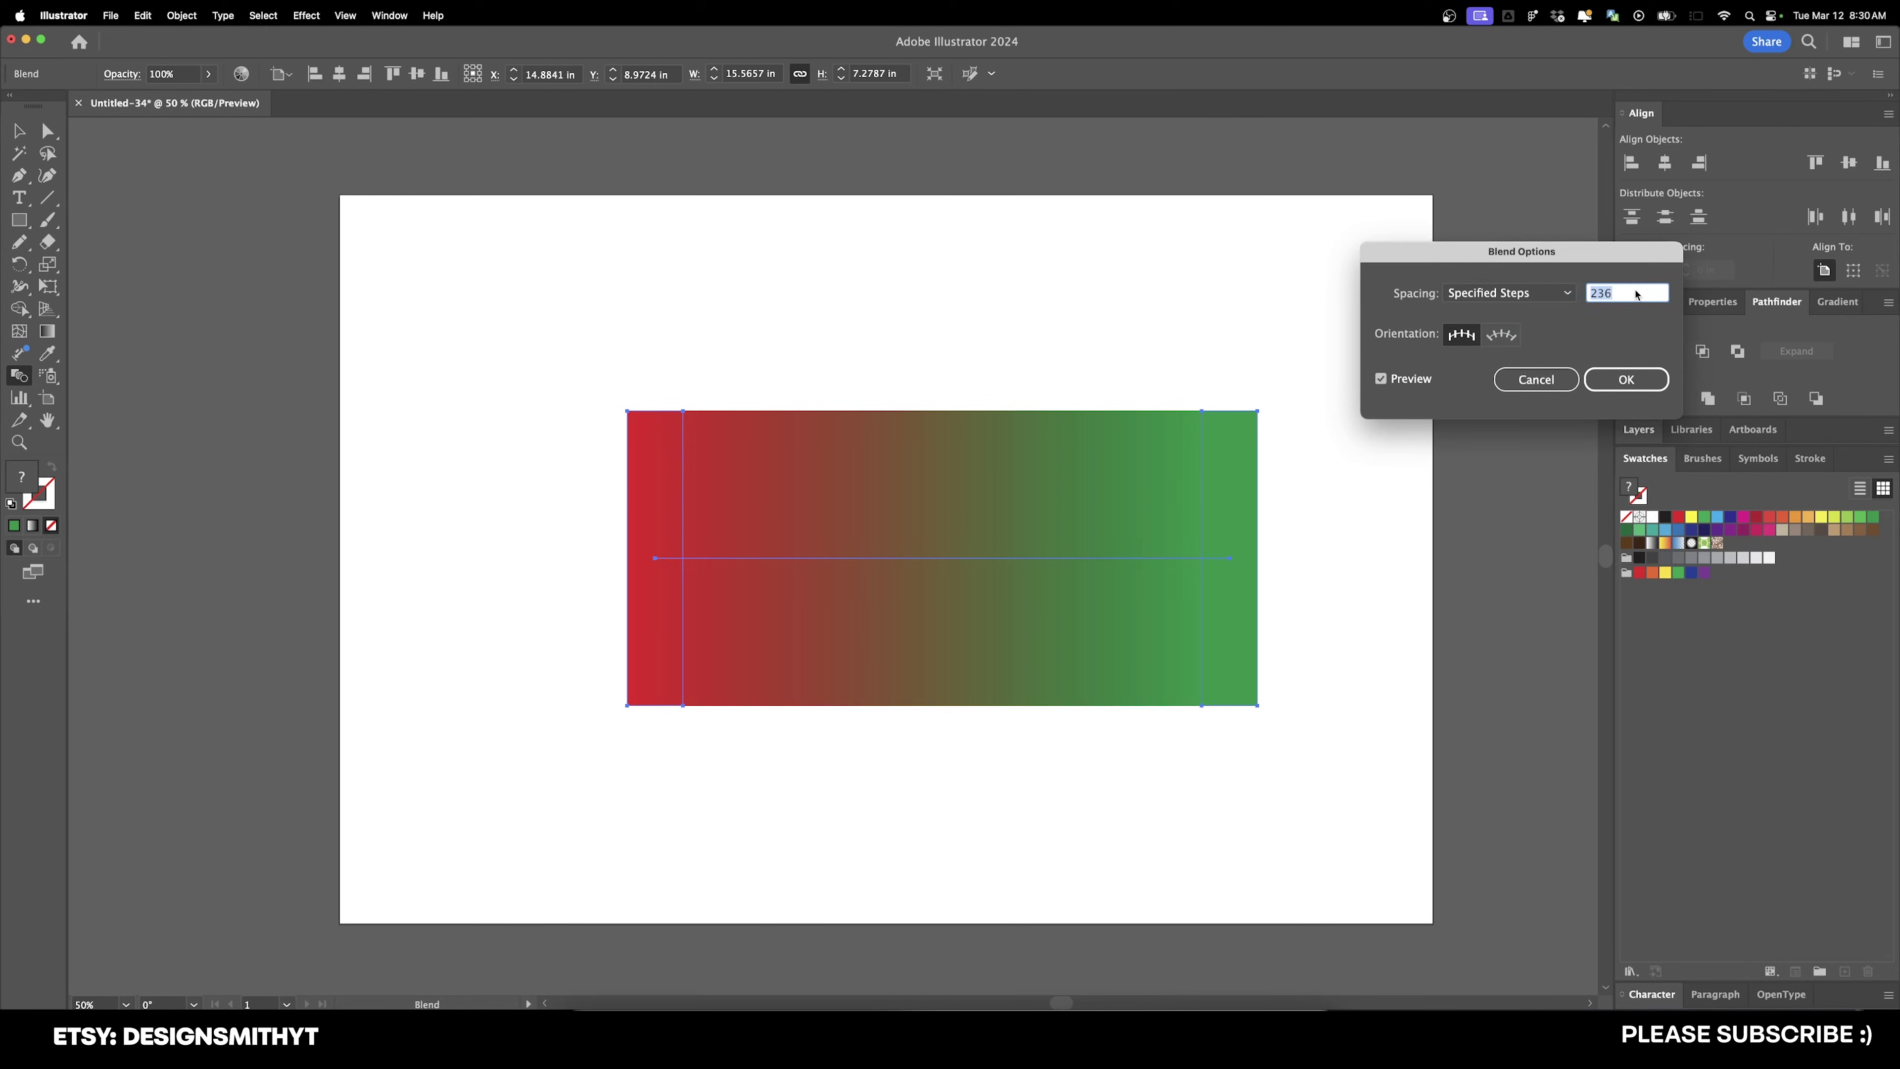
text(10)
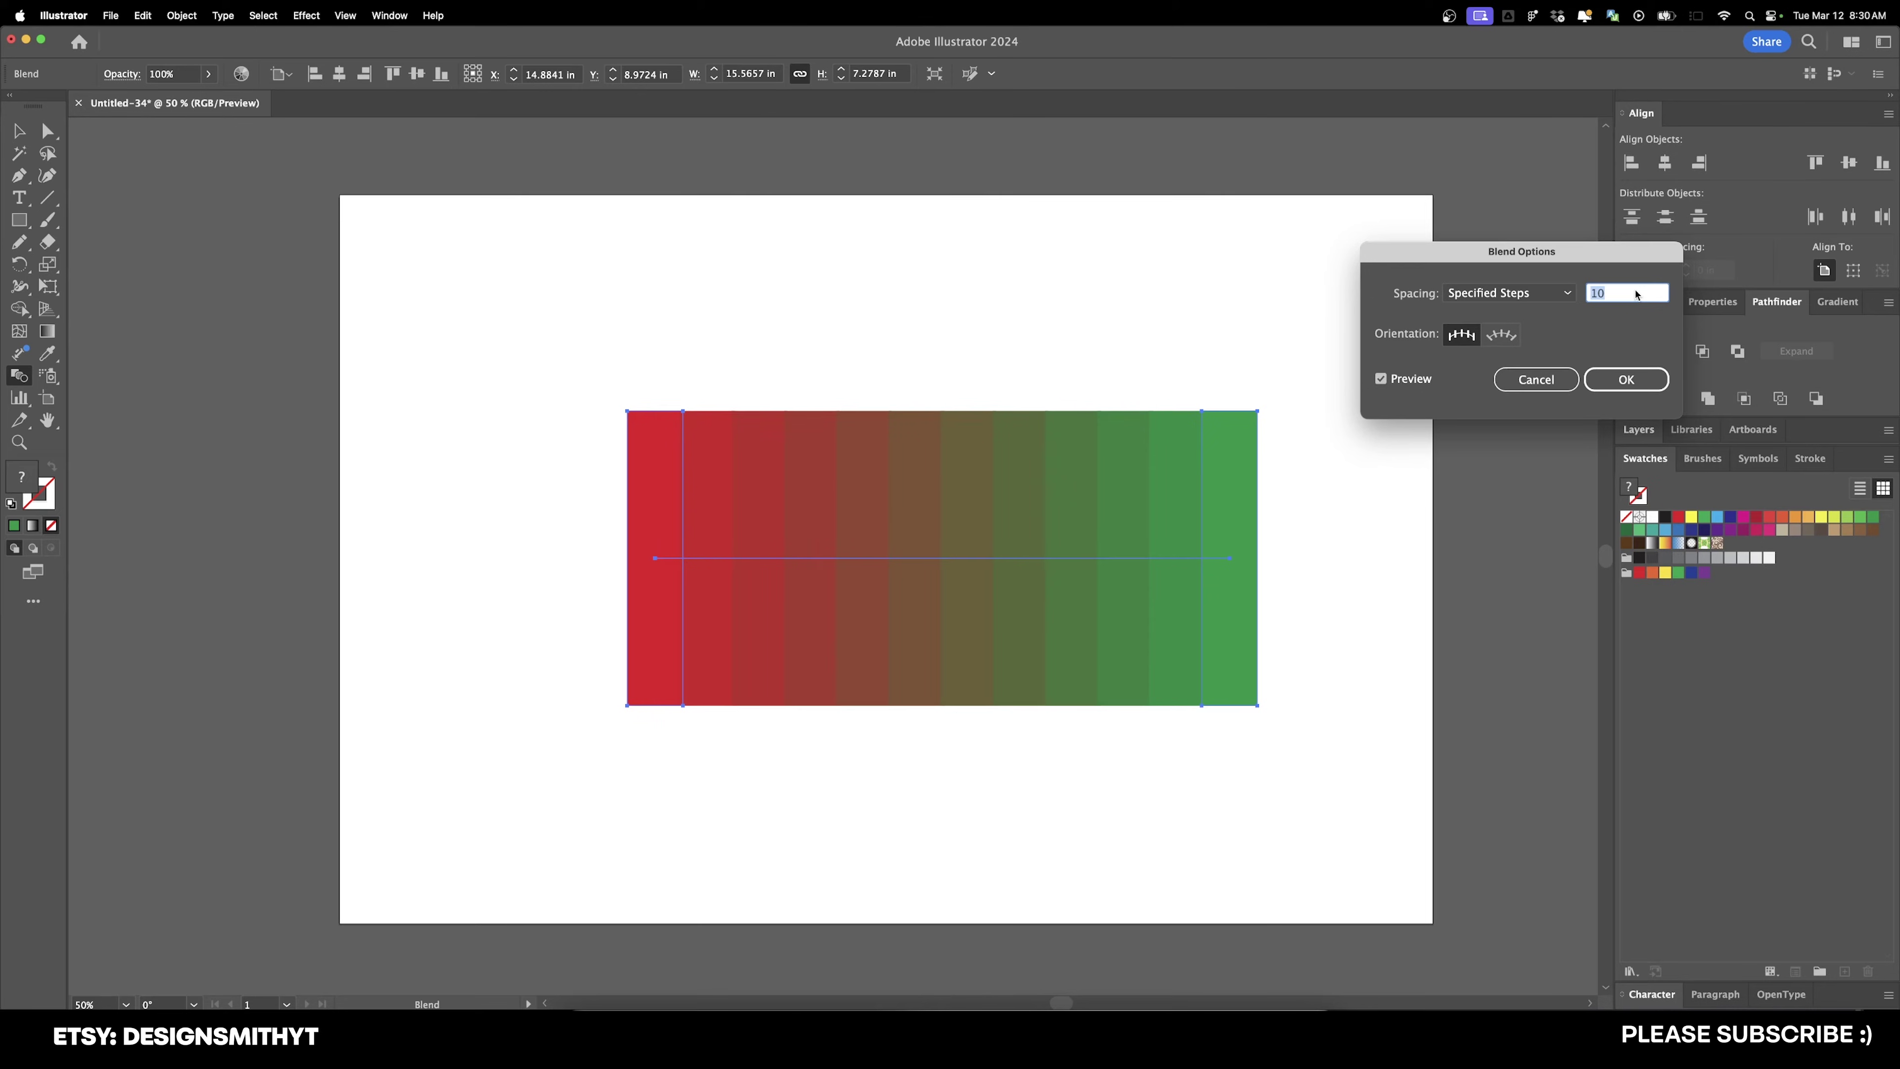
text(8)
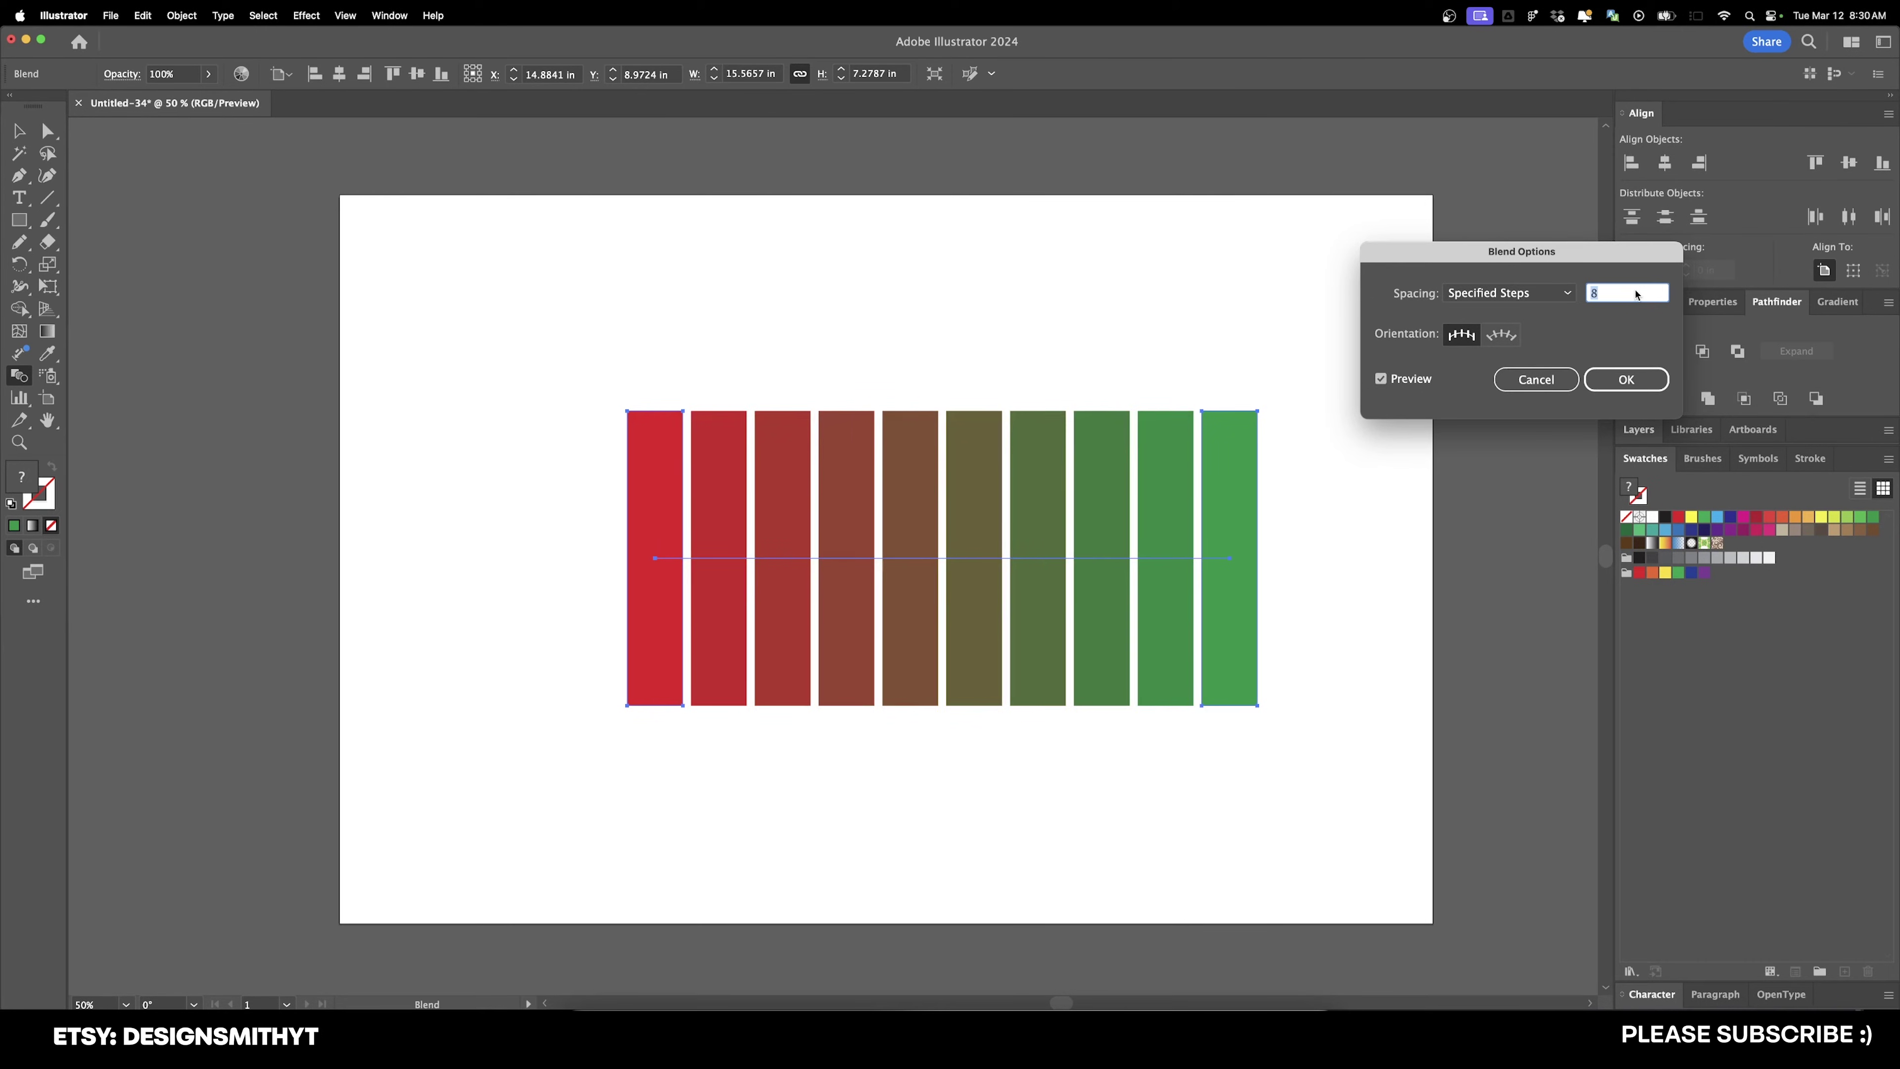
key(Up)
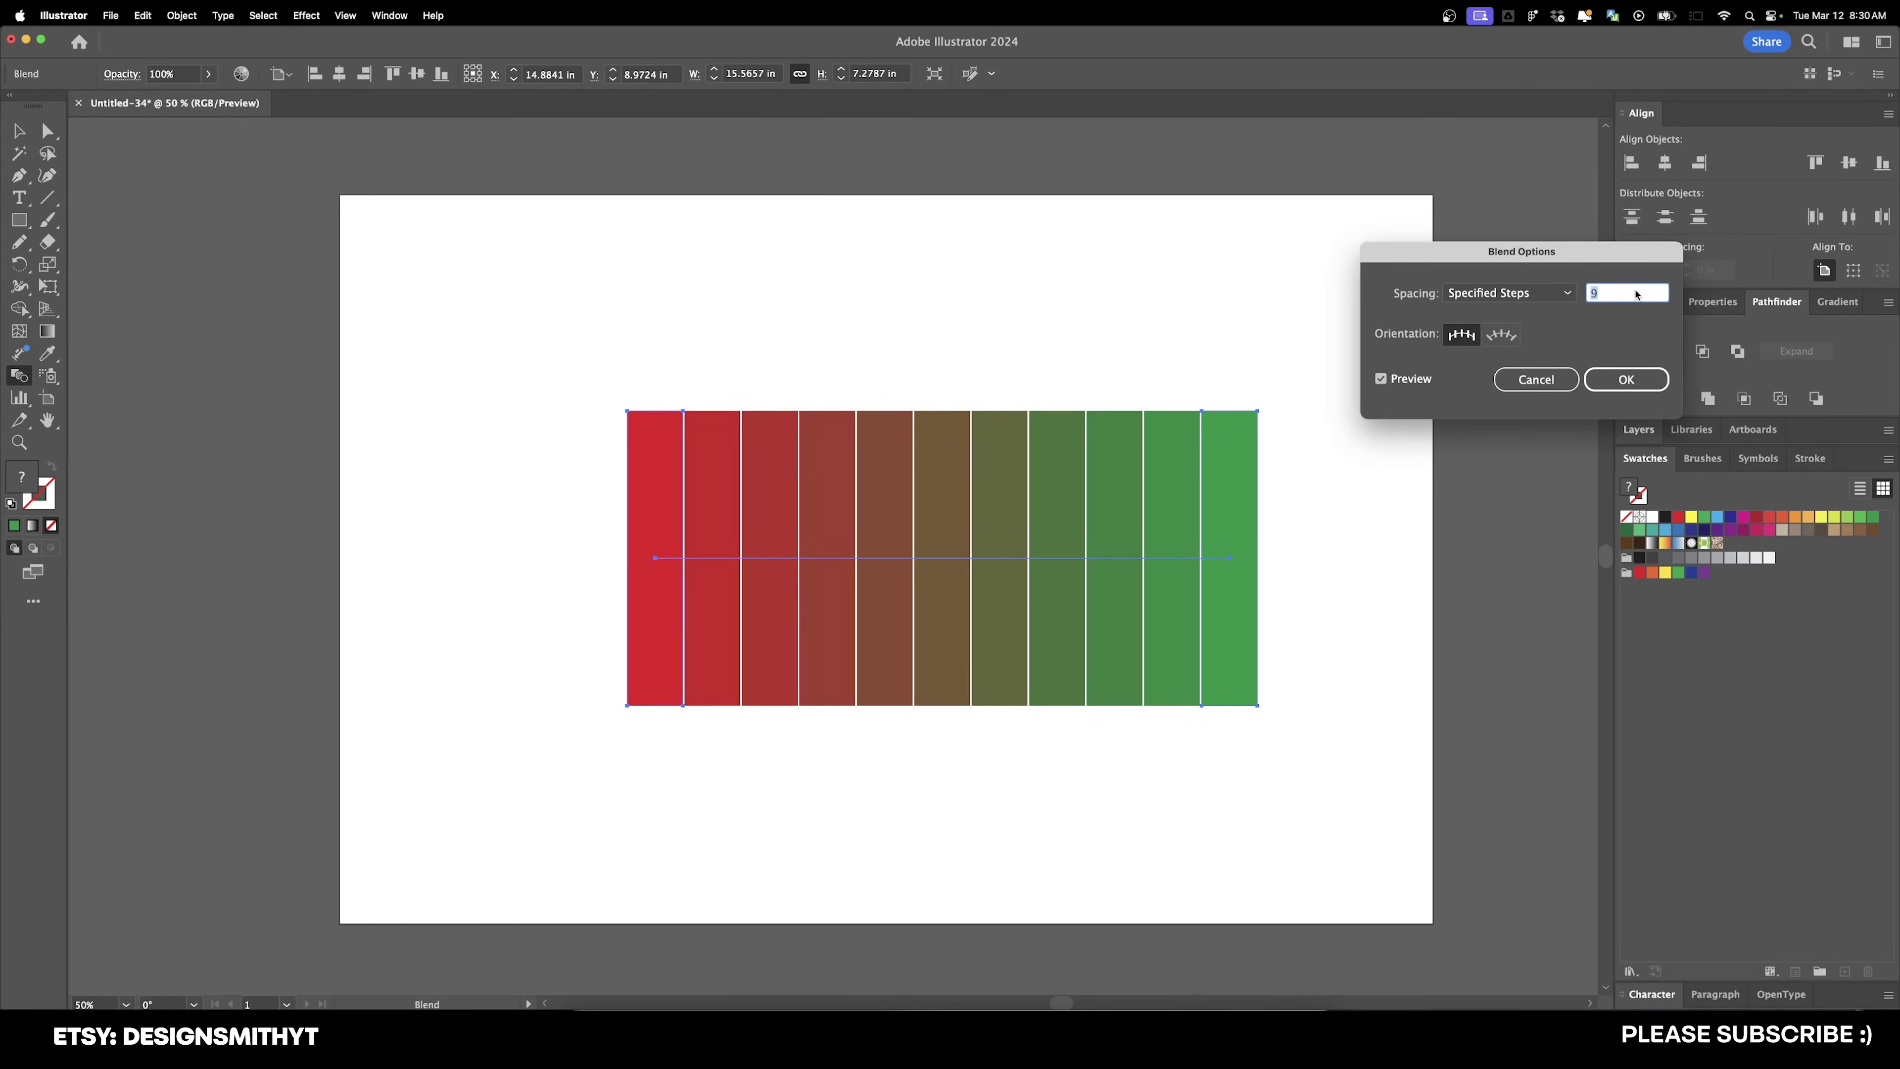
key(Down)
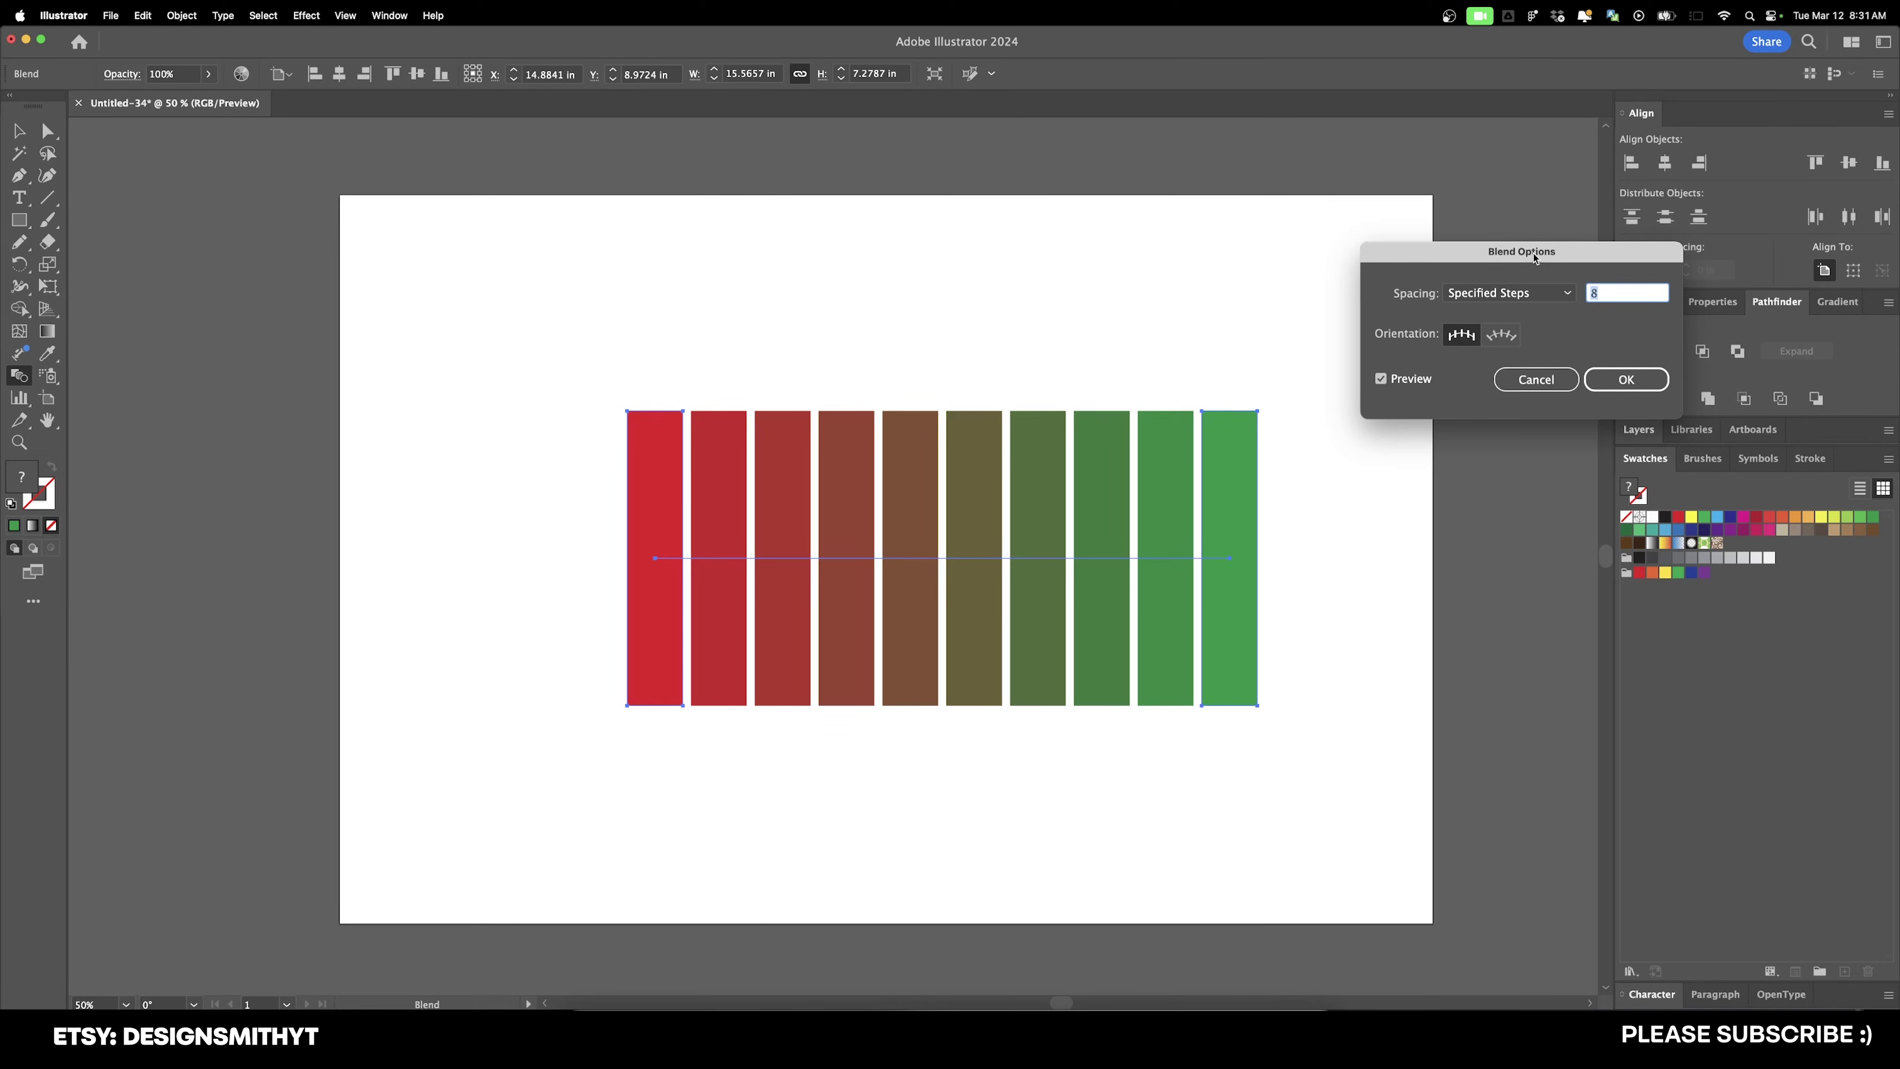
click(1626, 379)
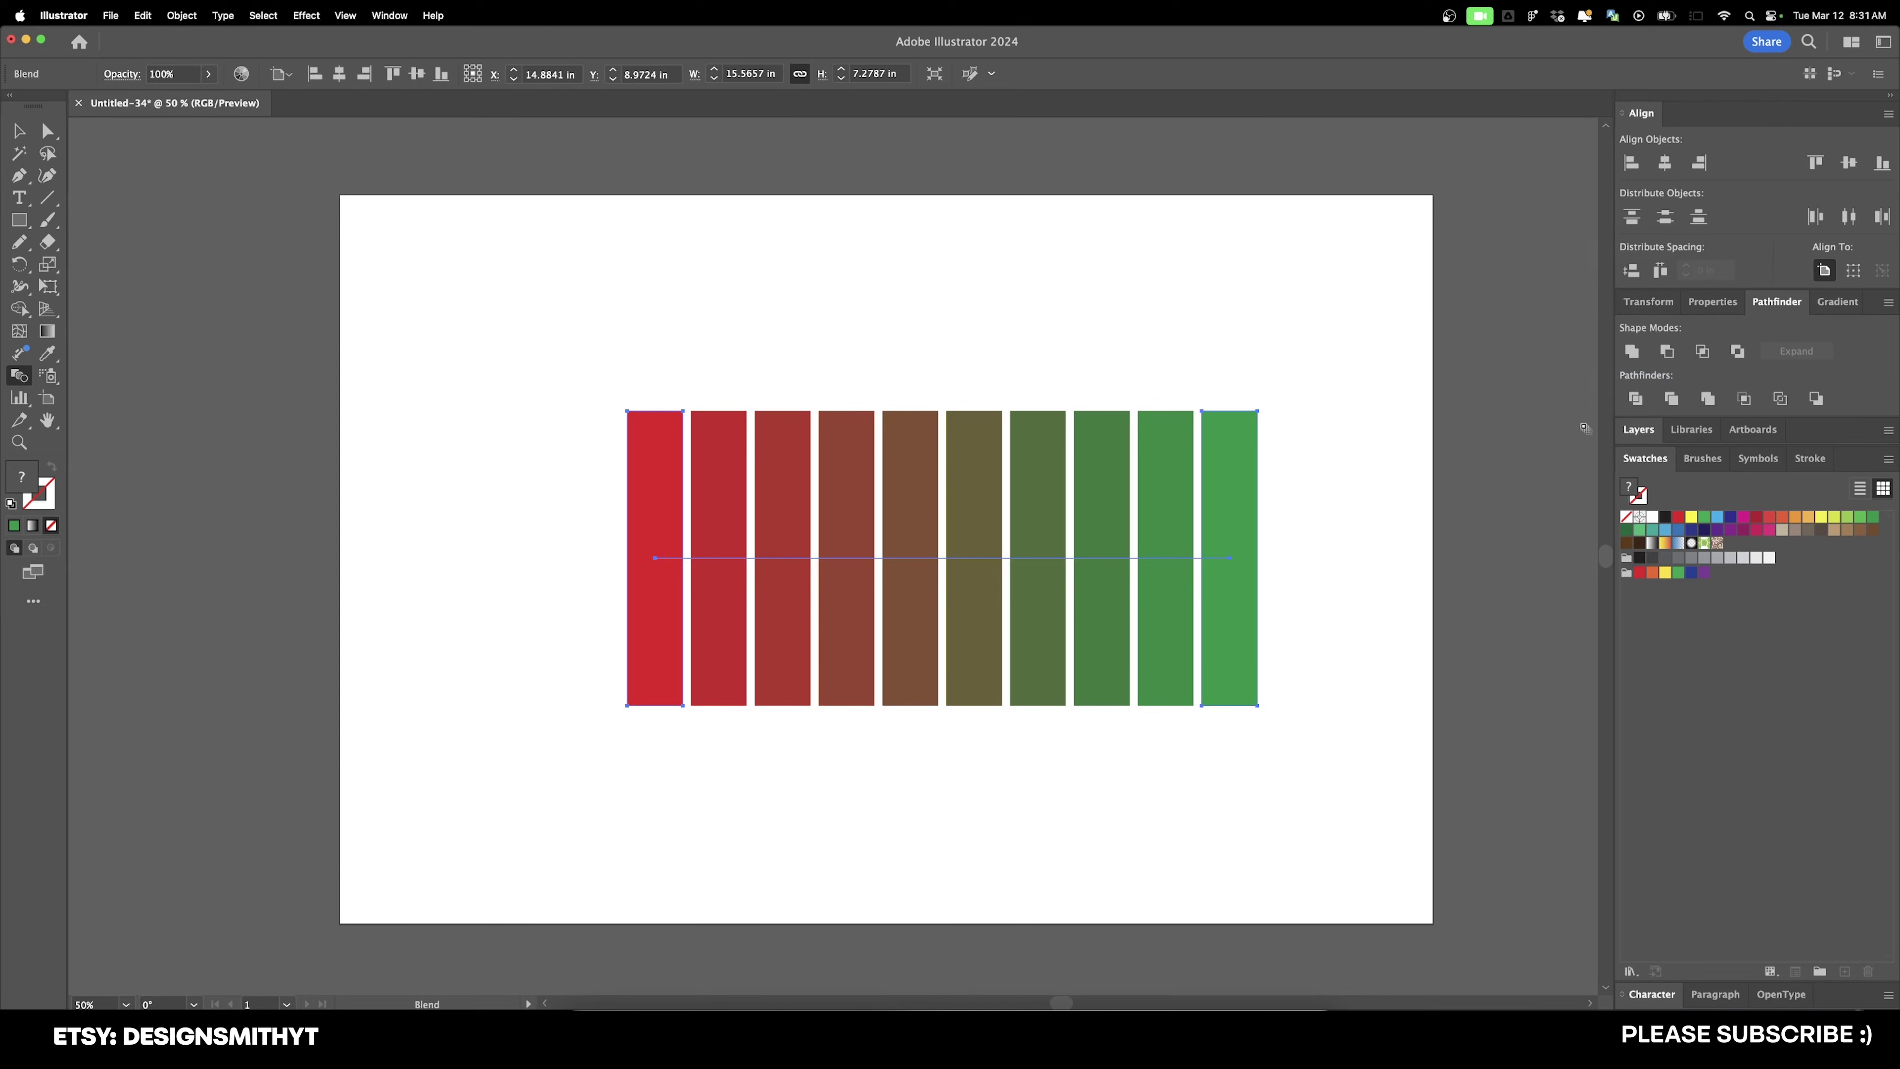
Step: Select only the rightmost green bar inside the blend and fill it with yellow
key(v)
click(1341, 585)
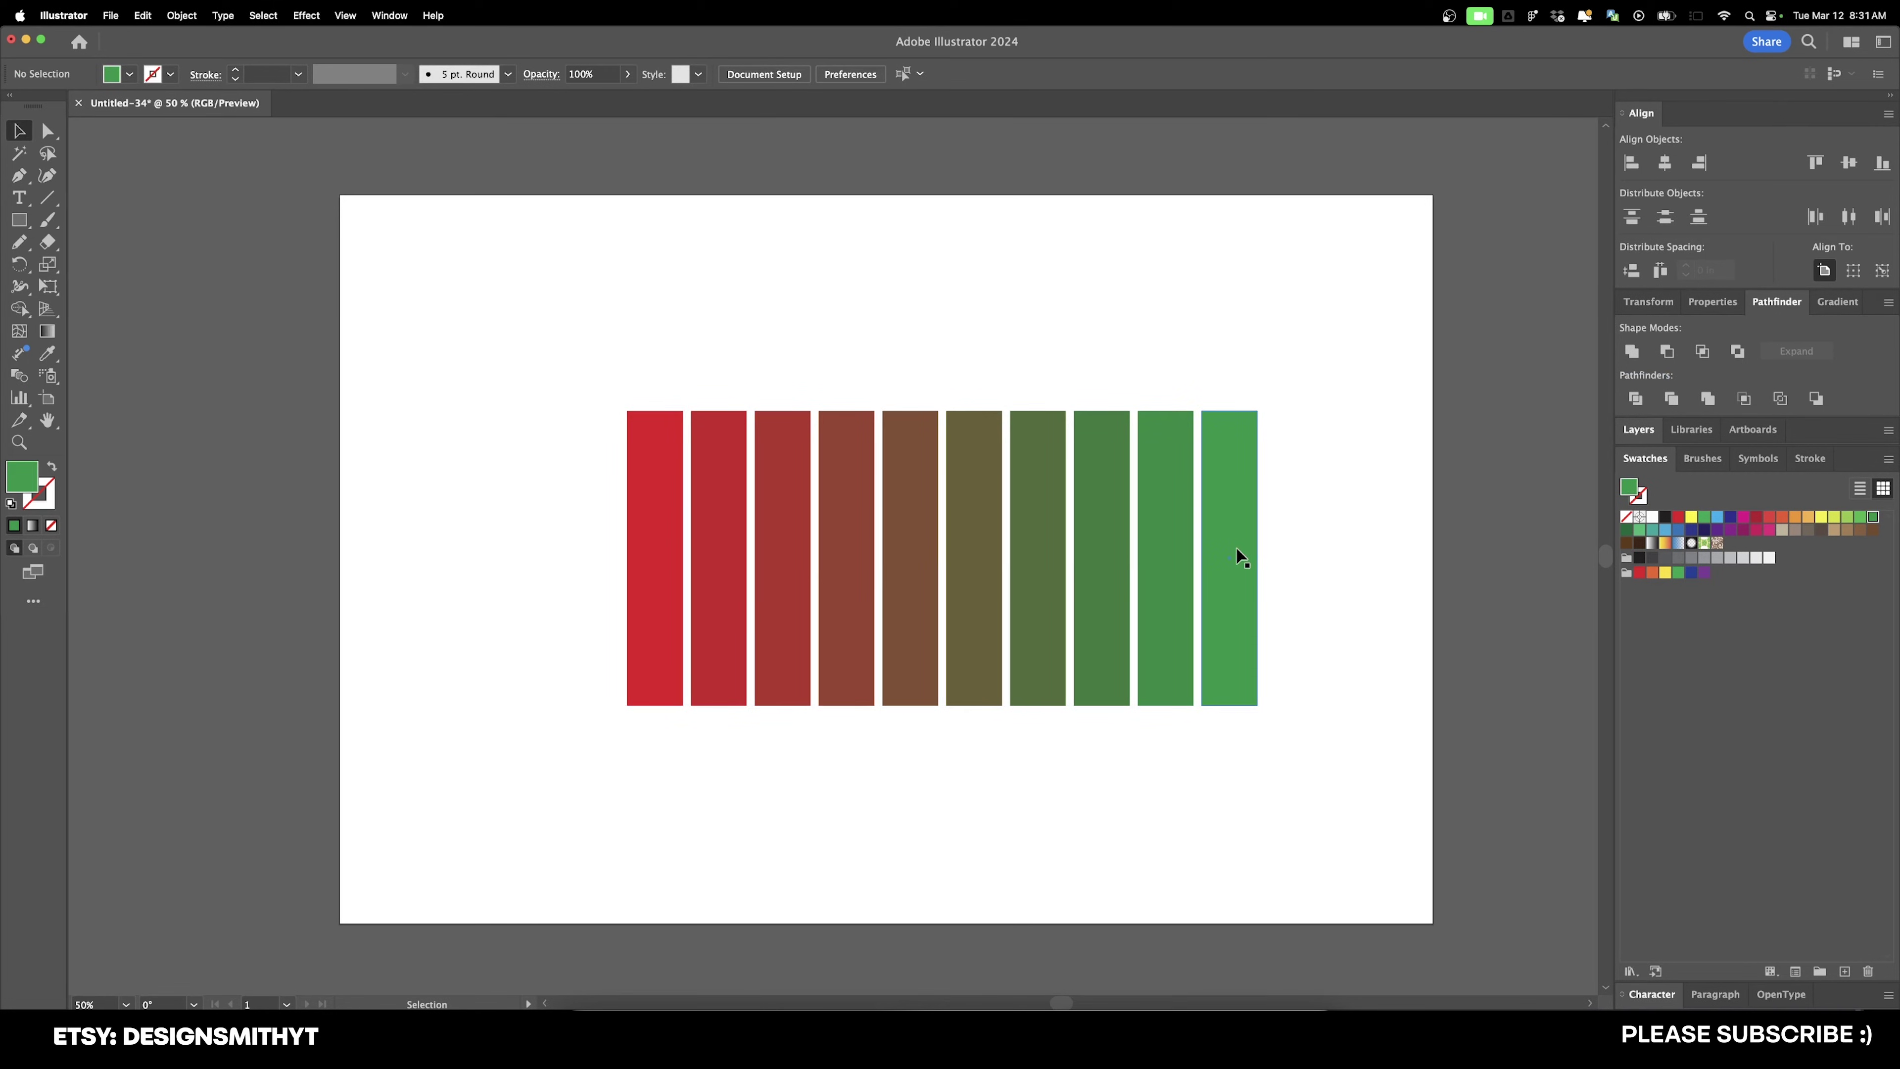
key(a)
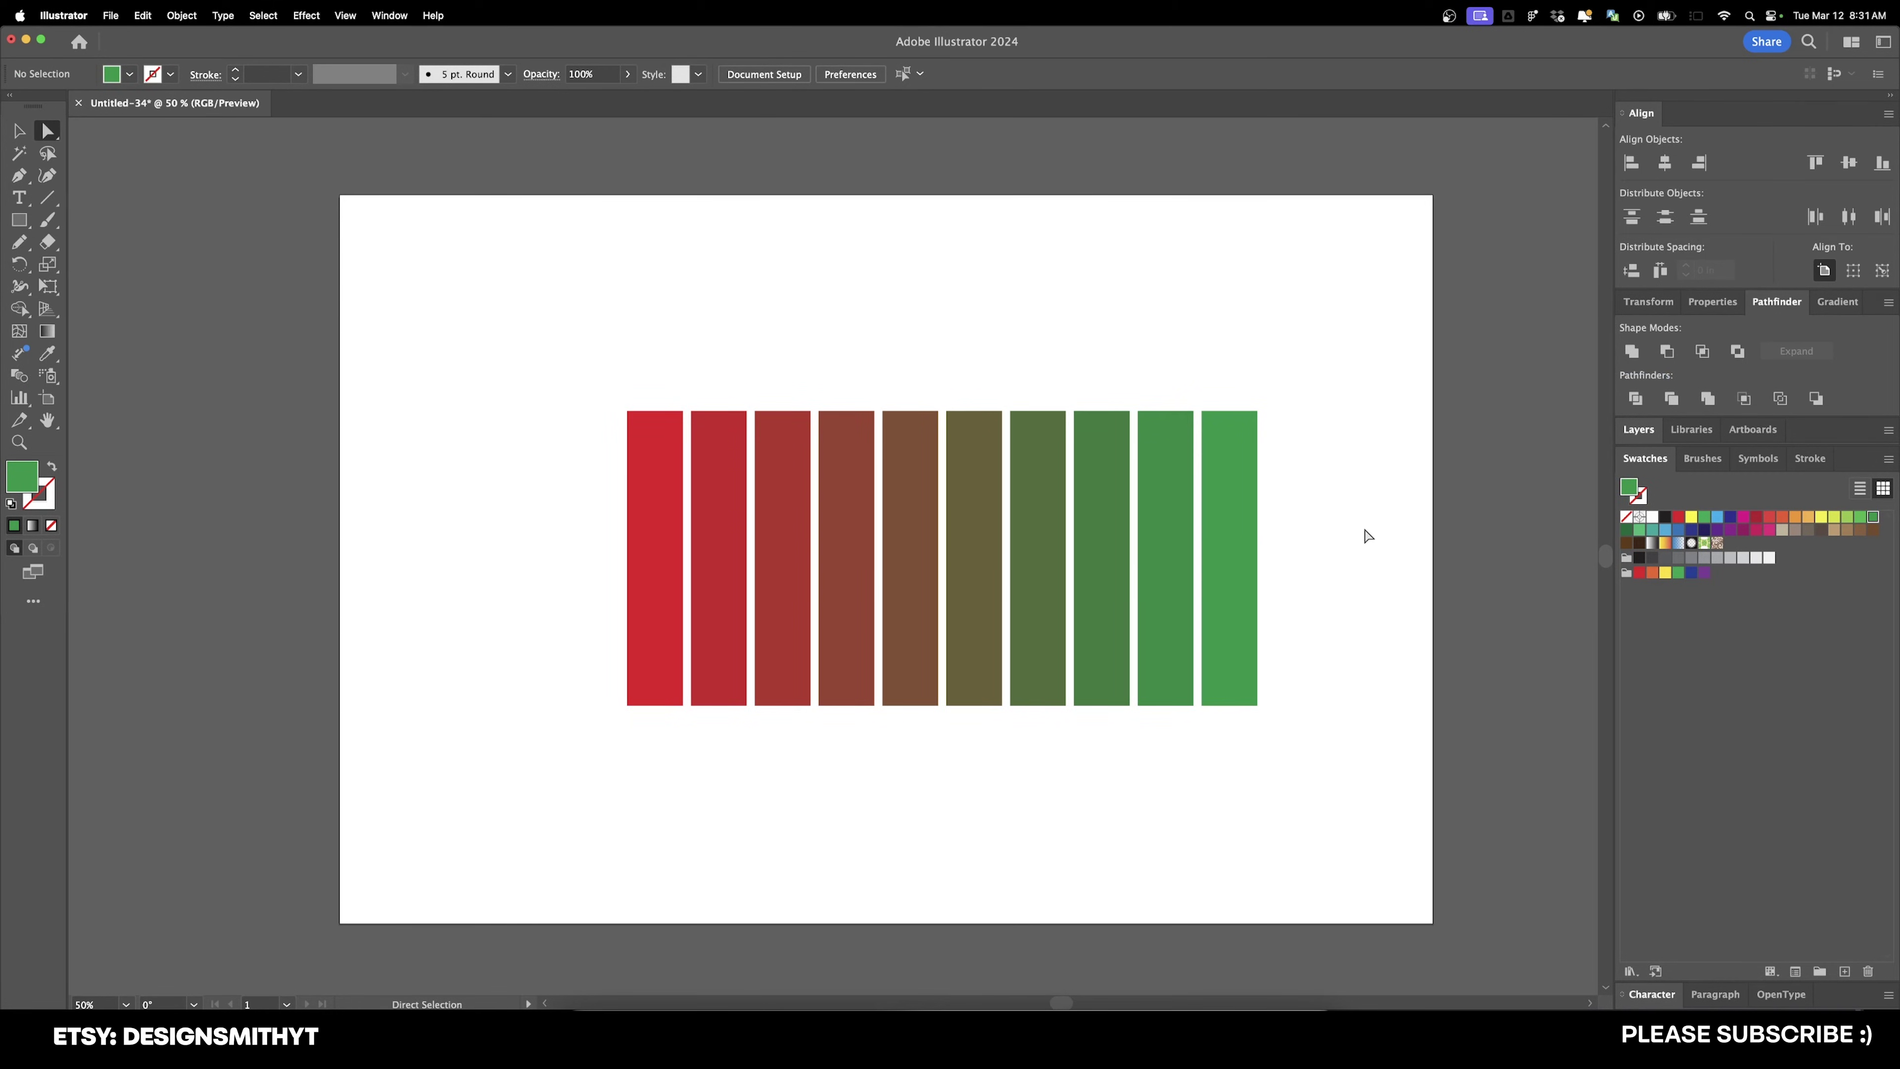
click(1251, 543)
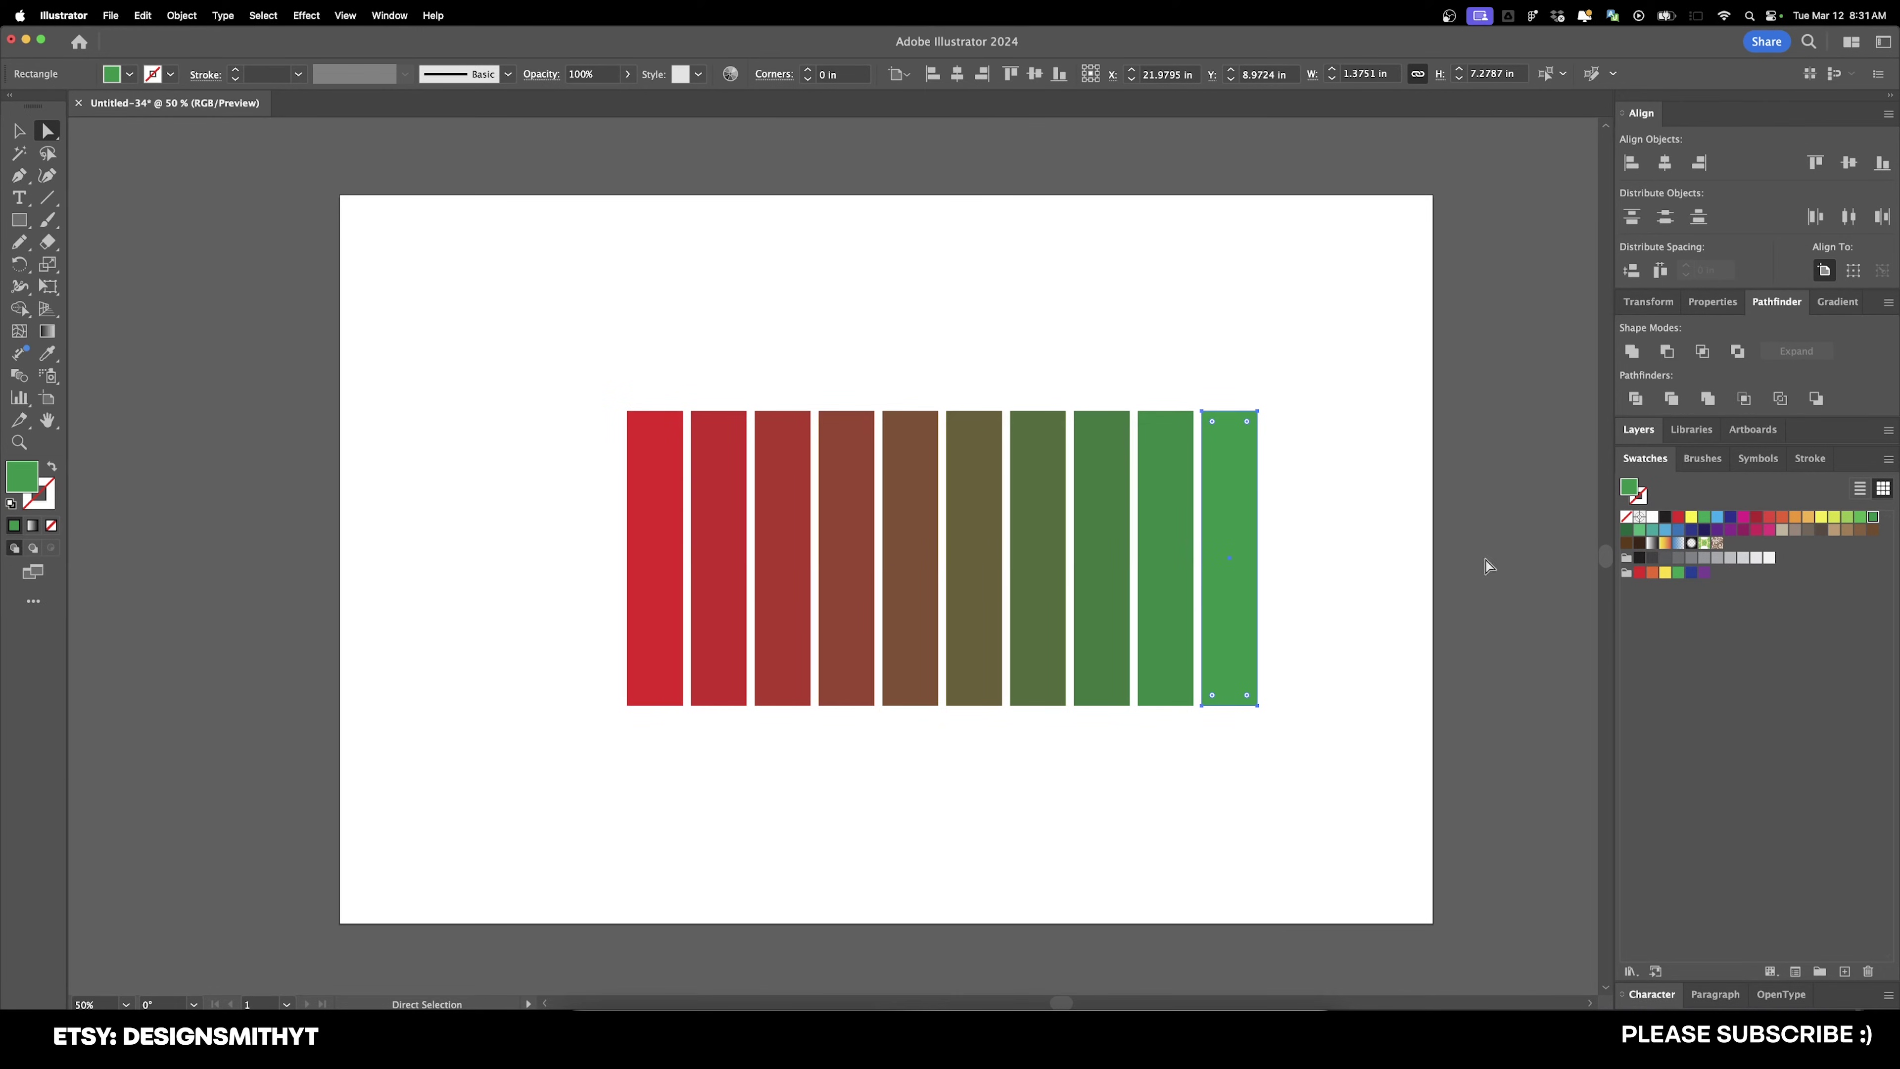
click(1664, 573)
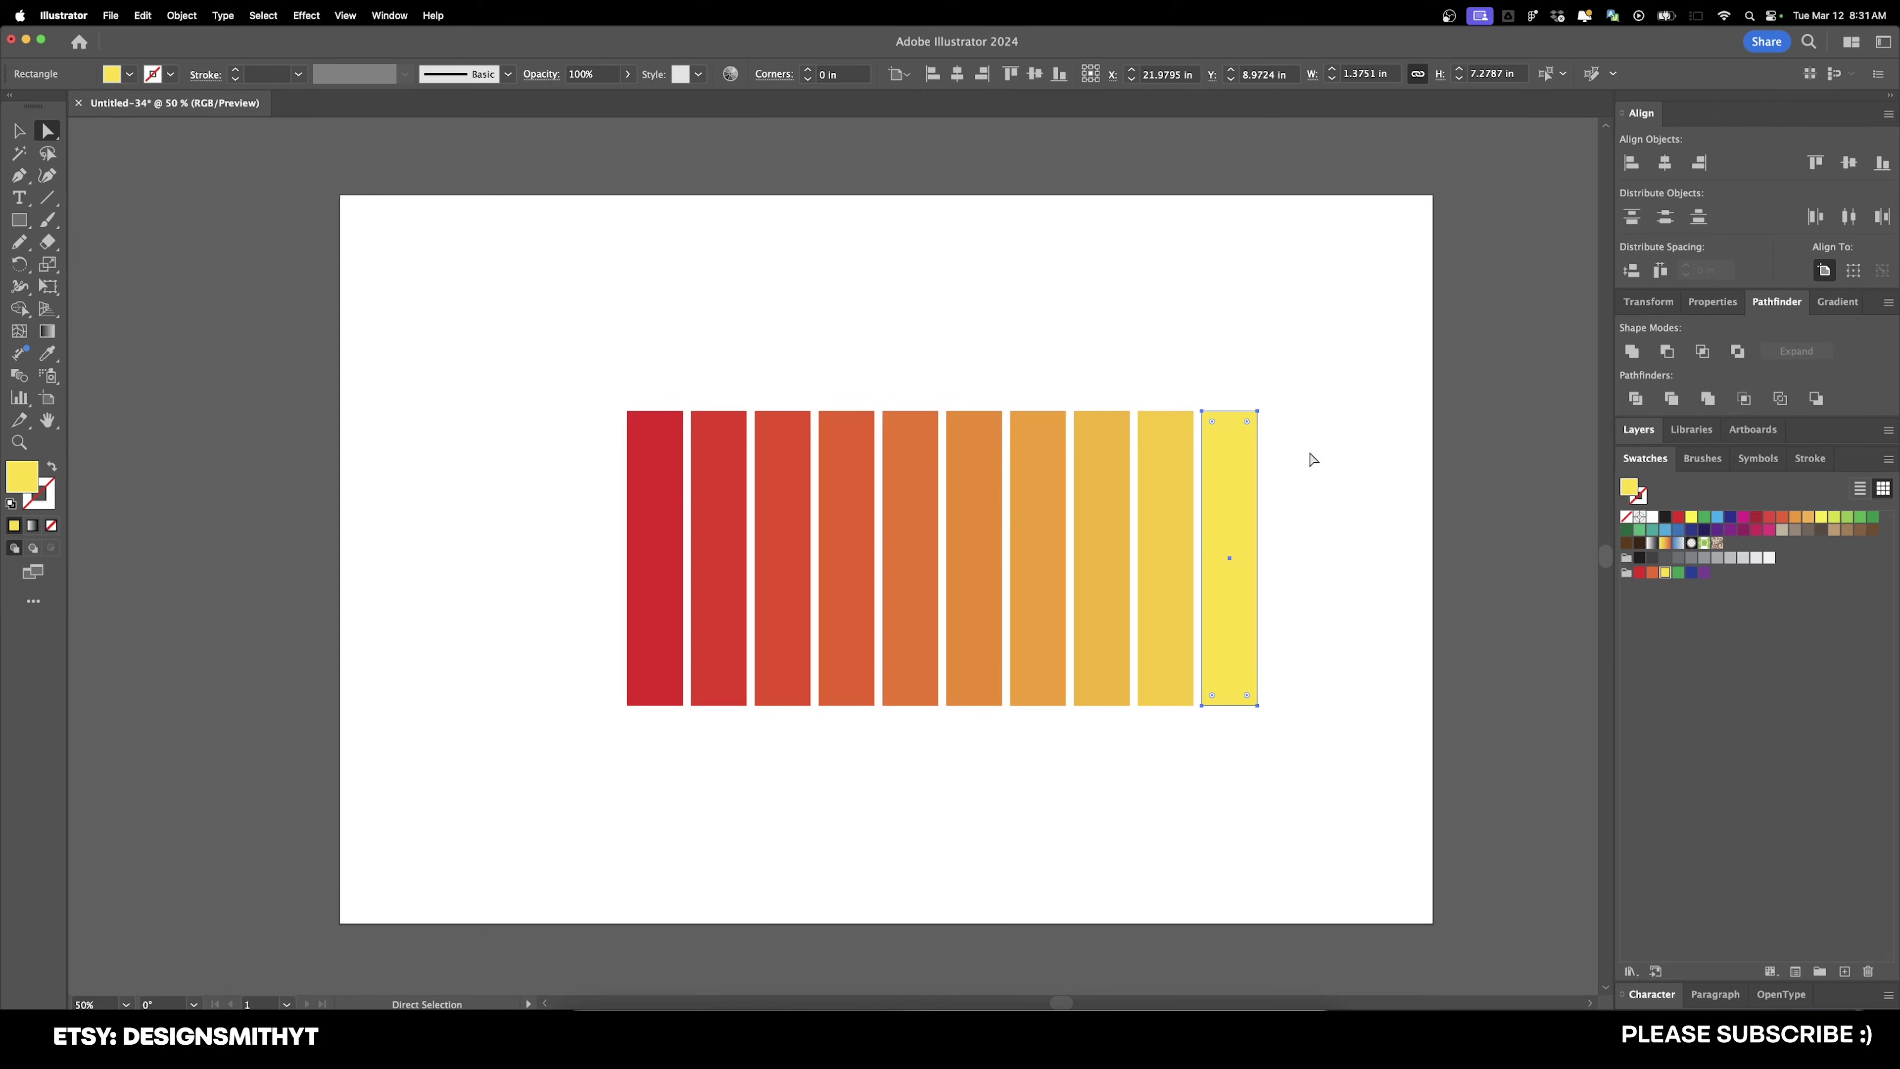
Step: Rotate the yellow end bar 120° around its centre, then clear the selection
key(r)
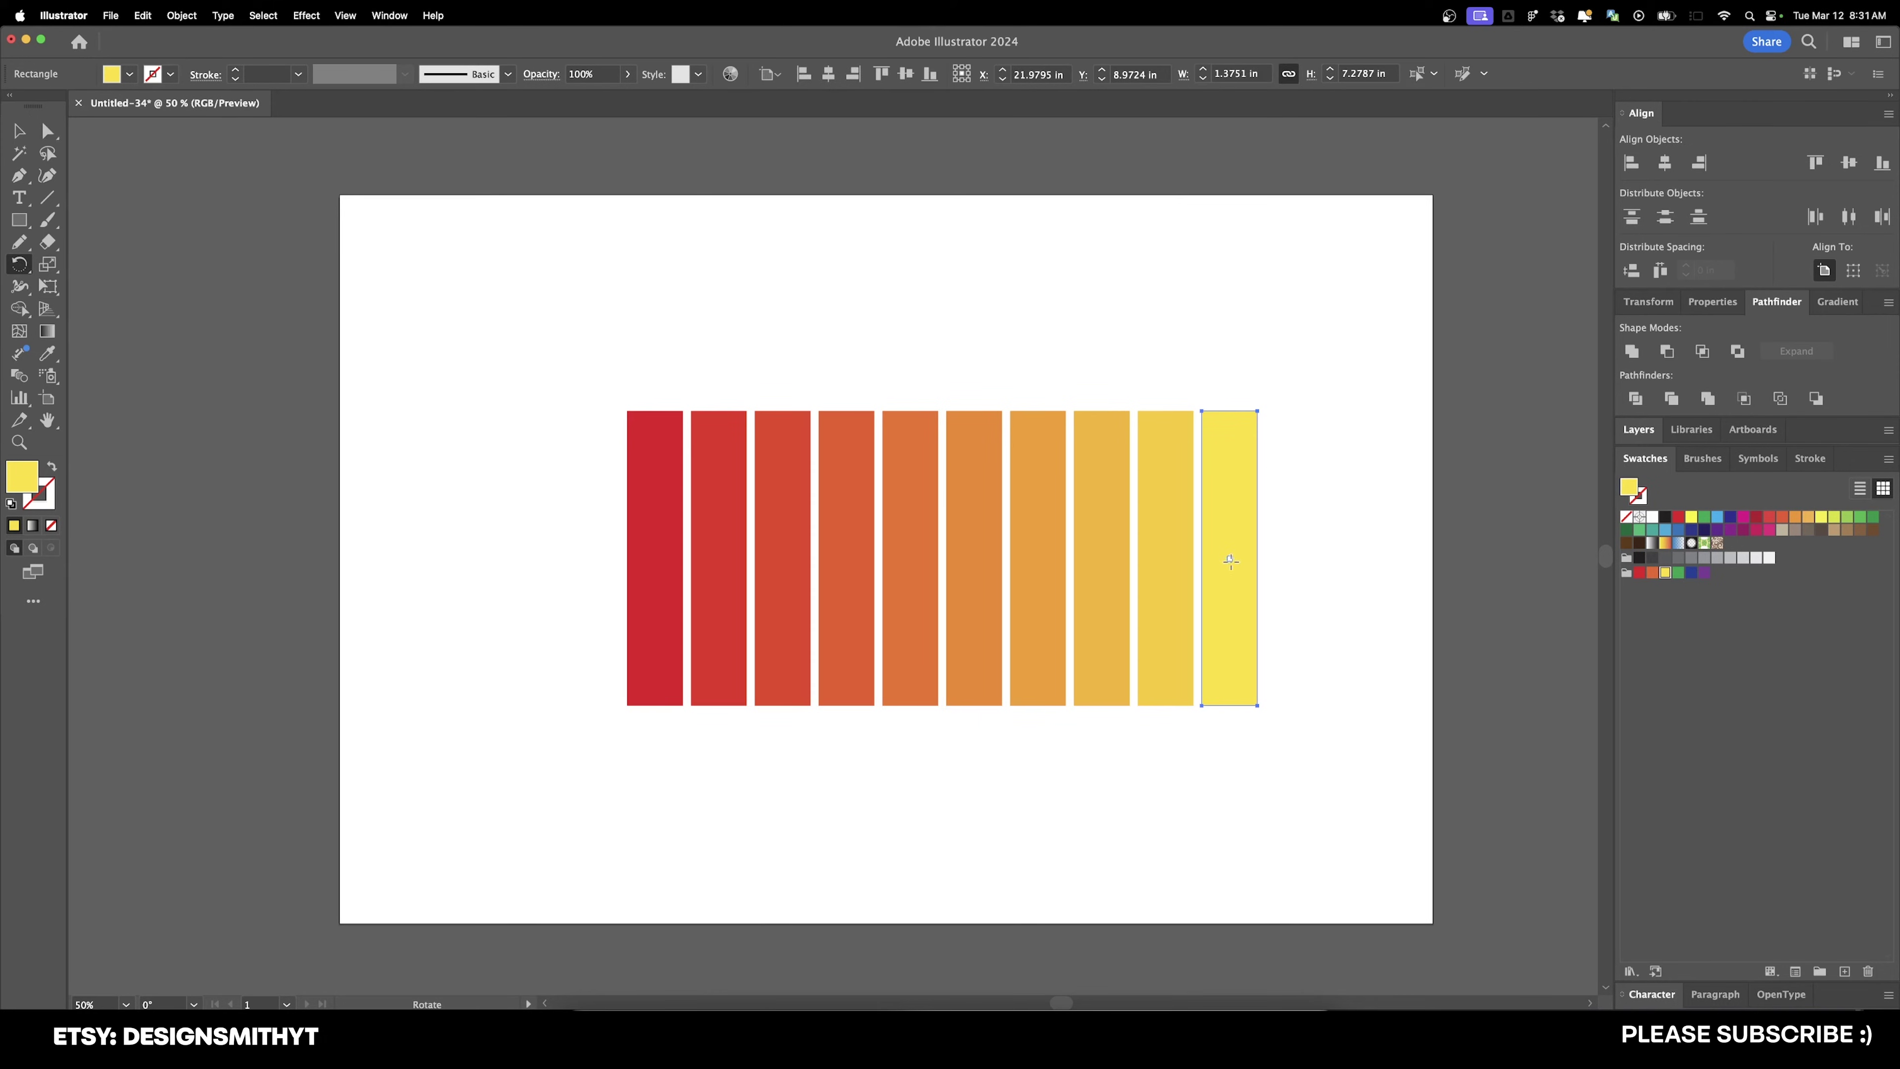
alt+click(1231, 559)
drag(1197, 263, 1477, 254)
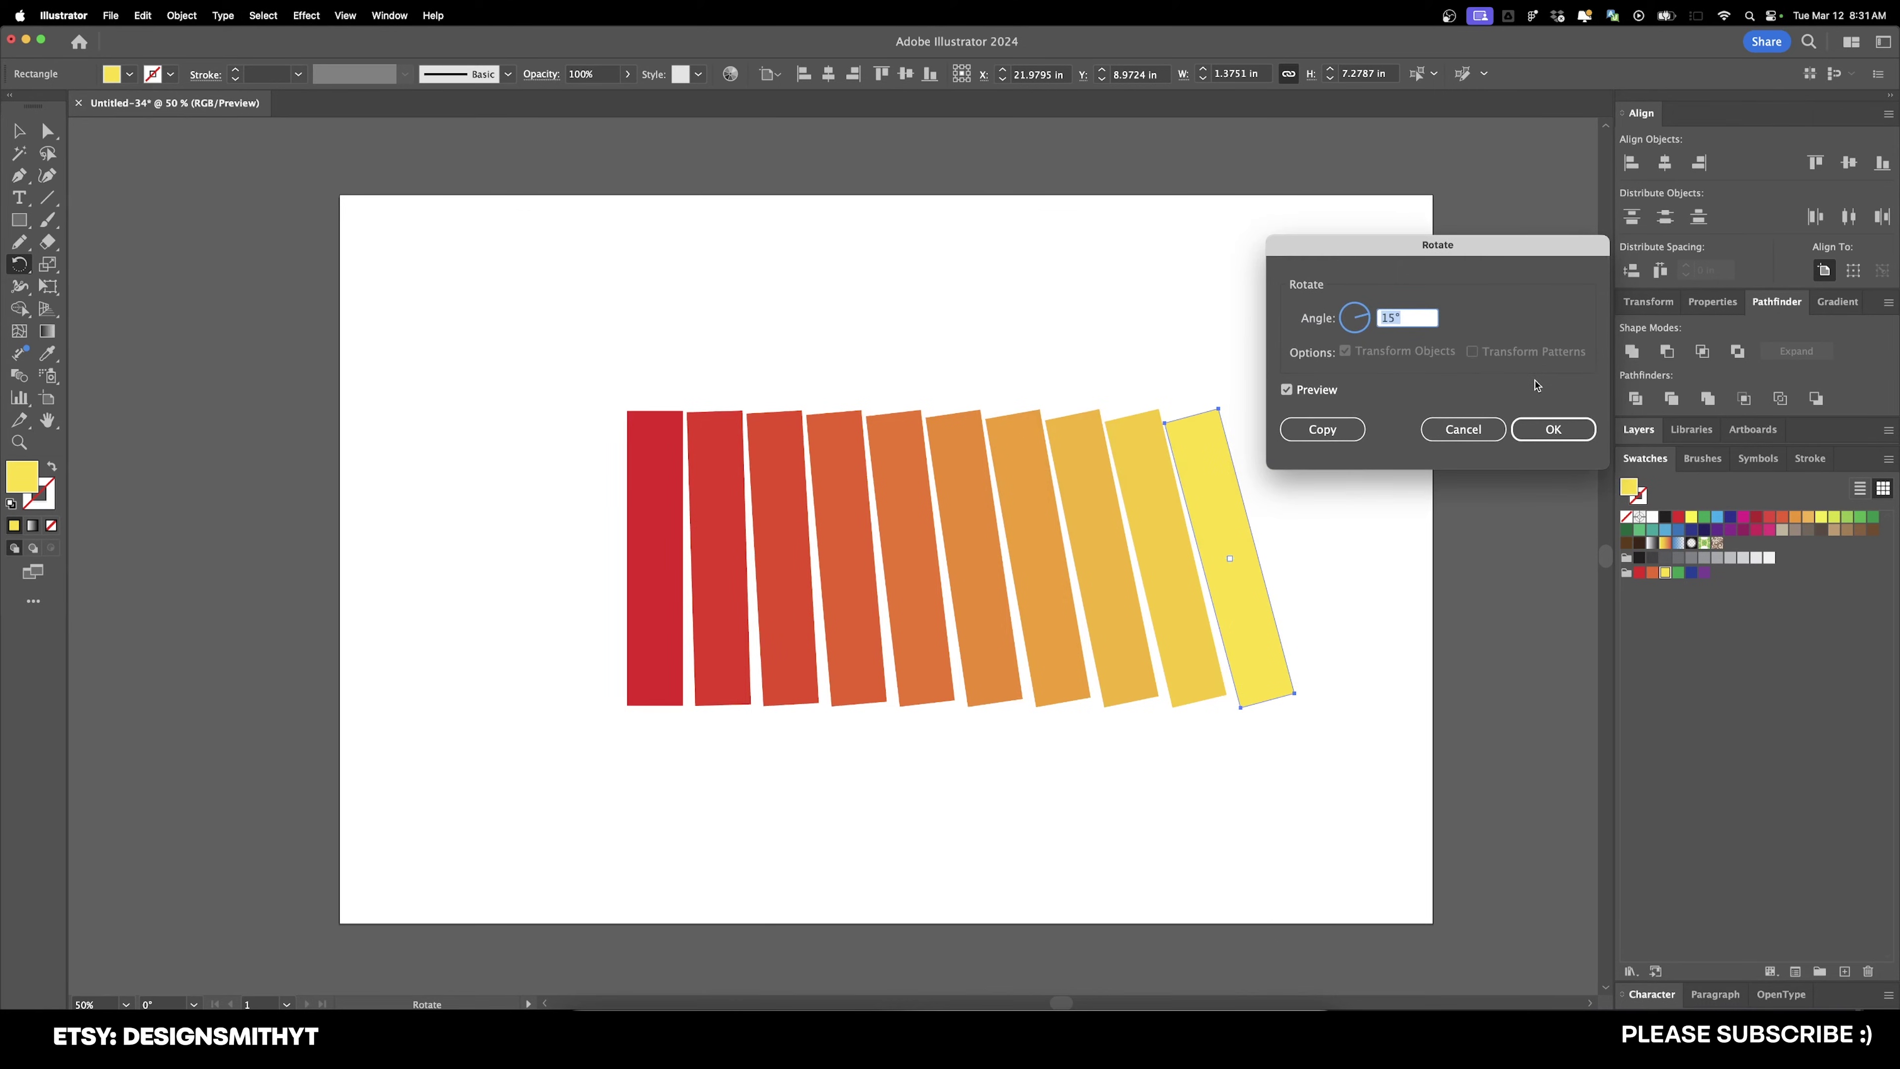
key(shift+Up)
key(shift+Up)
key(shift+Up)
key(shift+Up)
key(shift+Up)
key(shift+Up)
key(shift+Up)
key(shift+Up)
key(shift+Up)
key(shift+Up)
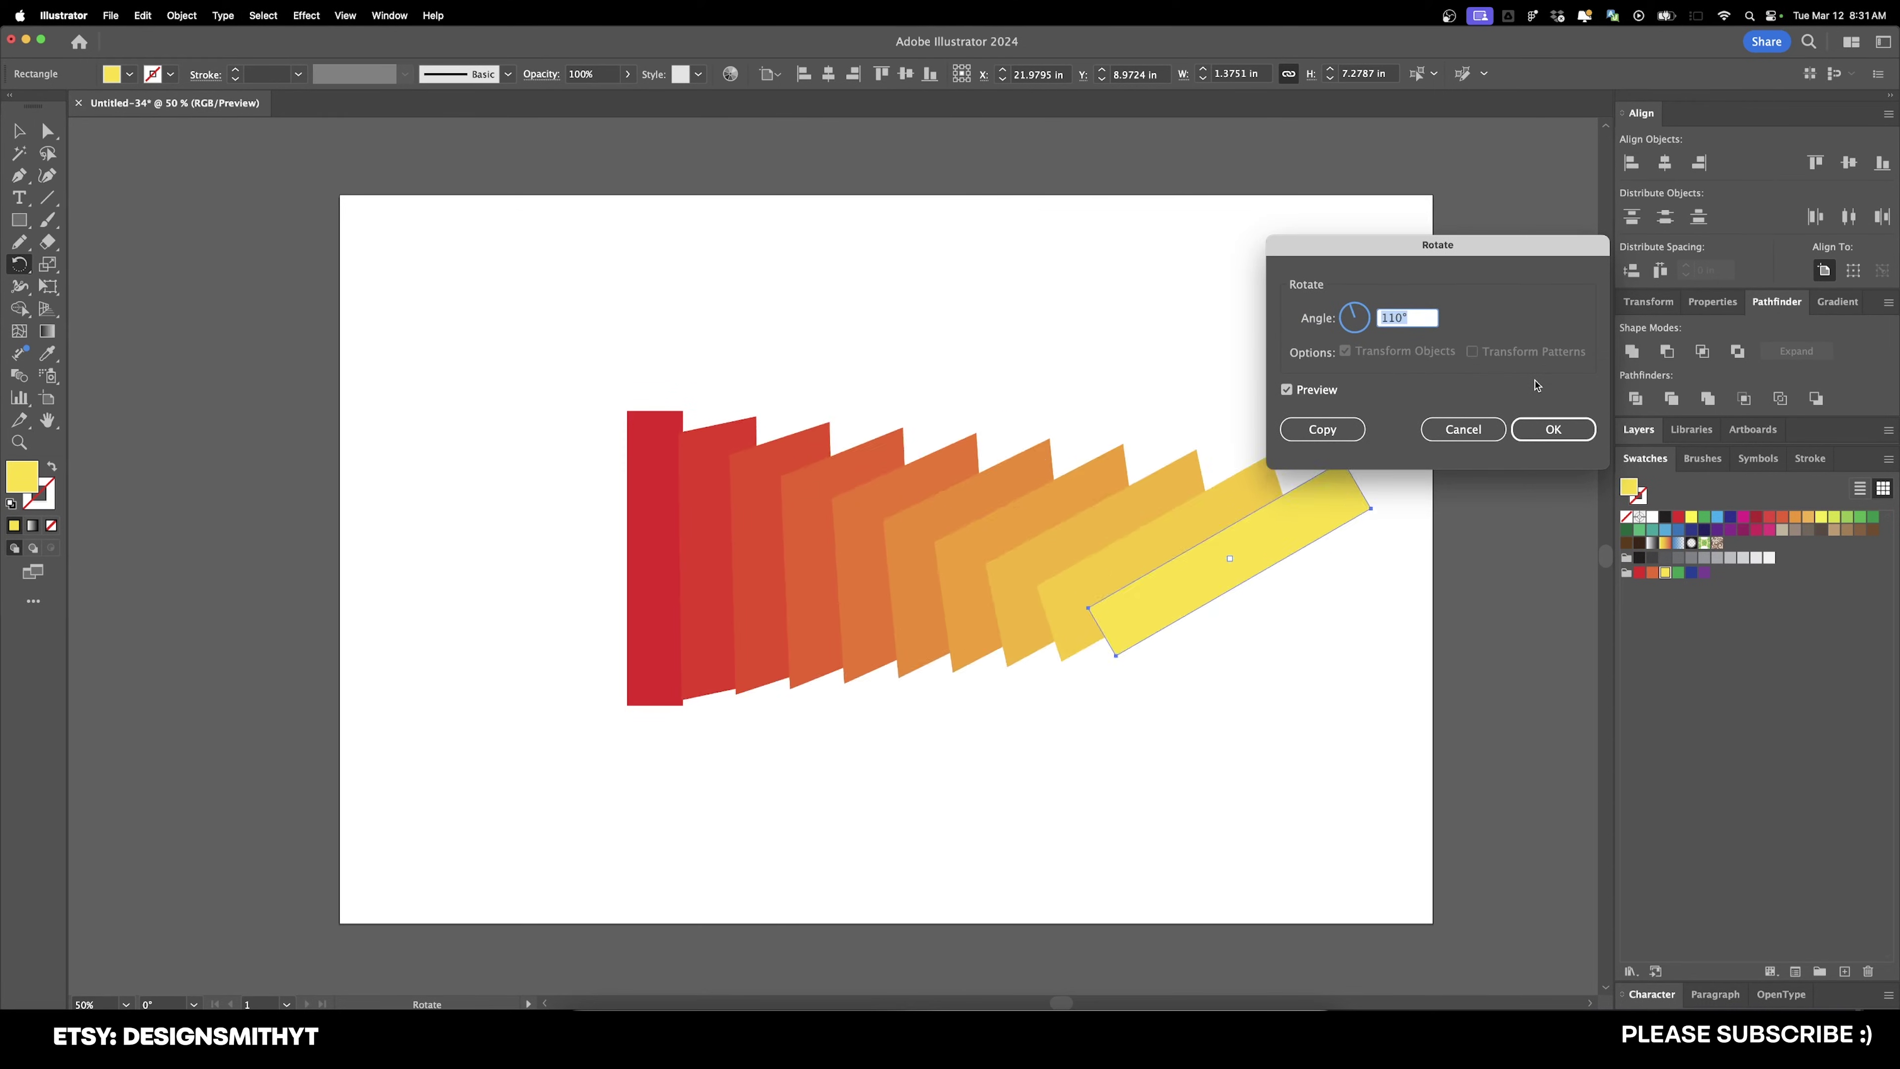
key(shift+Up)
key(Return)
key(v)
key(super+shift+a)
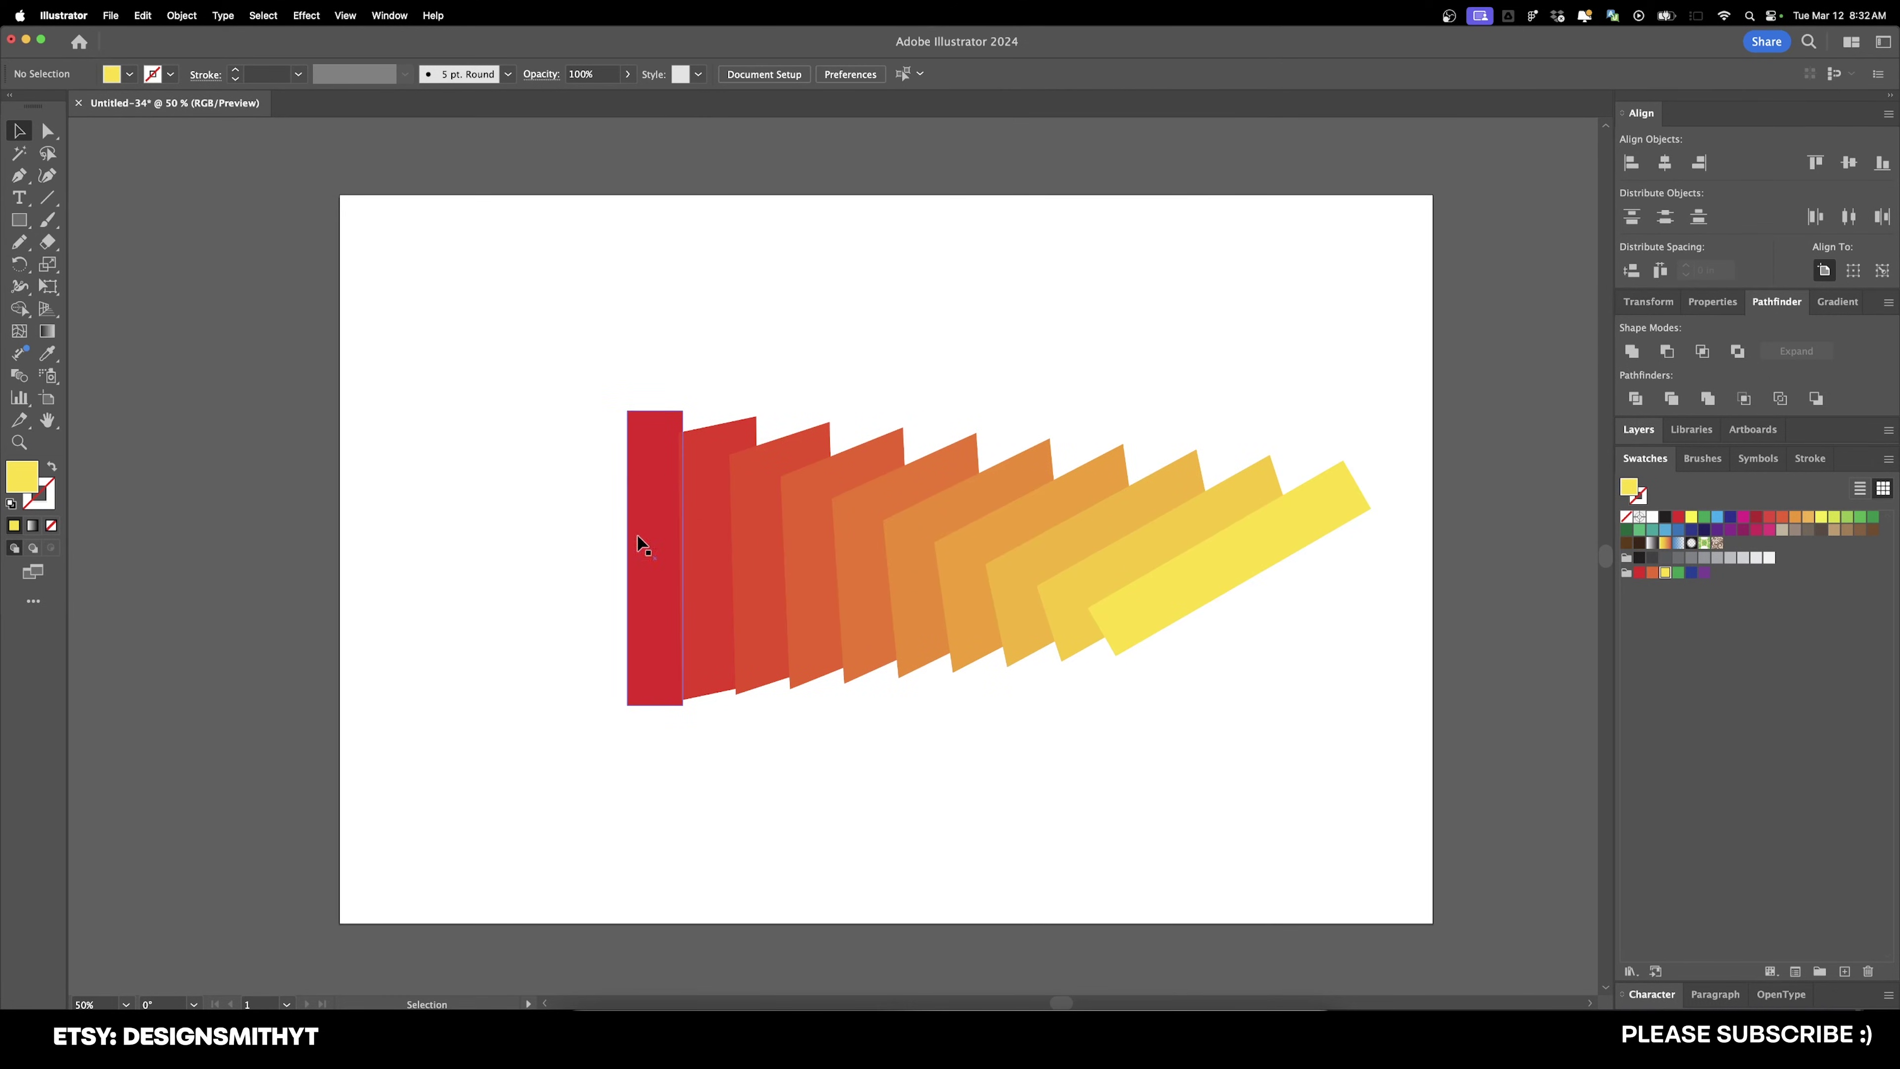
Step: Scale the yellow end bar non-uniformly to 0% horizontal and 100% vertical around its centre
key(a)
click(1190, 588)
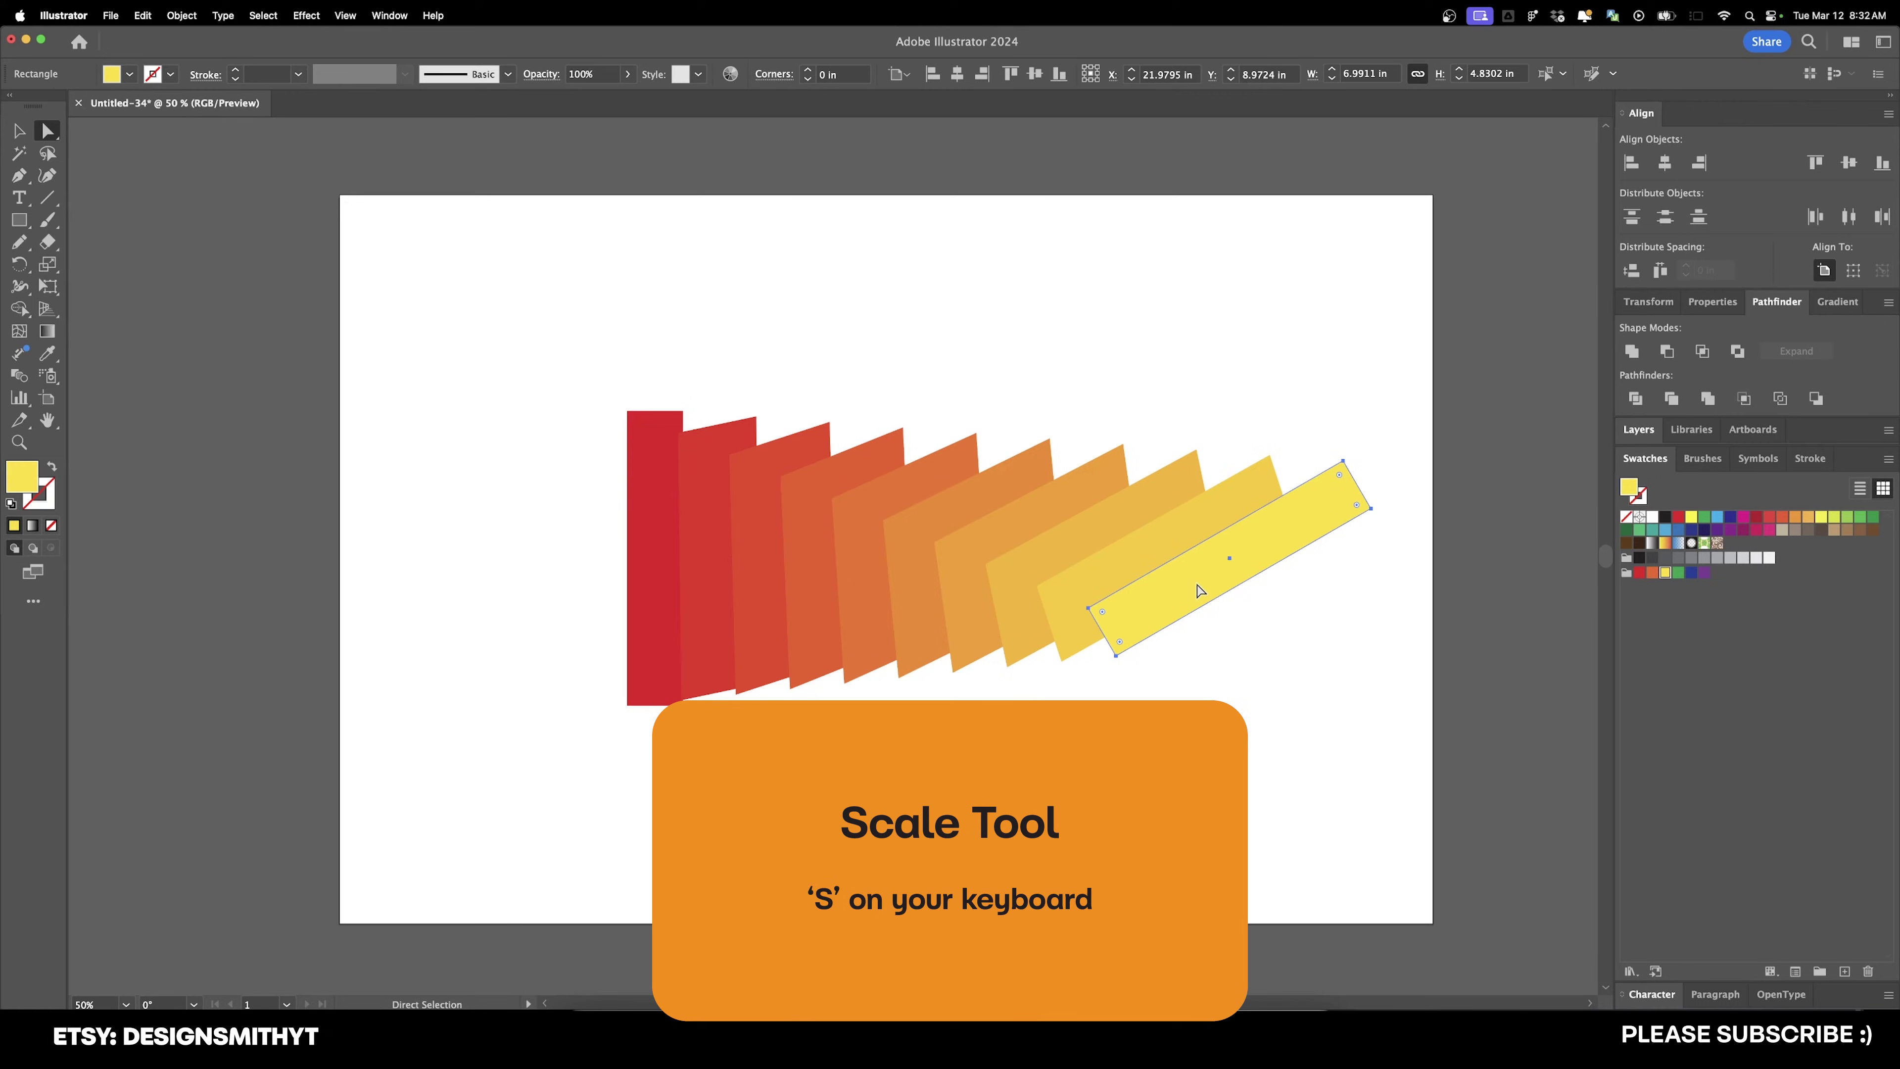
key(s)
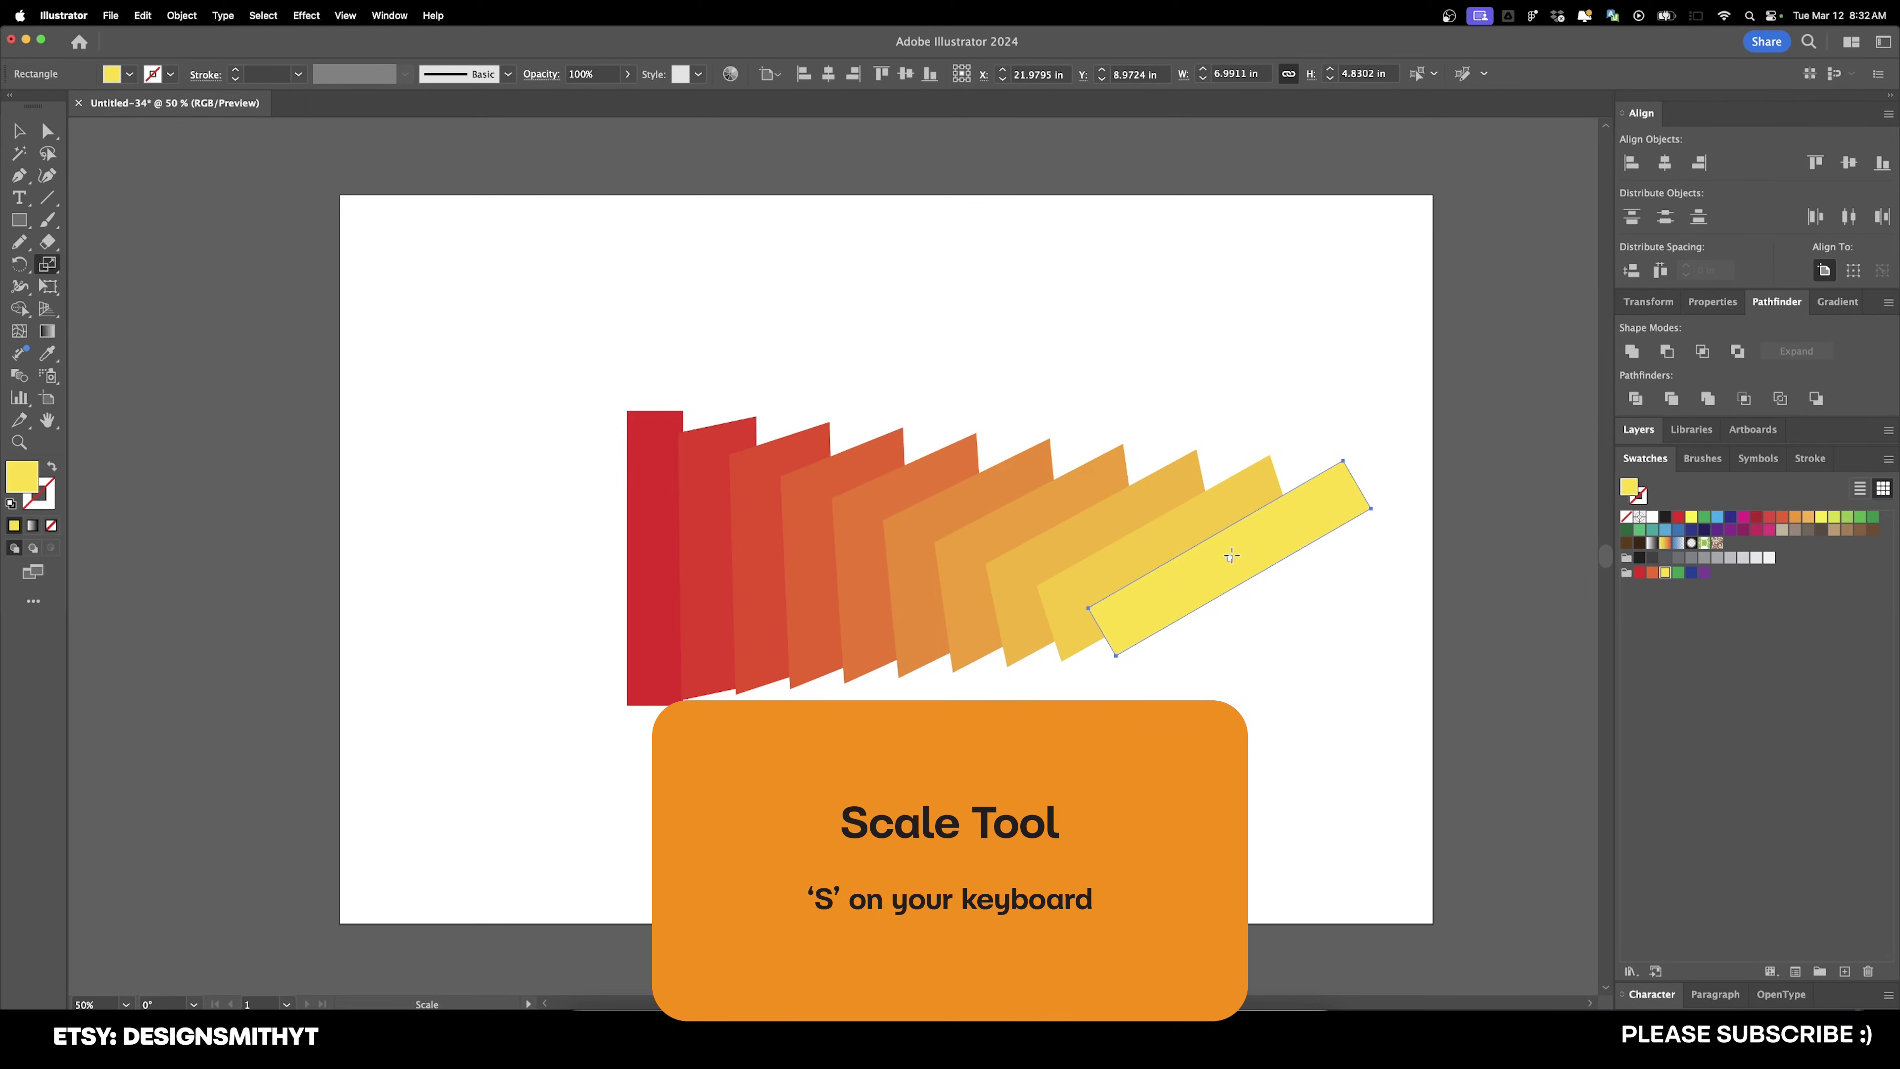
alt+click(1229, 557)
drag(894, 203, 1481, 203)
key(shift+Down)
key(shift+Down)
key(shift+Down)
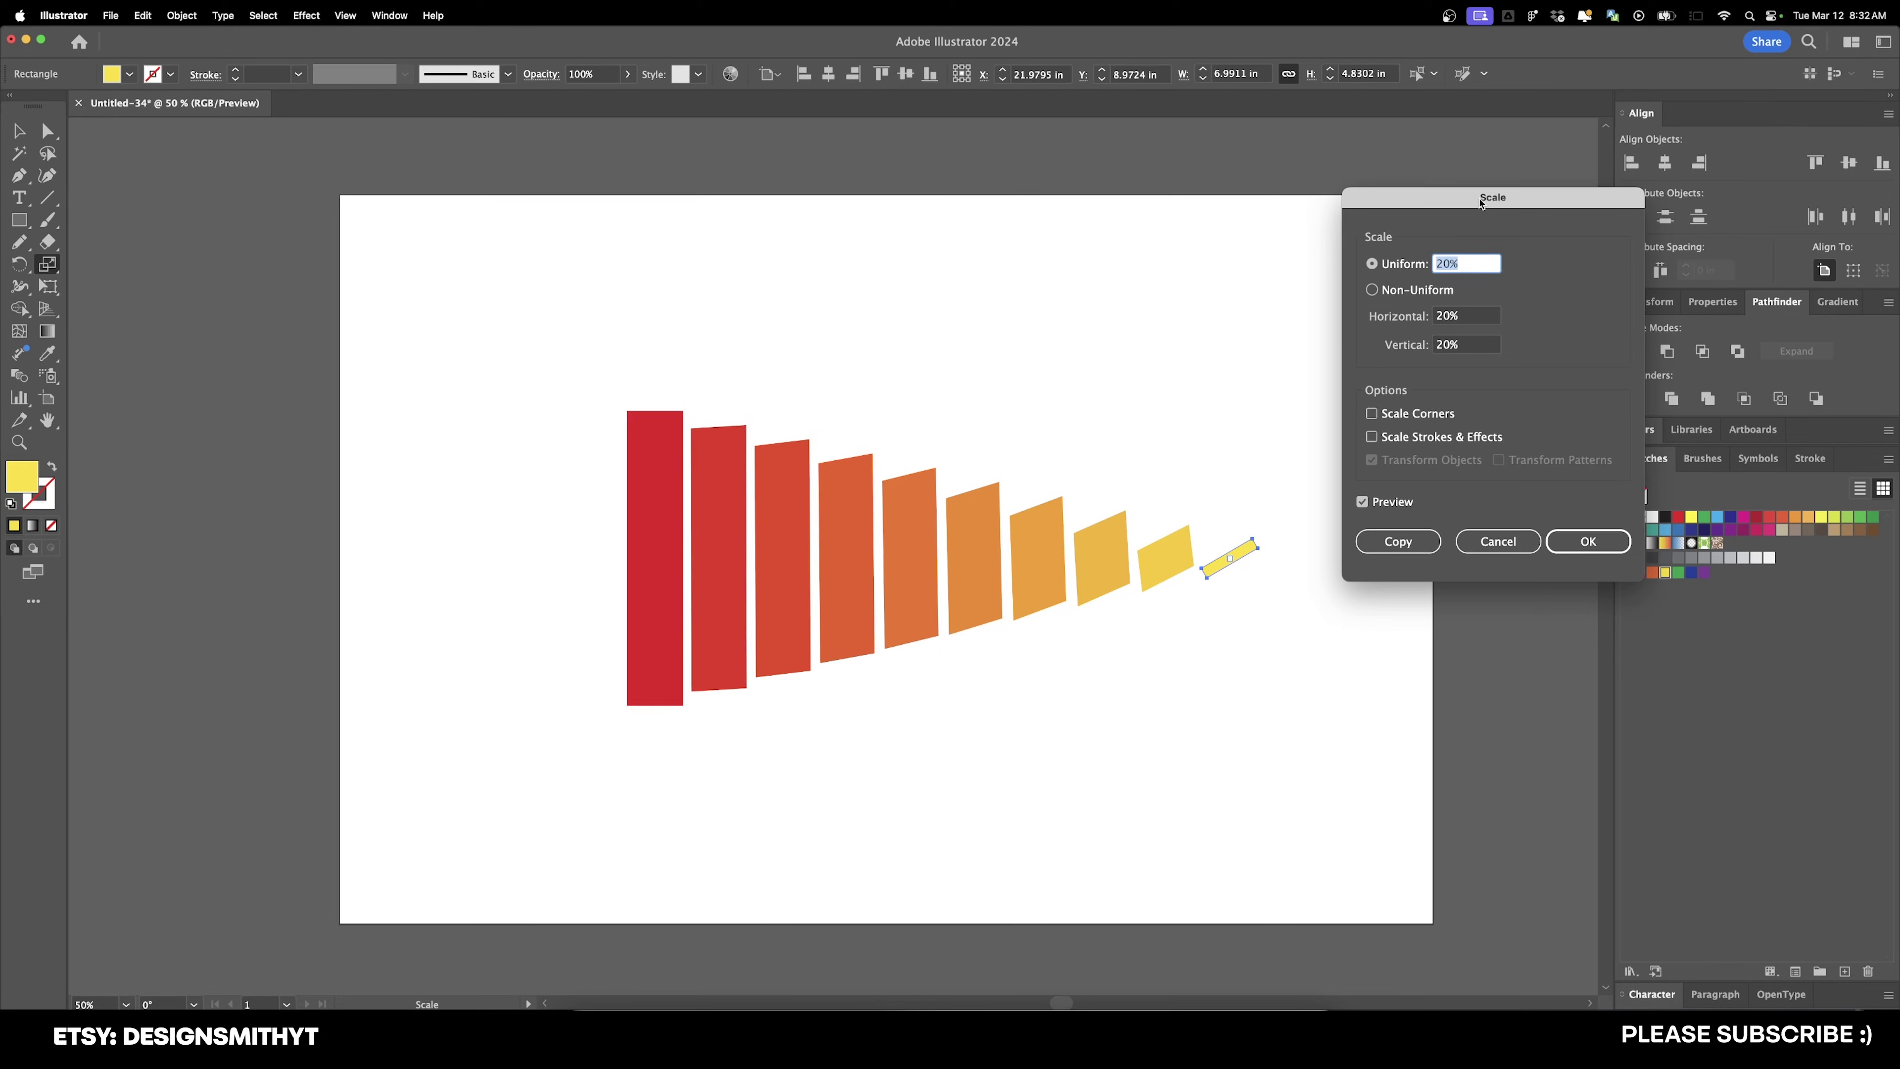
click(1406, 290)
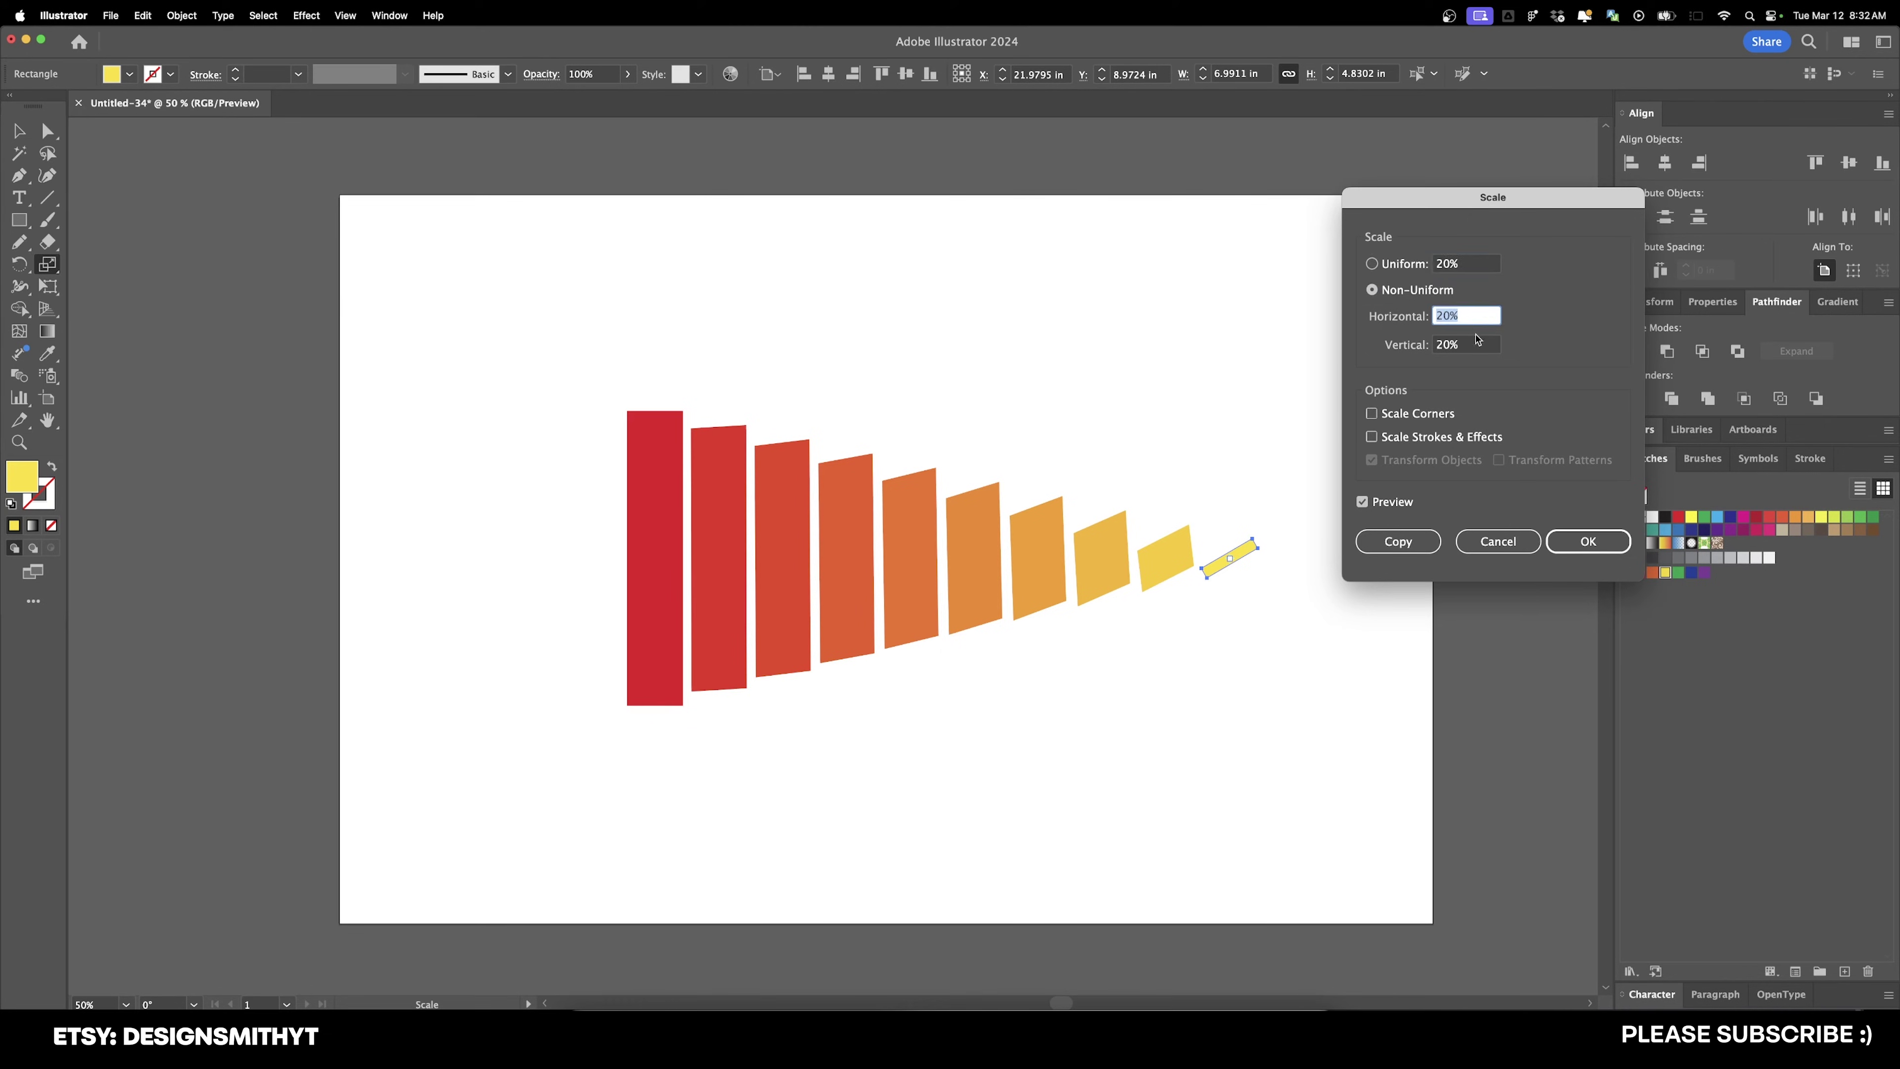
click(1479, 344)
key(shift+Up)
key(shift+Up)
key(shift+Up)
key(shift+Up)
key(shift+Up)
key(shift+Up)
key(shift+Up)
key(shift+Up)
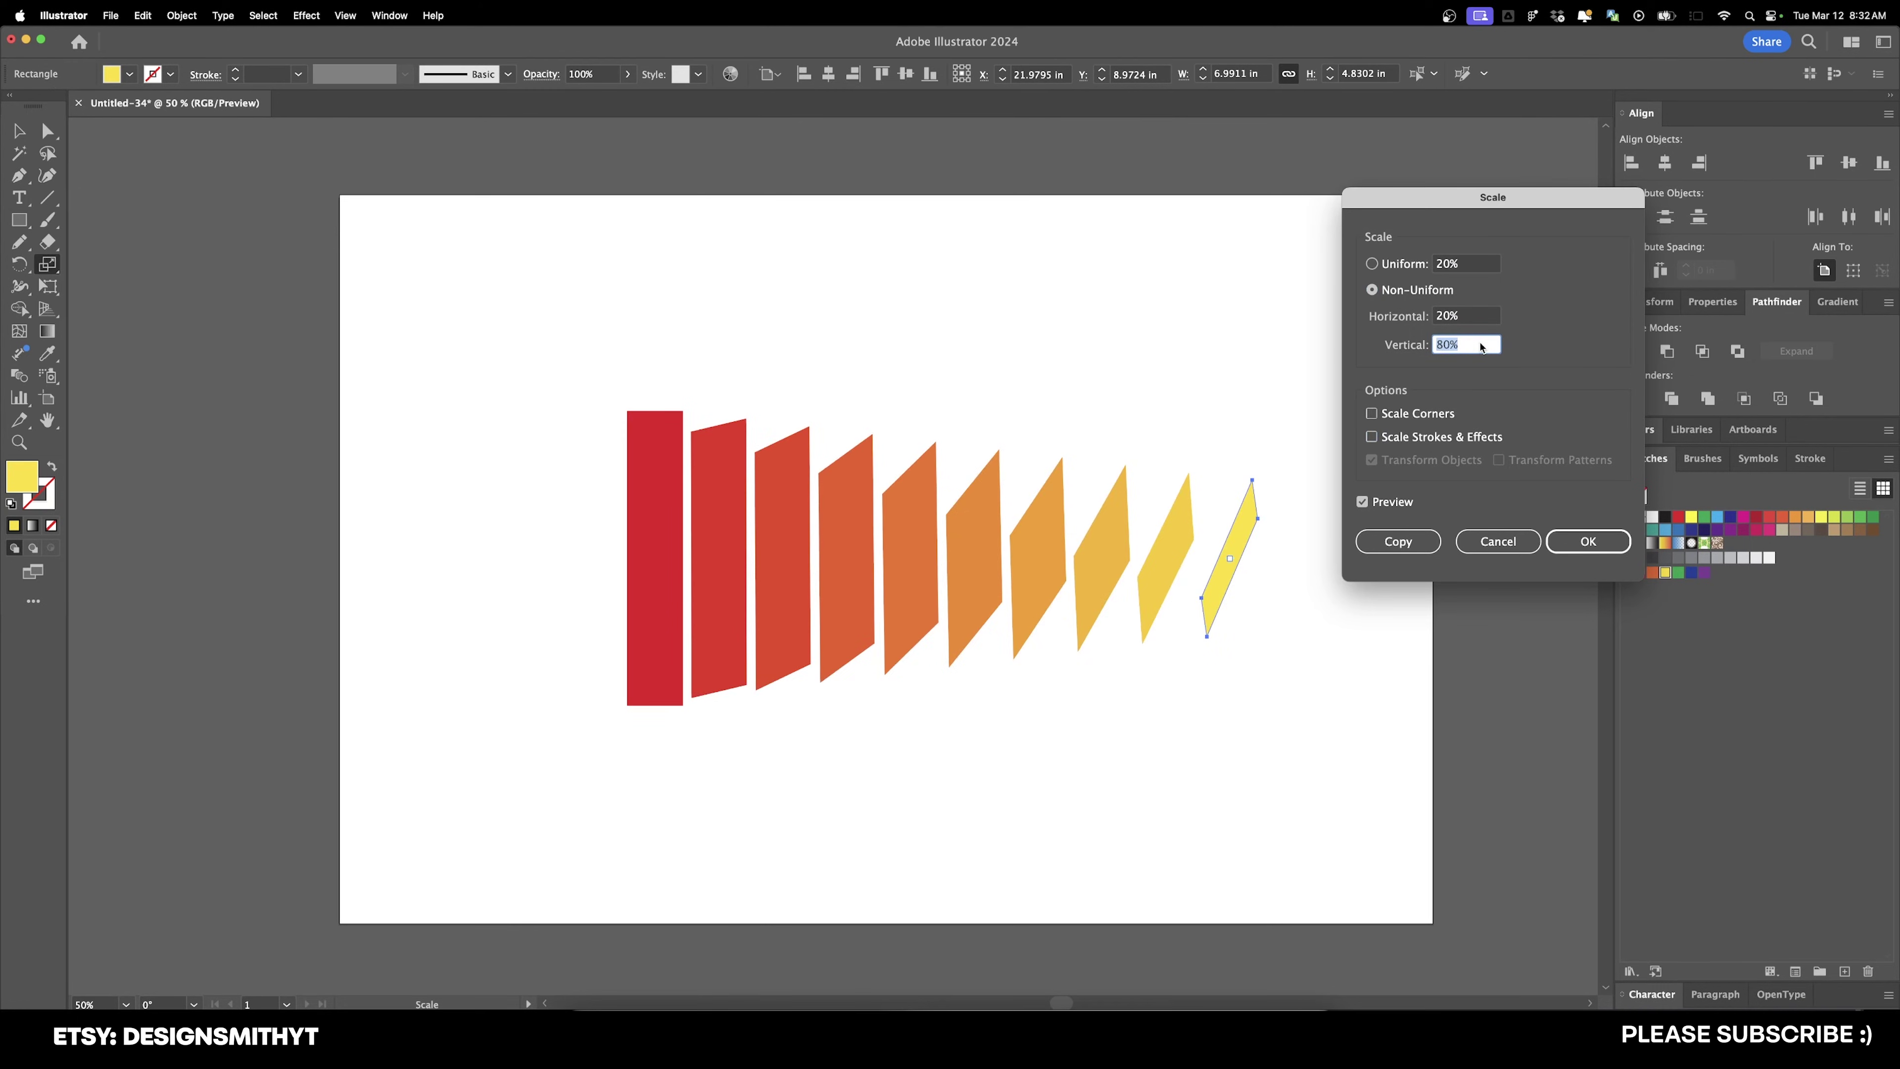
key(shift+Tab)
key(shift+Down)
key(shift+Down)
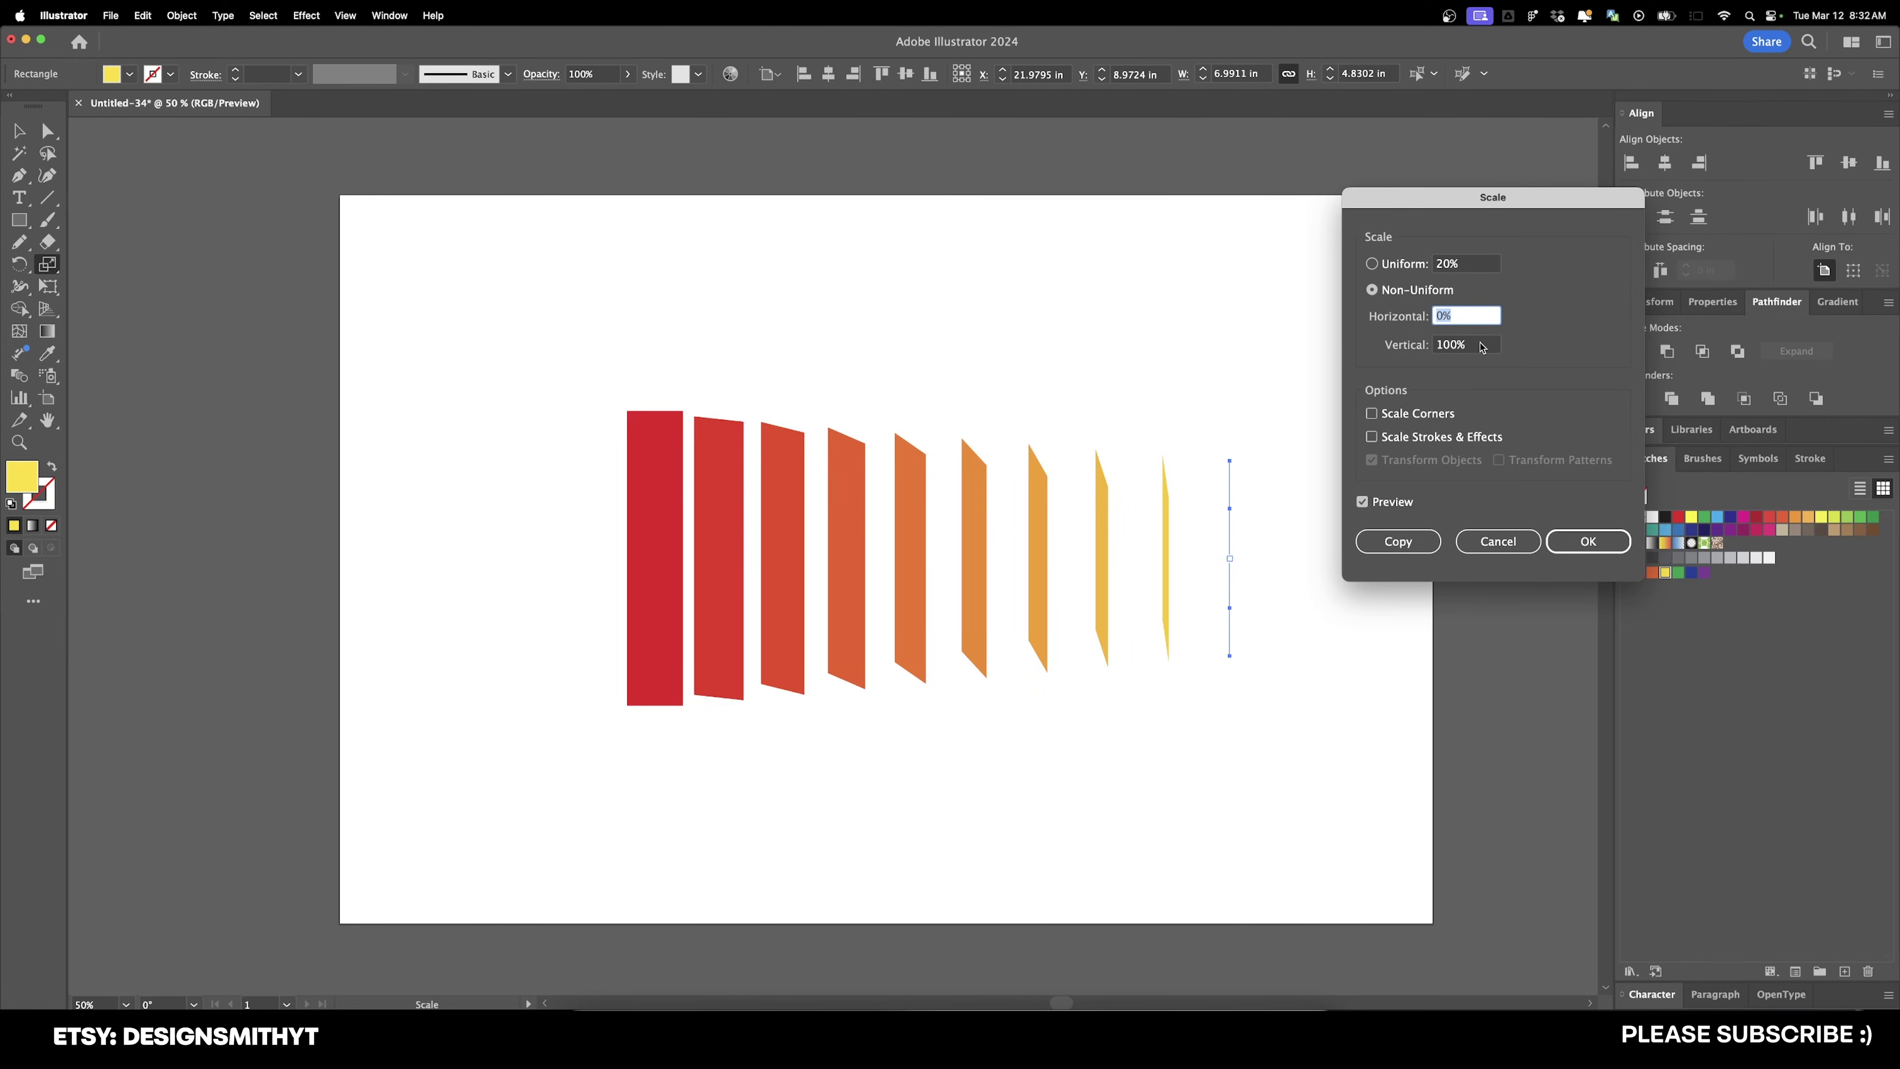
key(Return)
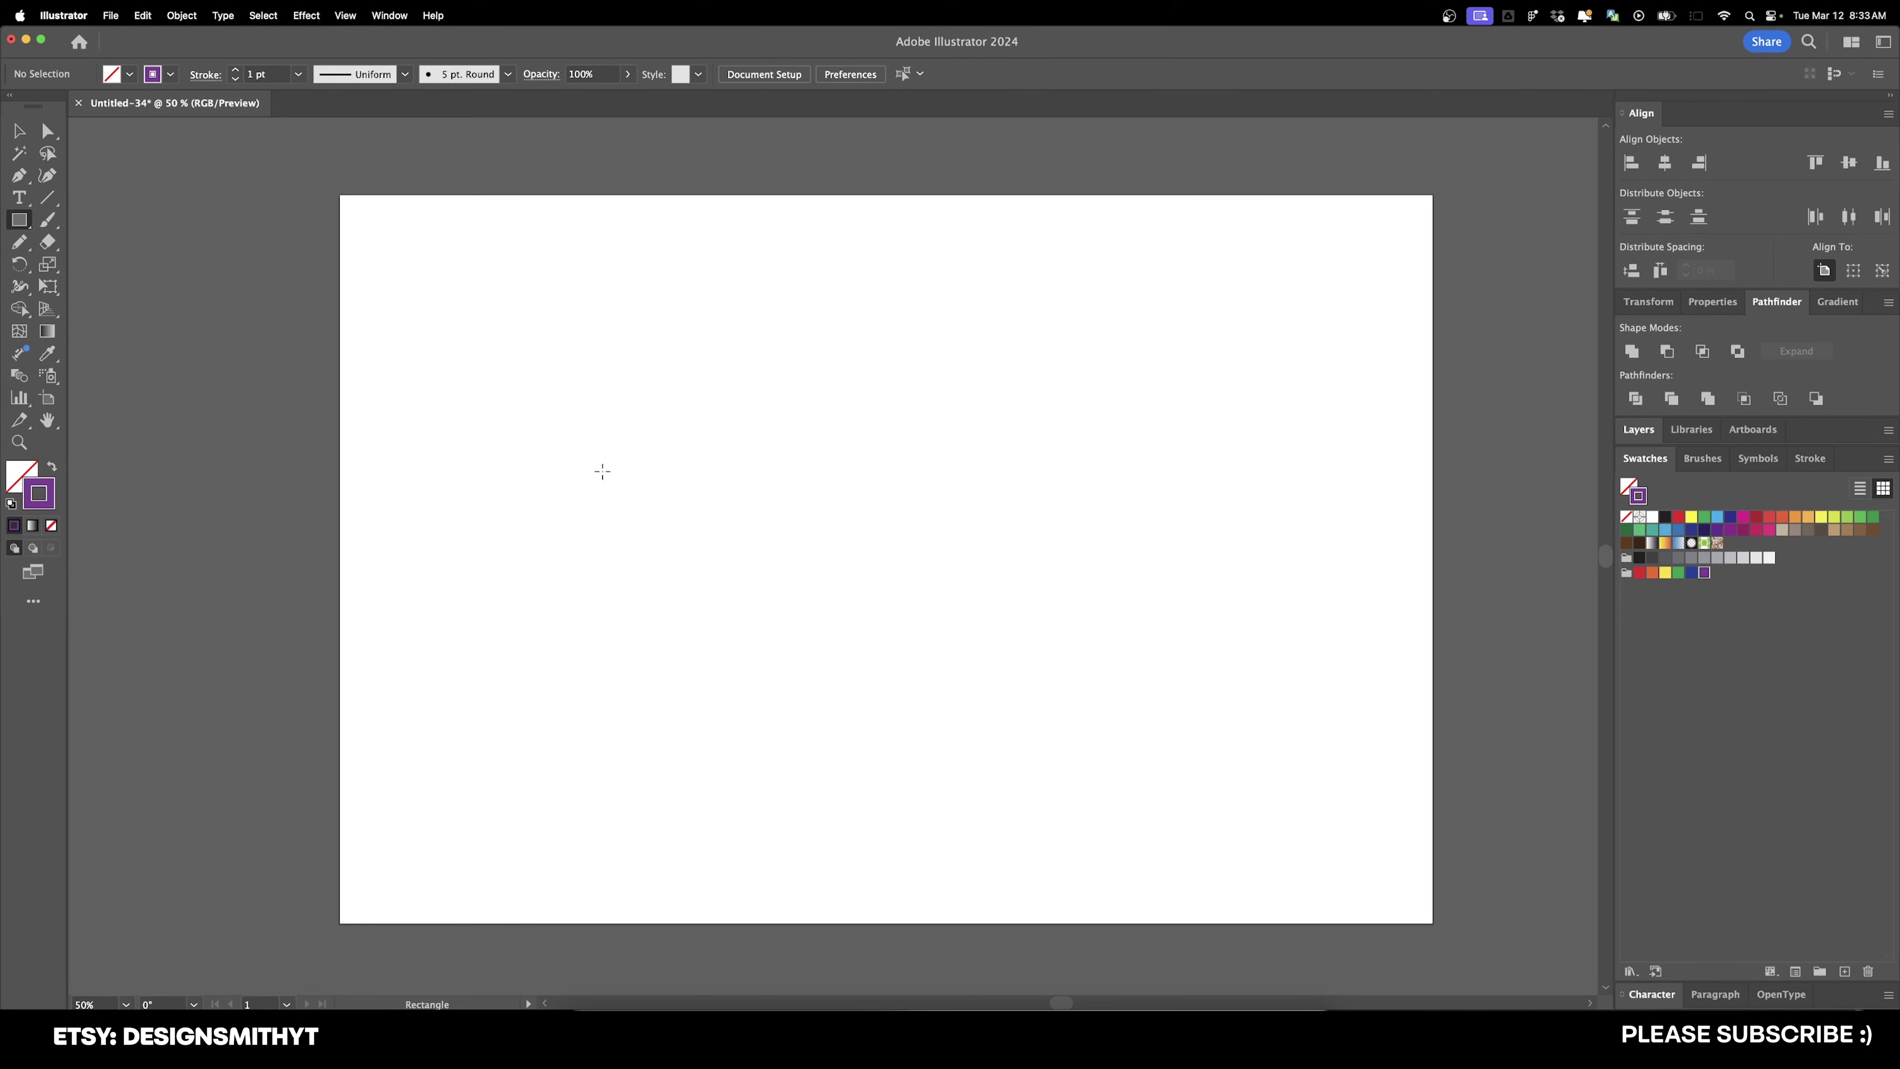
Step: Freehand-draw a wavy blob on the left and a larger light-blue blob on the right
key(n)
mouse_move(531, 591)
mouse_down()
mouse_move(550, 524)
mouse_move(529, 427)
mouse_move(559, 370)
mouse_move(753, 365)
mouse_move(817, 442)
mouse_move(809, 573)
mouse_move(759, 637)
mouse_move(701, 617)
mouse_move(570, 698)
mouse_move(477, 647)
mouse_move(532, 585)
mouse_up()
key(v)
click(632, 387)
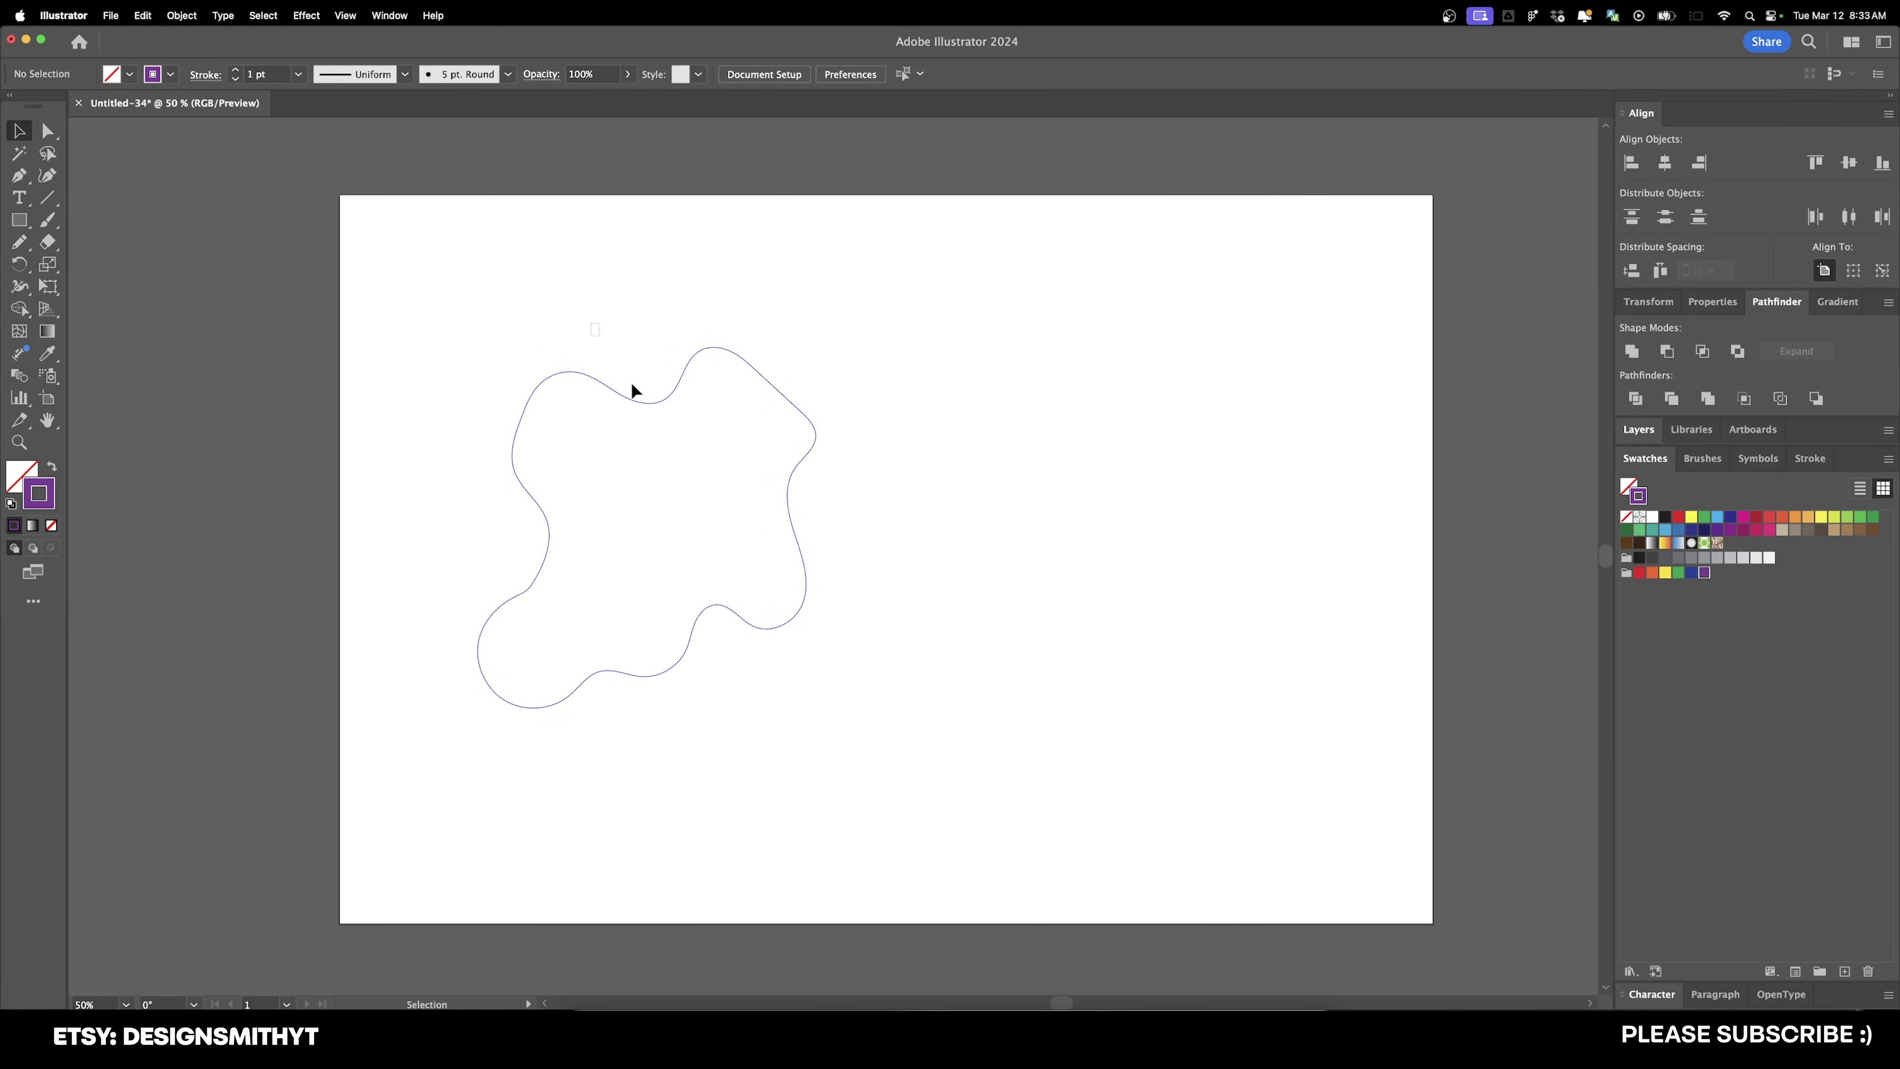
key(super+a)
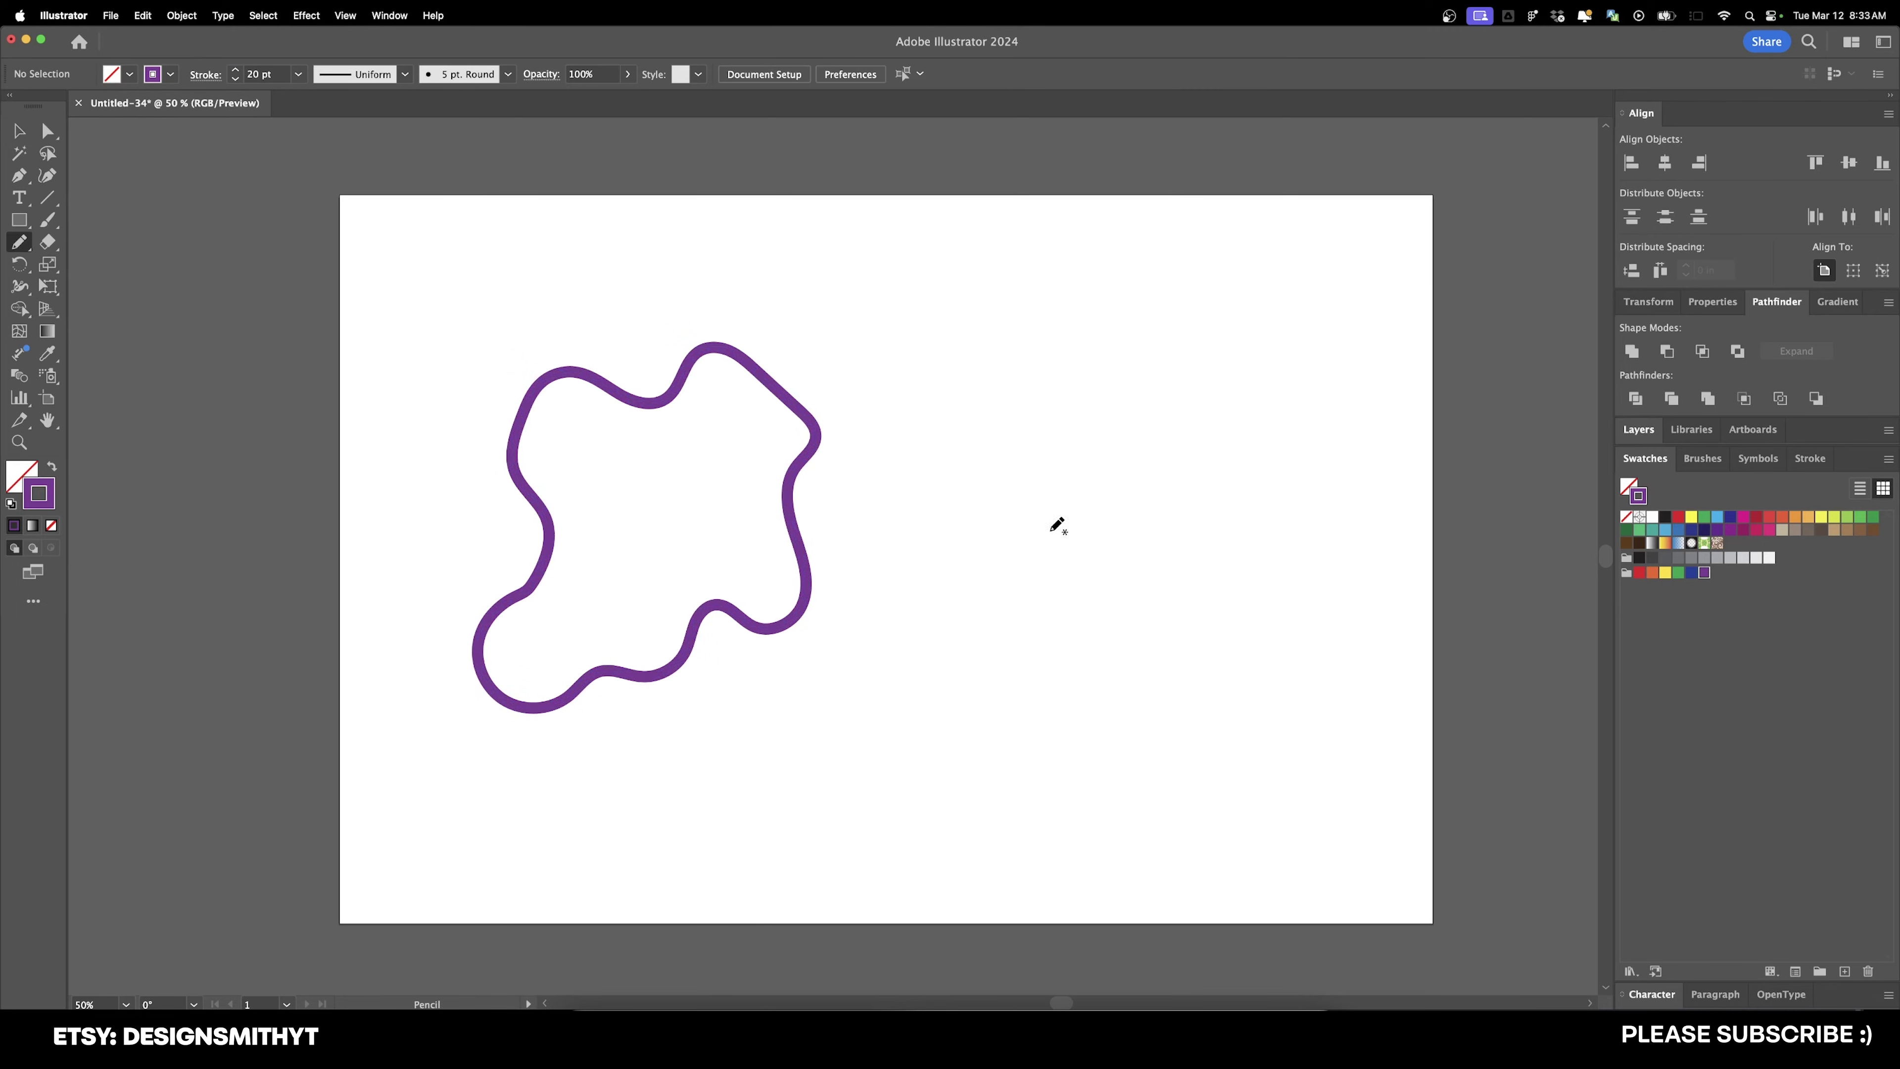
mouse_move(1035, 550)
mouse_down()
mouse_move(1105, 312)
mouse_move(1328, 467)
mouse_move(1368, 782)
mouse_move(1171, 825)
mouse_move(938, 711)
mouse_move(1035, 552)
mouse_up()
key(v)
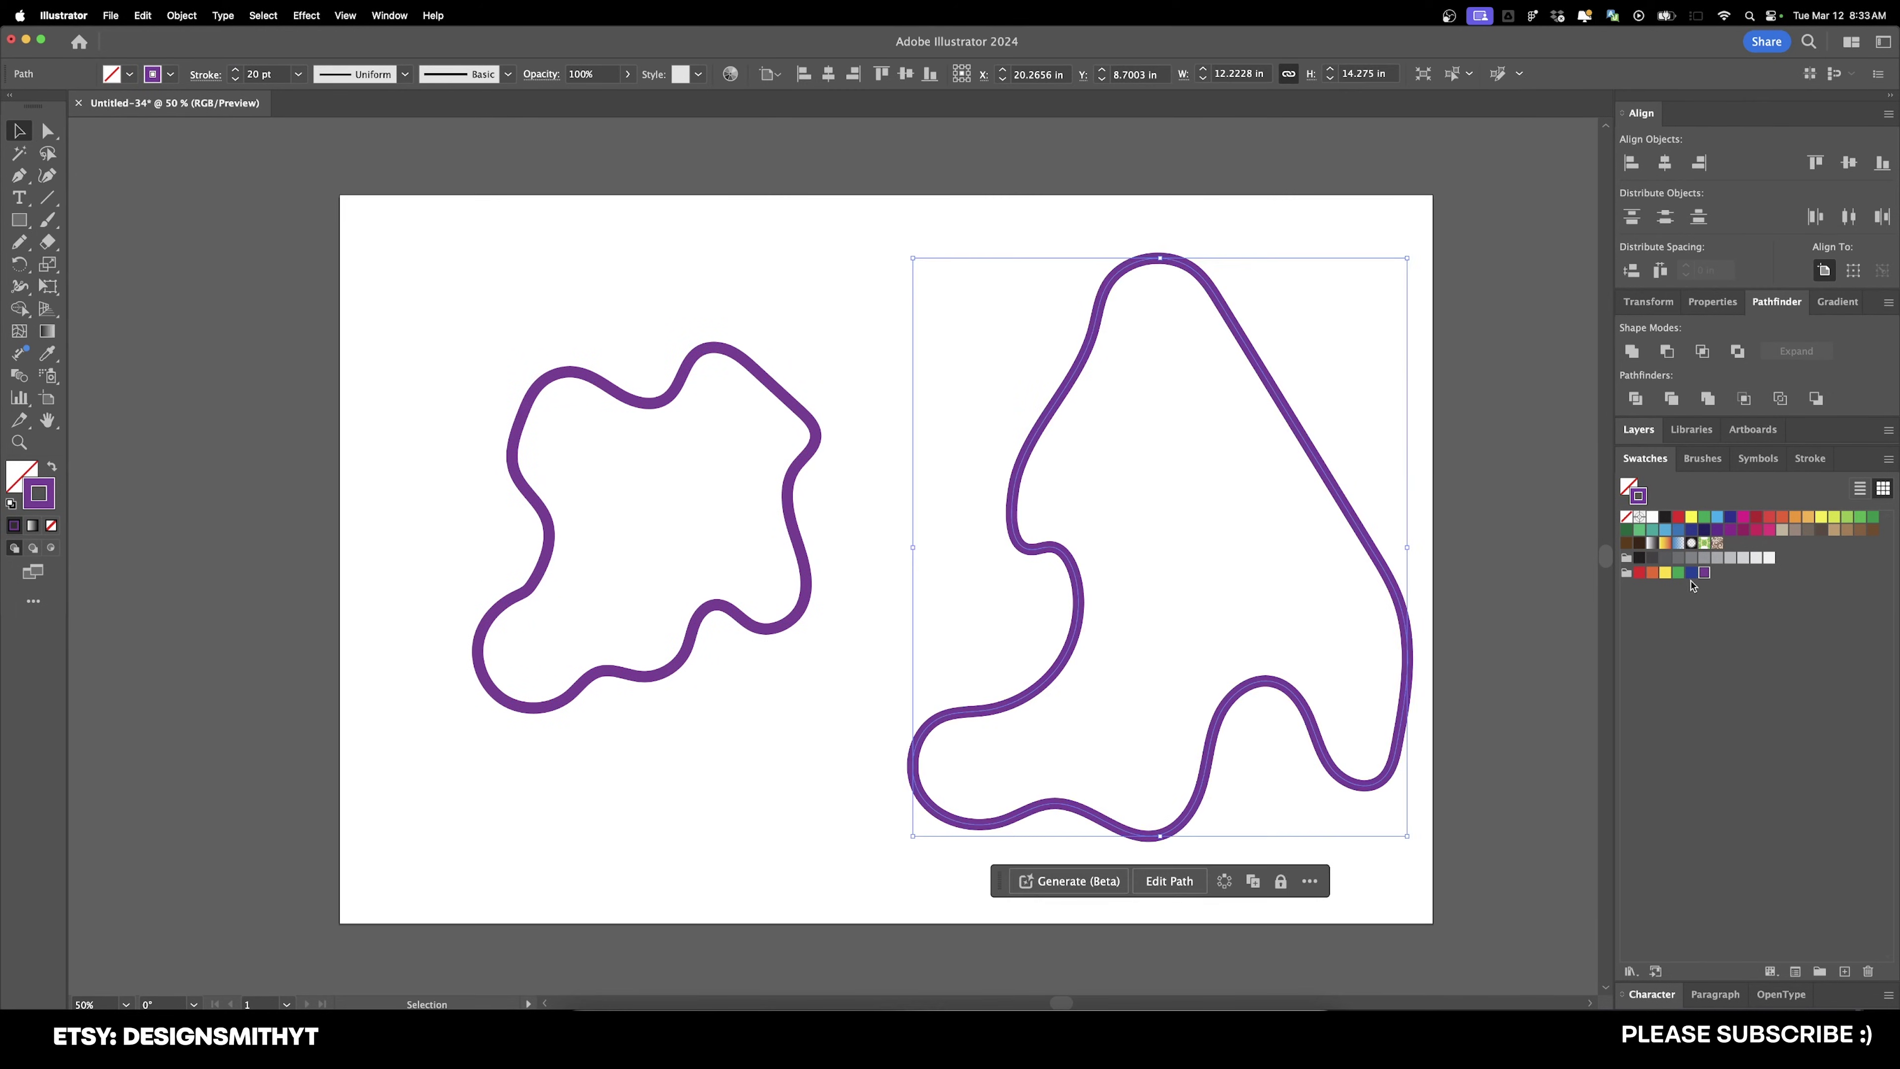
click(1717, 516)
click(1437, 458)
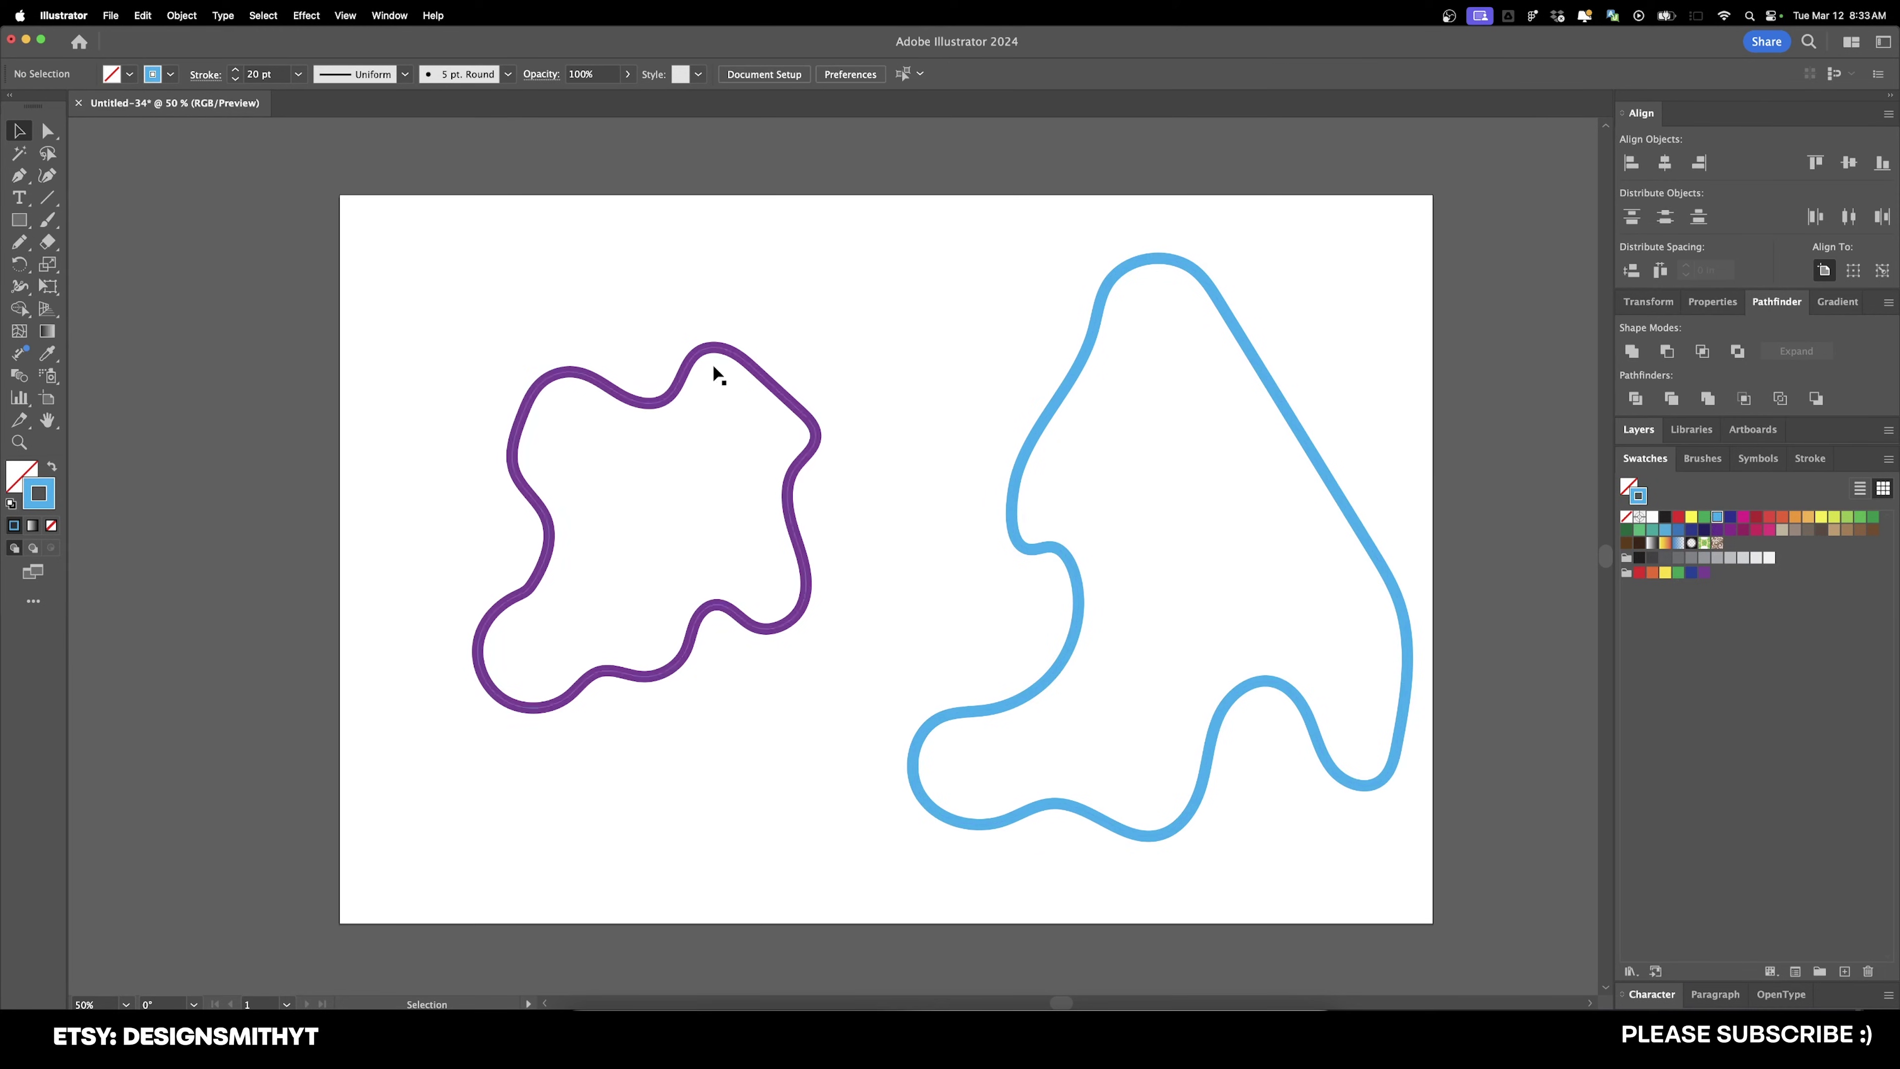
Step: Move the purple blob top-left, align the blue blob to the artboard's right and bottom, and select both
drag(683, 432, 573, 288)
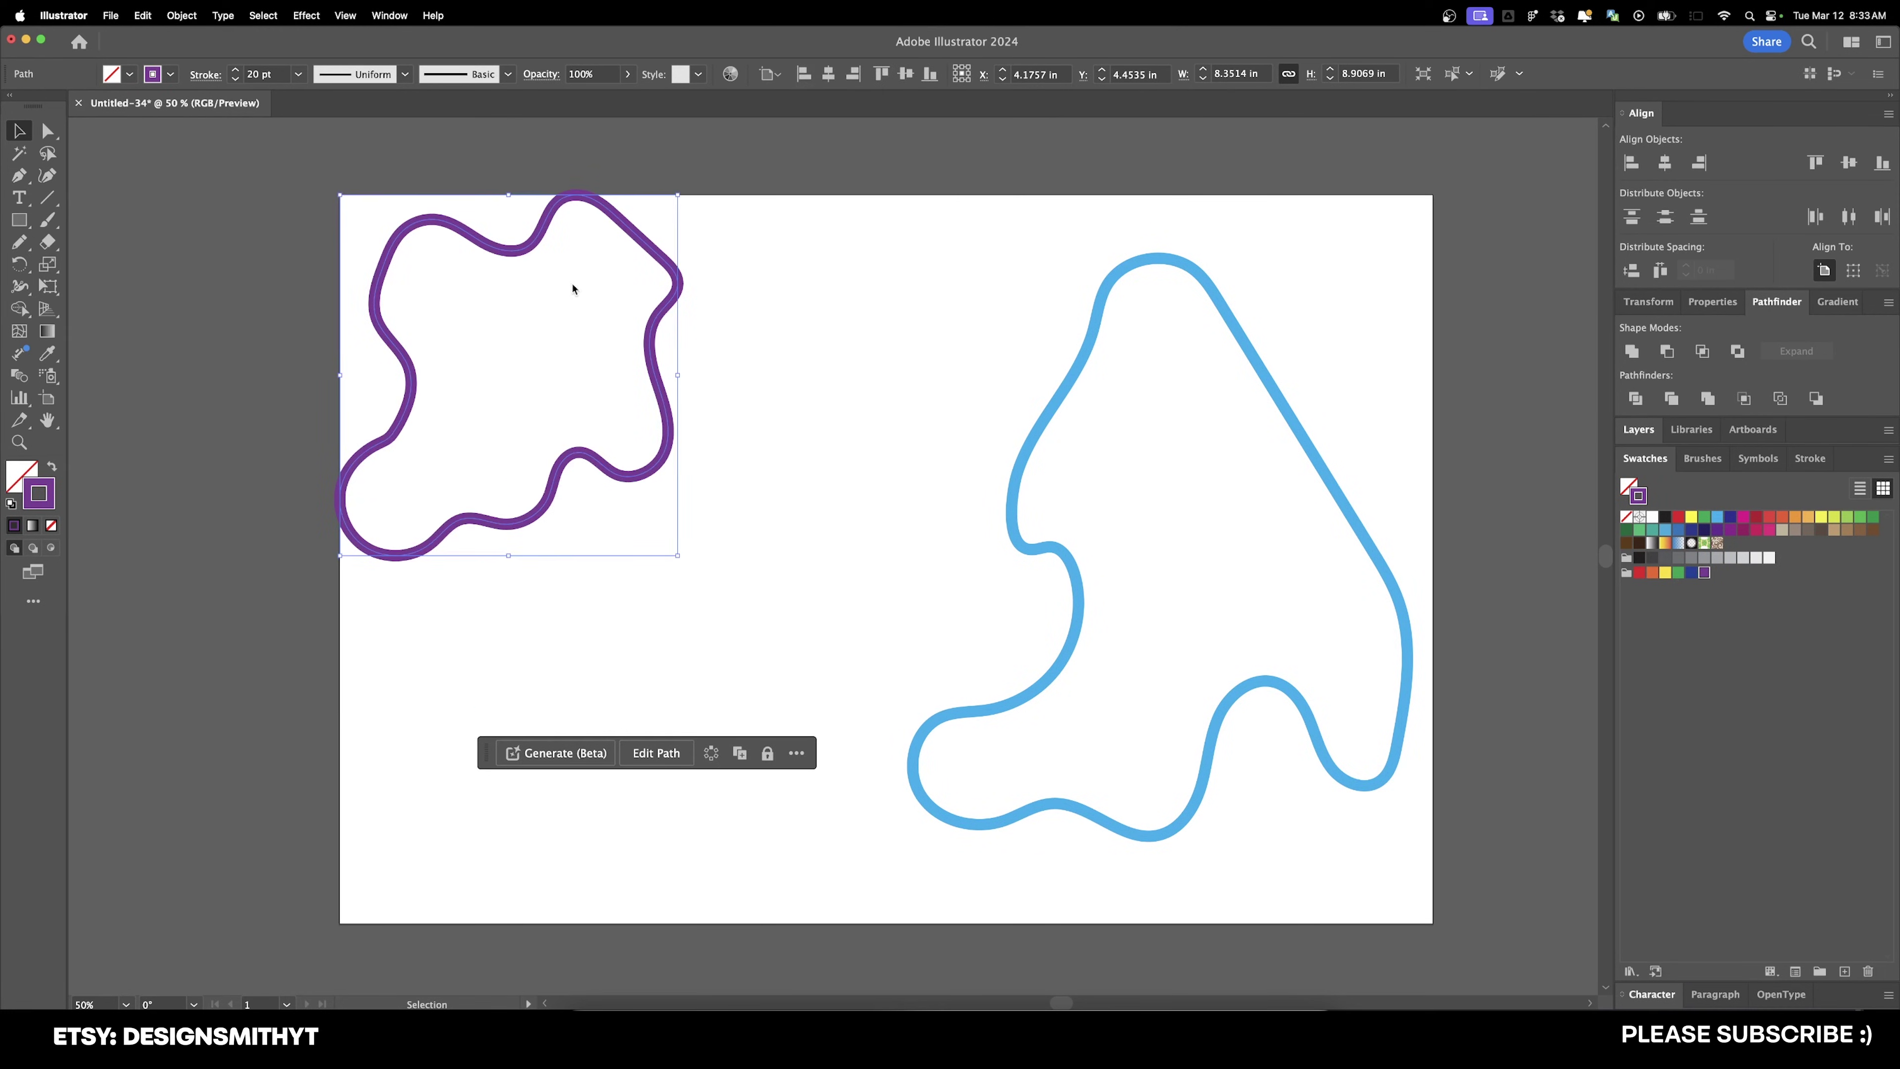
click(1155, 345)
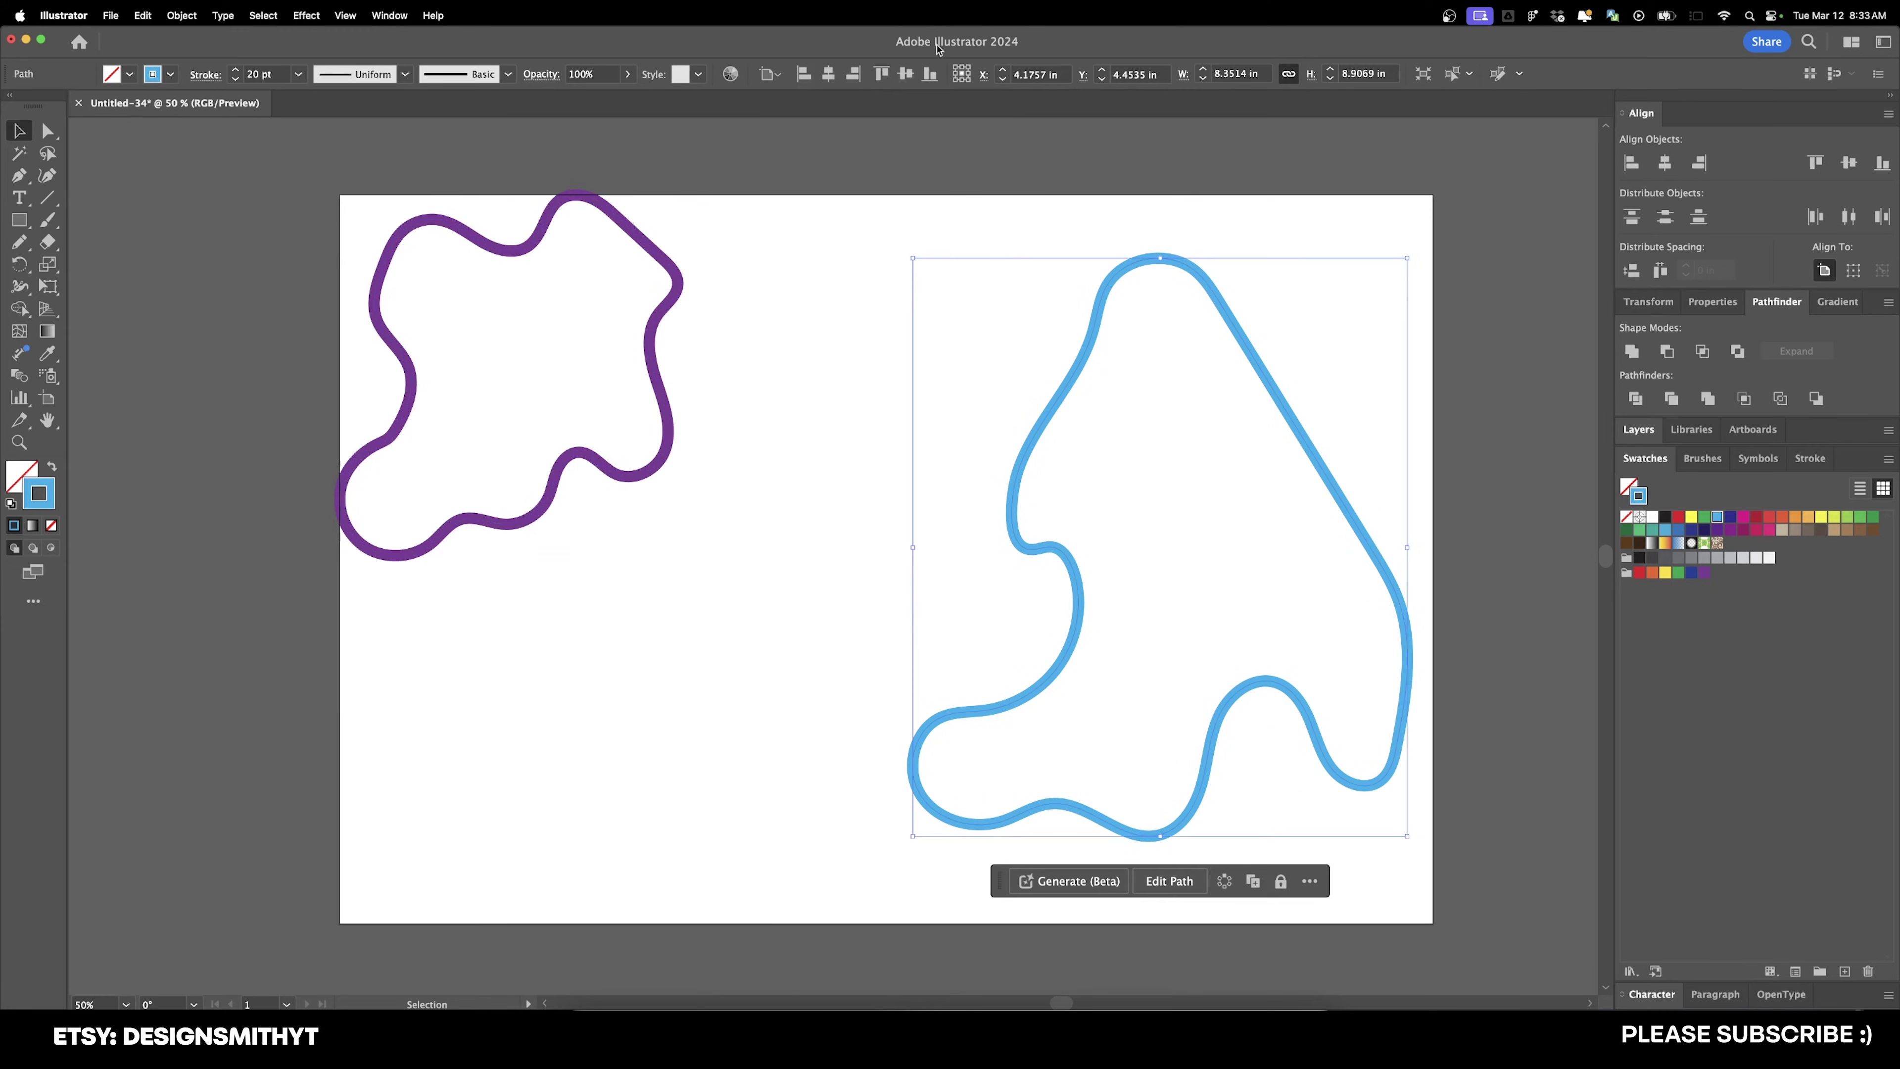
click(853, 74)
click(930, 74)
drag(555, 362, 1158, 694)
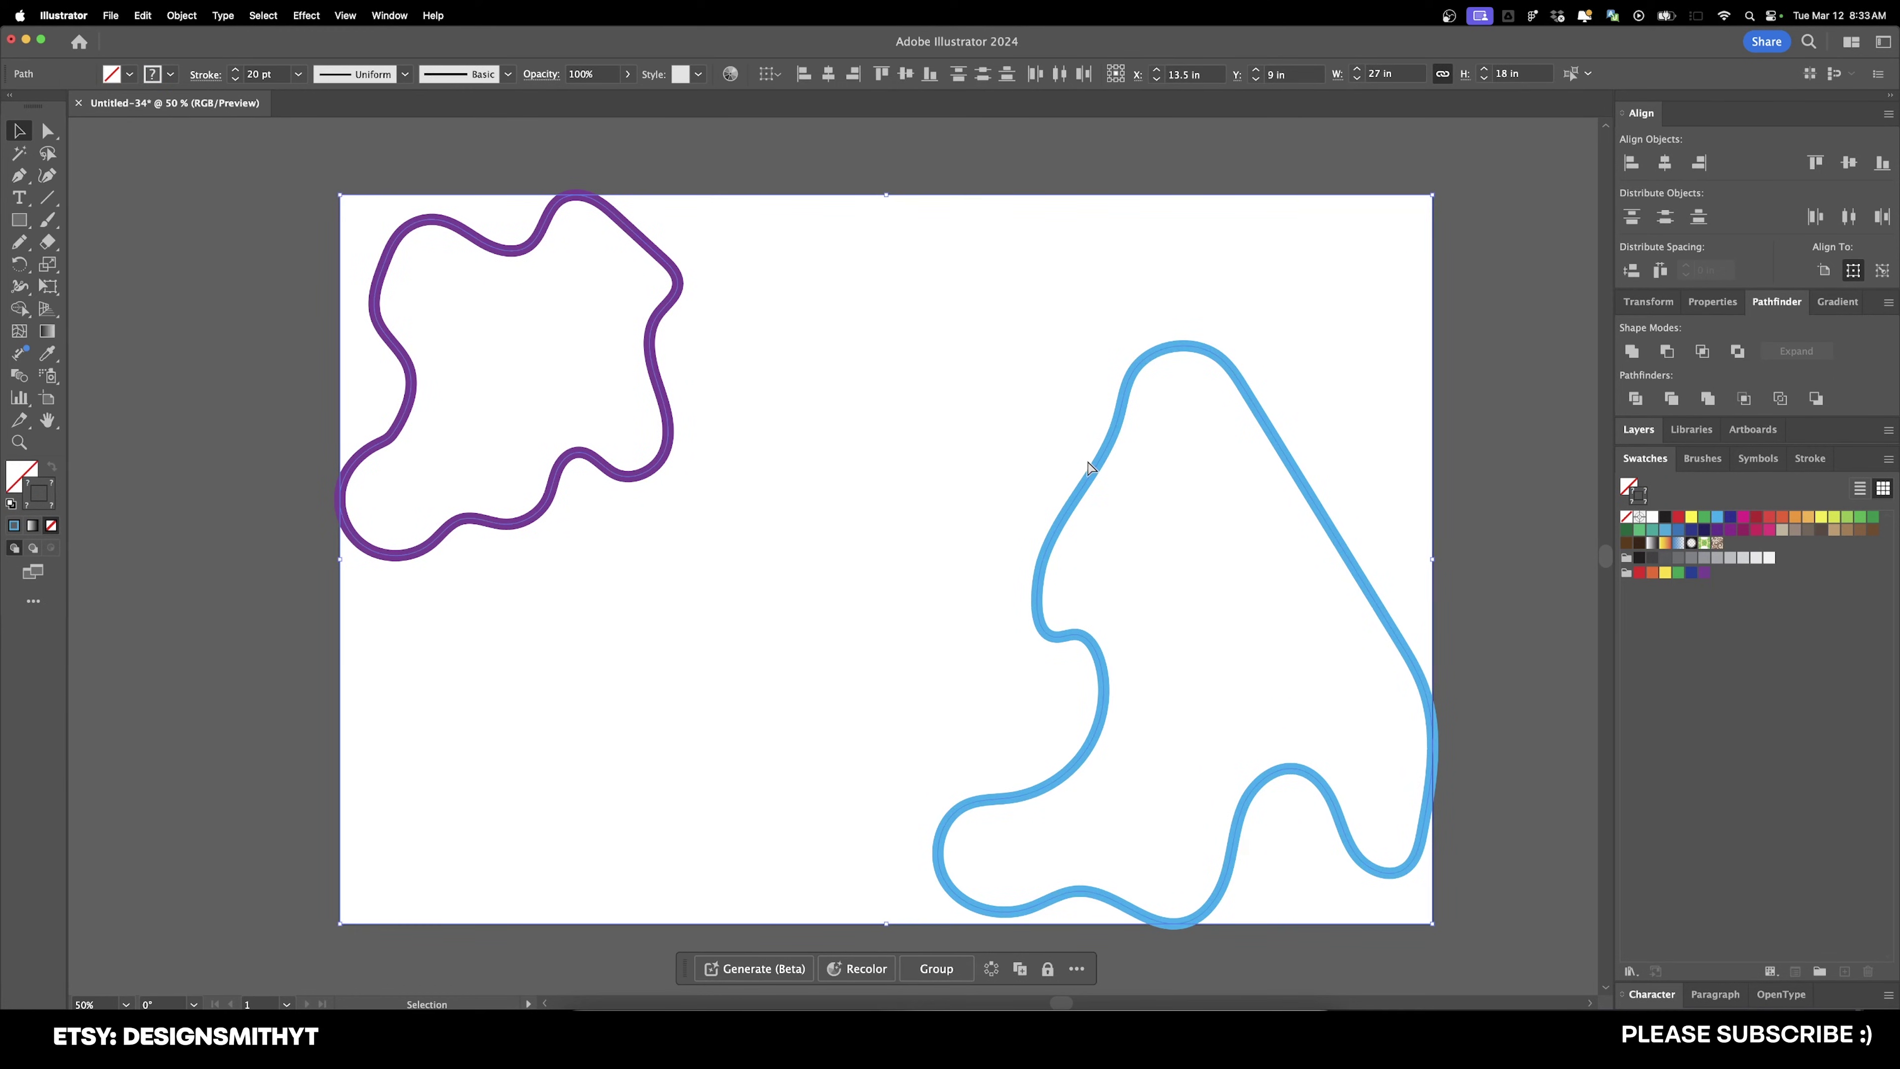
Step: Blend the purple blob into the blue blob with 10 specified steps, then undo the blend
key(a)
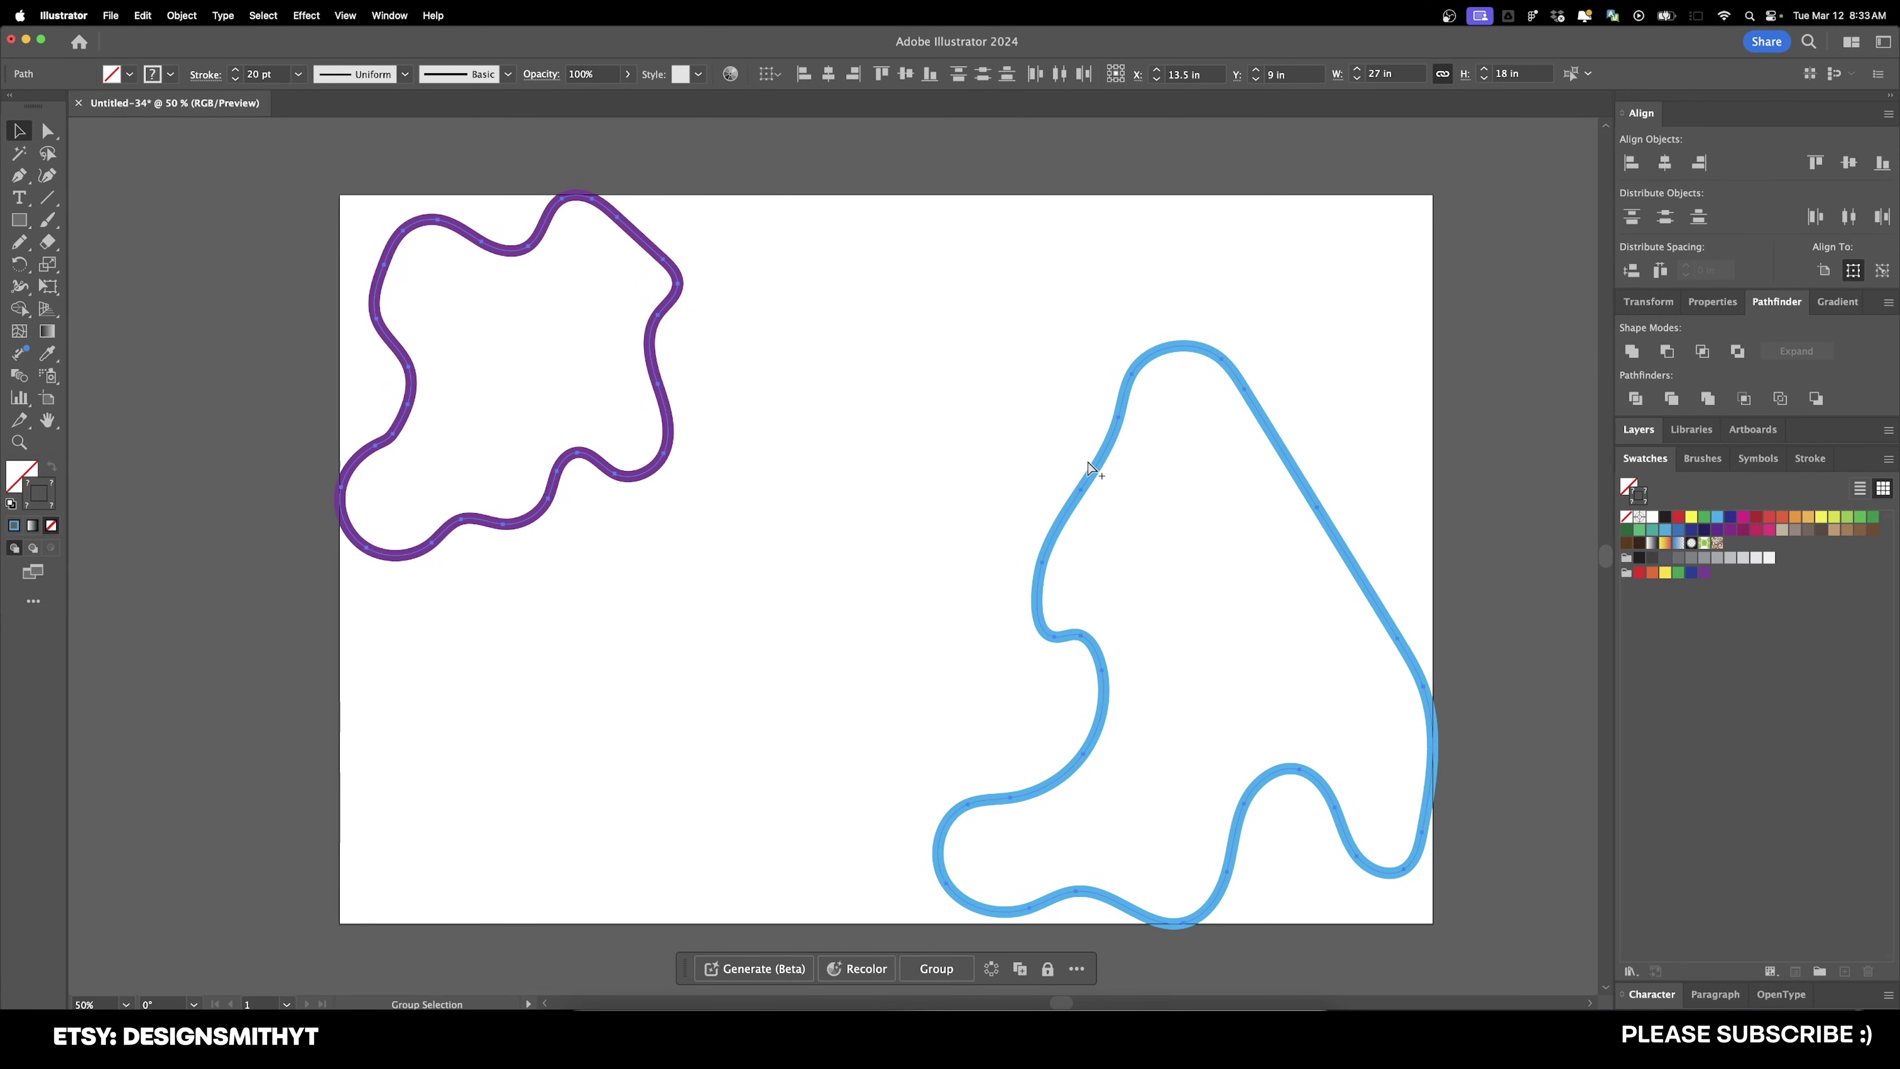
key(super+alt+b)
double_click(31, 381)
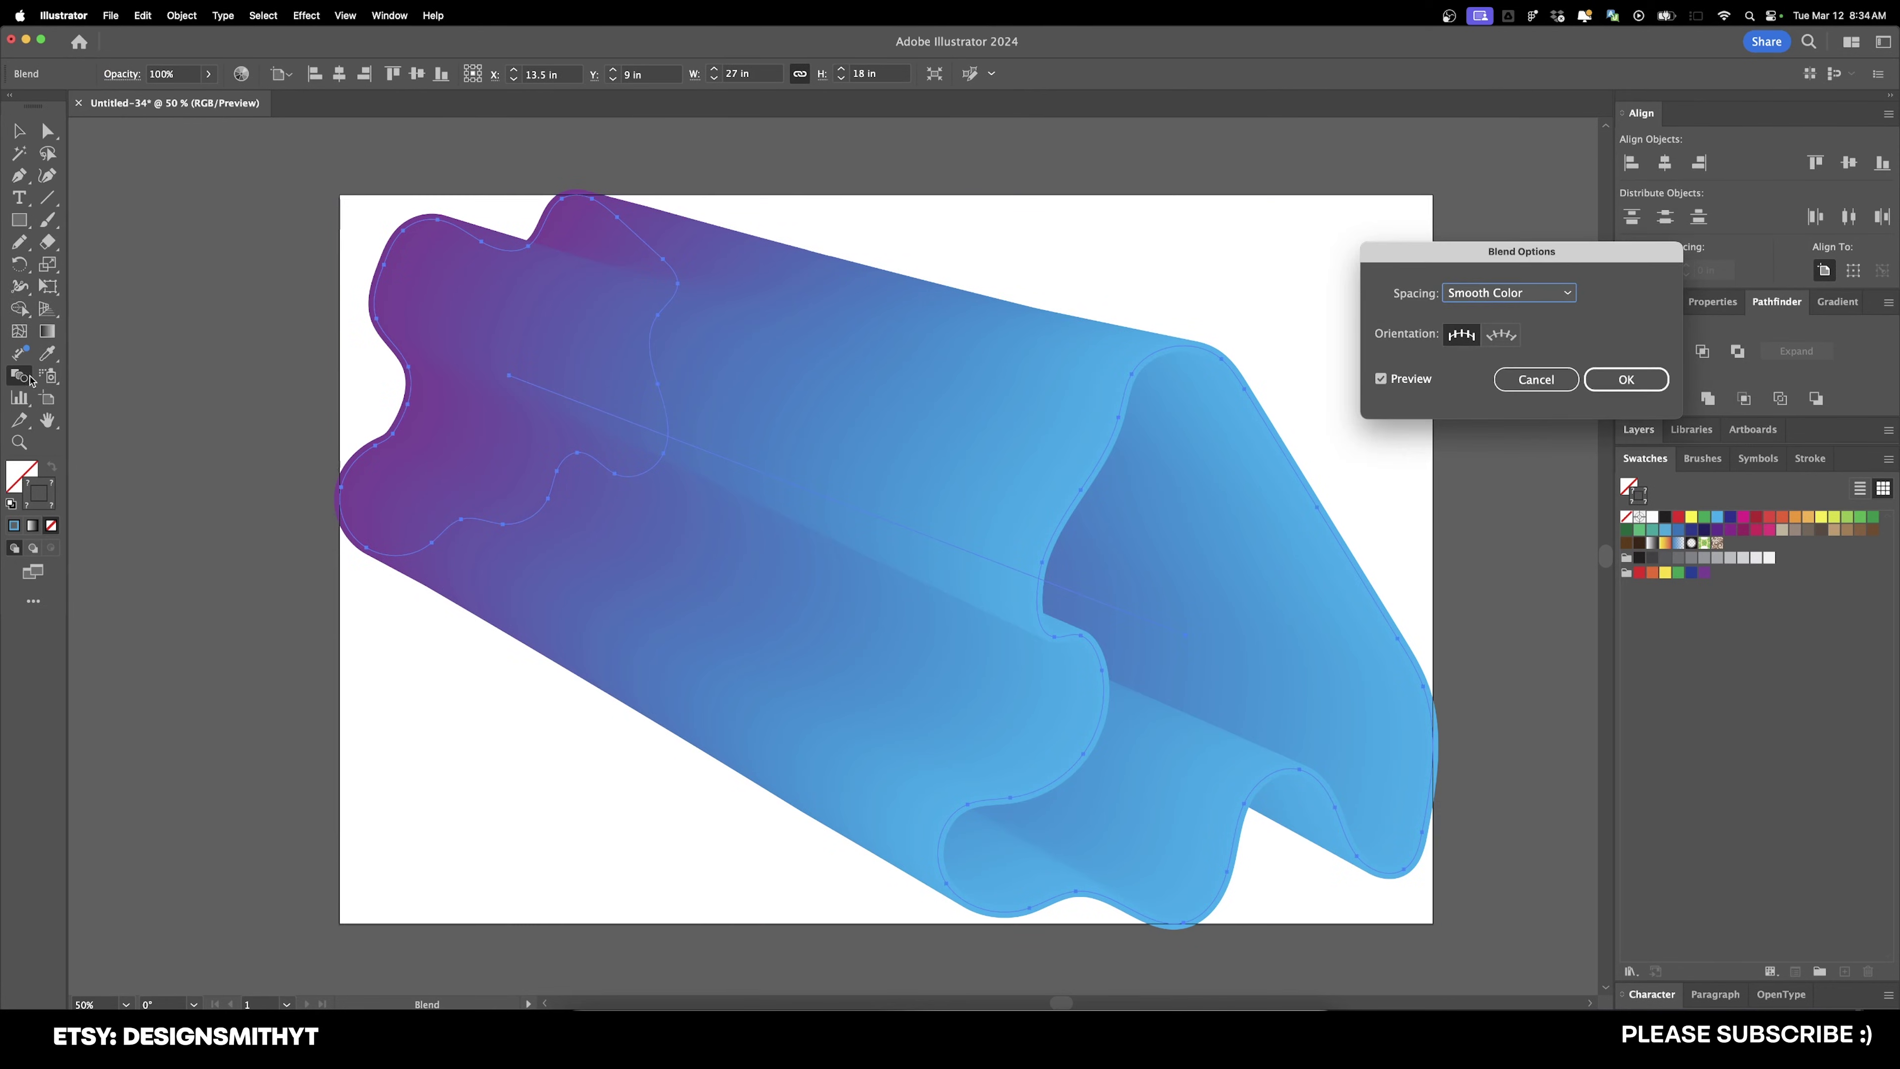
click(1568, 293)
click(1518, 330)
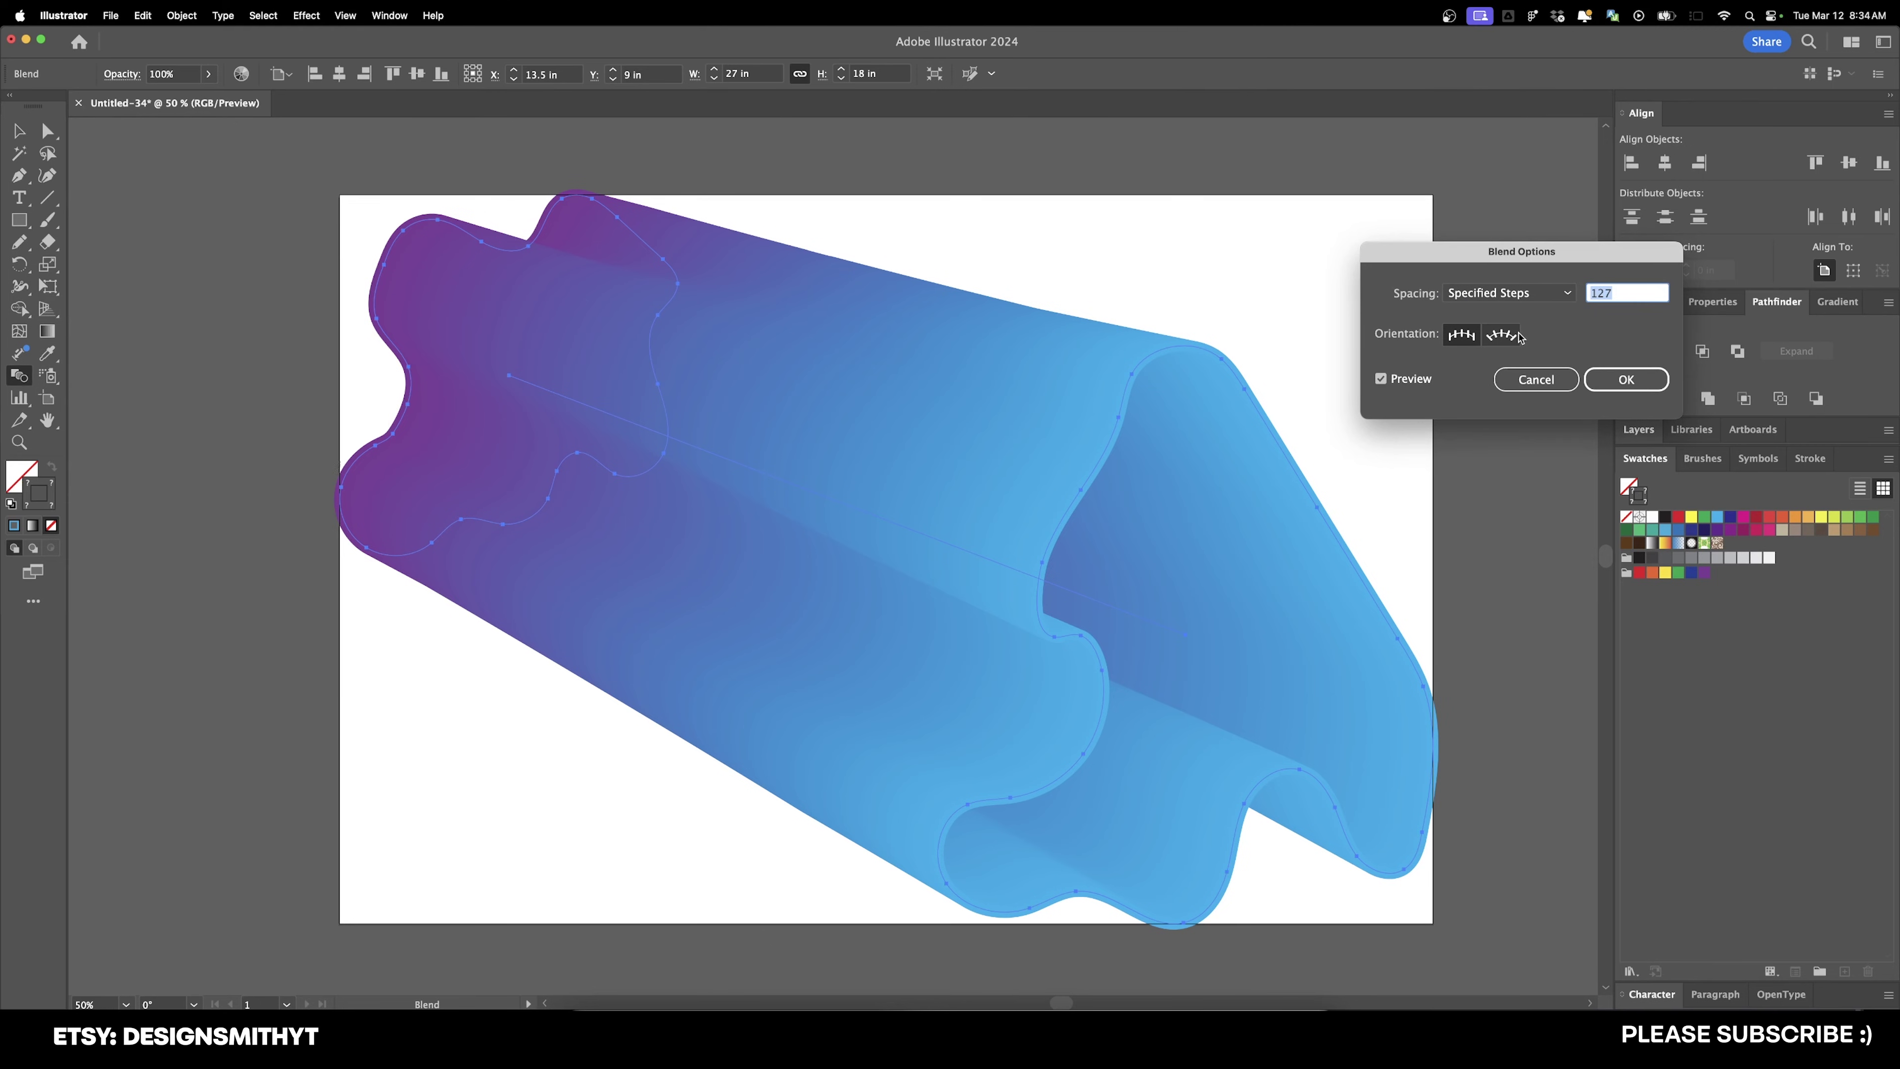
text(10)
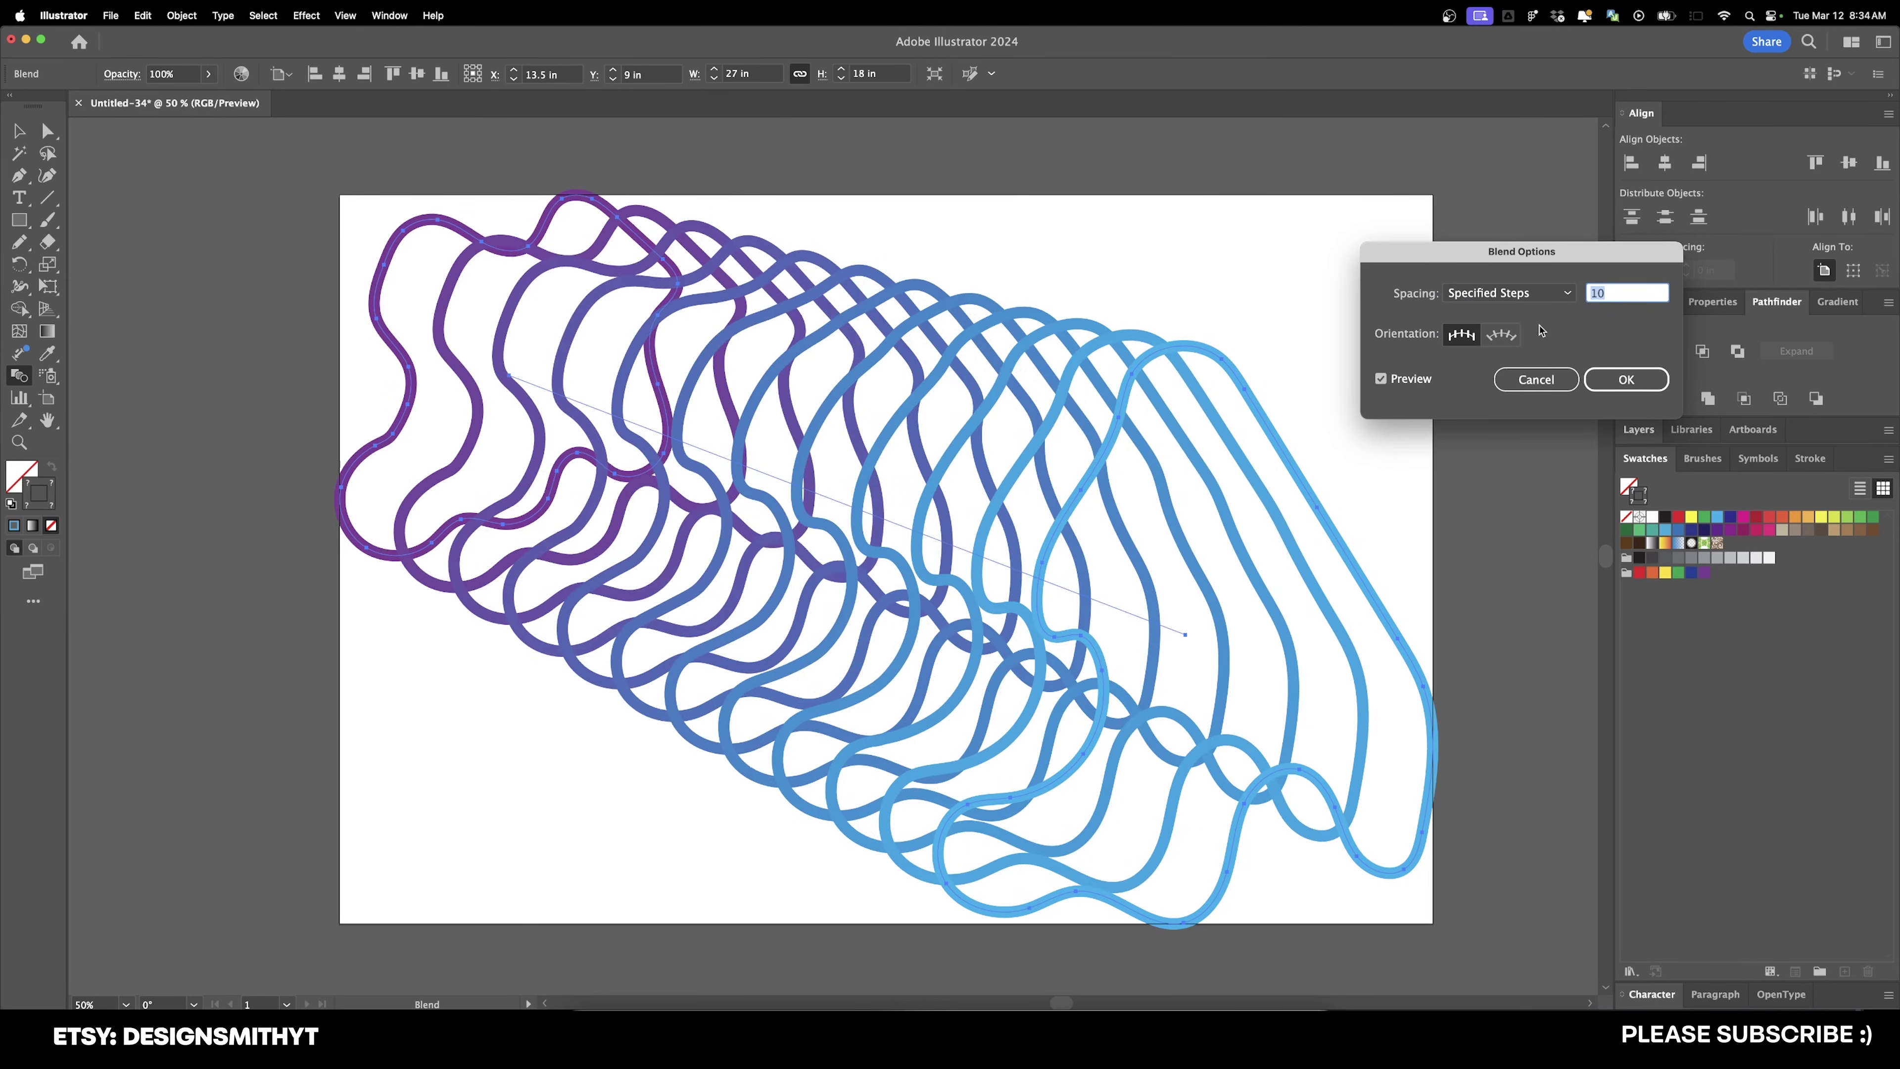
key(Return)
key(v)
click(481, 279)
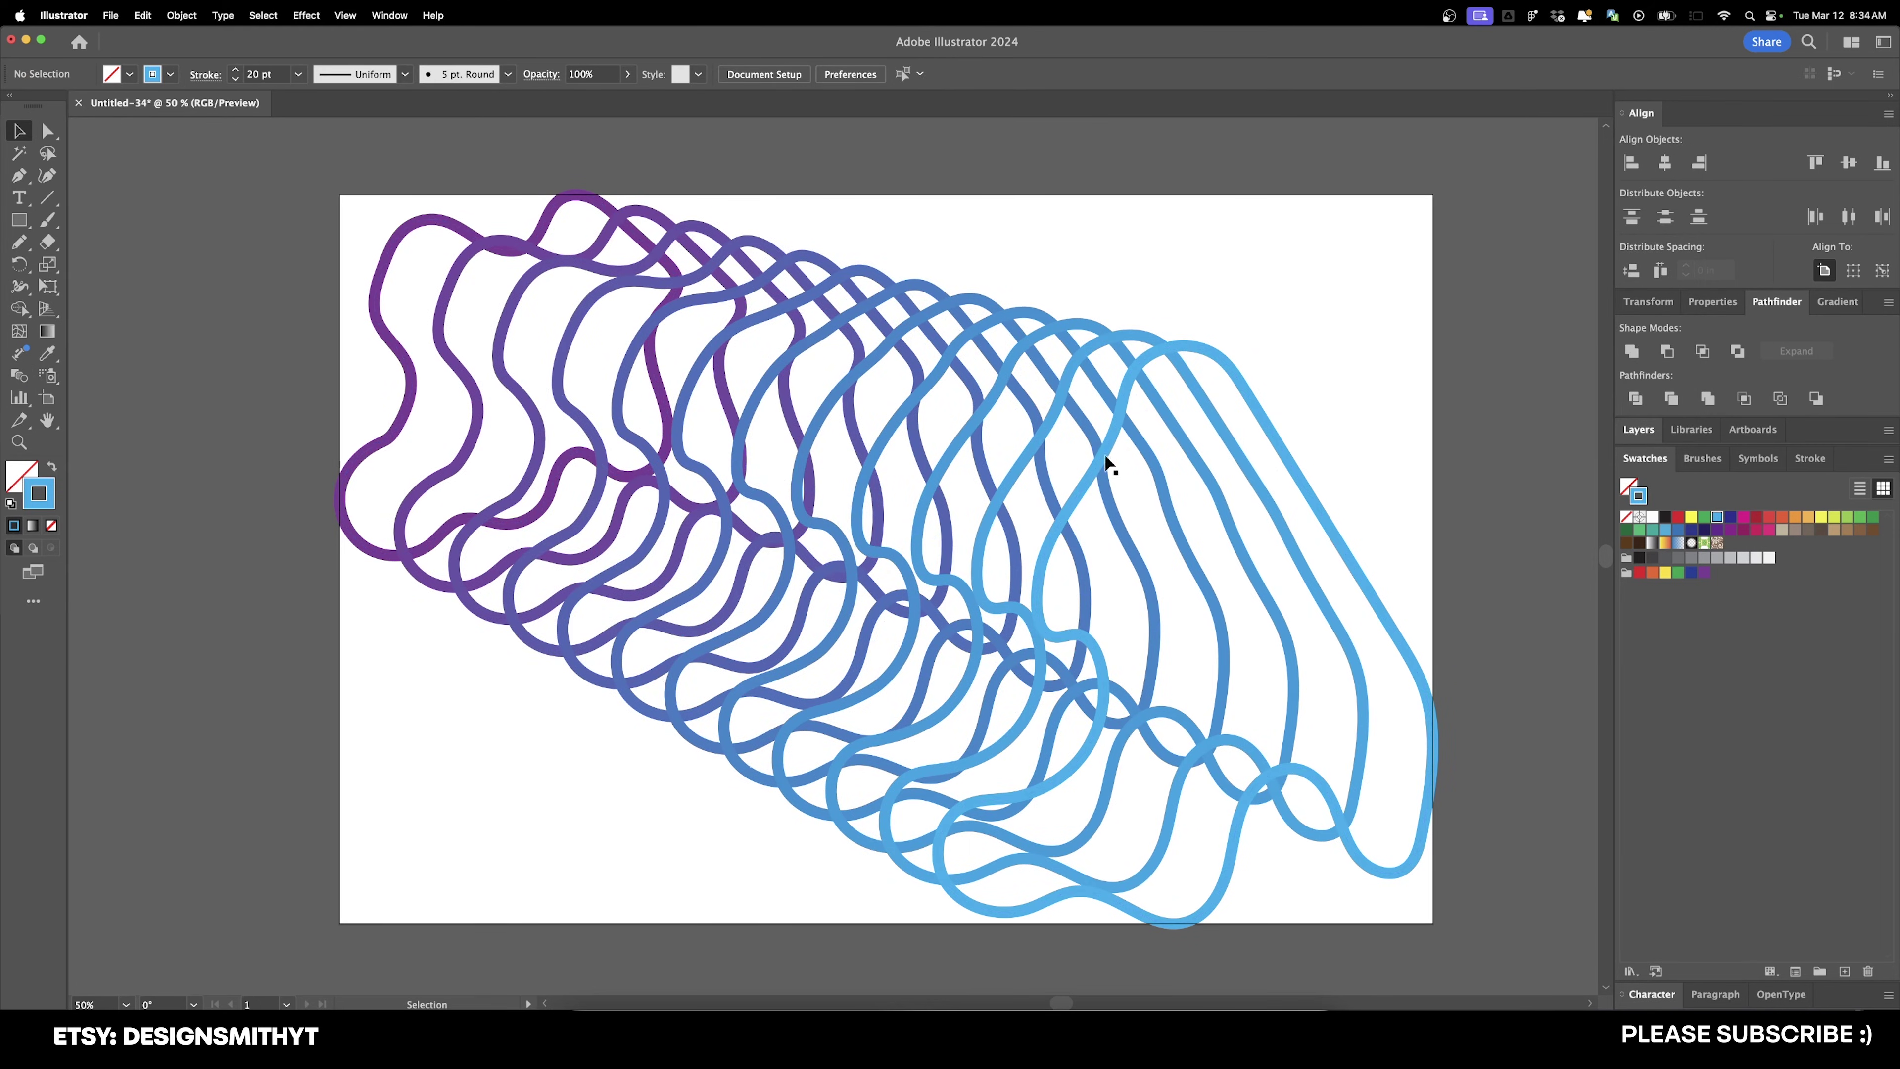
click(950, 539)
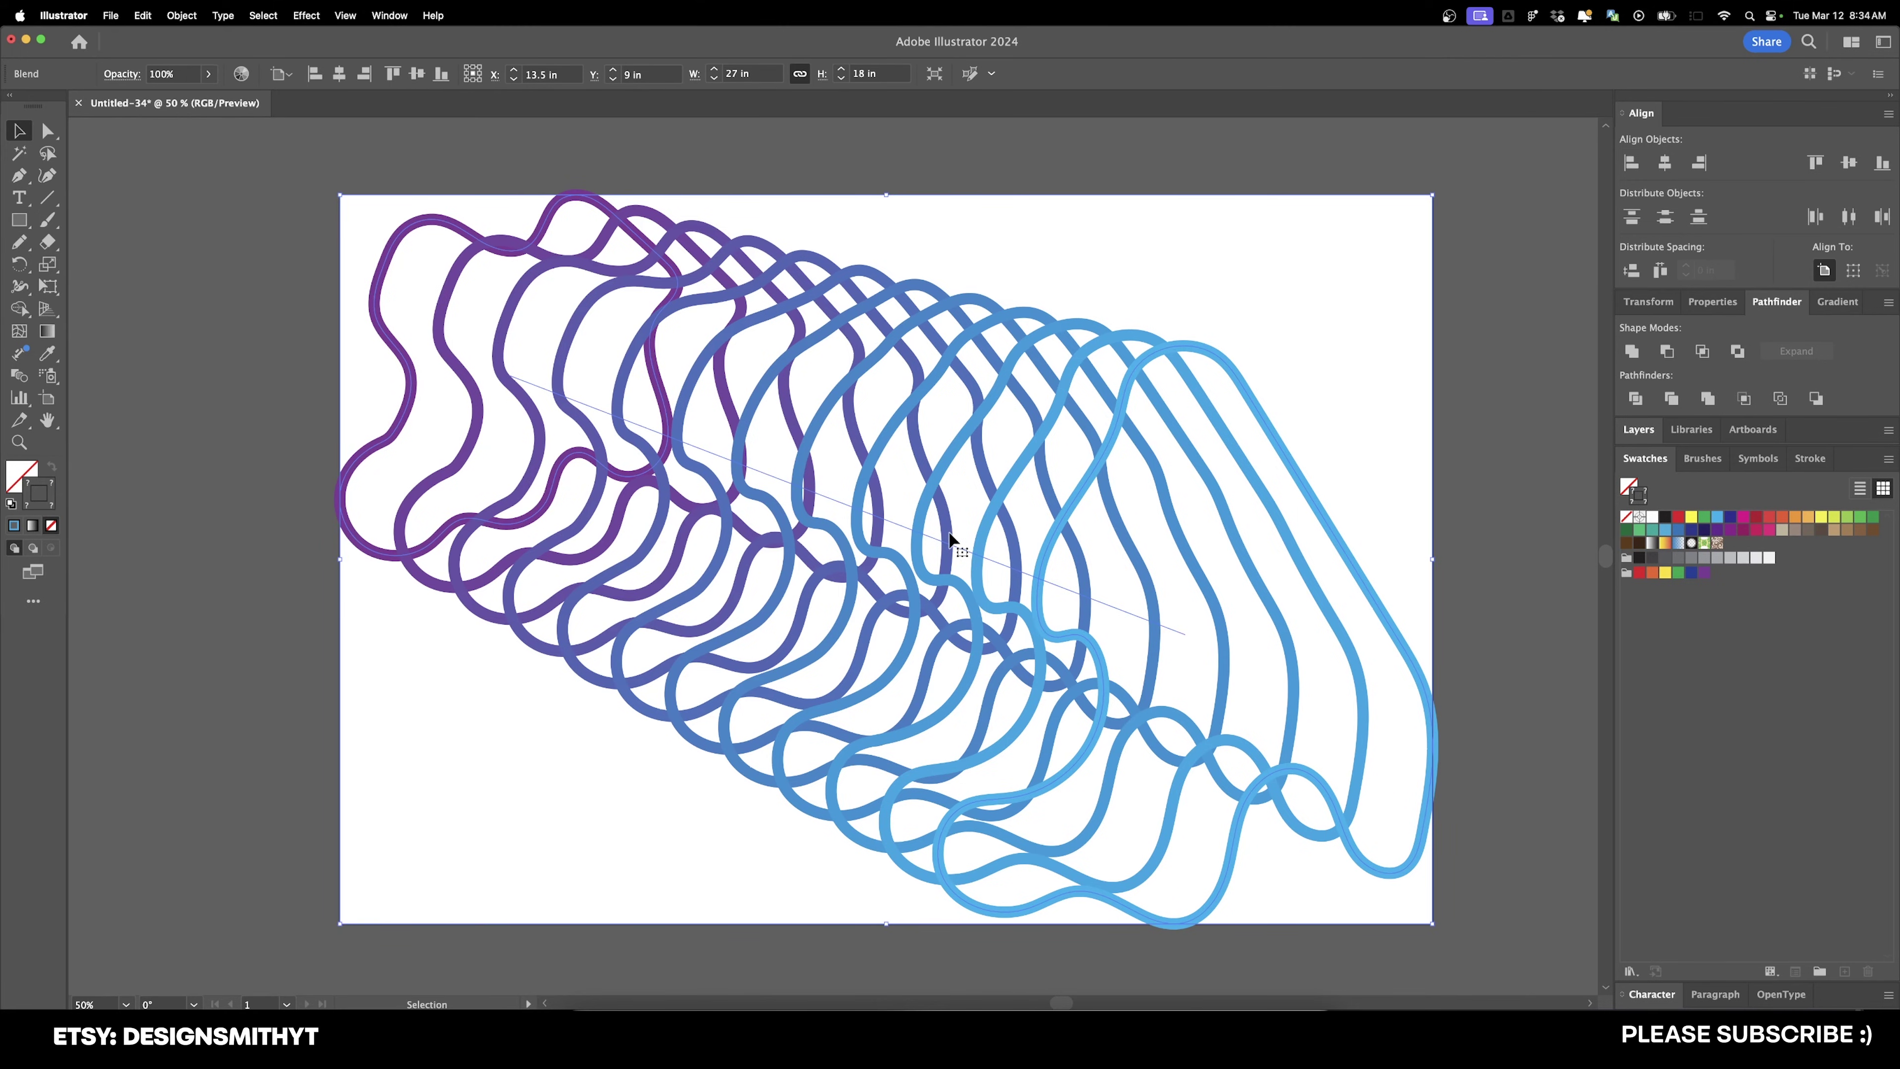
key(super+z)
key(super+z)
key(super+z)
key(super+z)
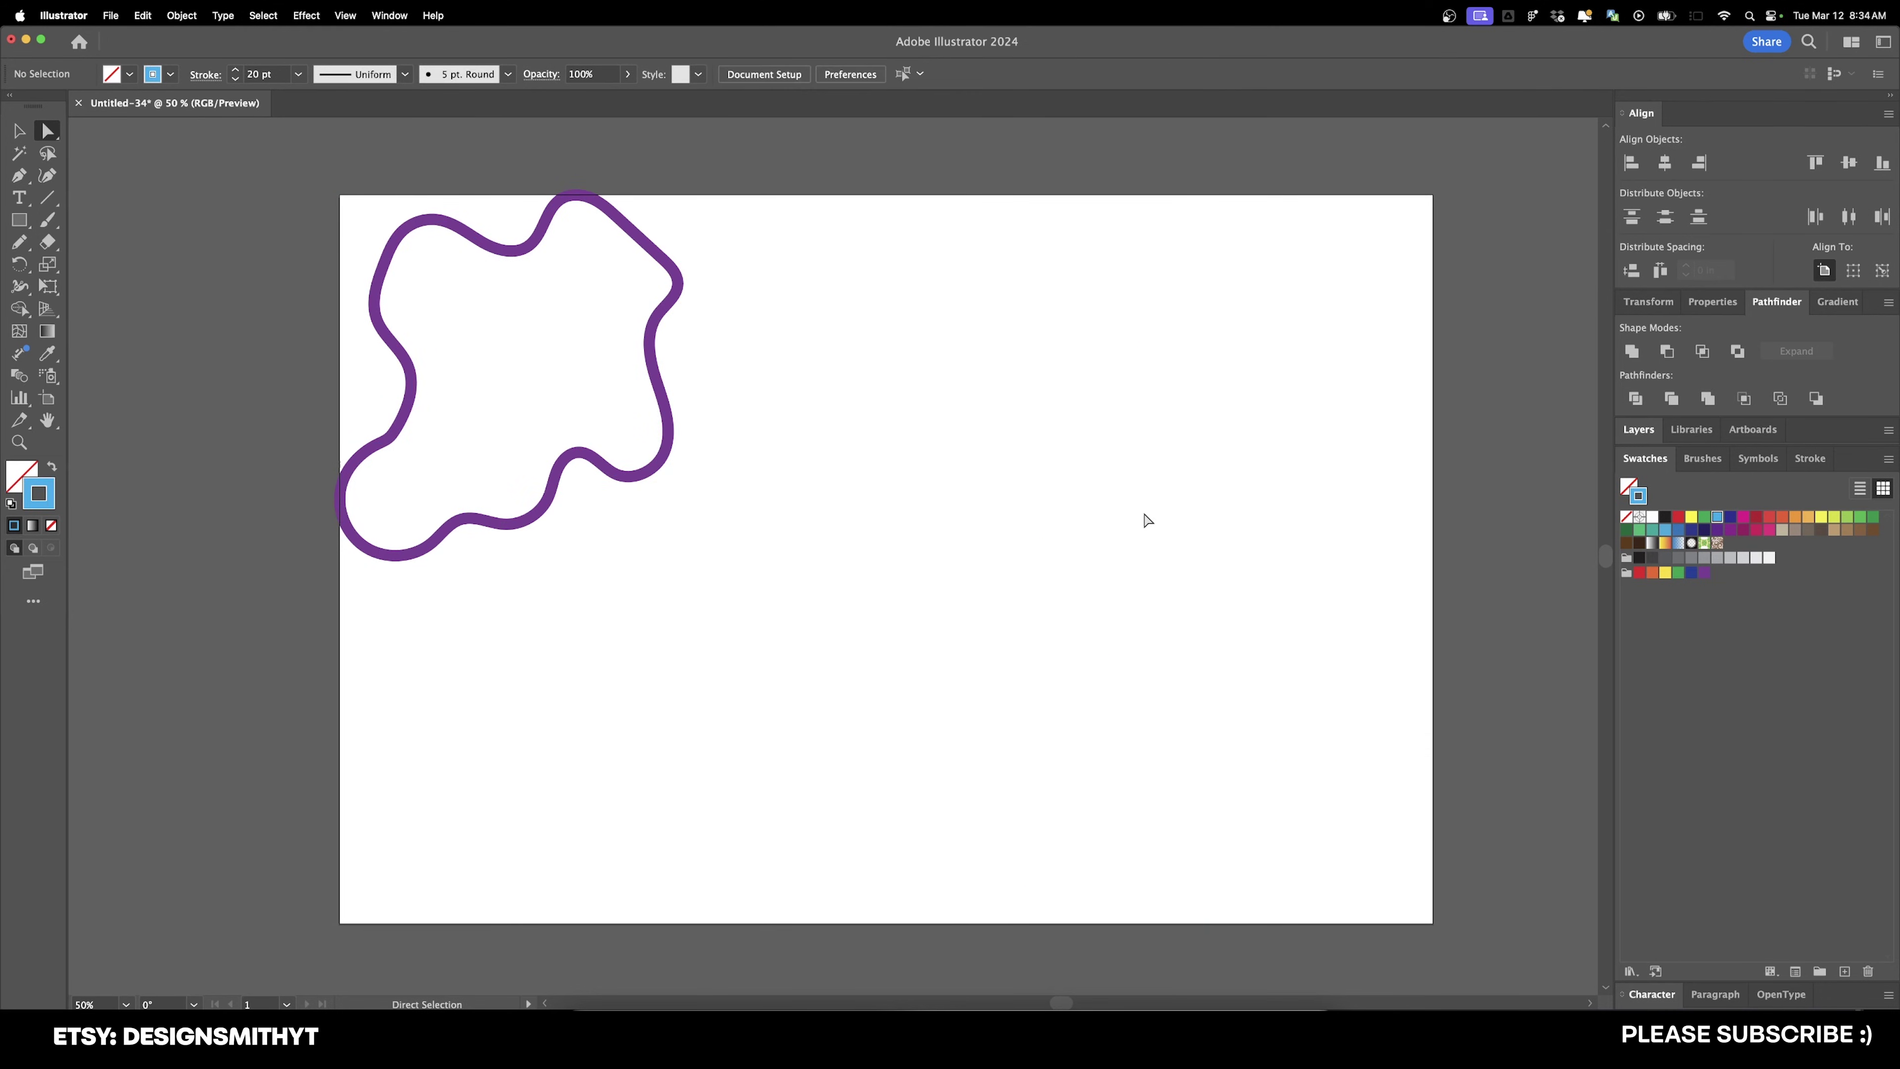
Step: Draw a triangle with the Star tool at the artboard's lower right
click(19, 220)
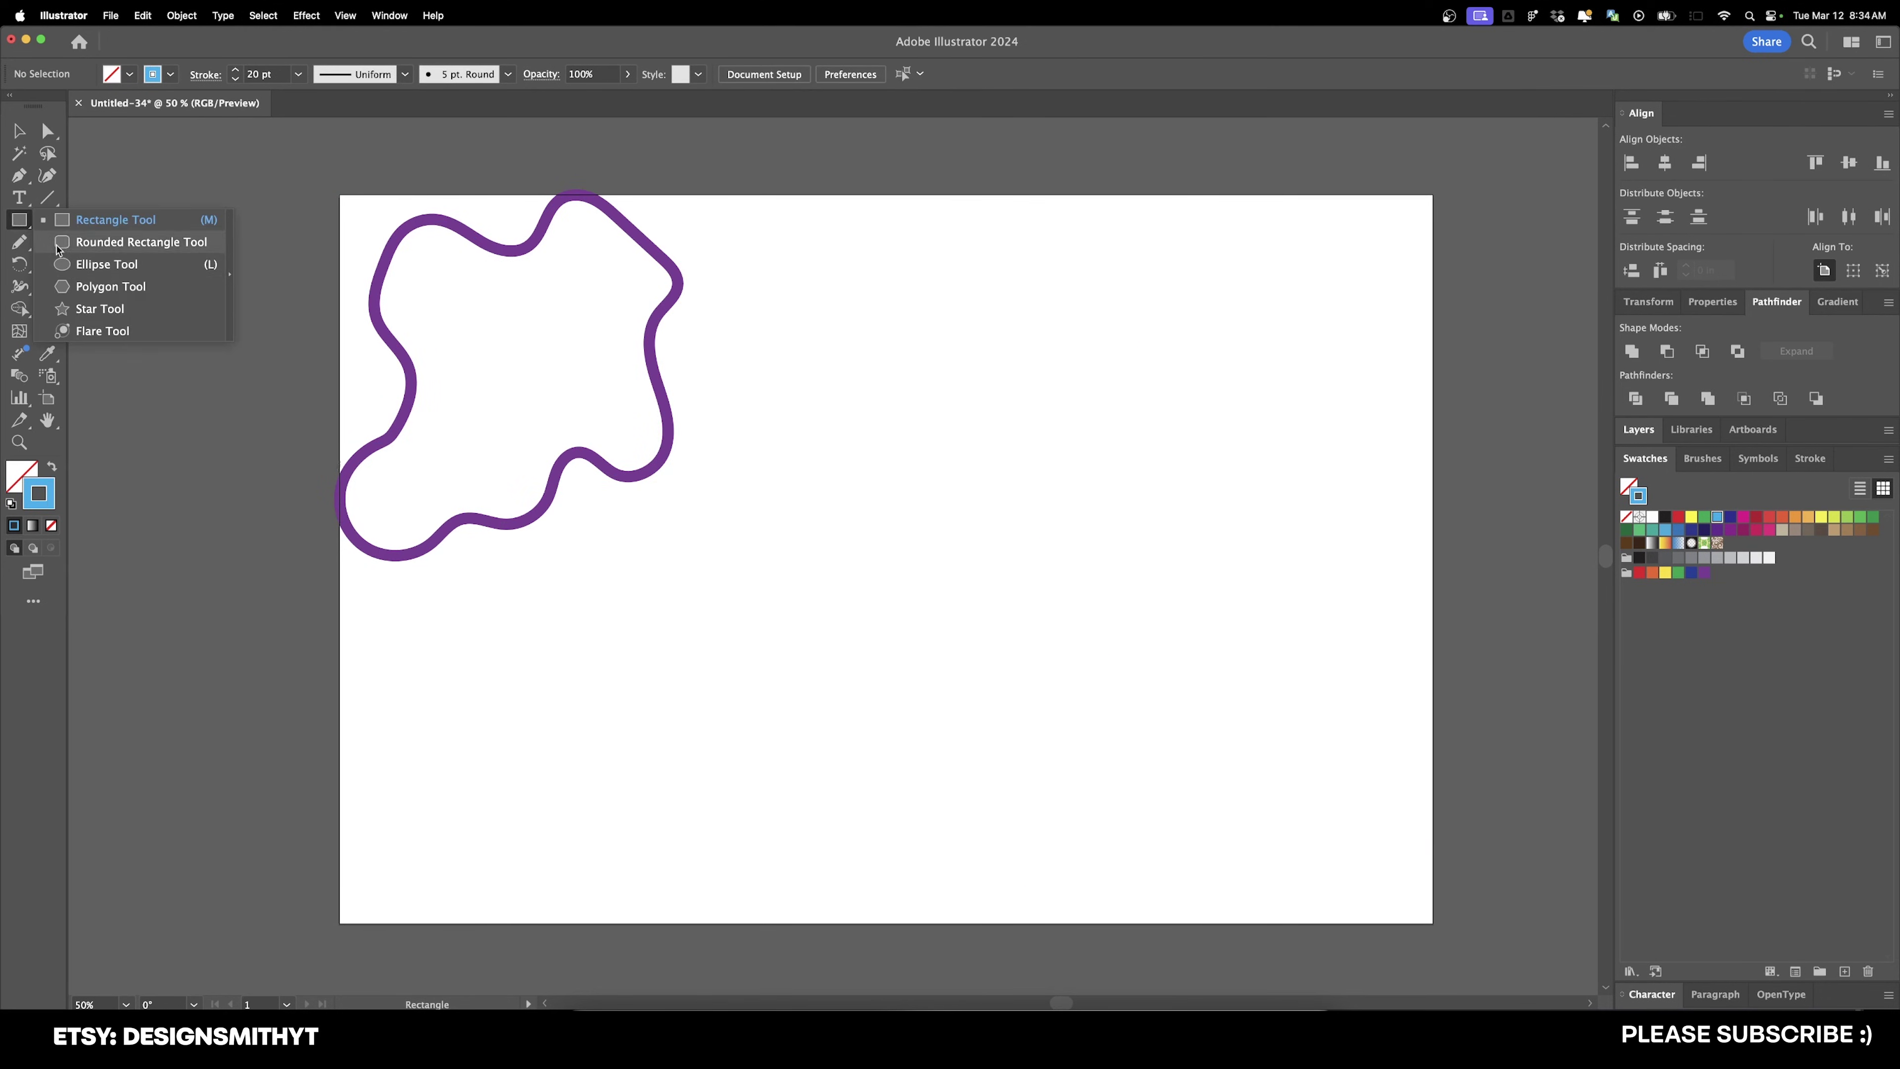
click(91, 309)
click(1361, 842)
key(Return)
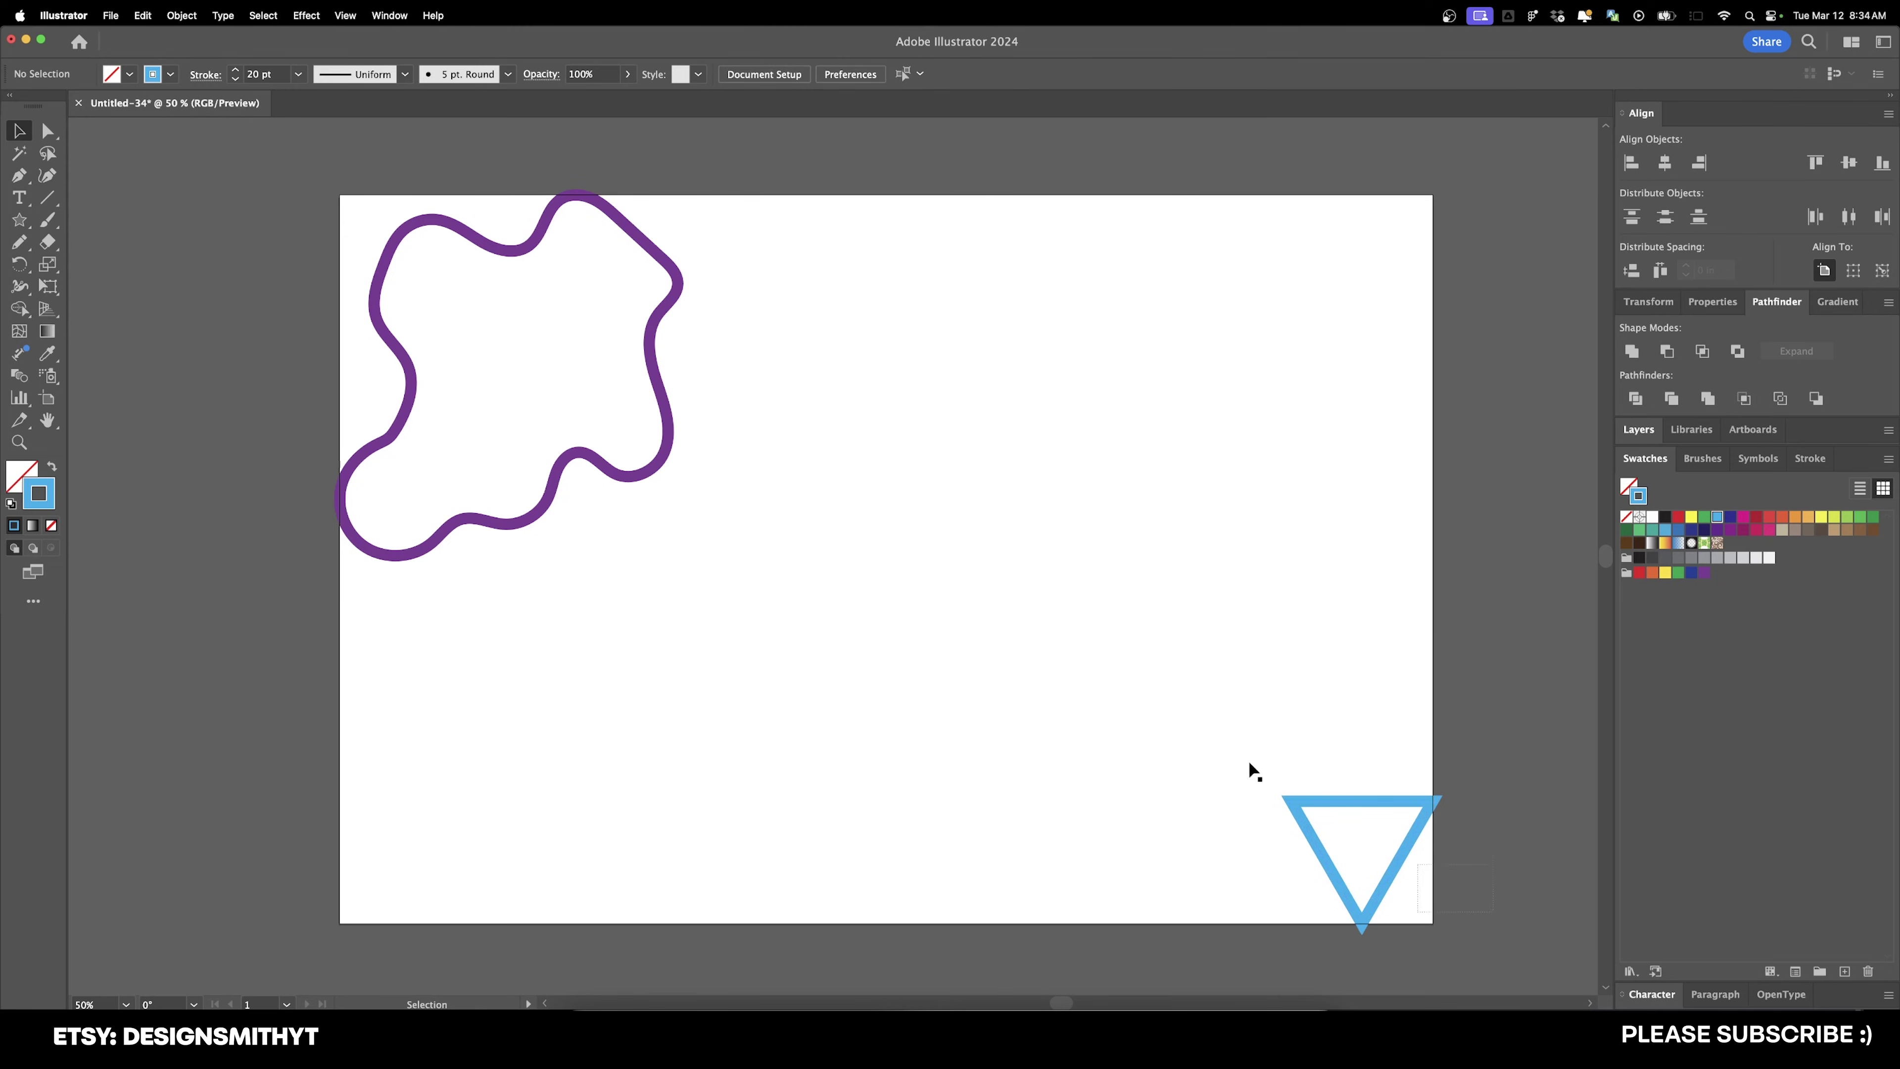
Step: Blend the purple blob into the triangle using 3 specified steps
drag(1425, 914, 444, 340)
key(alt+super+b)
key(w)
key(Return)
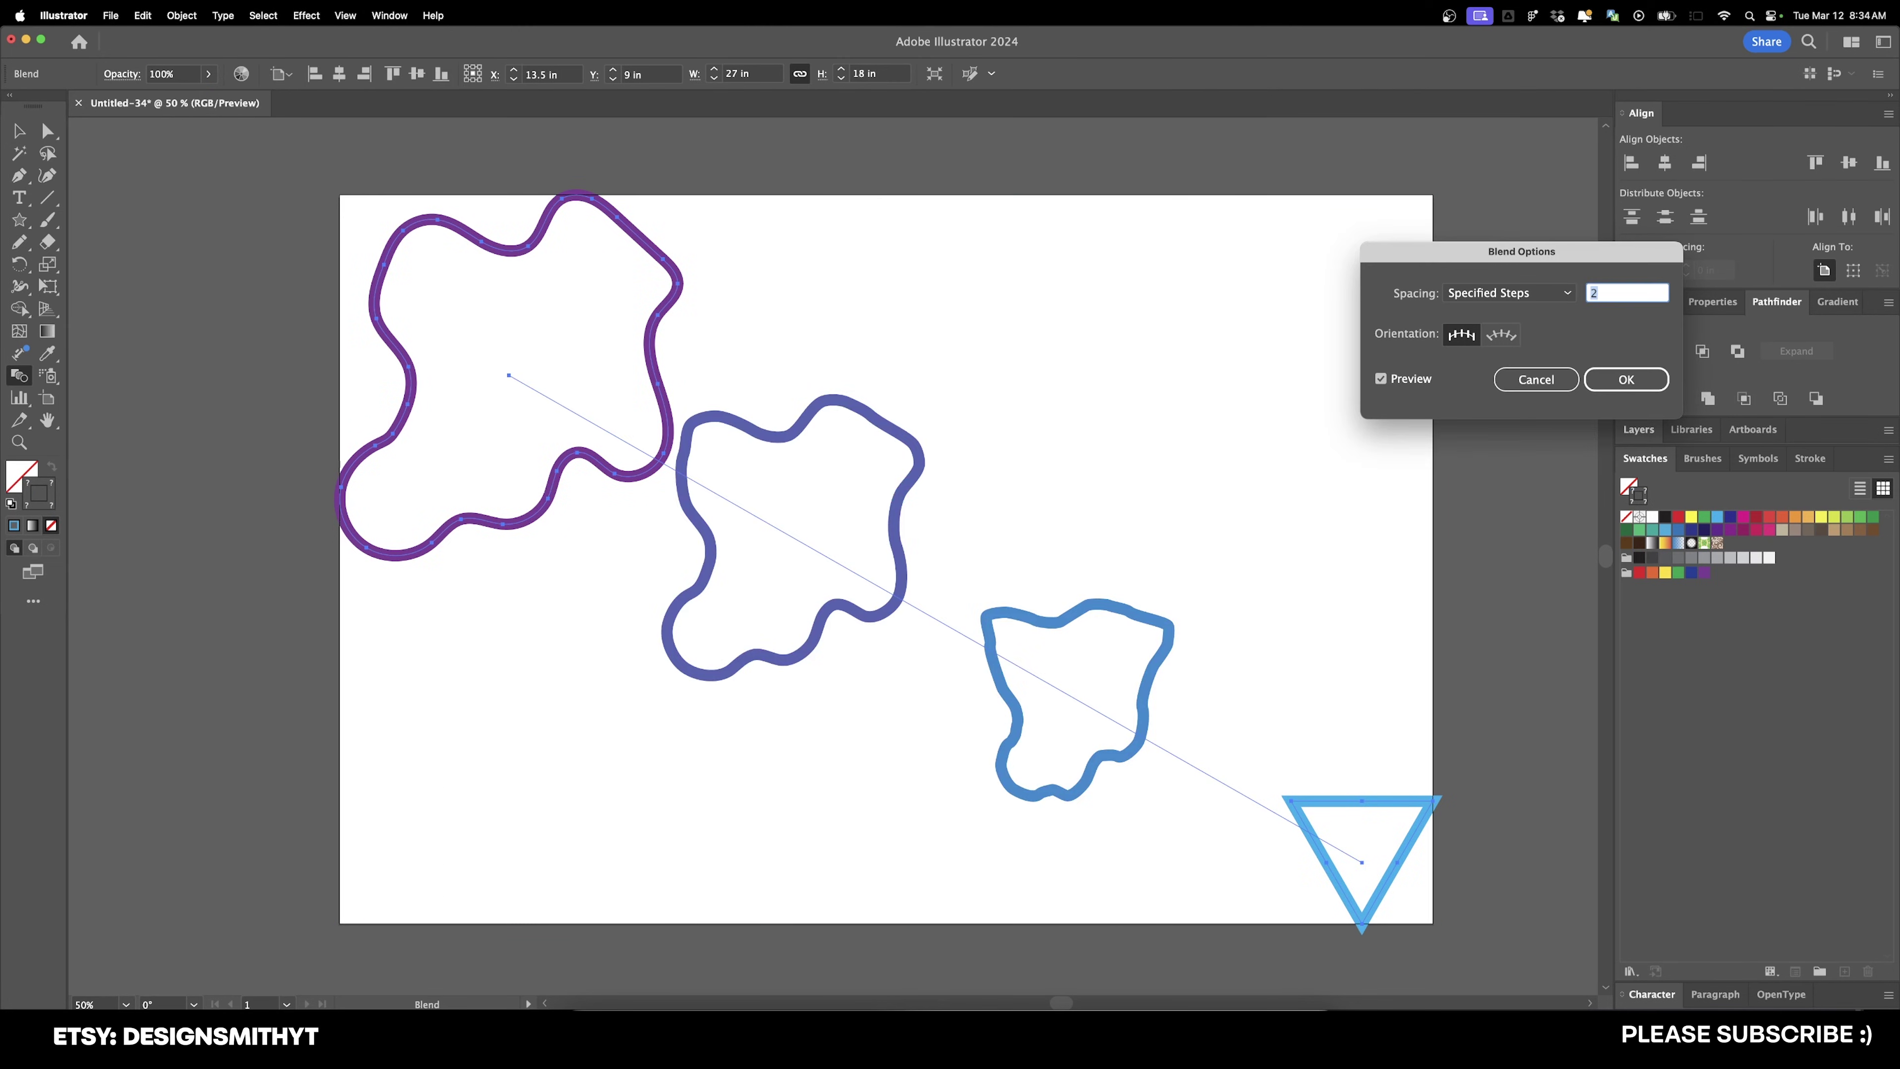
key(Up)
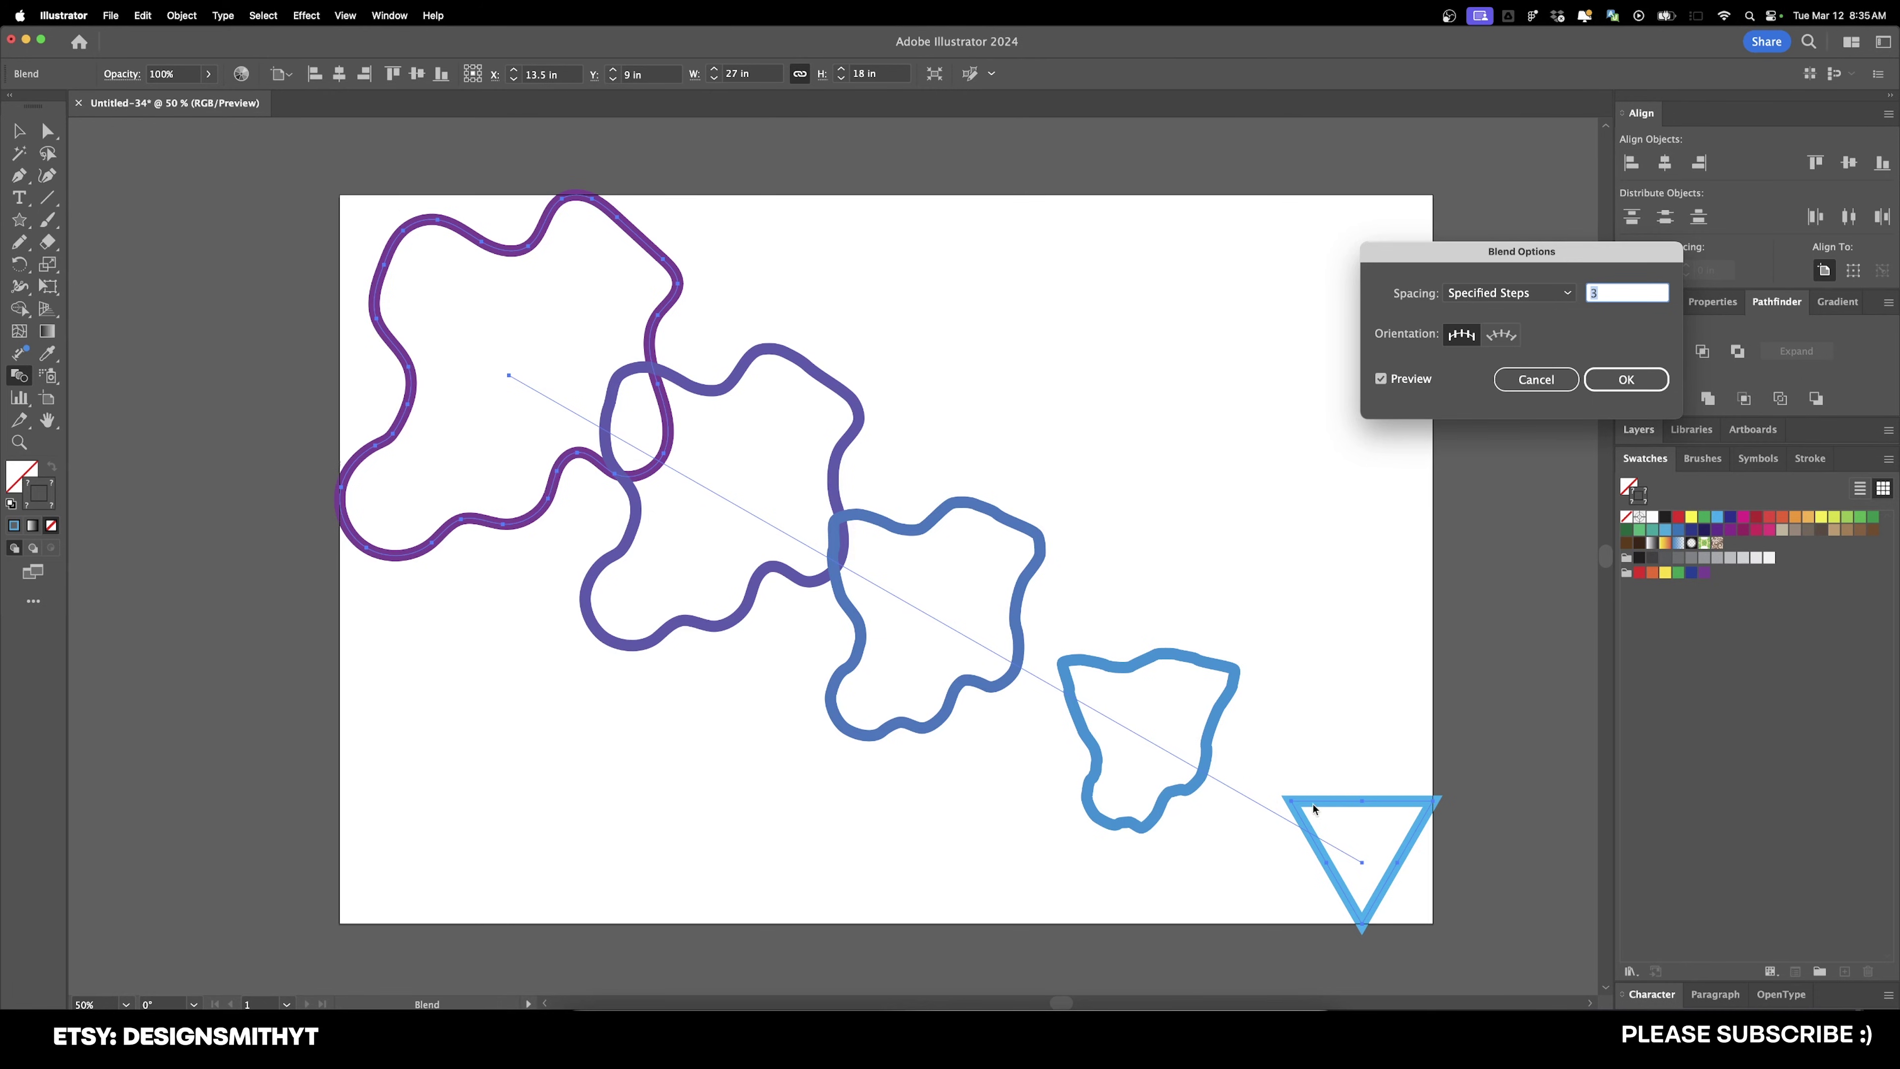
click(1627, 379)
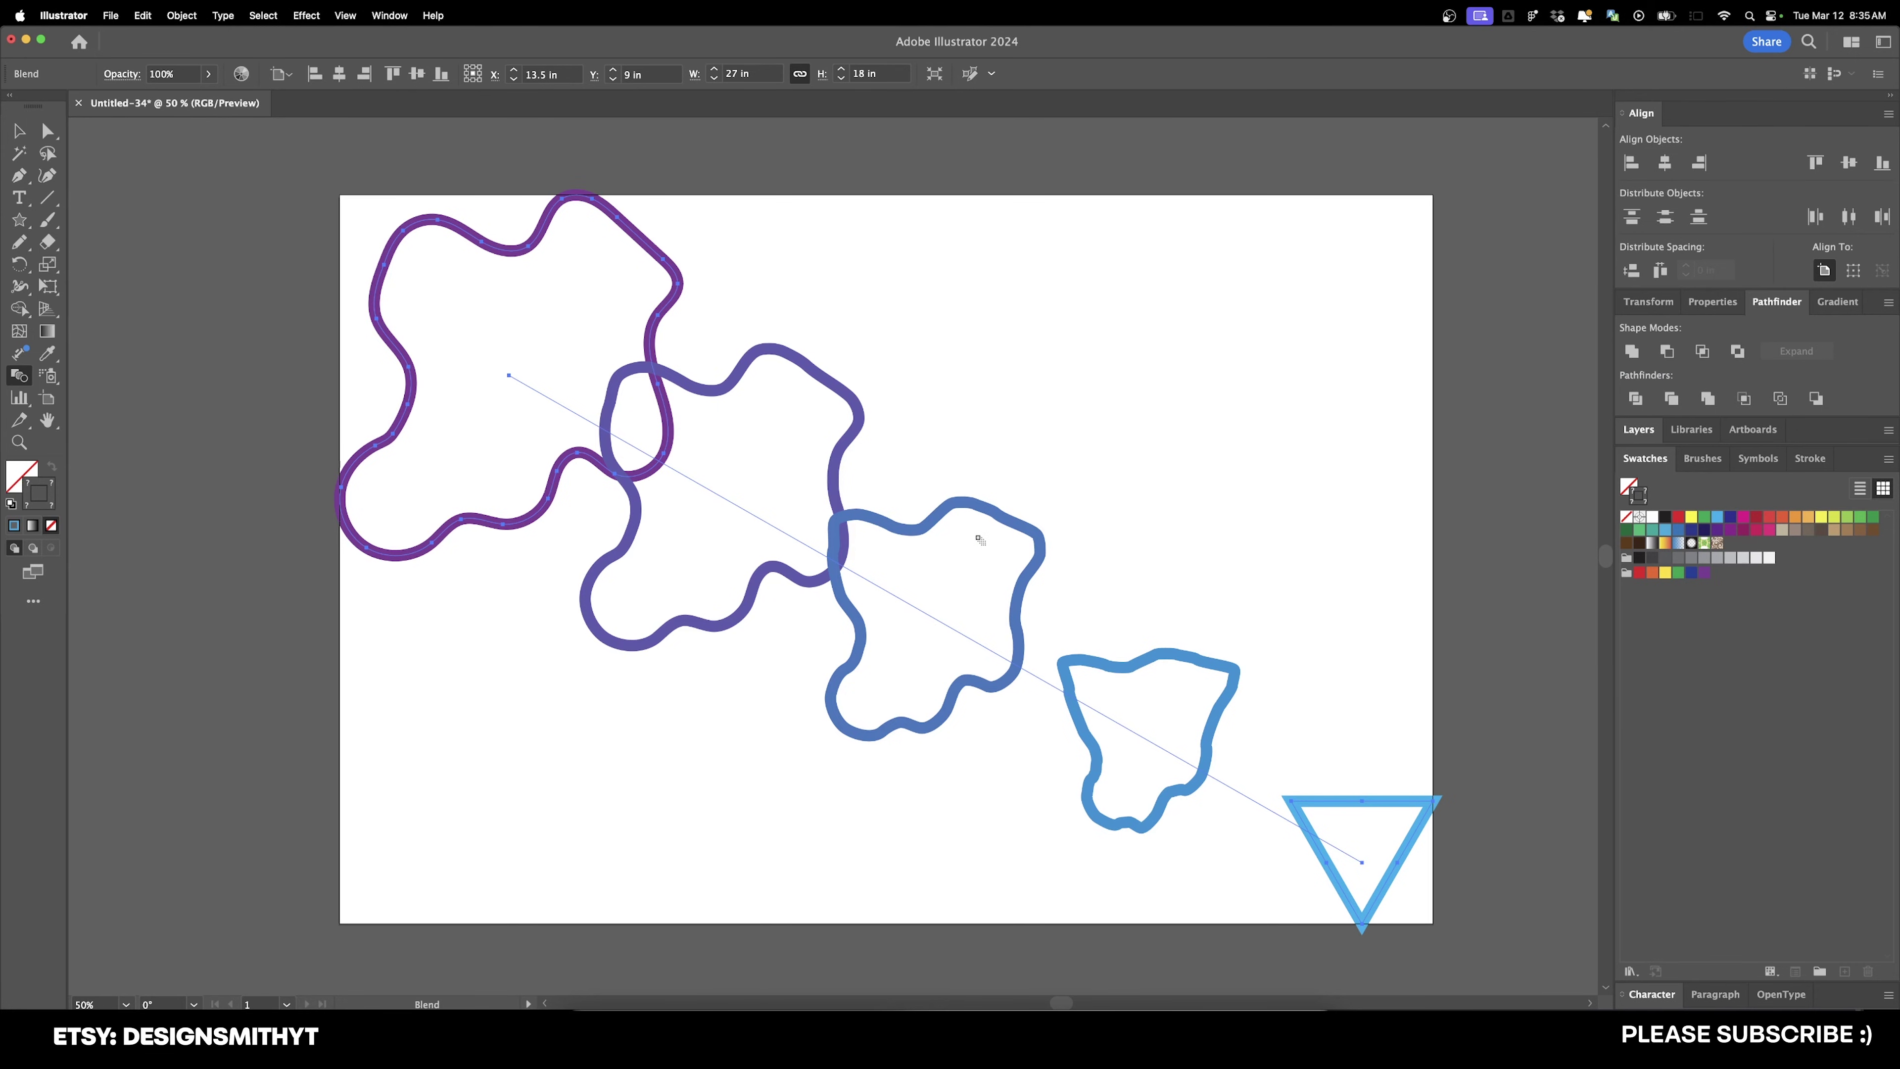
key(v)
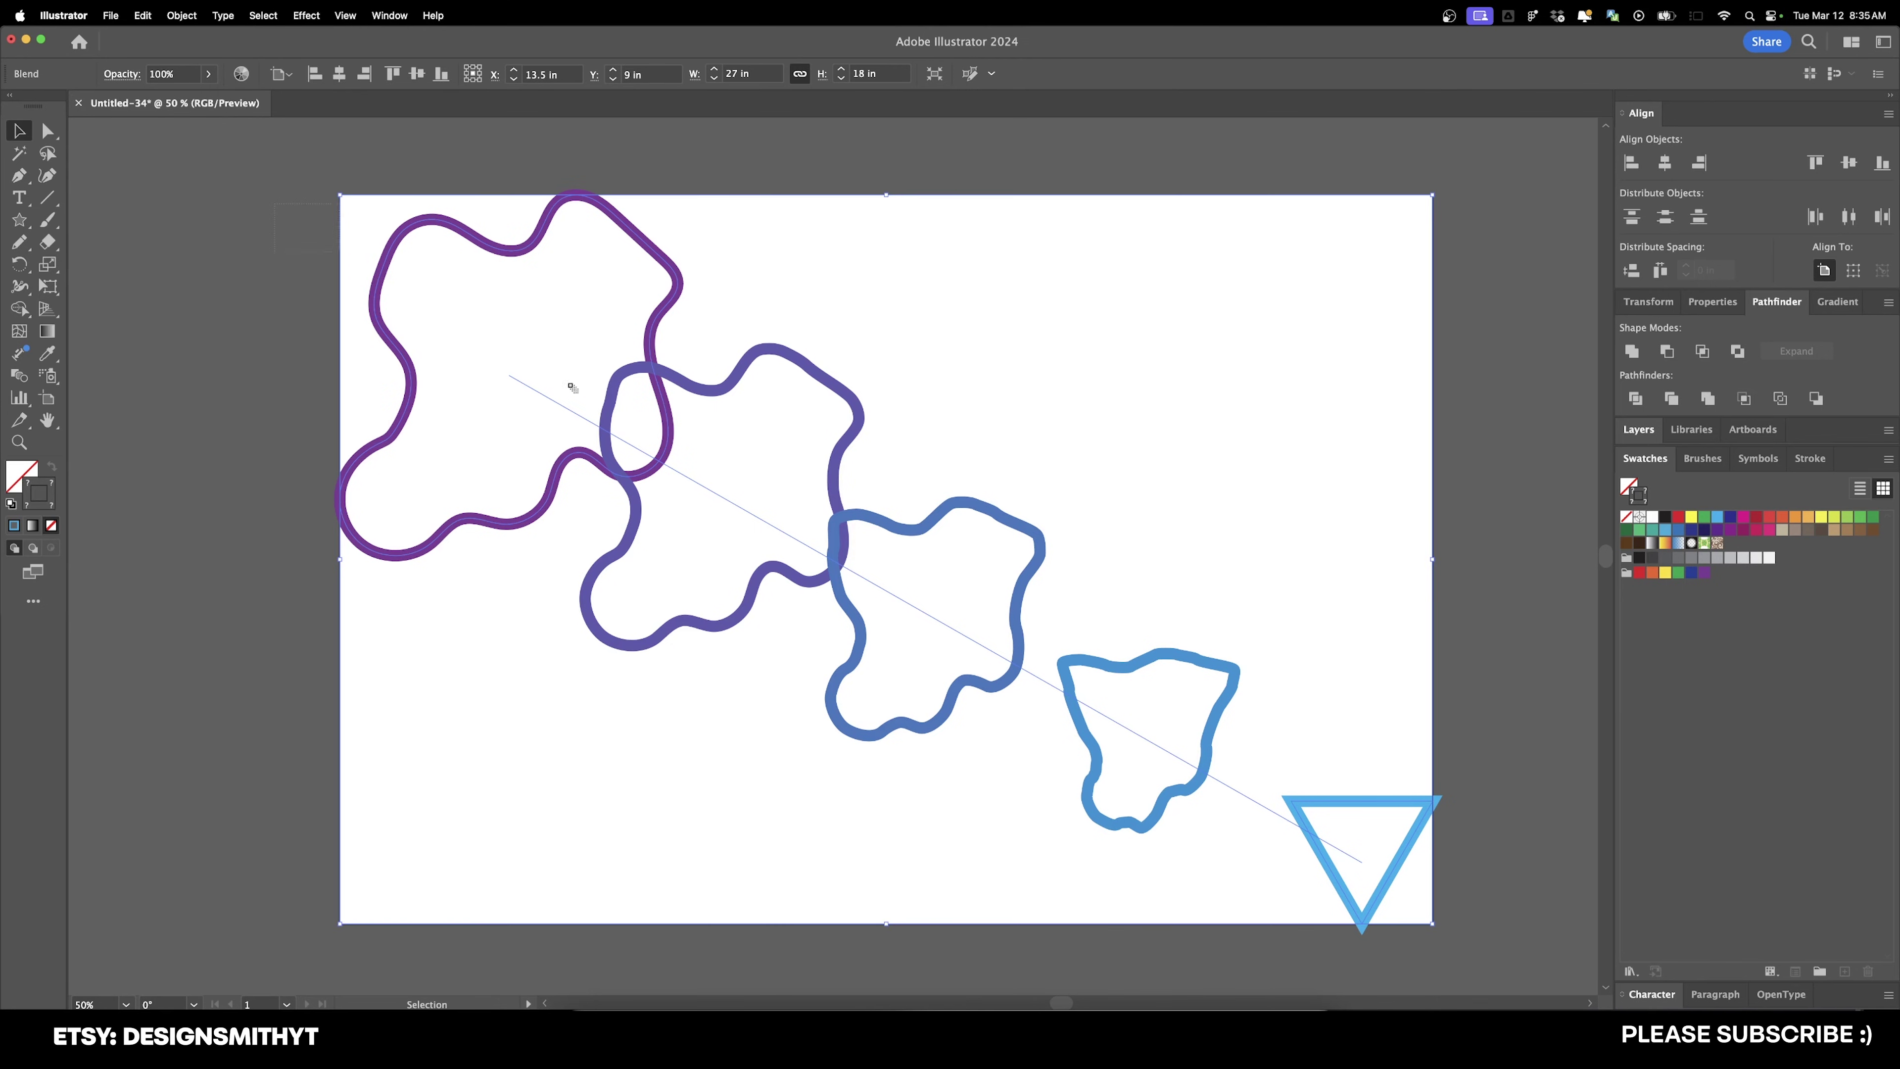
Step: Expand and ungroup the blob-to-triangle blend, then move the third blob up and right
click(179, 14)
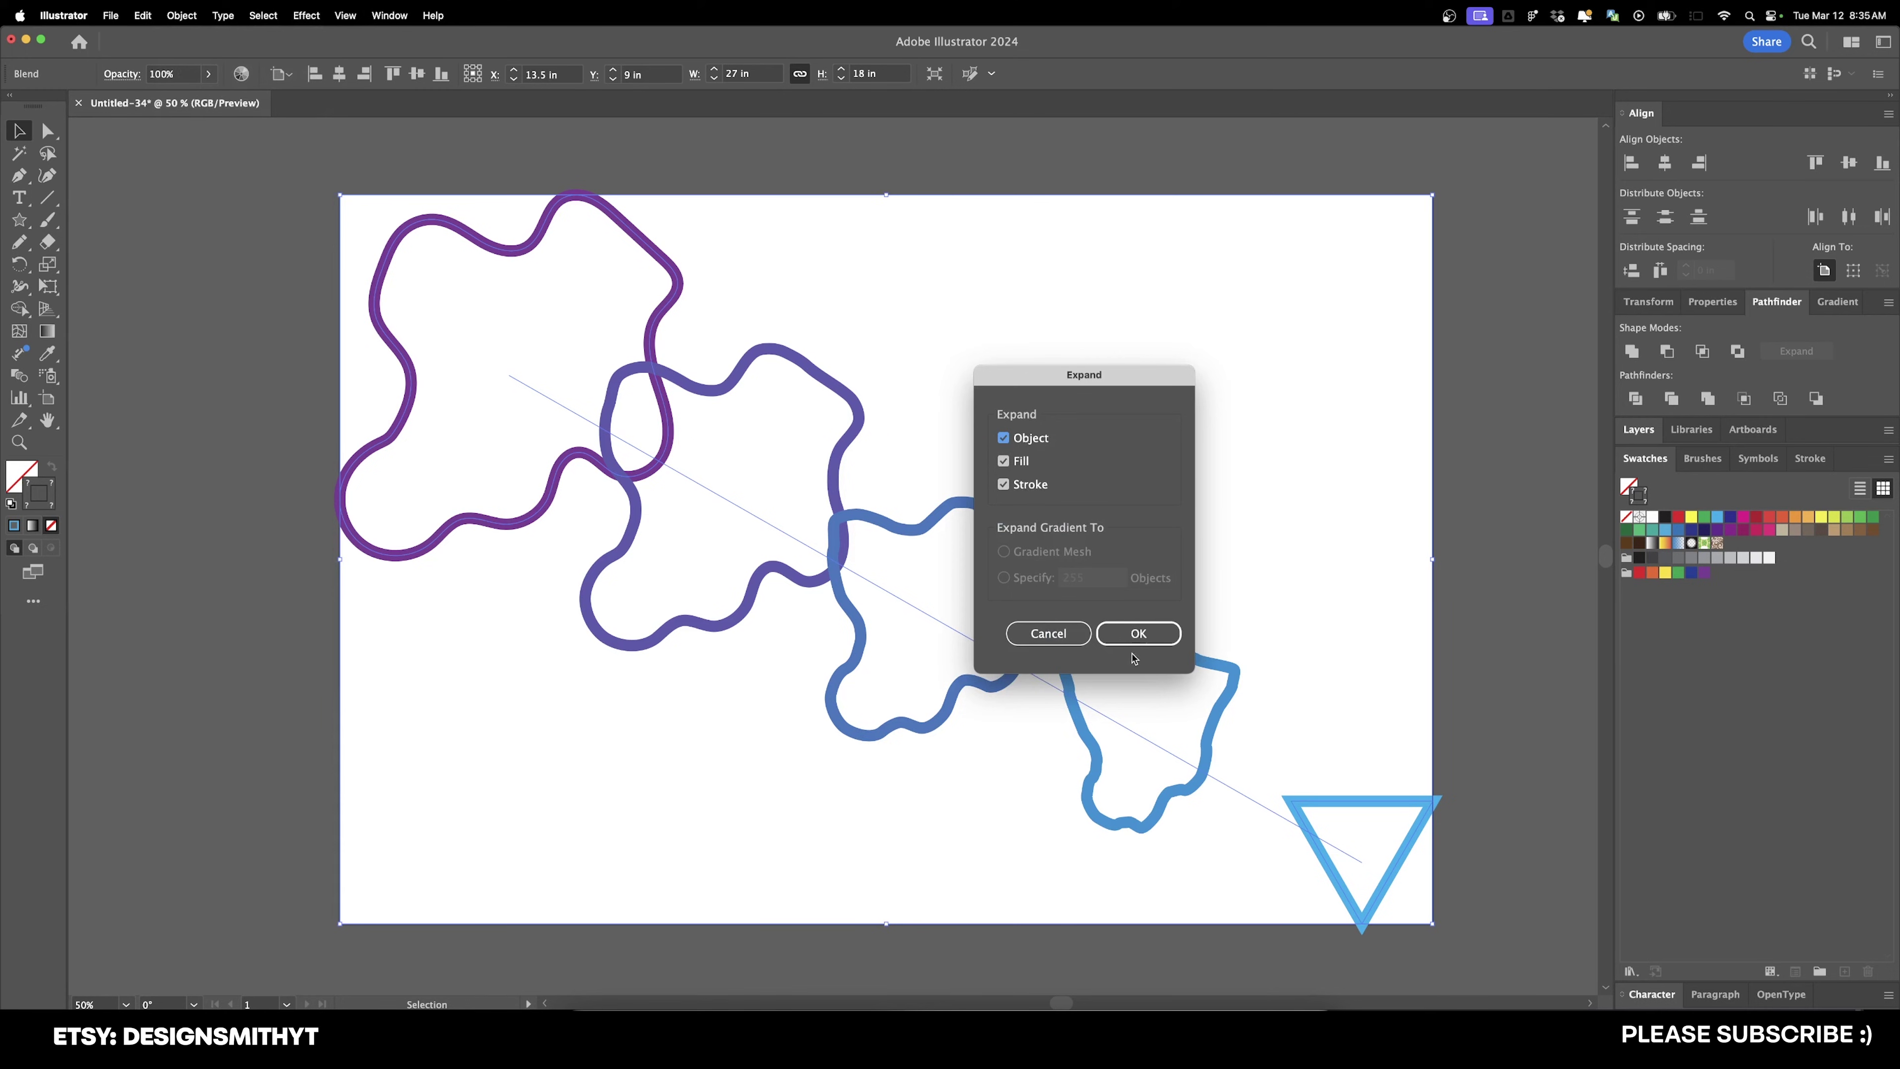
click(1128, 633)
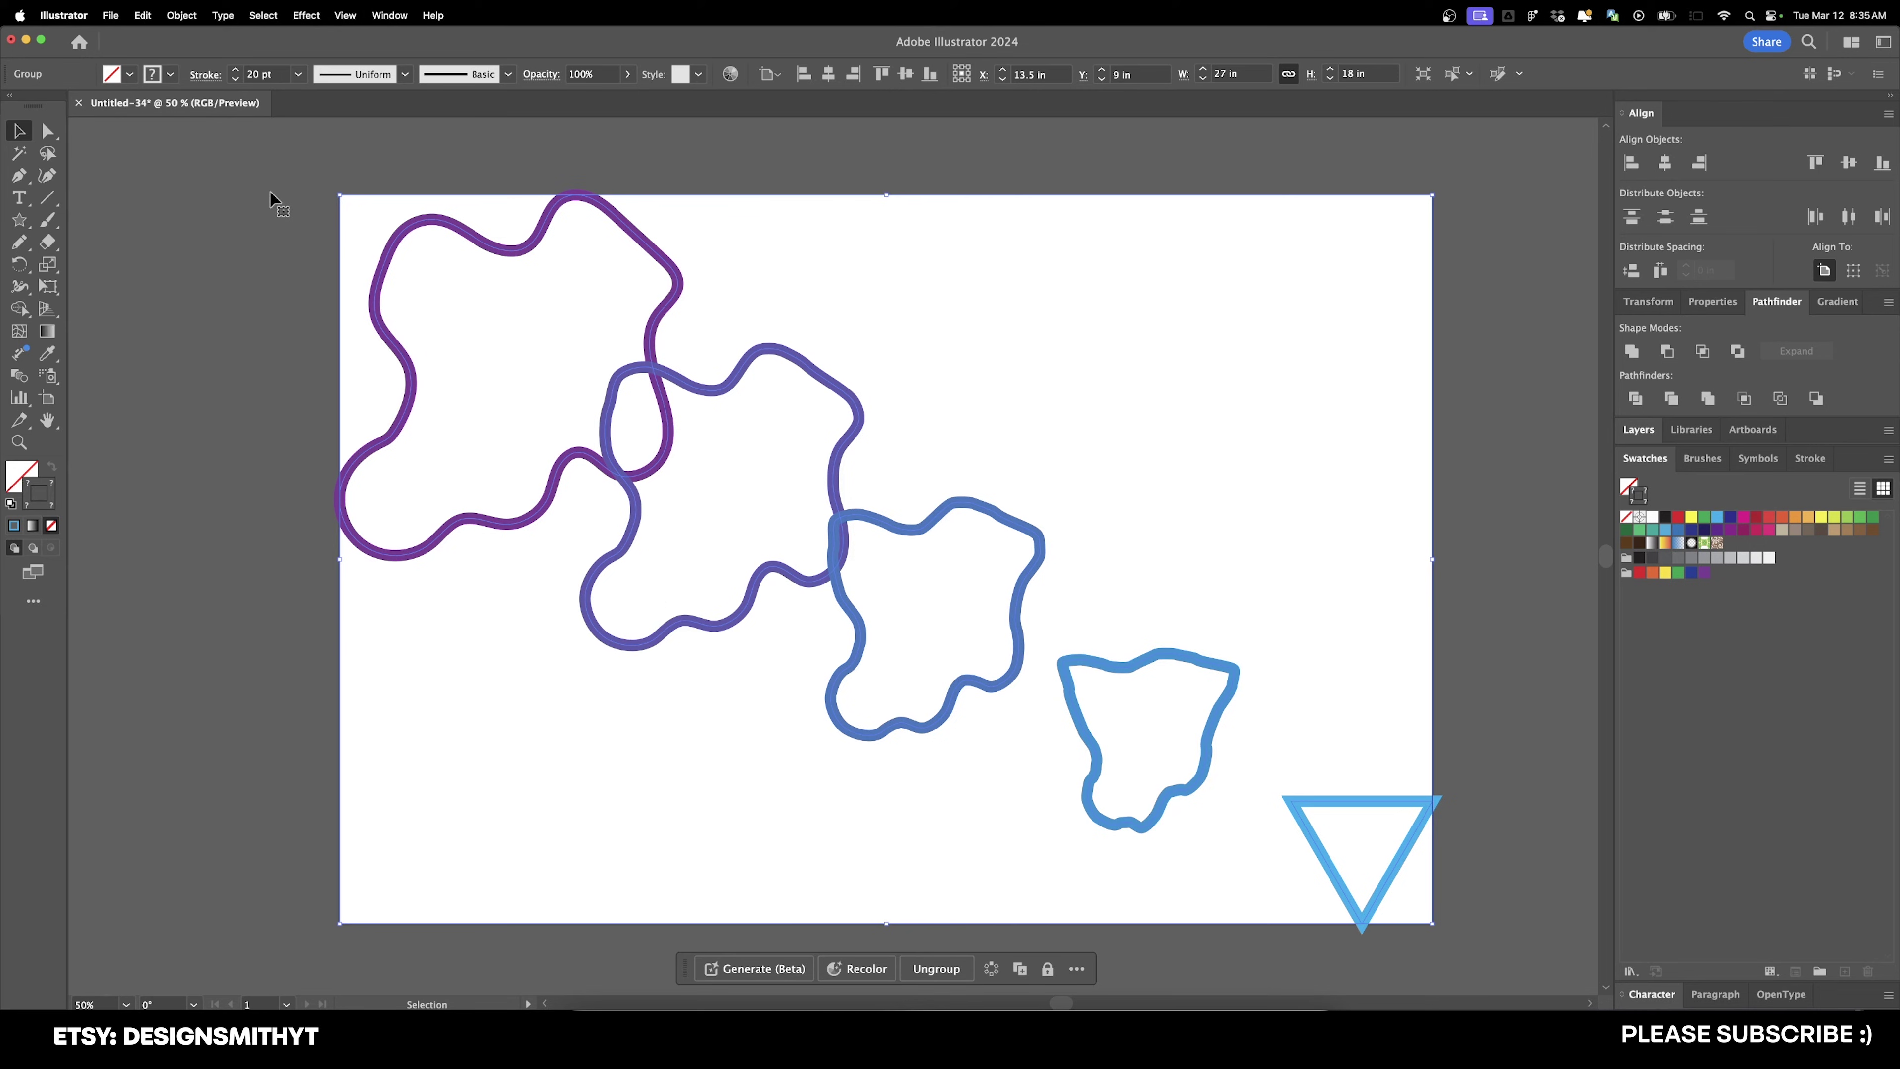
click(187, 15)
click(196, 130)
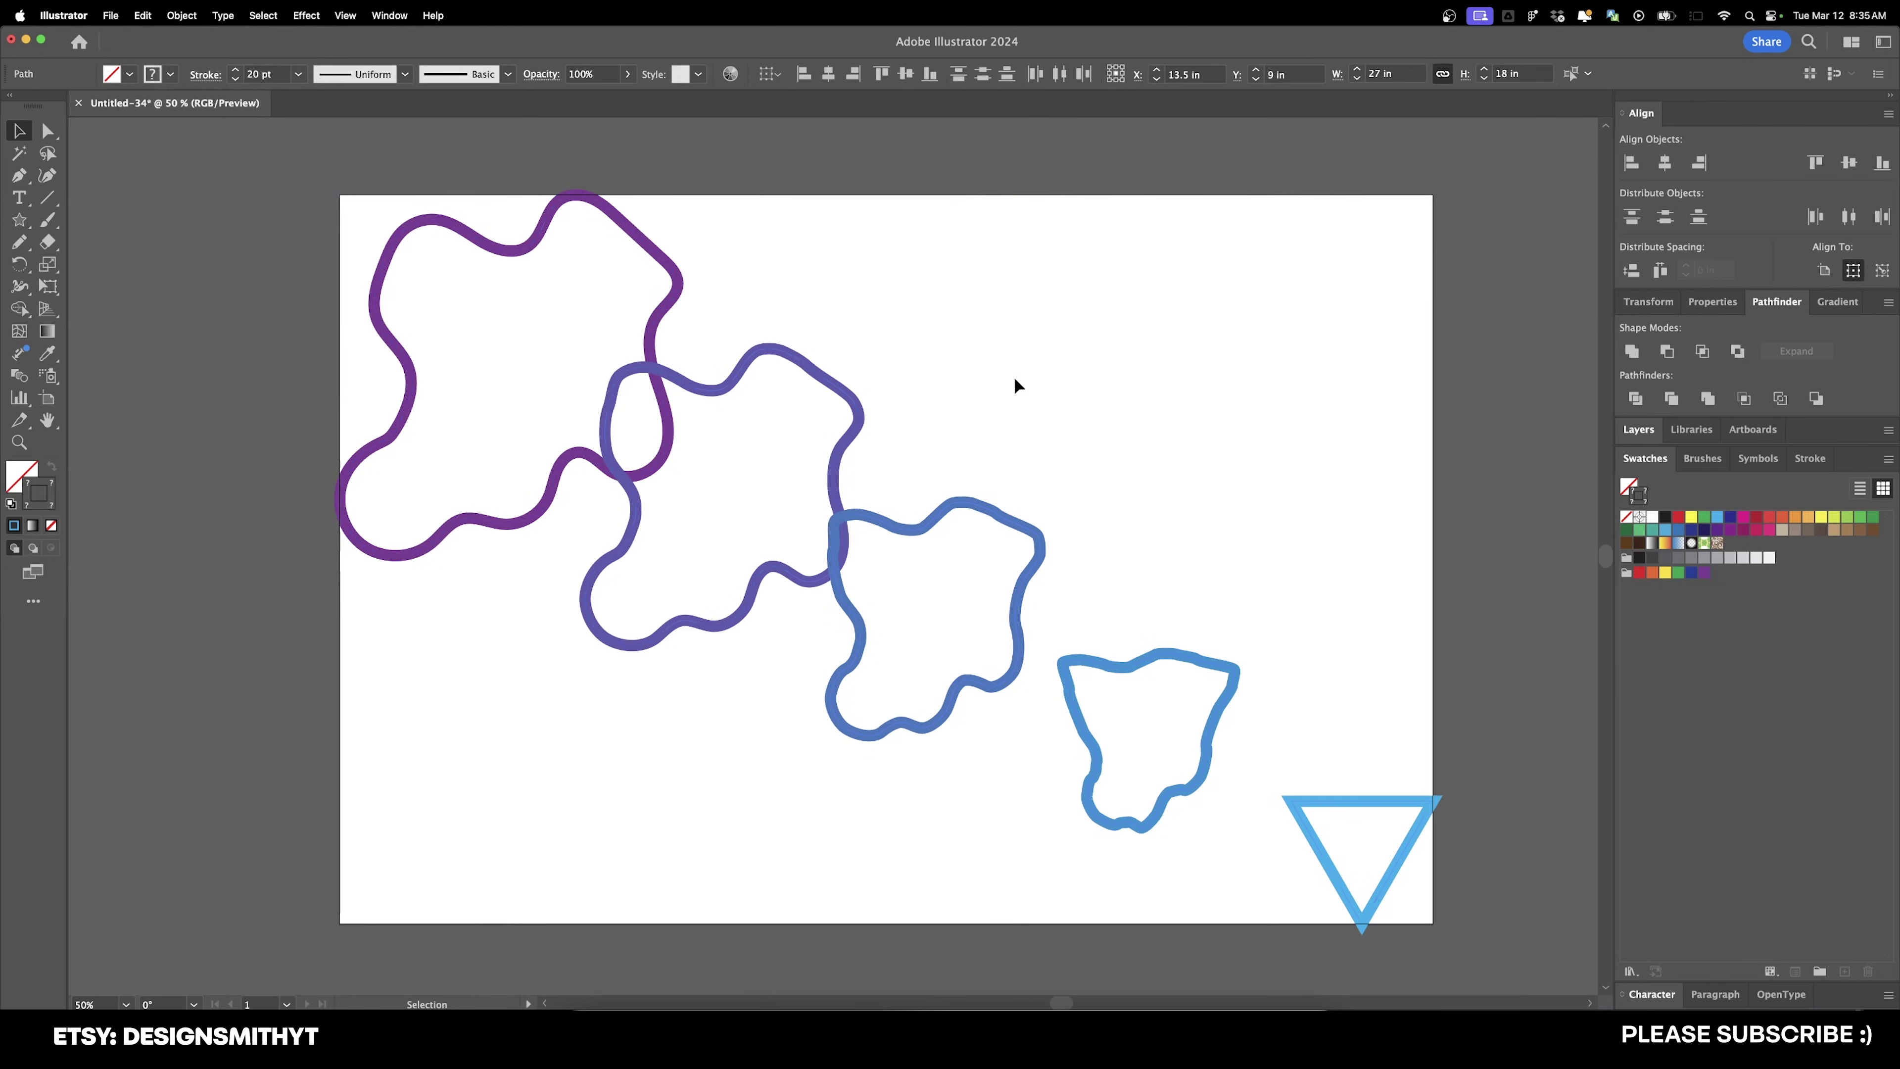
click(980, 513)
drag(980, 513, 1290, 279)
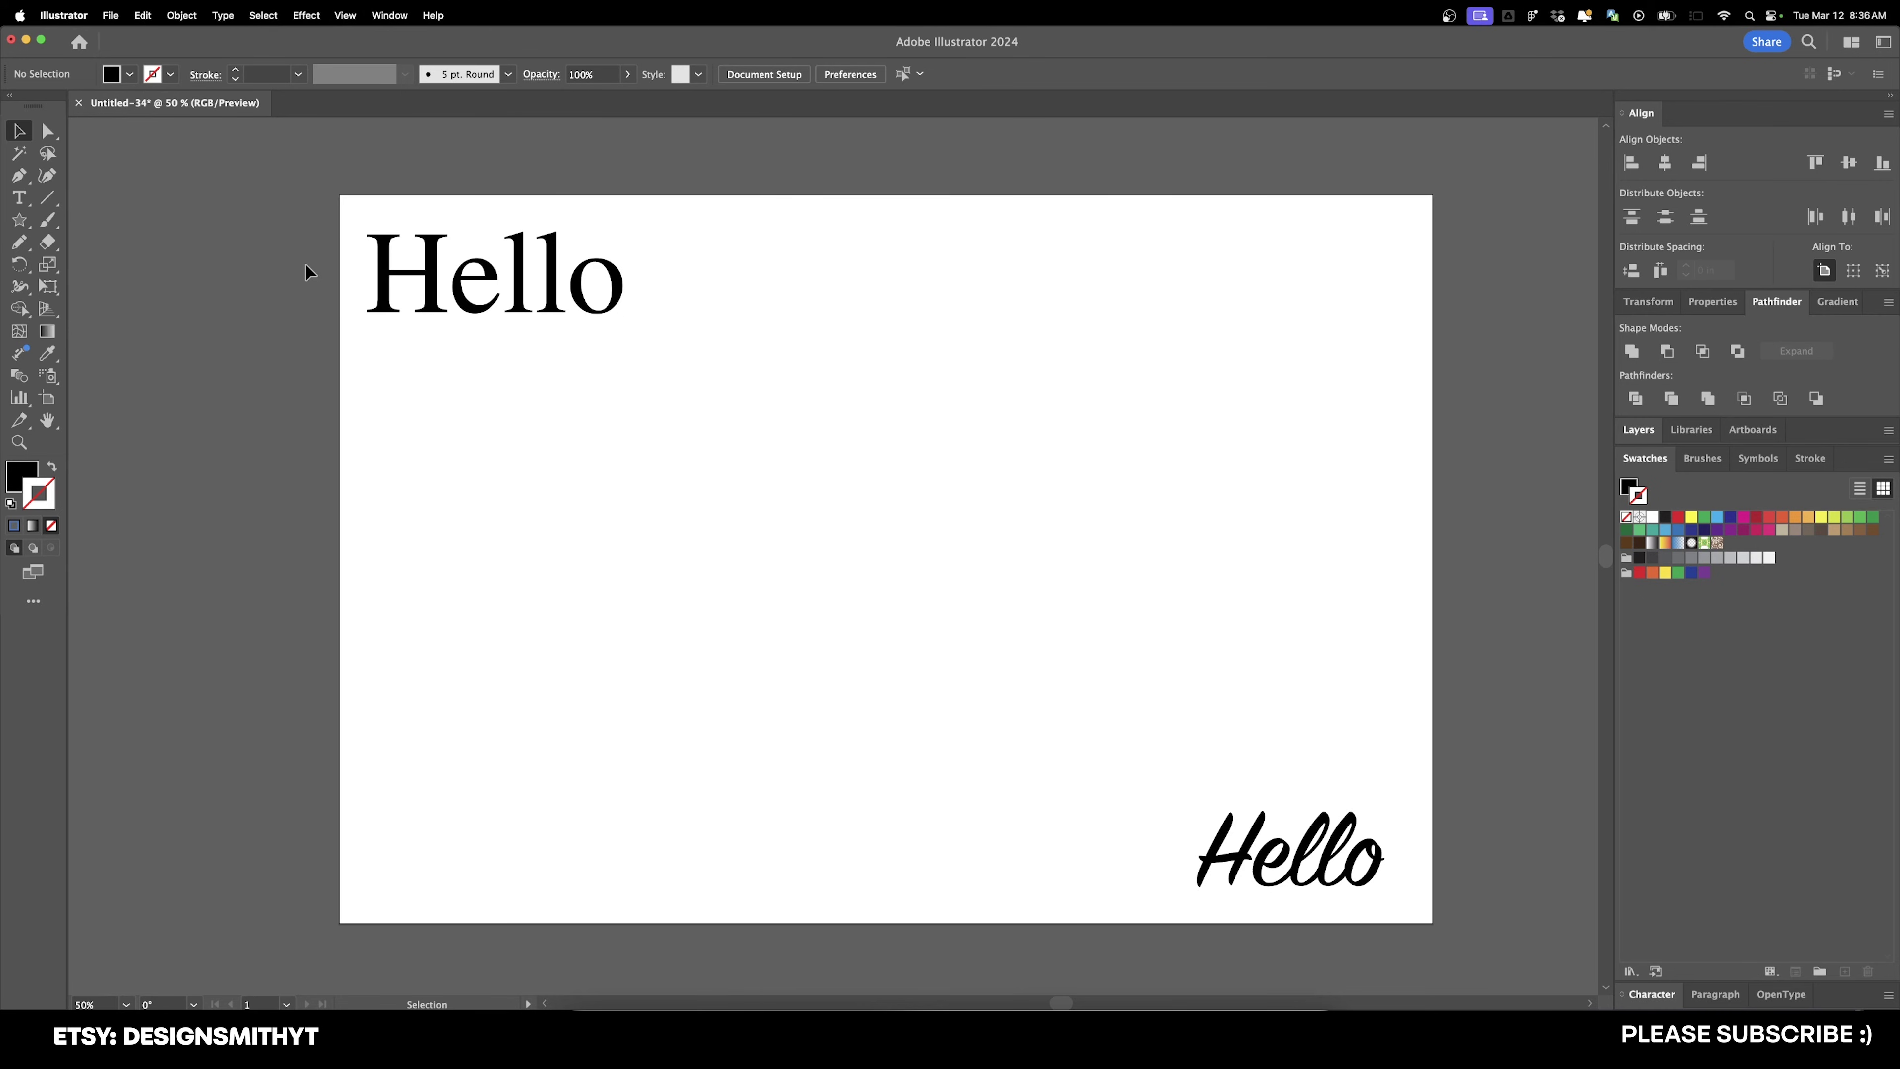
Step: Blend the serif and script Hello texts, then retype the script end as 'Hi back'
drag(308, 228, 1404, 951)
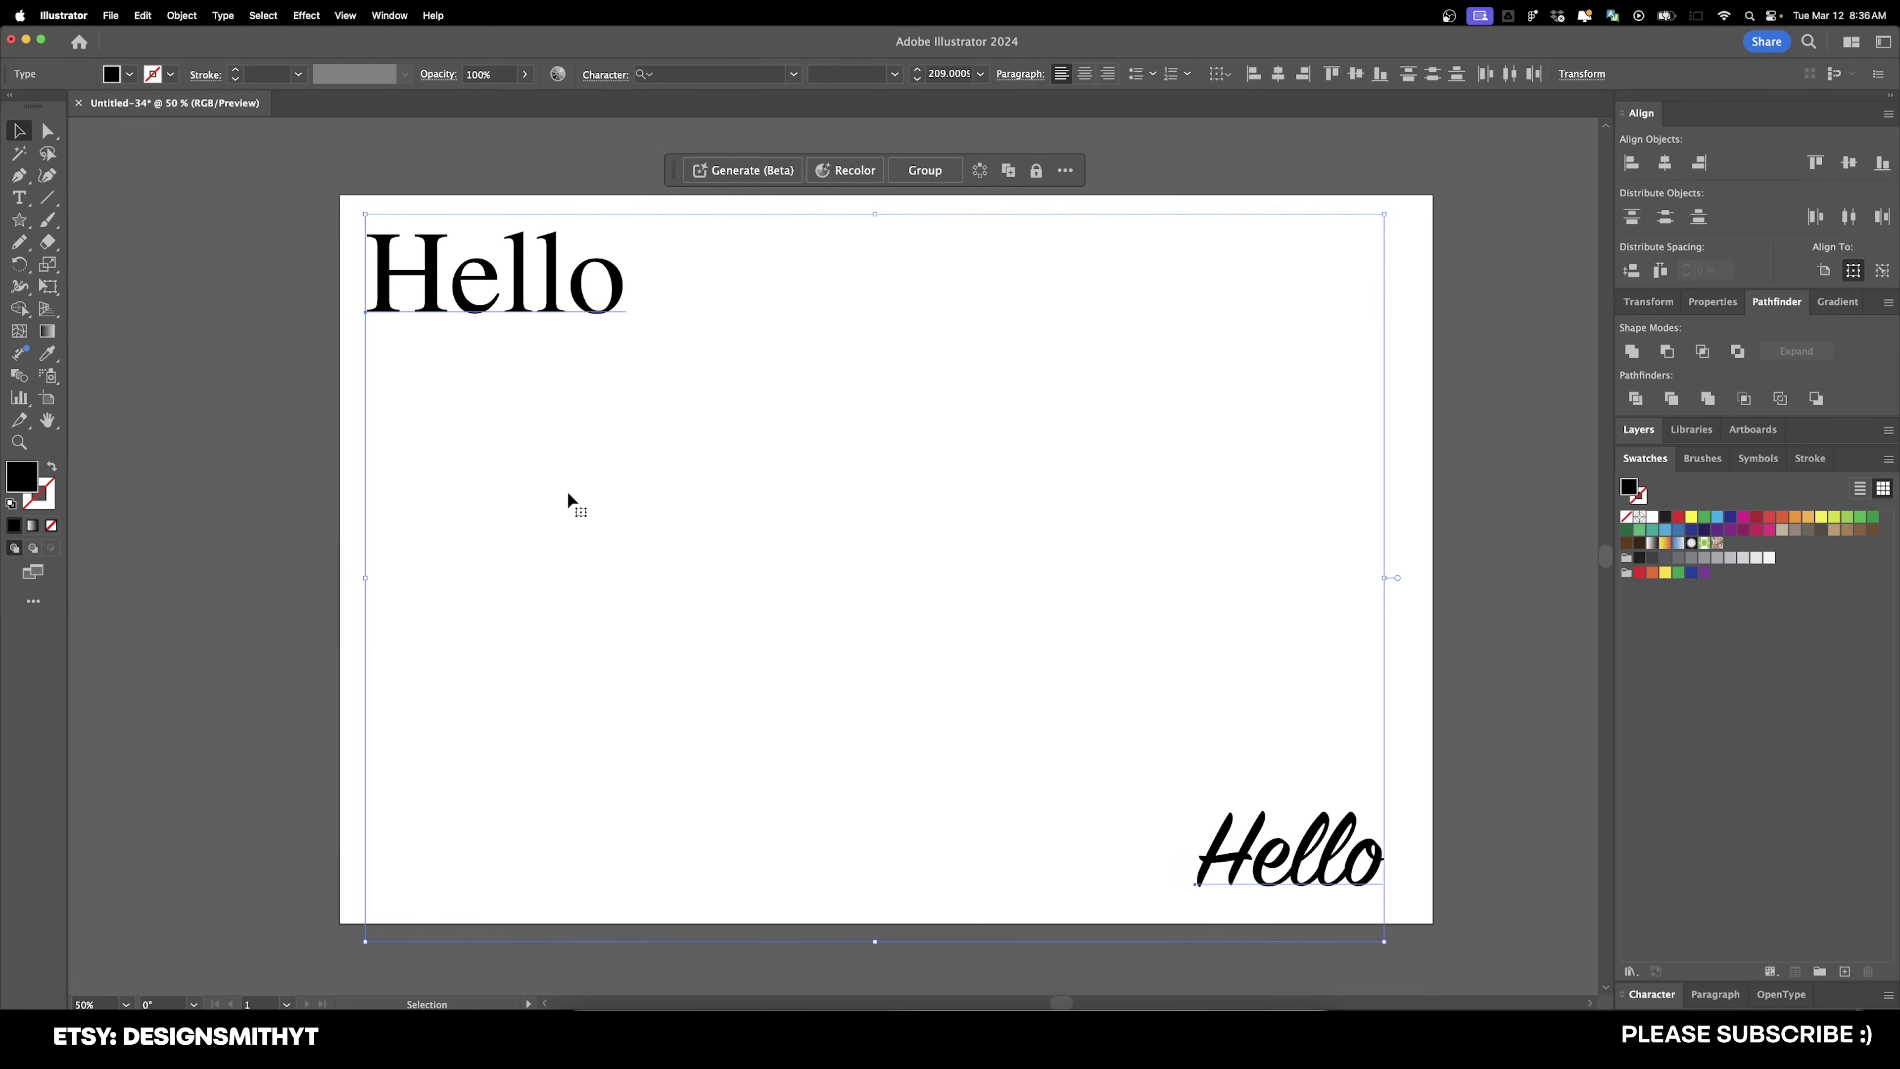
key(alt+super+b)
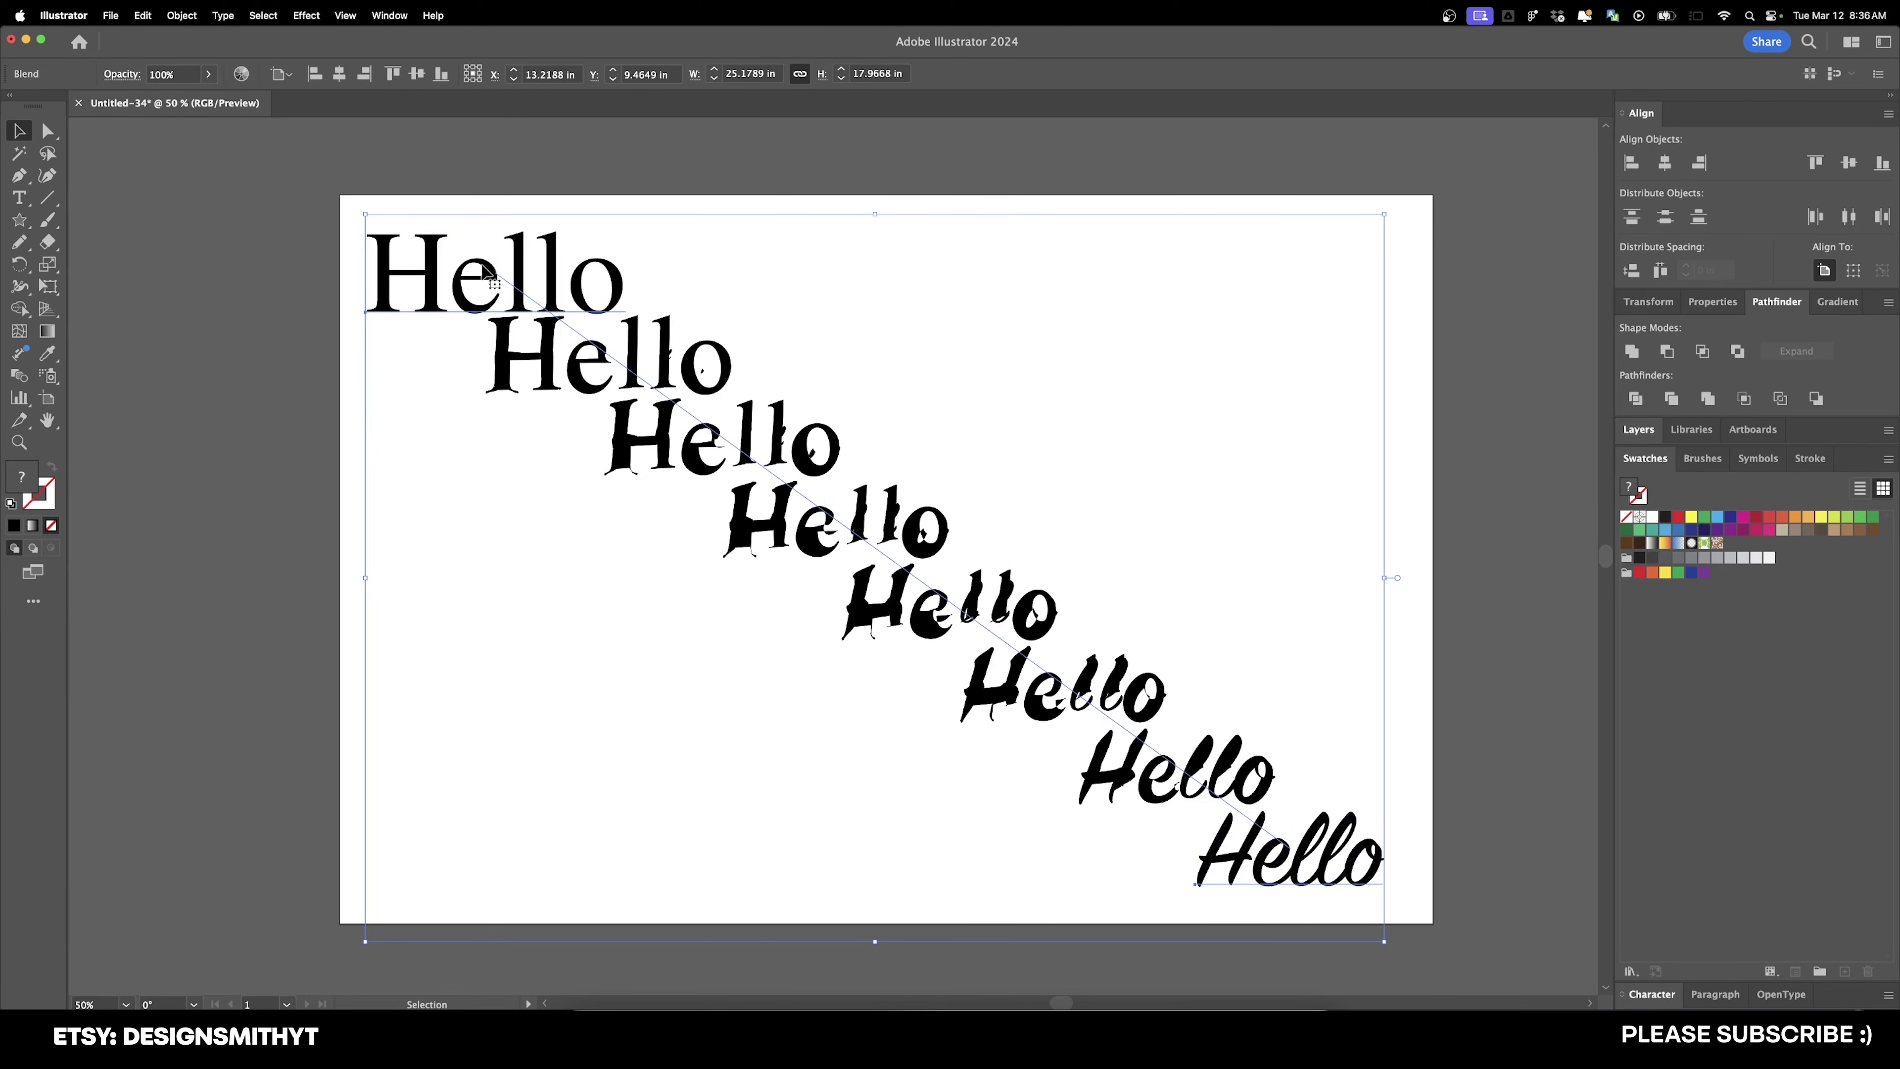
double_click(1318, 869)
text(Hi back)
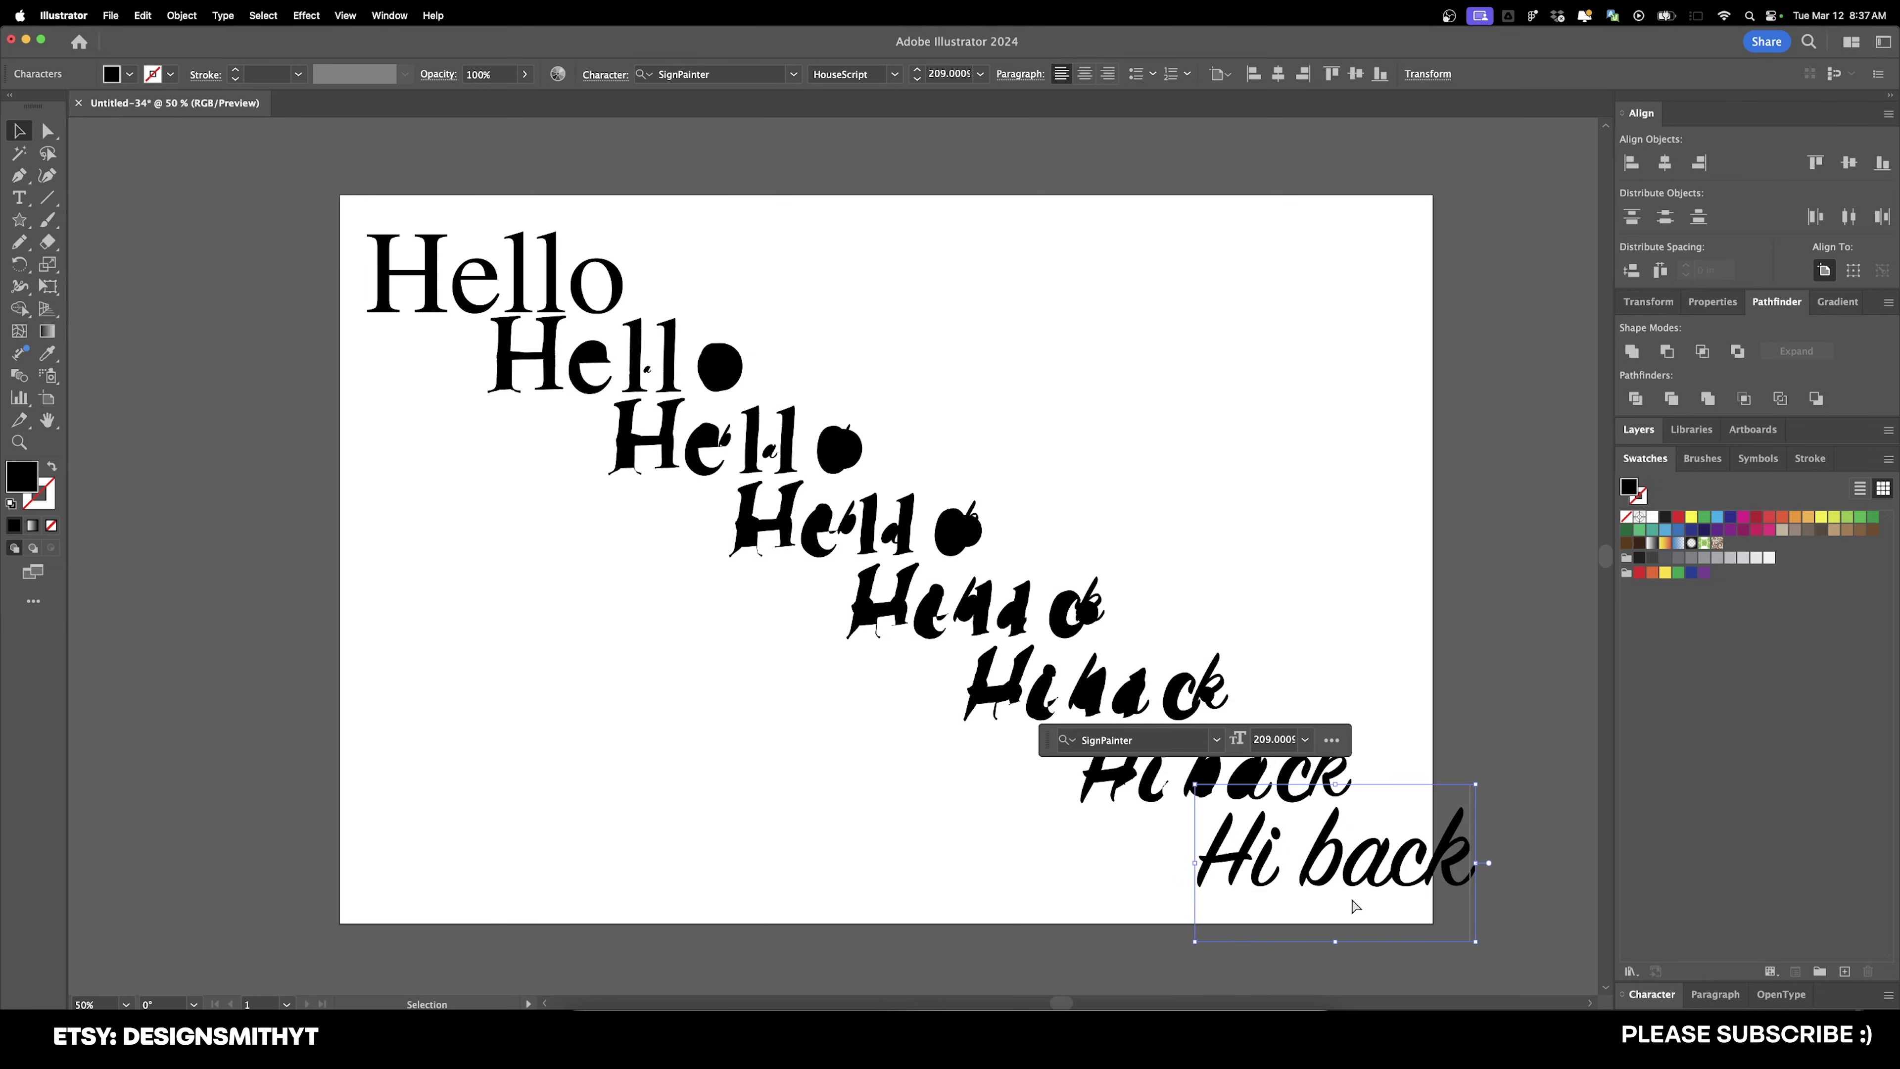
key(Escape)
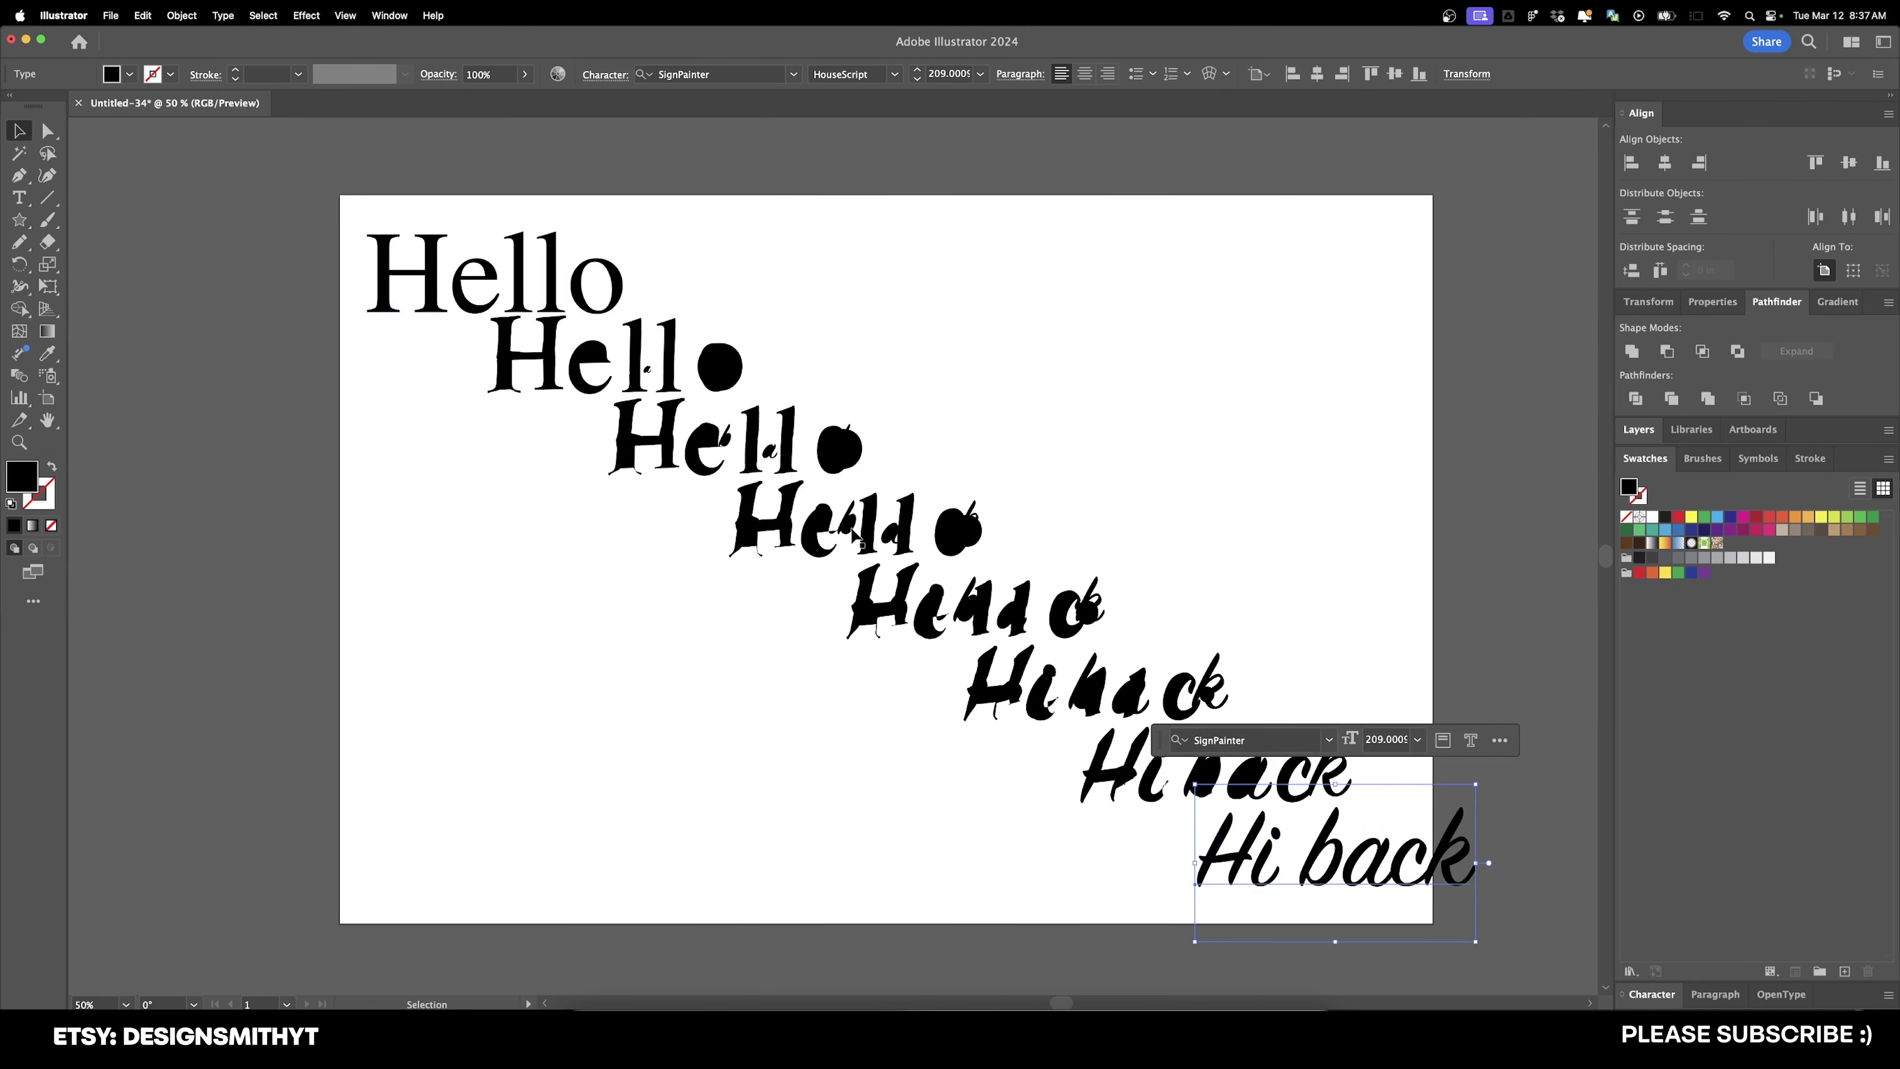
click(1006, 311)
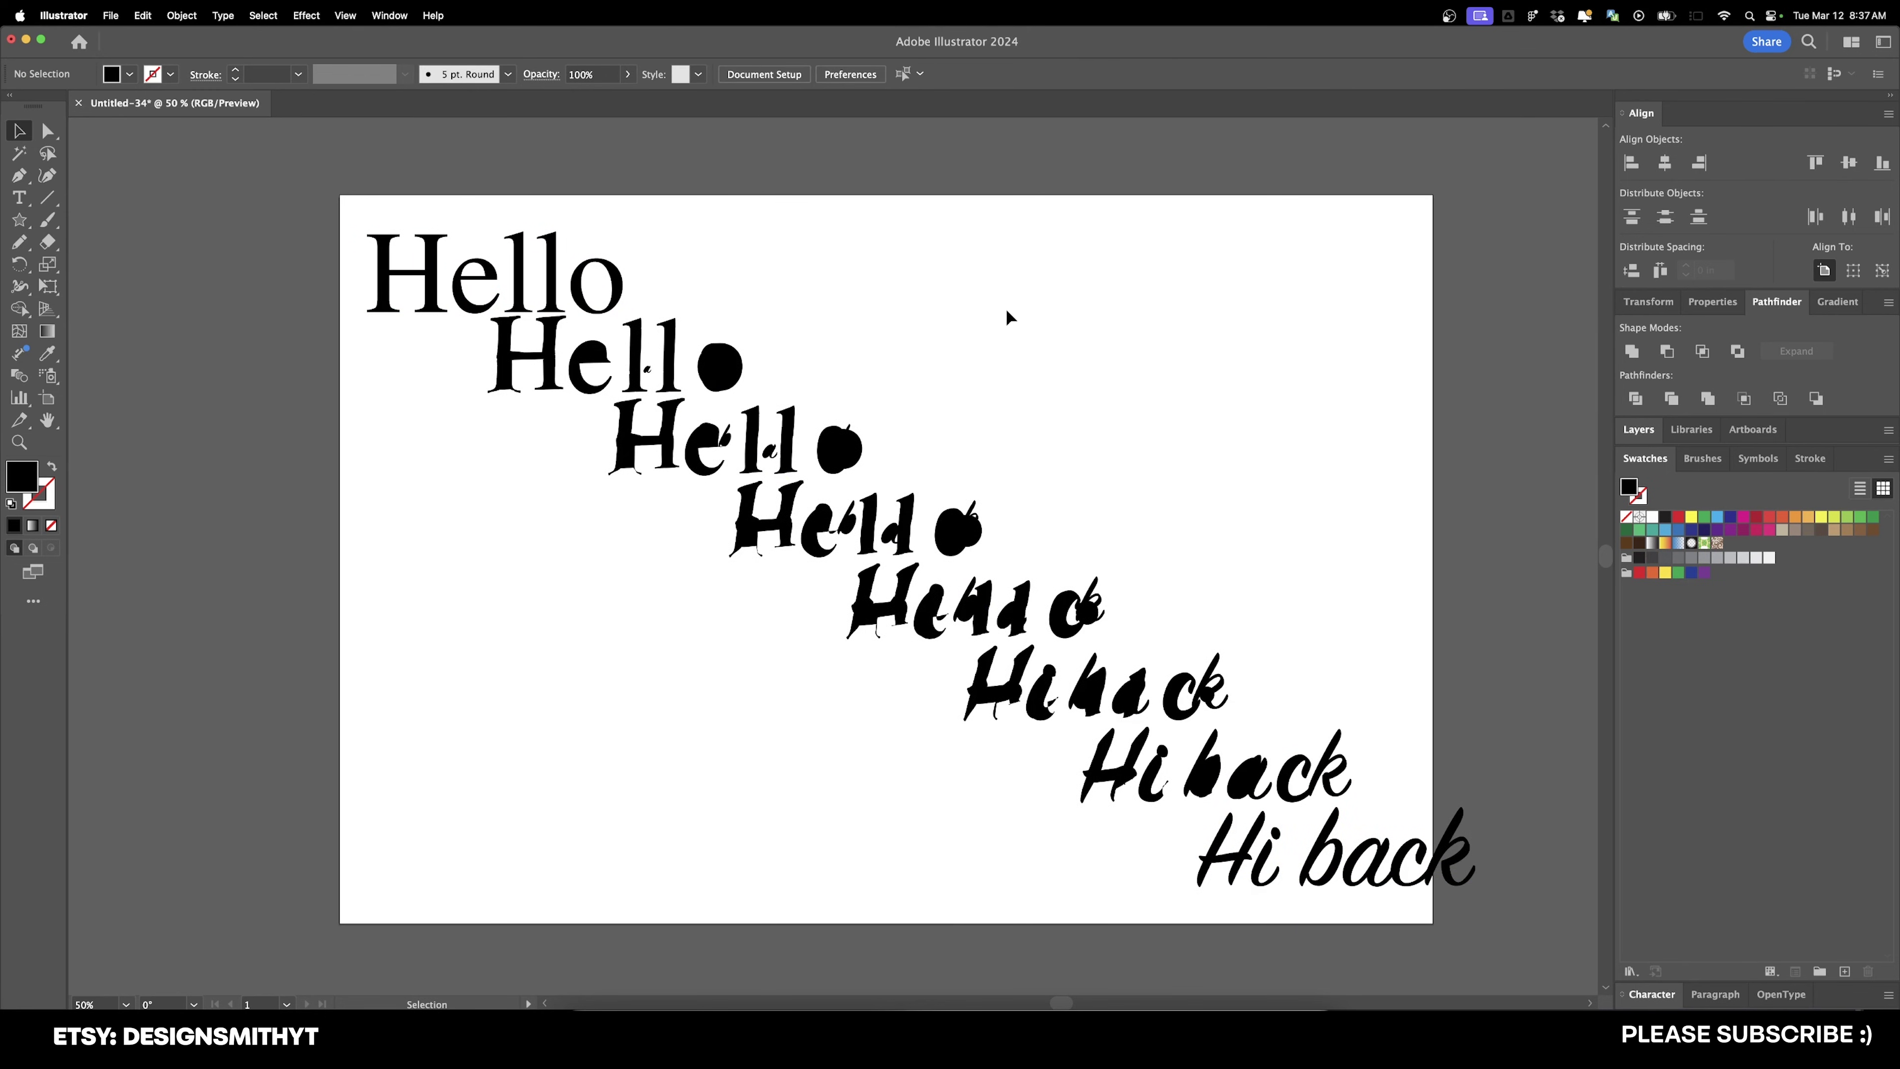